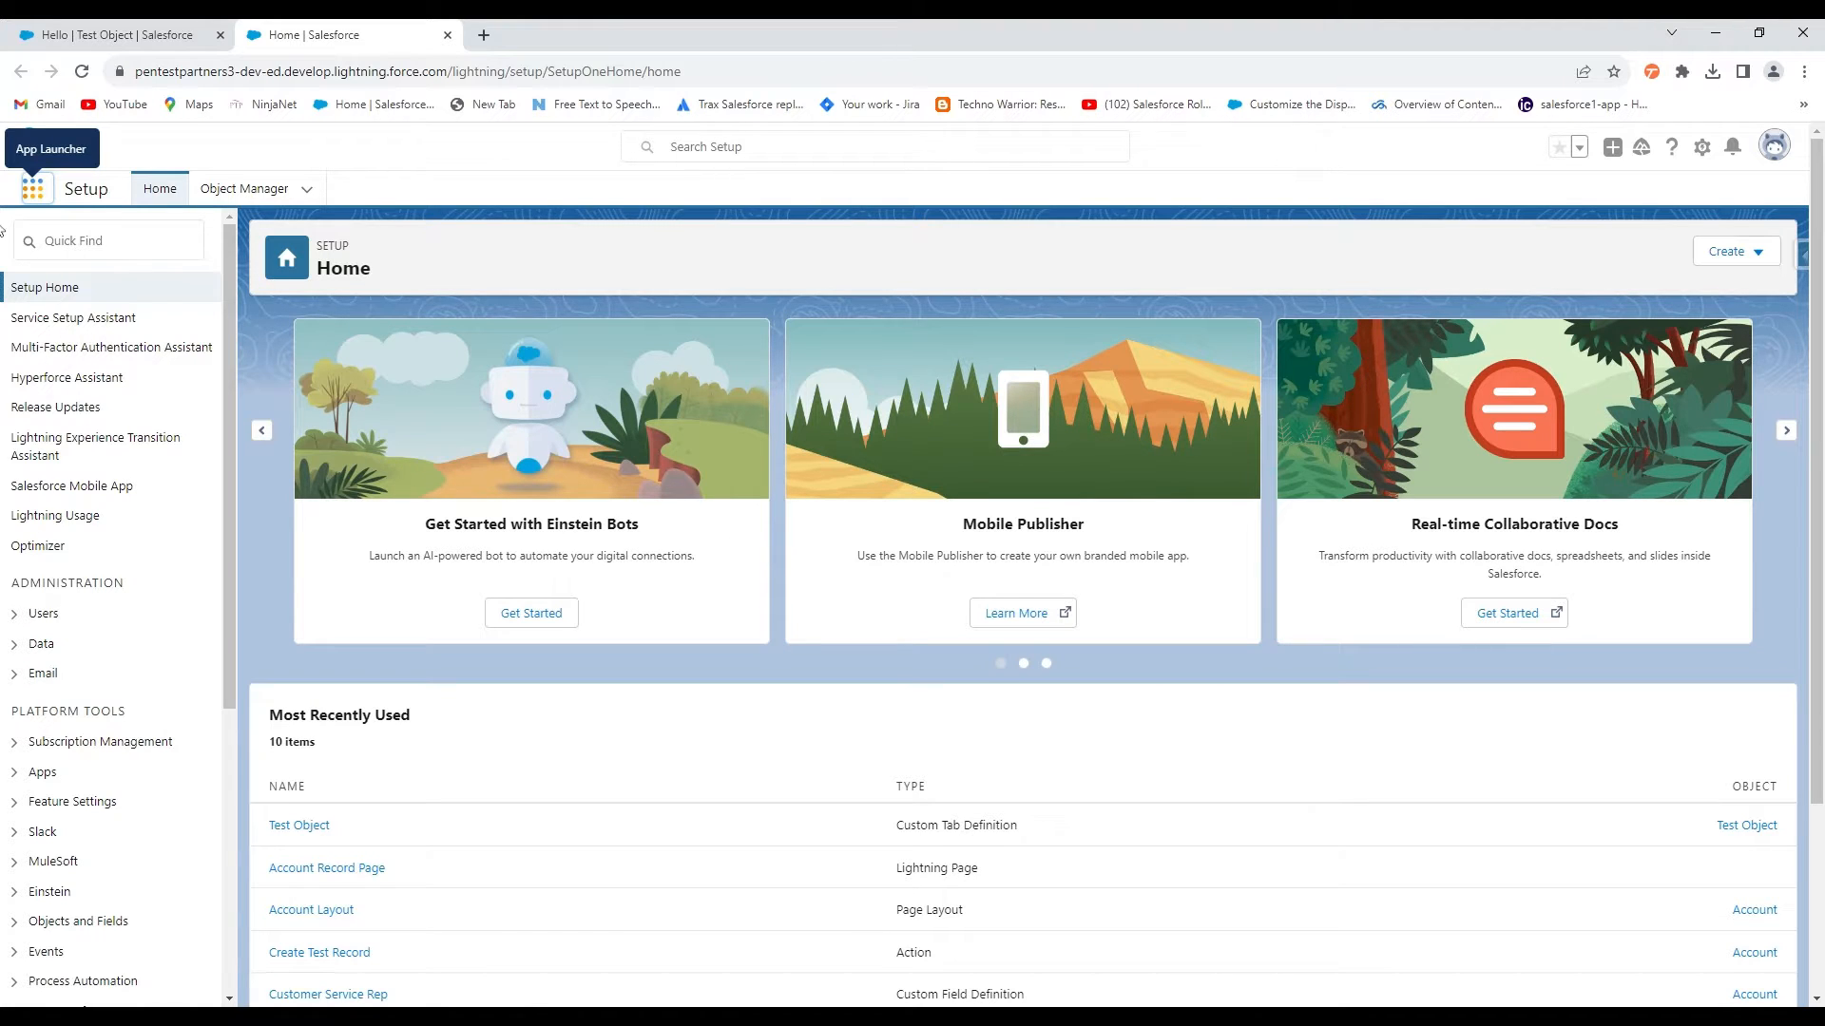
# Open the App Launcher from Salesforce Setup Home to list apps and items
pyautogui.click(33, 195)
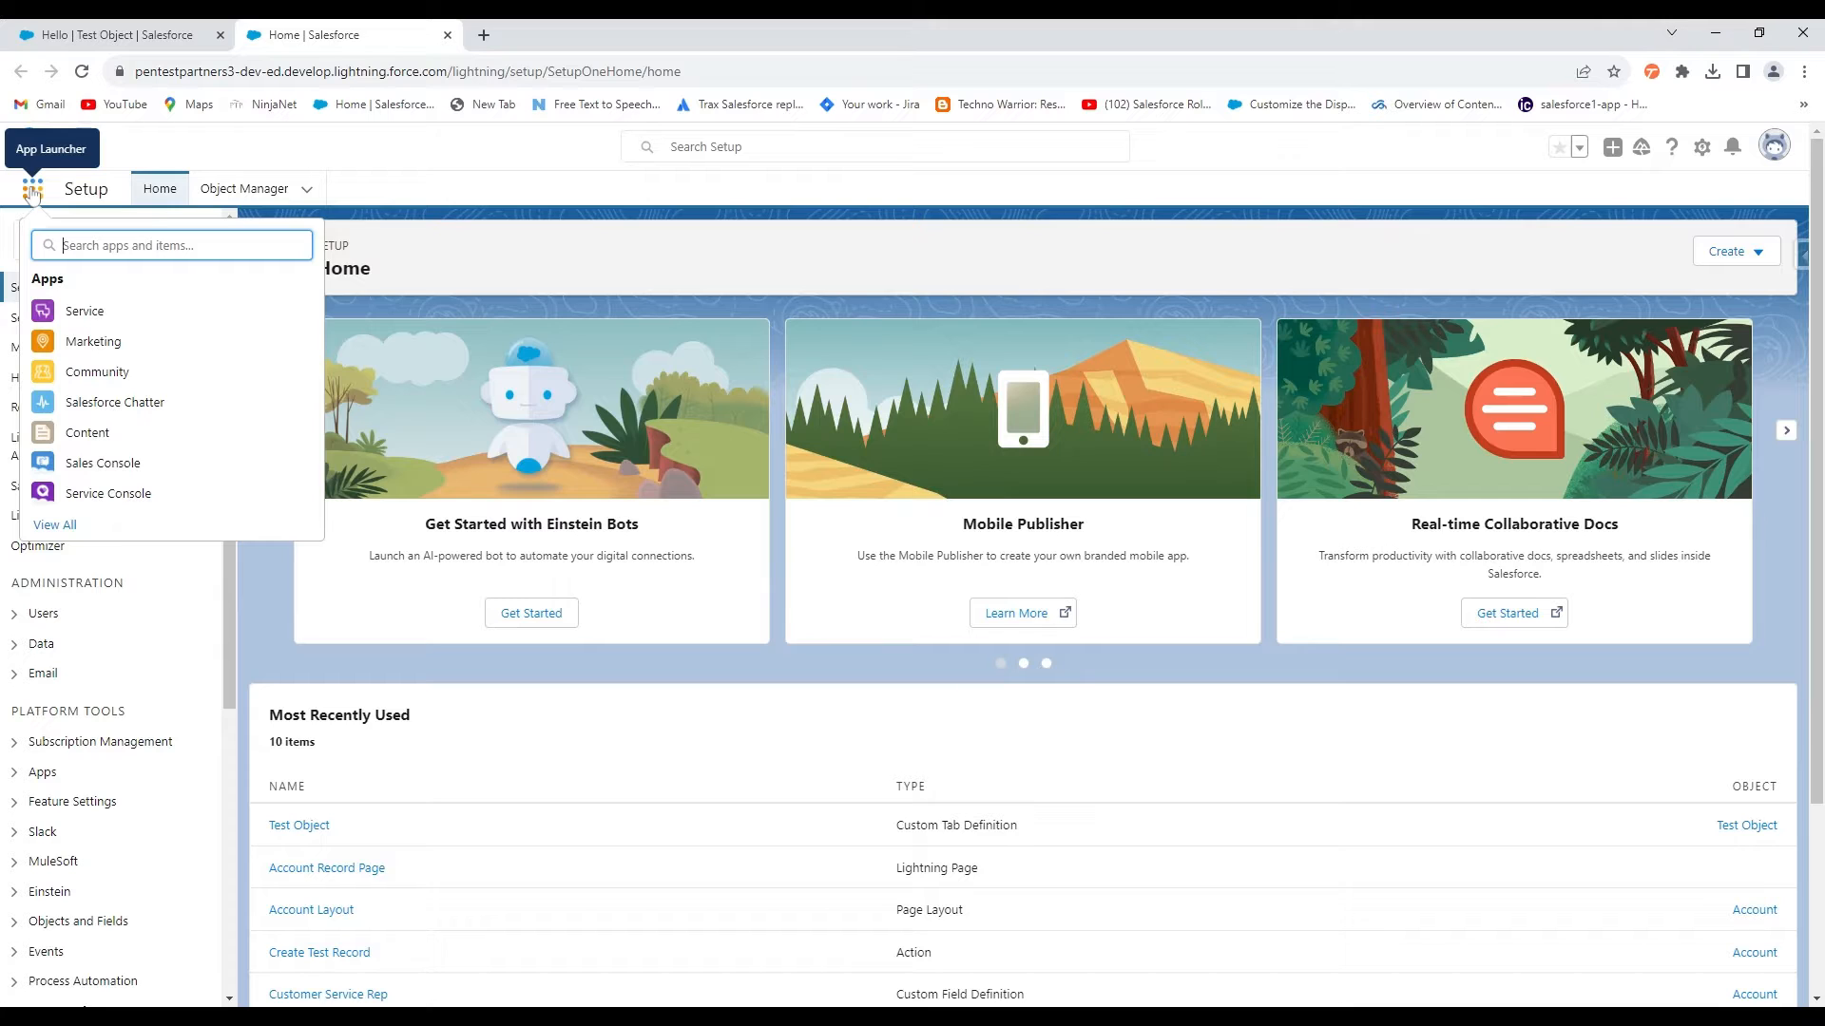
# Search 'account', open Accounts, then review the Edge Communications record's Details fields
pyautogui.write('account')
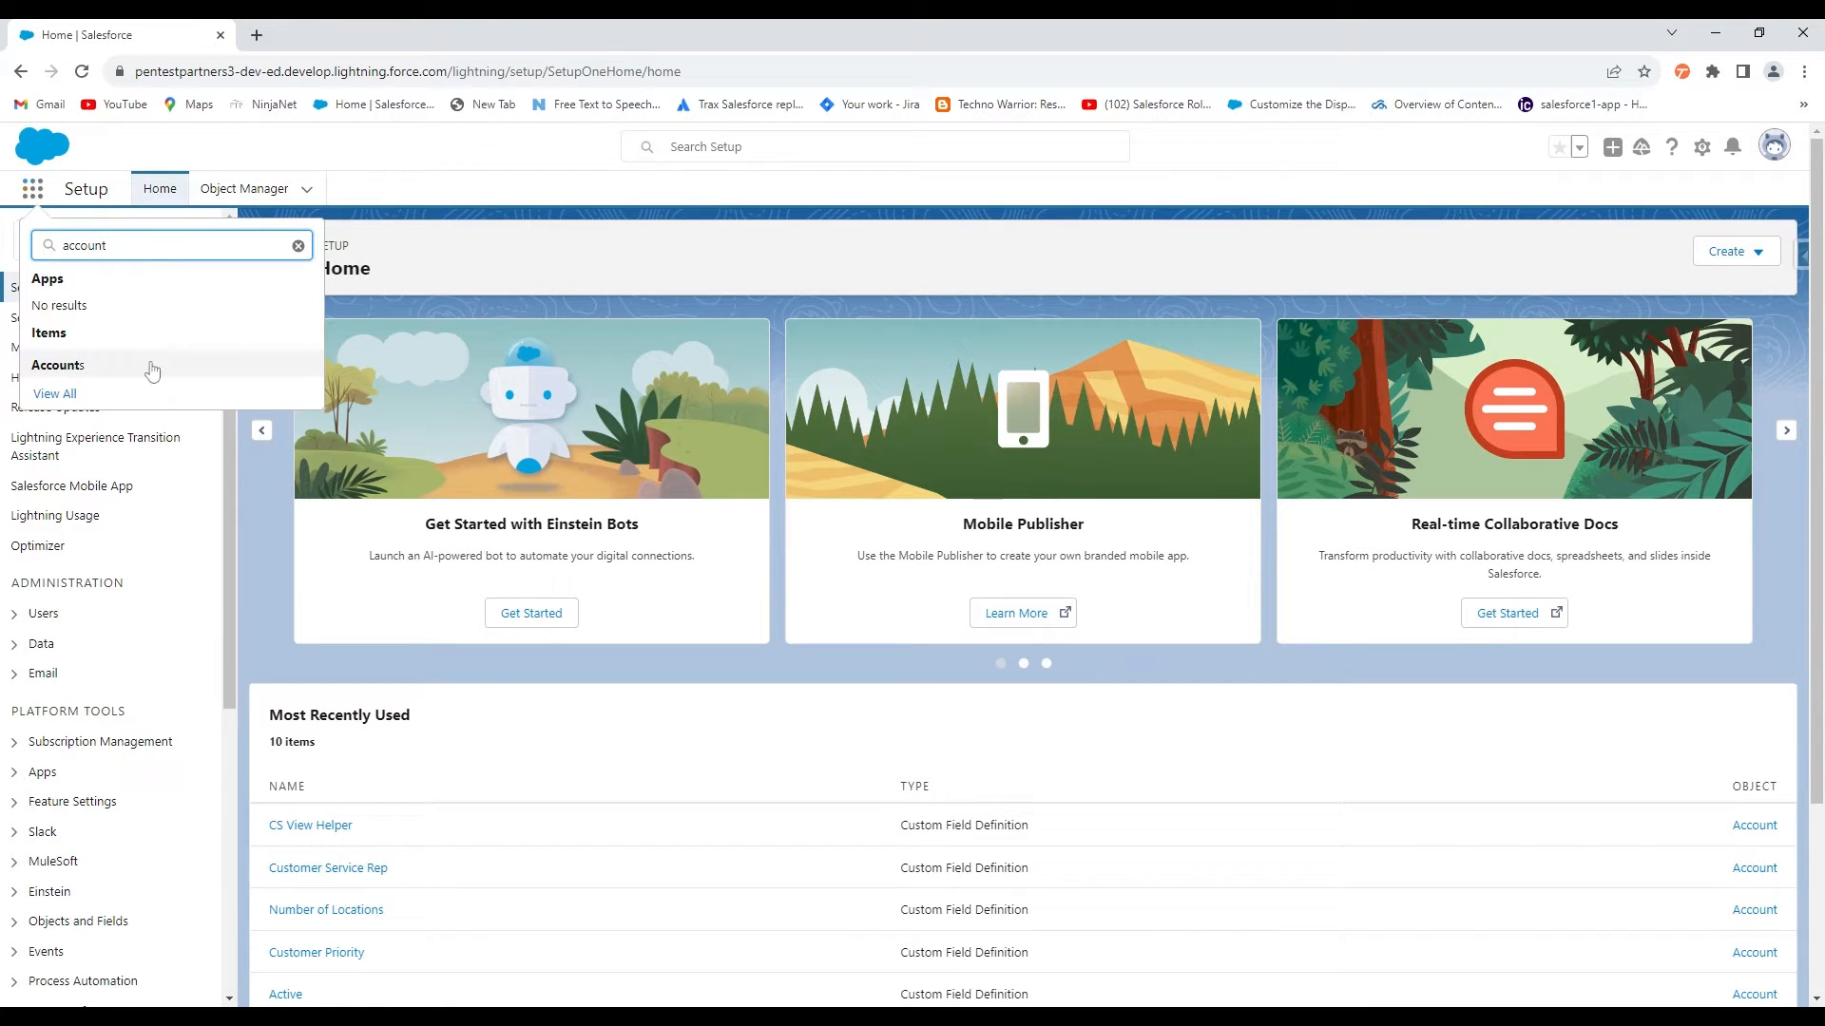
pyautogui.click(76, 371)
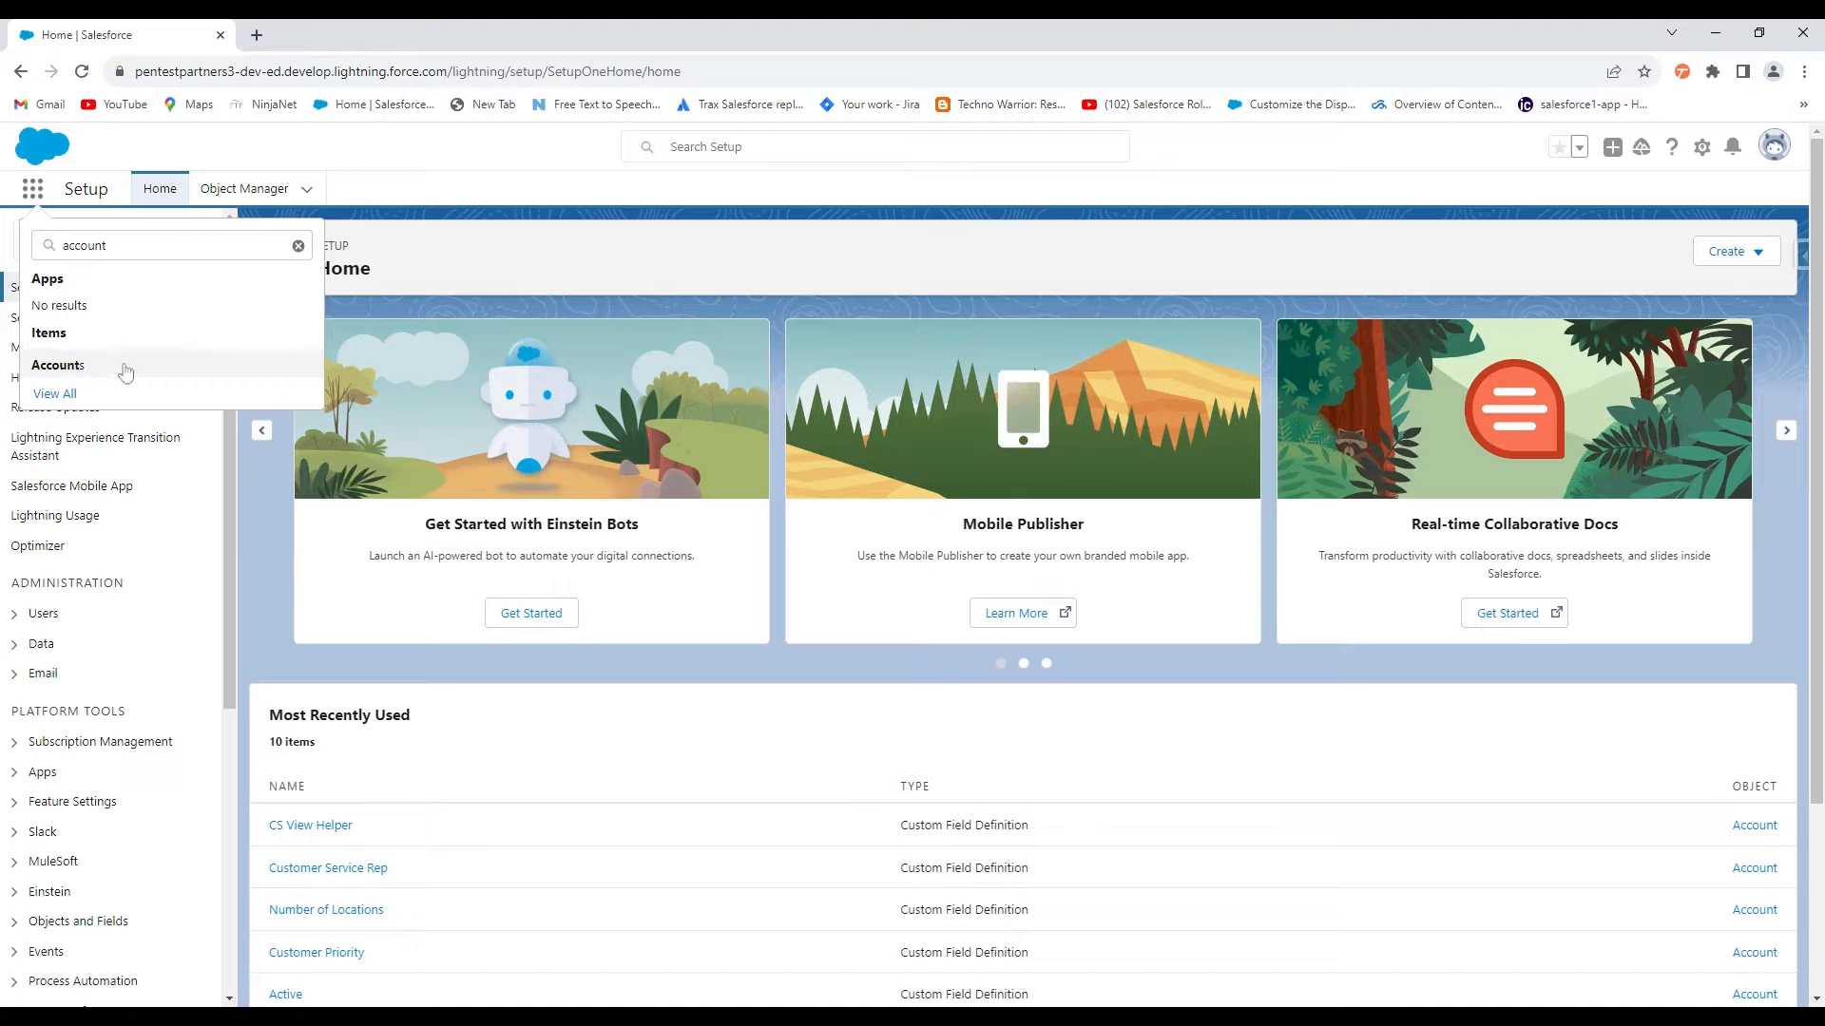
pyautogui.click(65, 371)
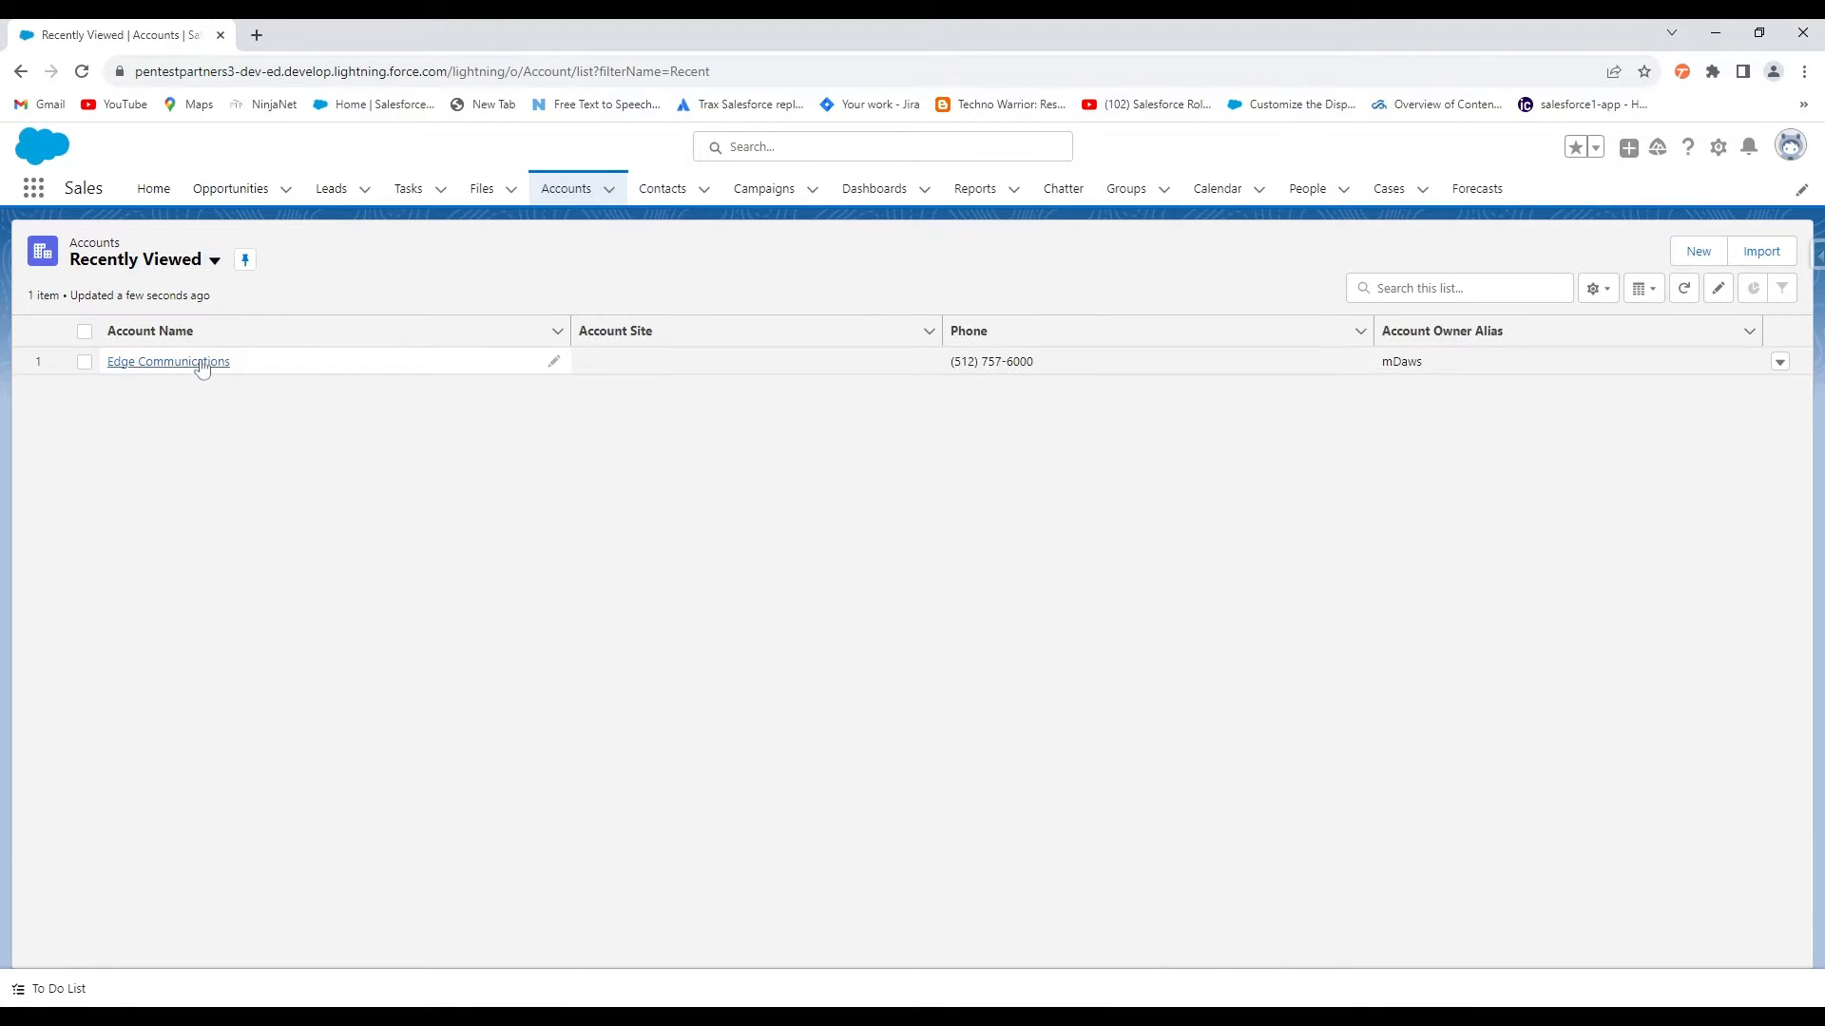
pyautogui.click(201, 362)
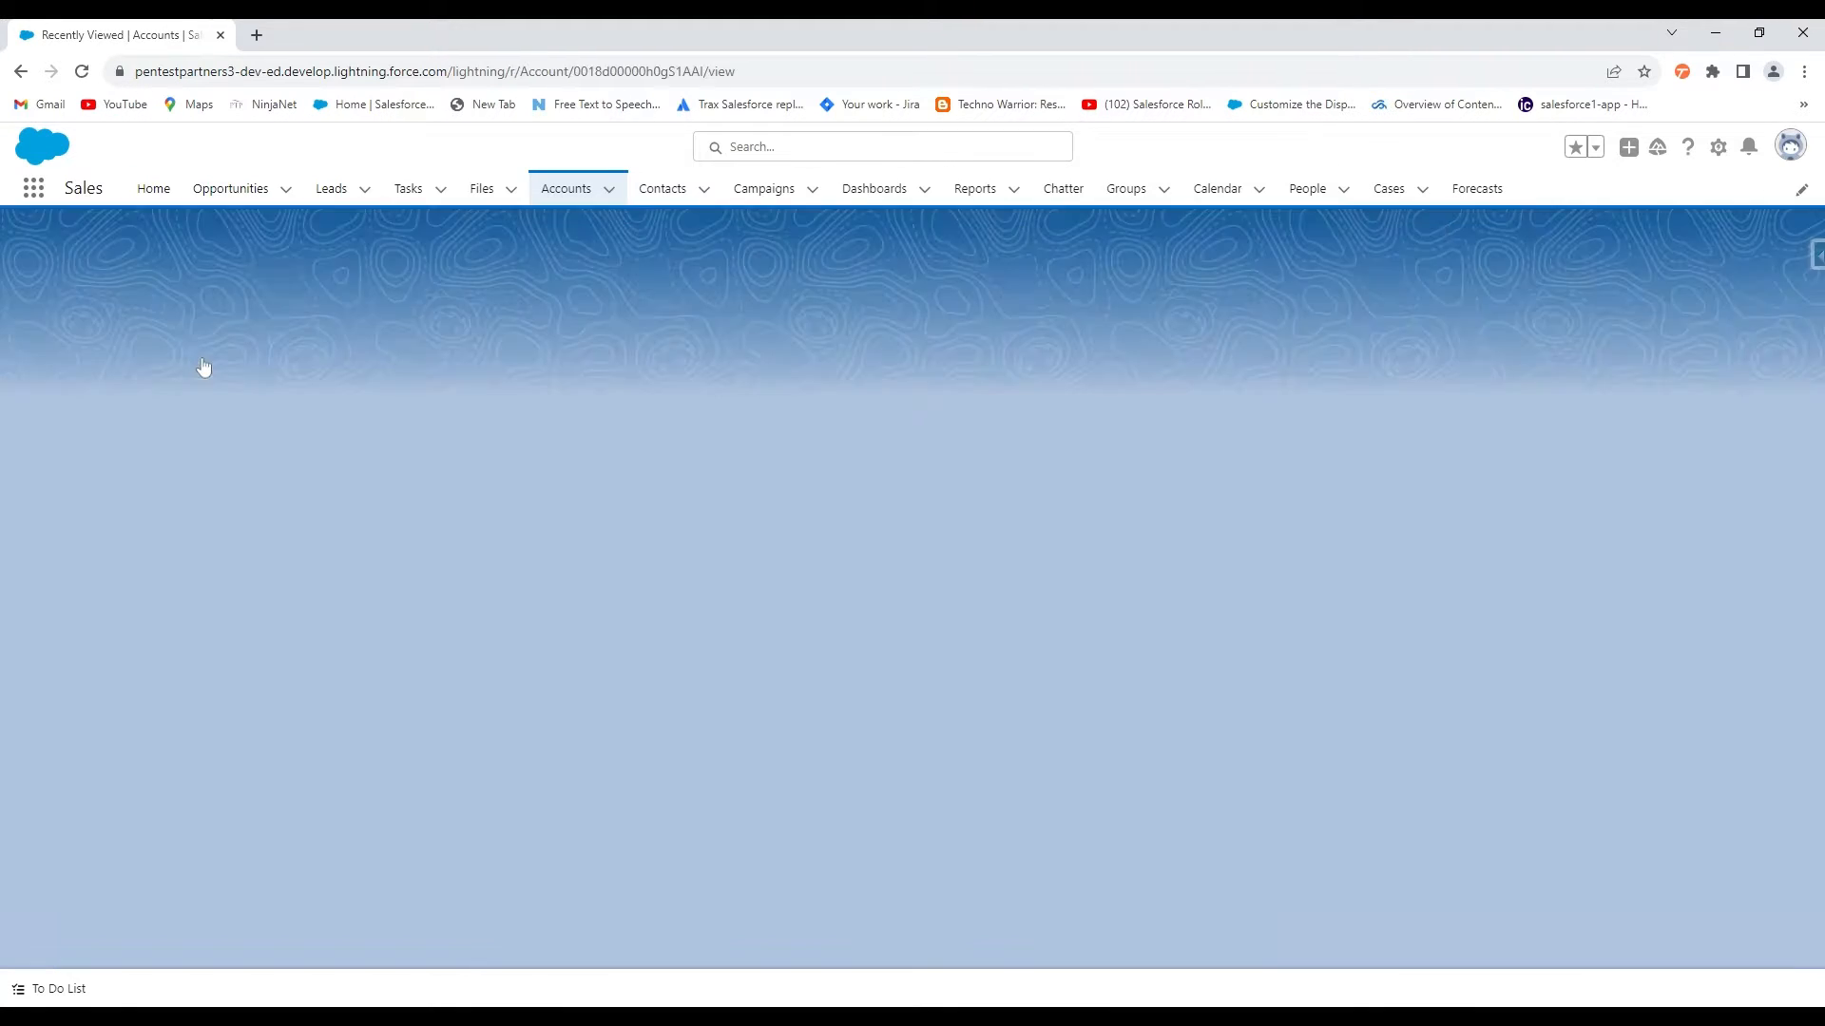
pyautogui.click(158, 397)
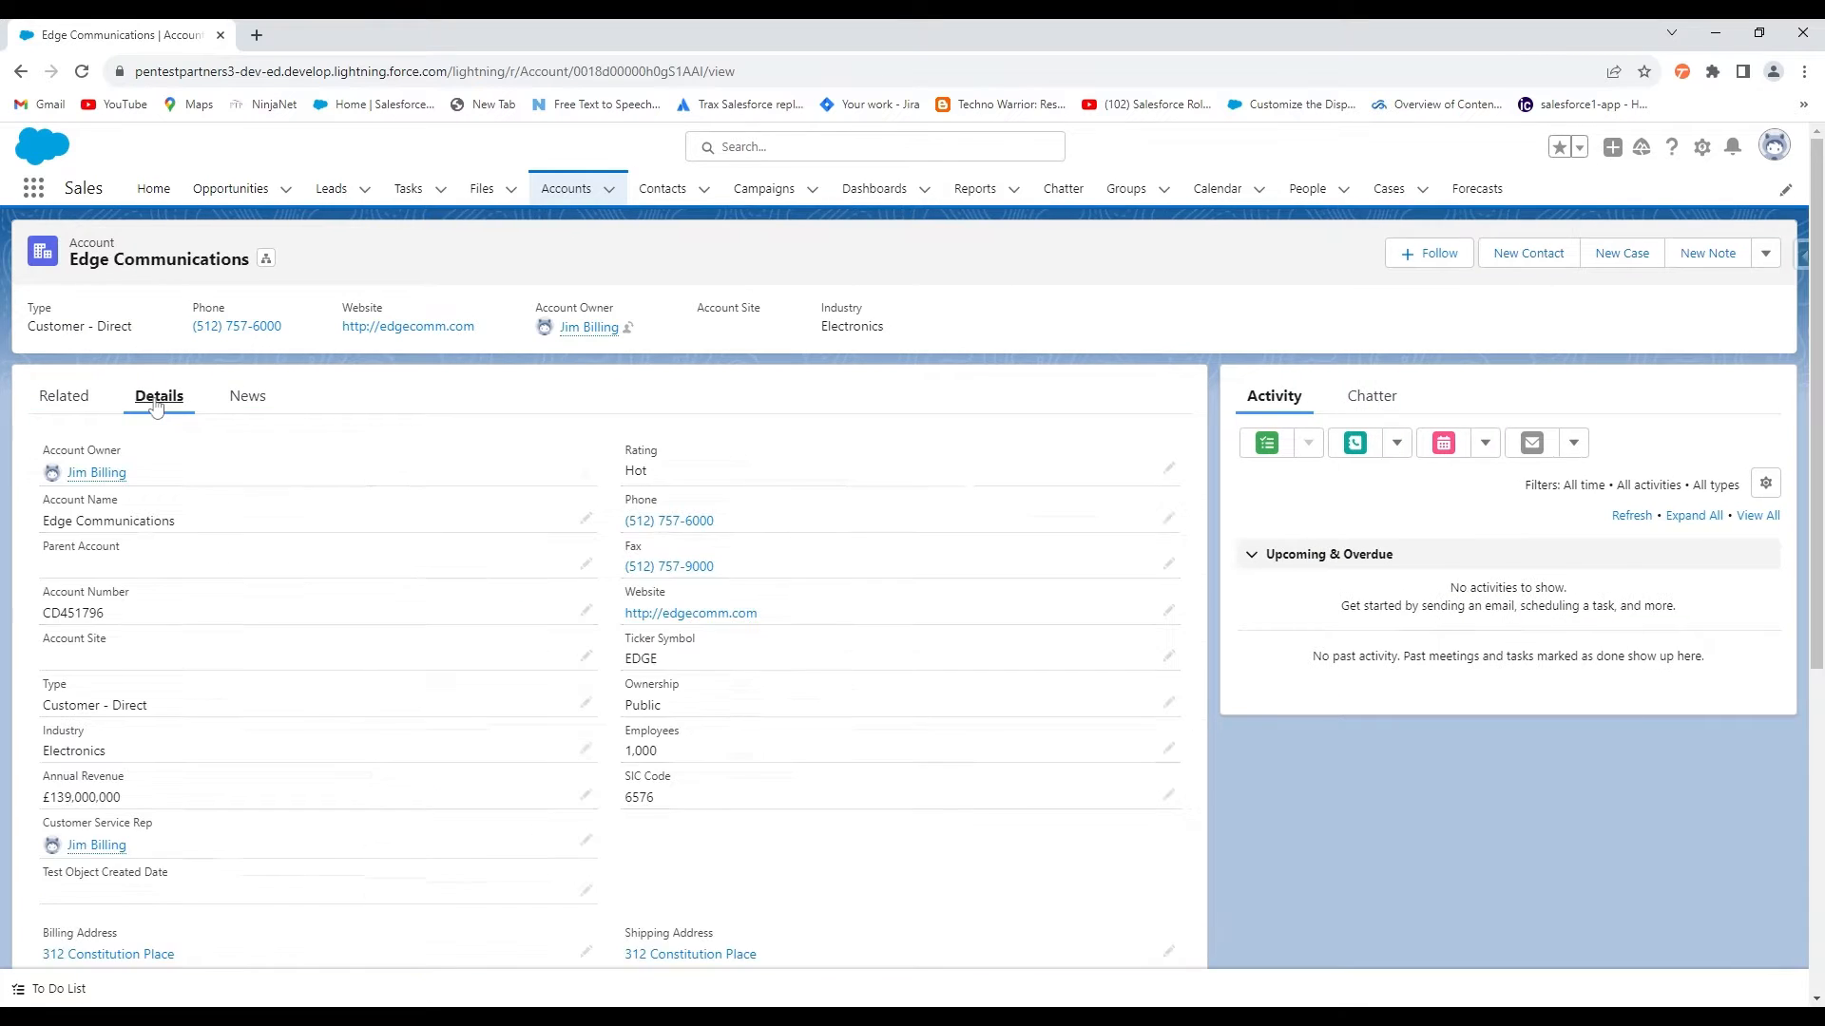
pyautogui.scroll(-3, 162, 409)
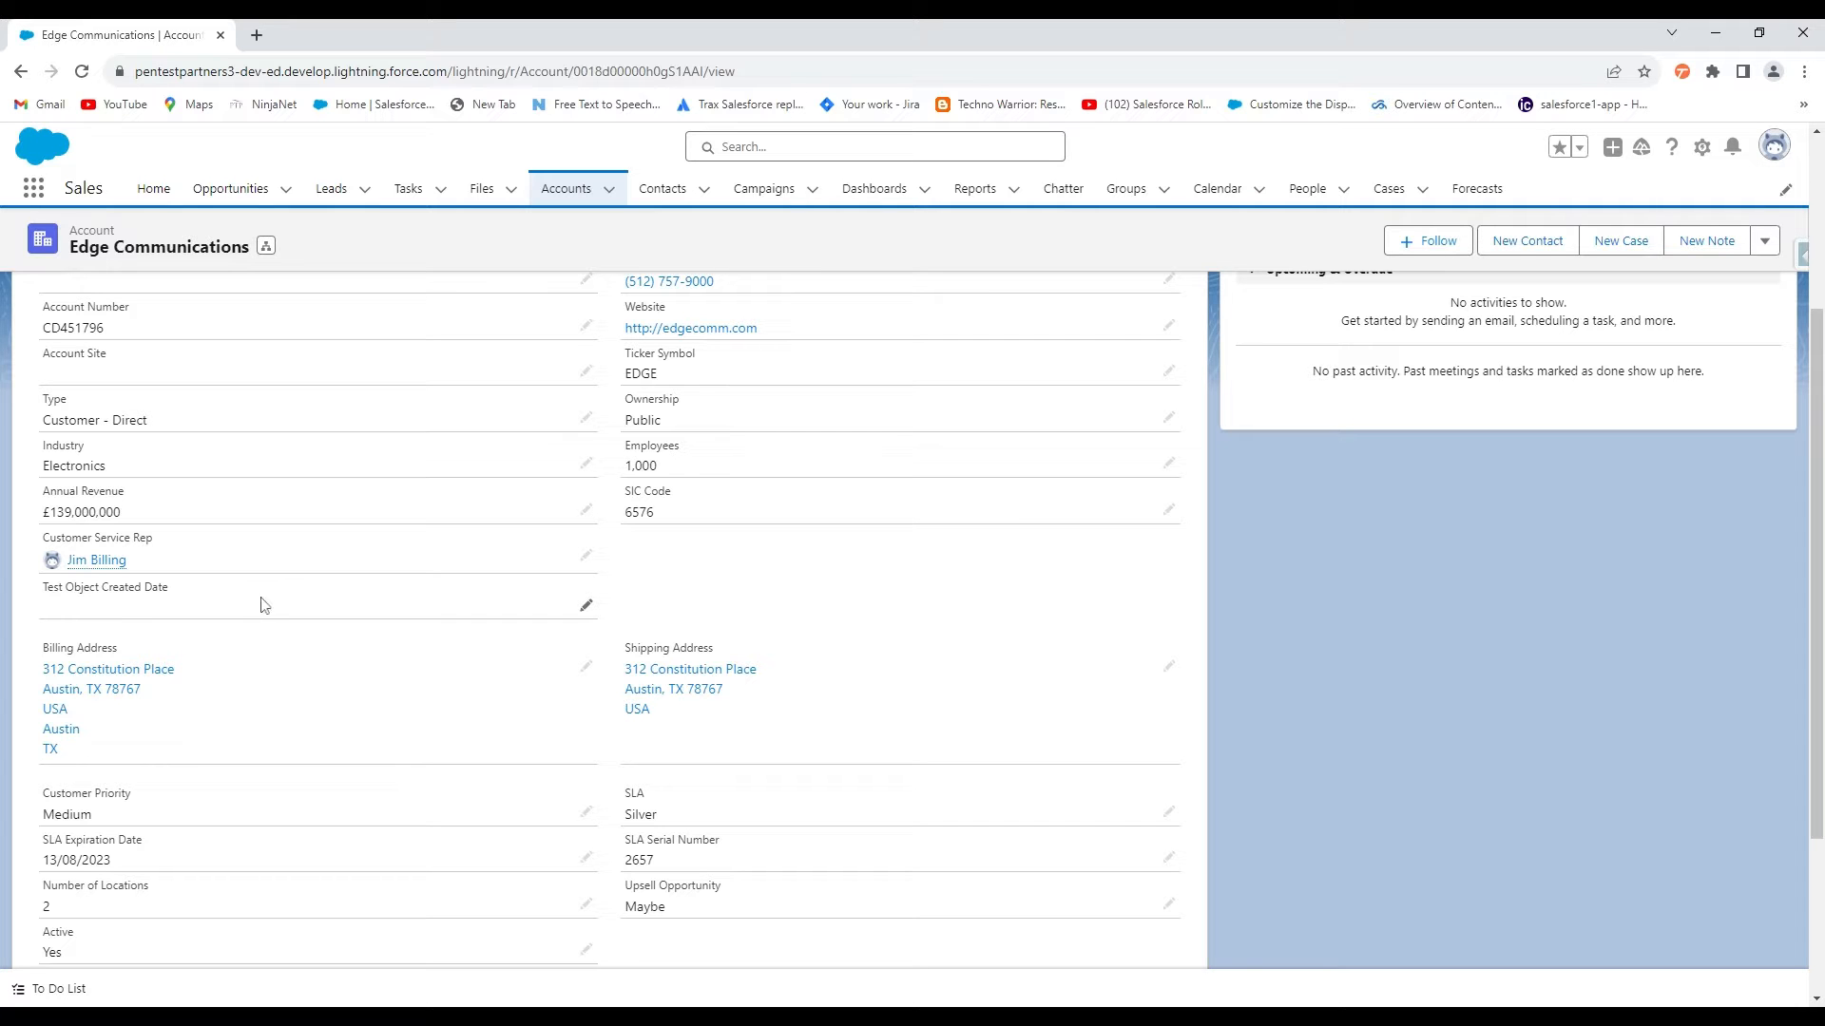
pyautogui.scroll(3, 277, 632)
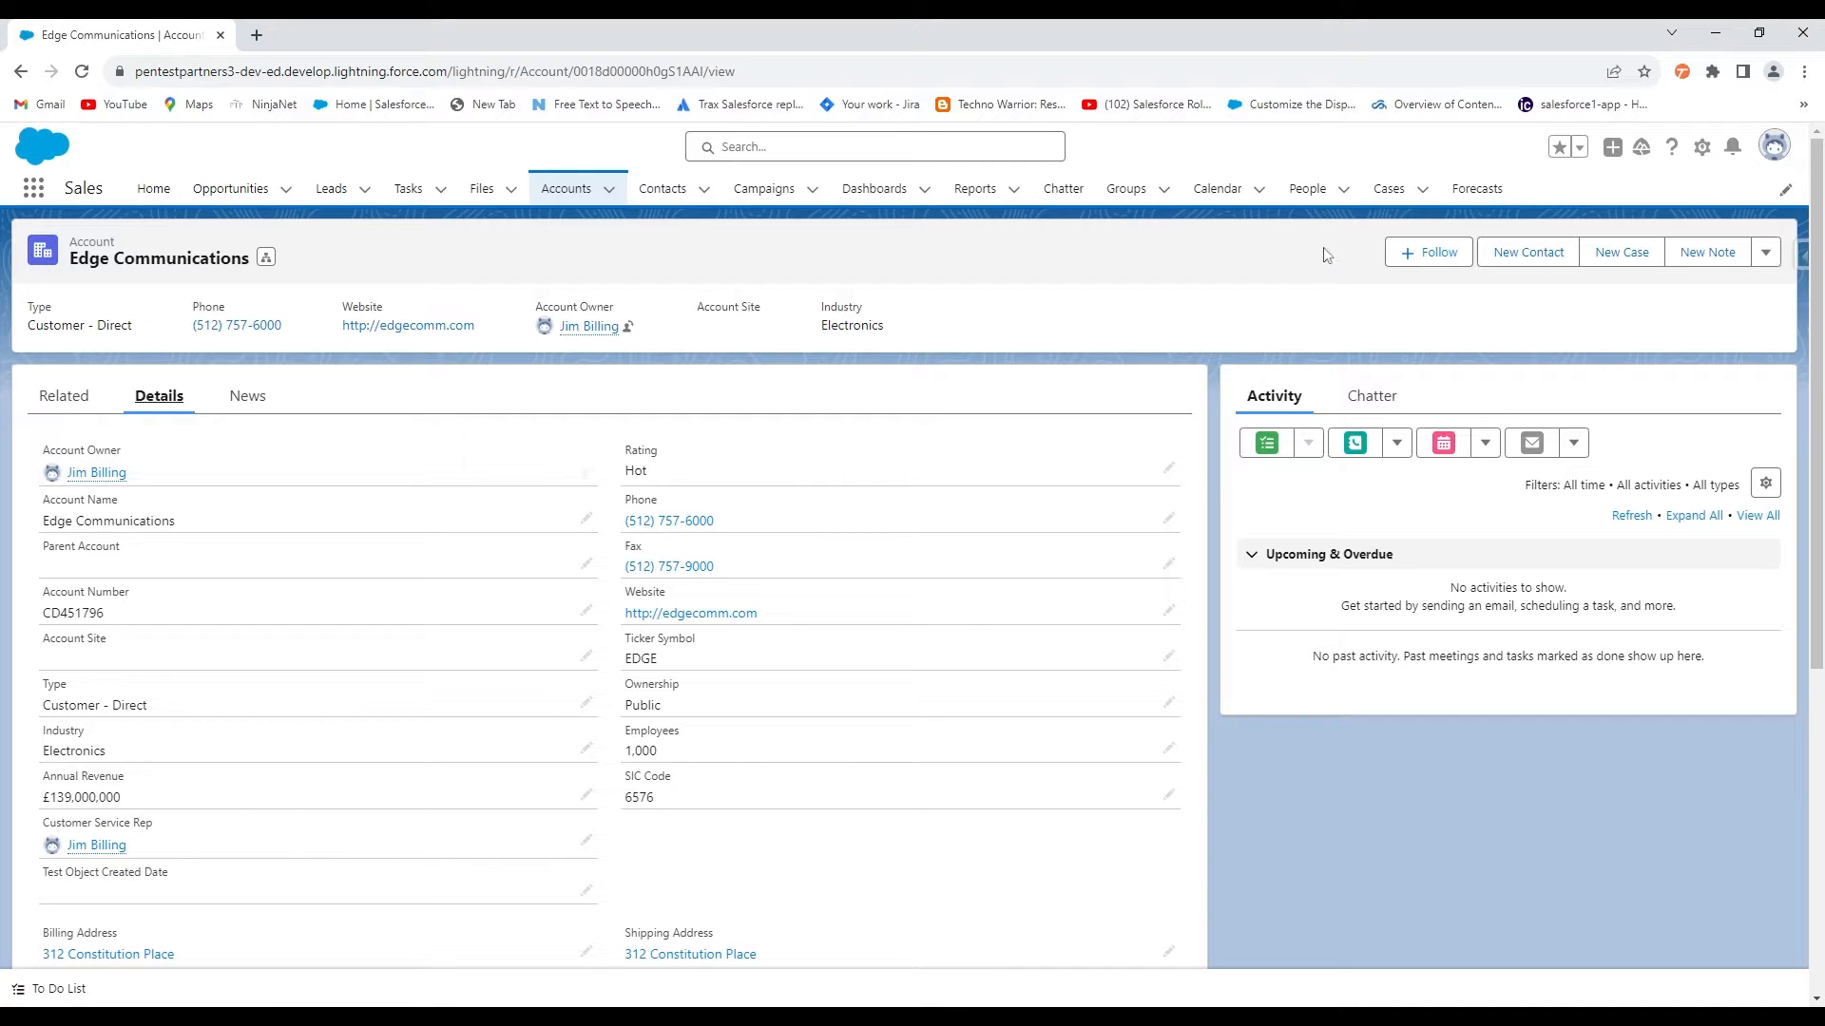
# Go to Setup's Flows list and create a new Screen Flow
pyautogui.click(1701, 147)
pyautogui.click(1650, 231)
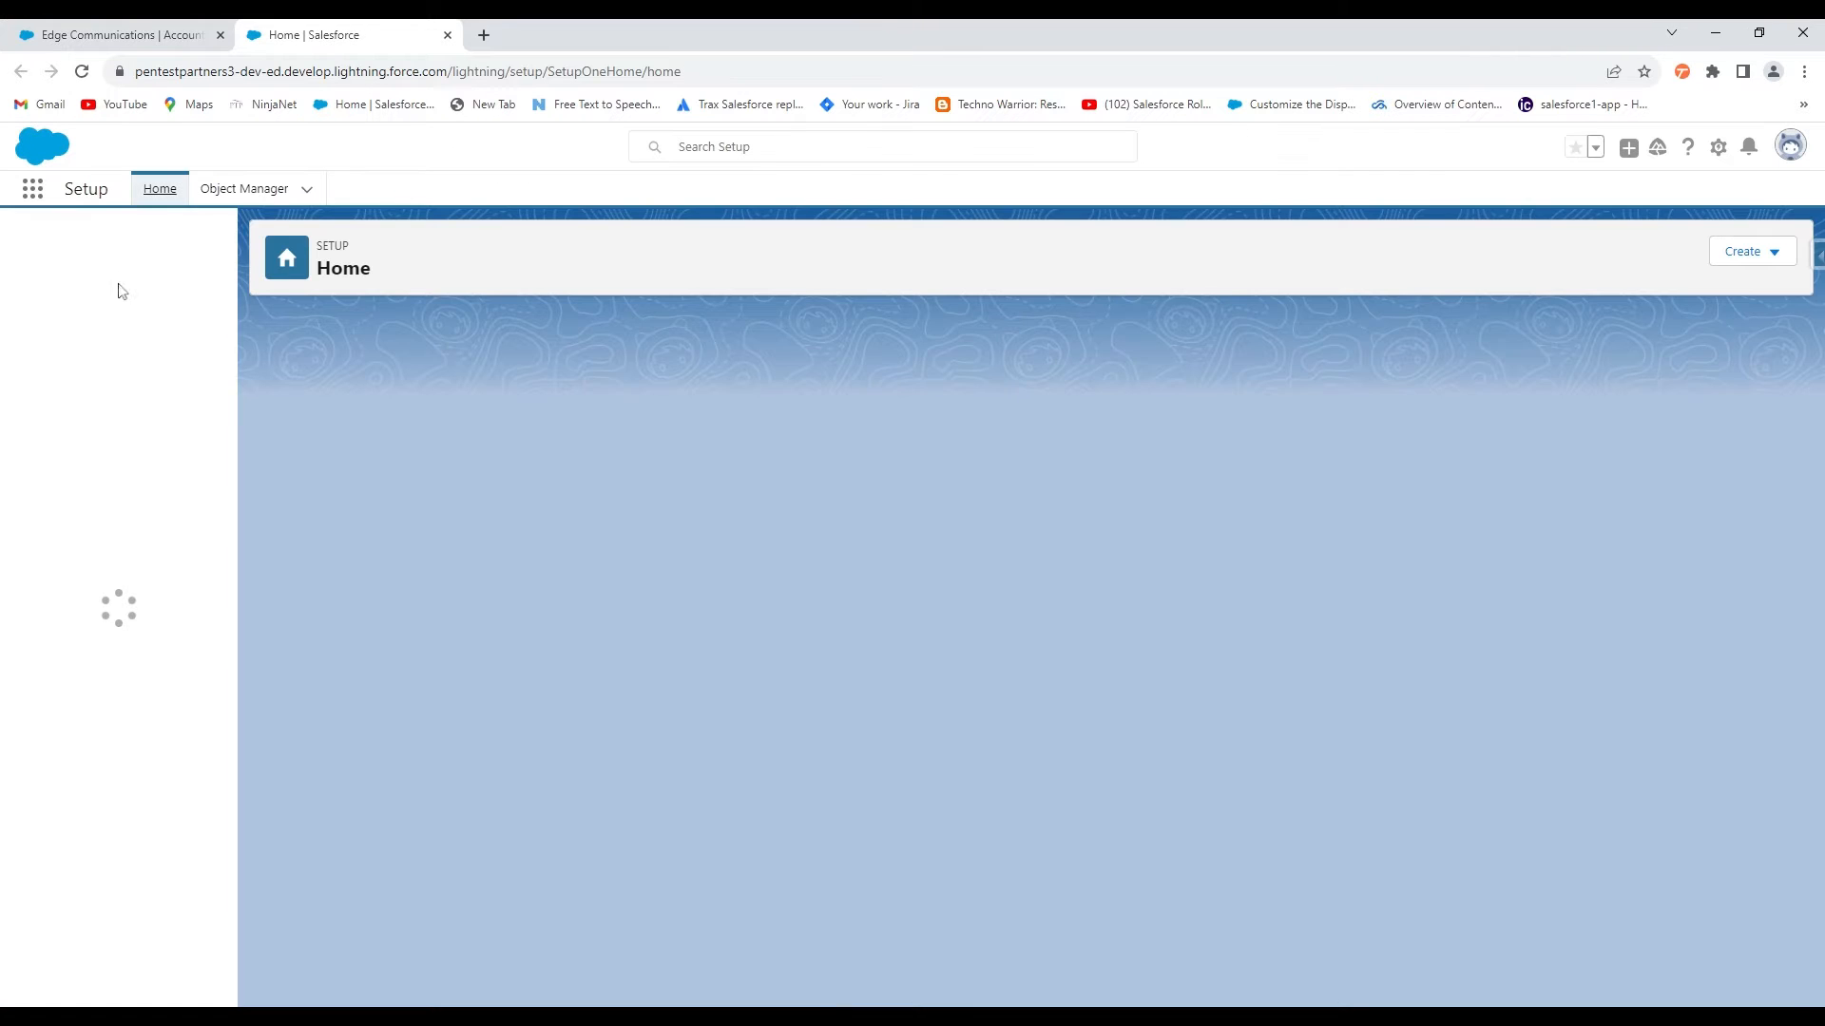
pyautogui.write('flow')
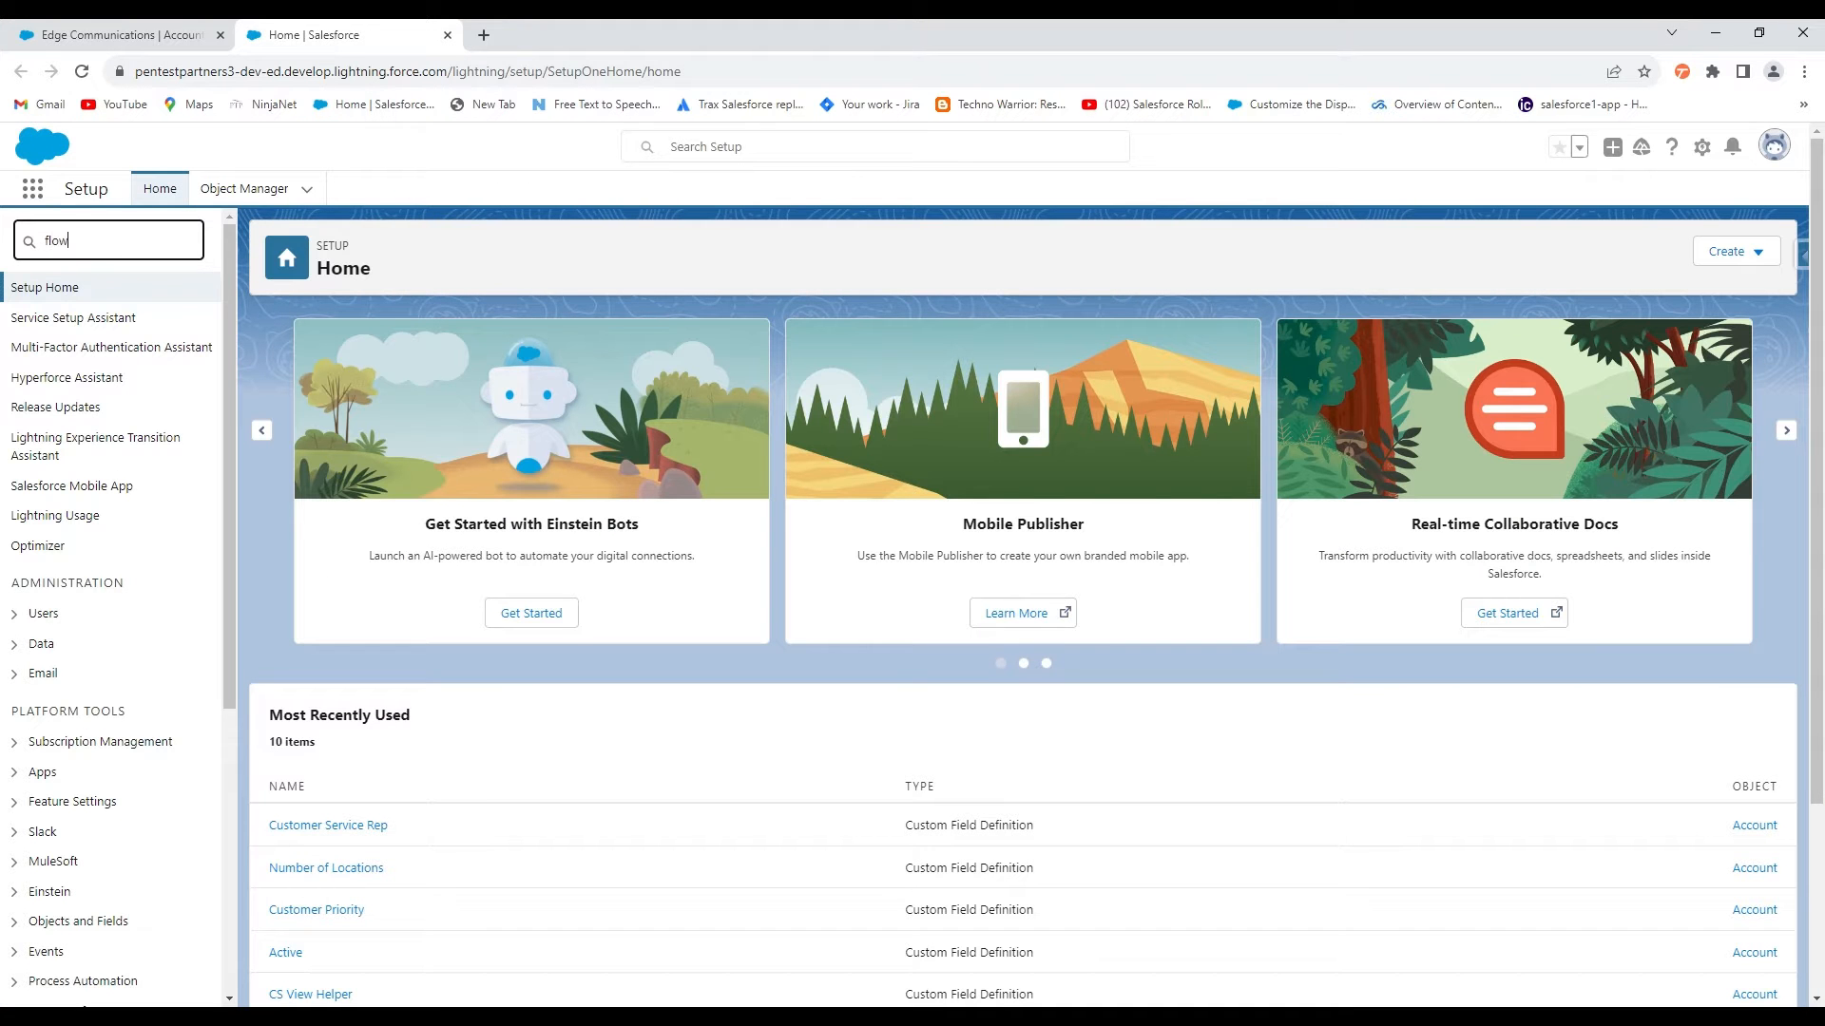
pyautogui.click(73, 442)
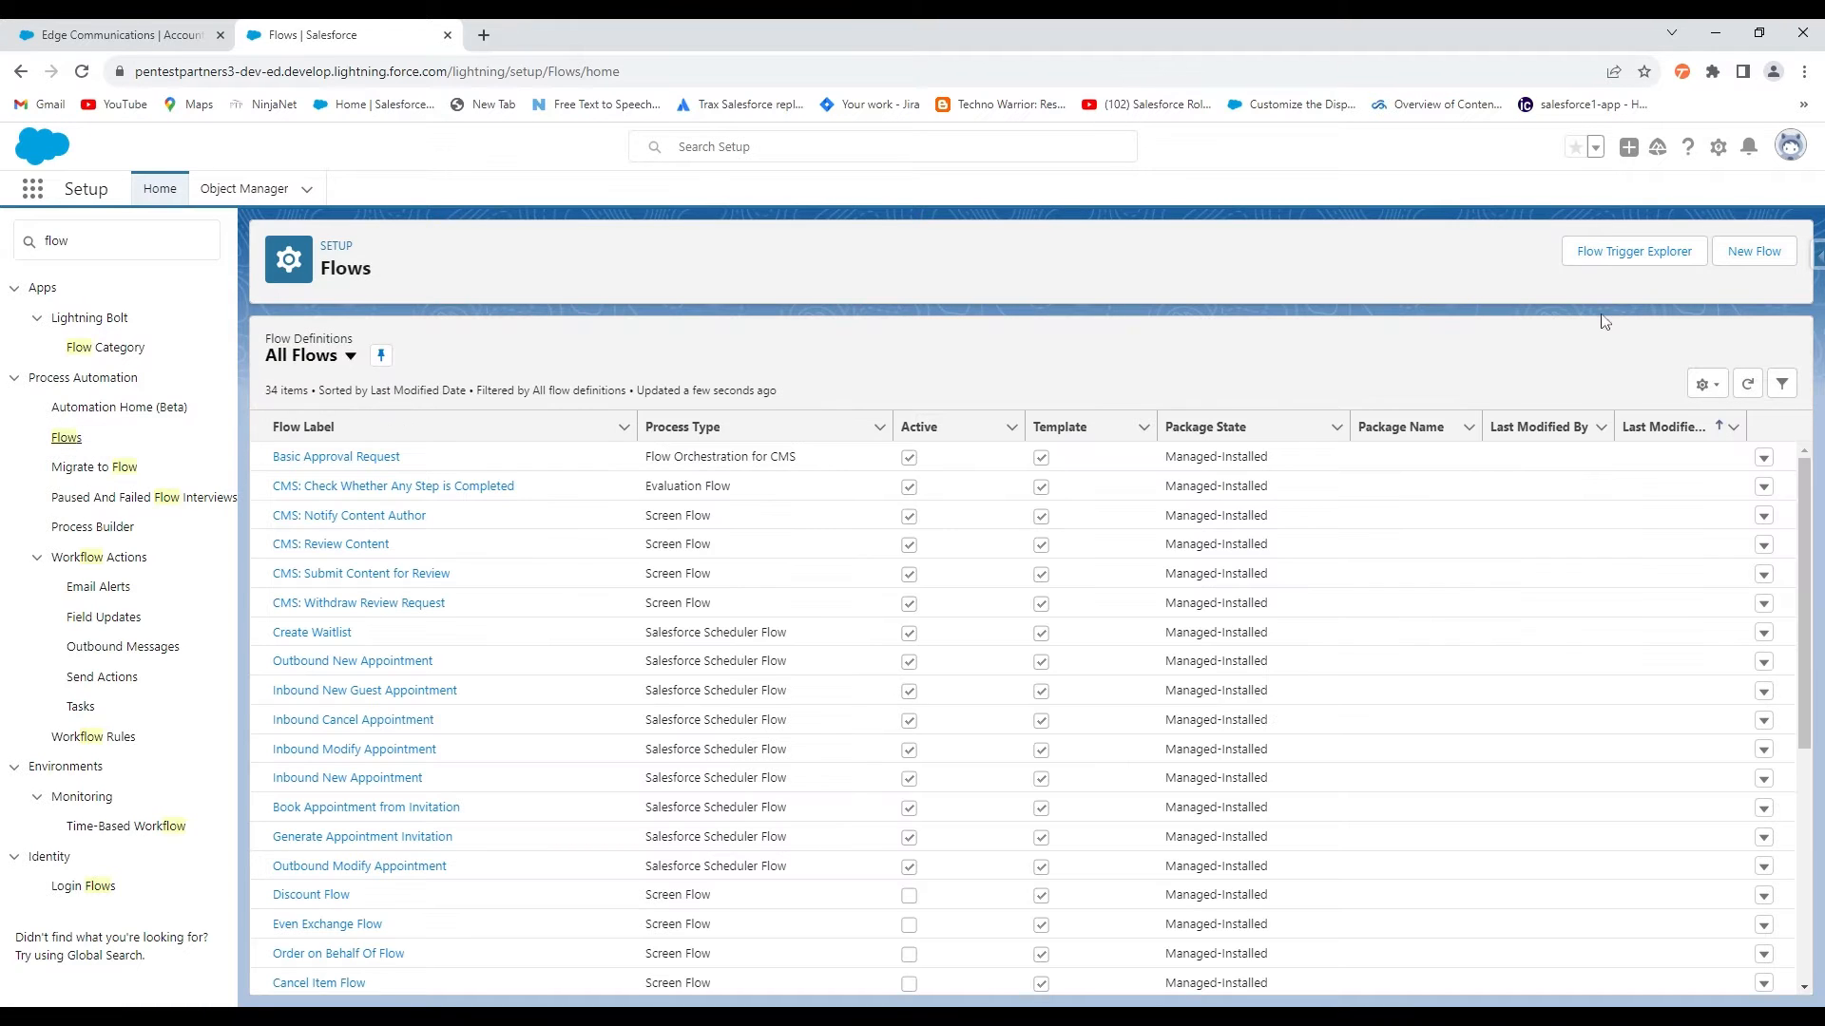
pyautogui.click(1753, 252)
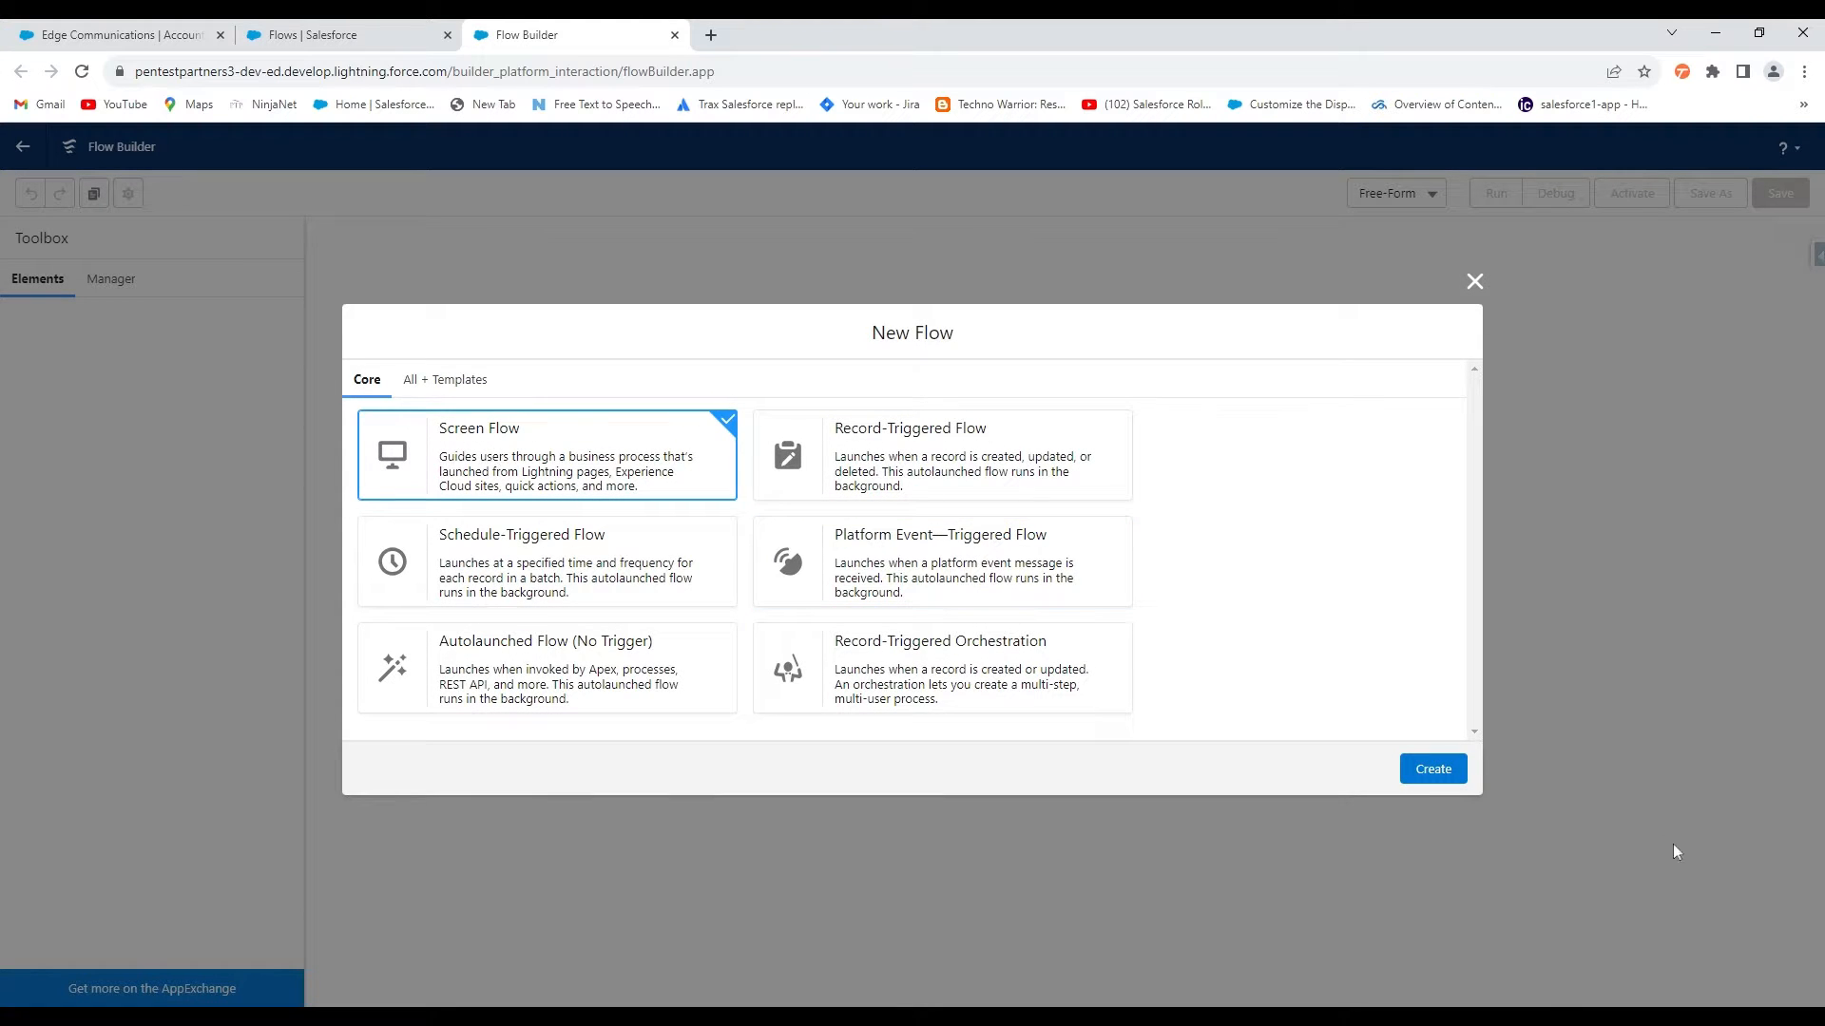
pyautogui.click(1433, 769)
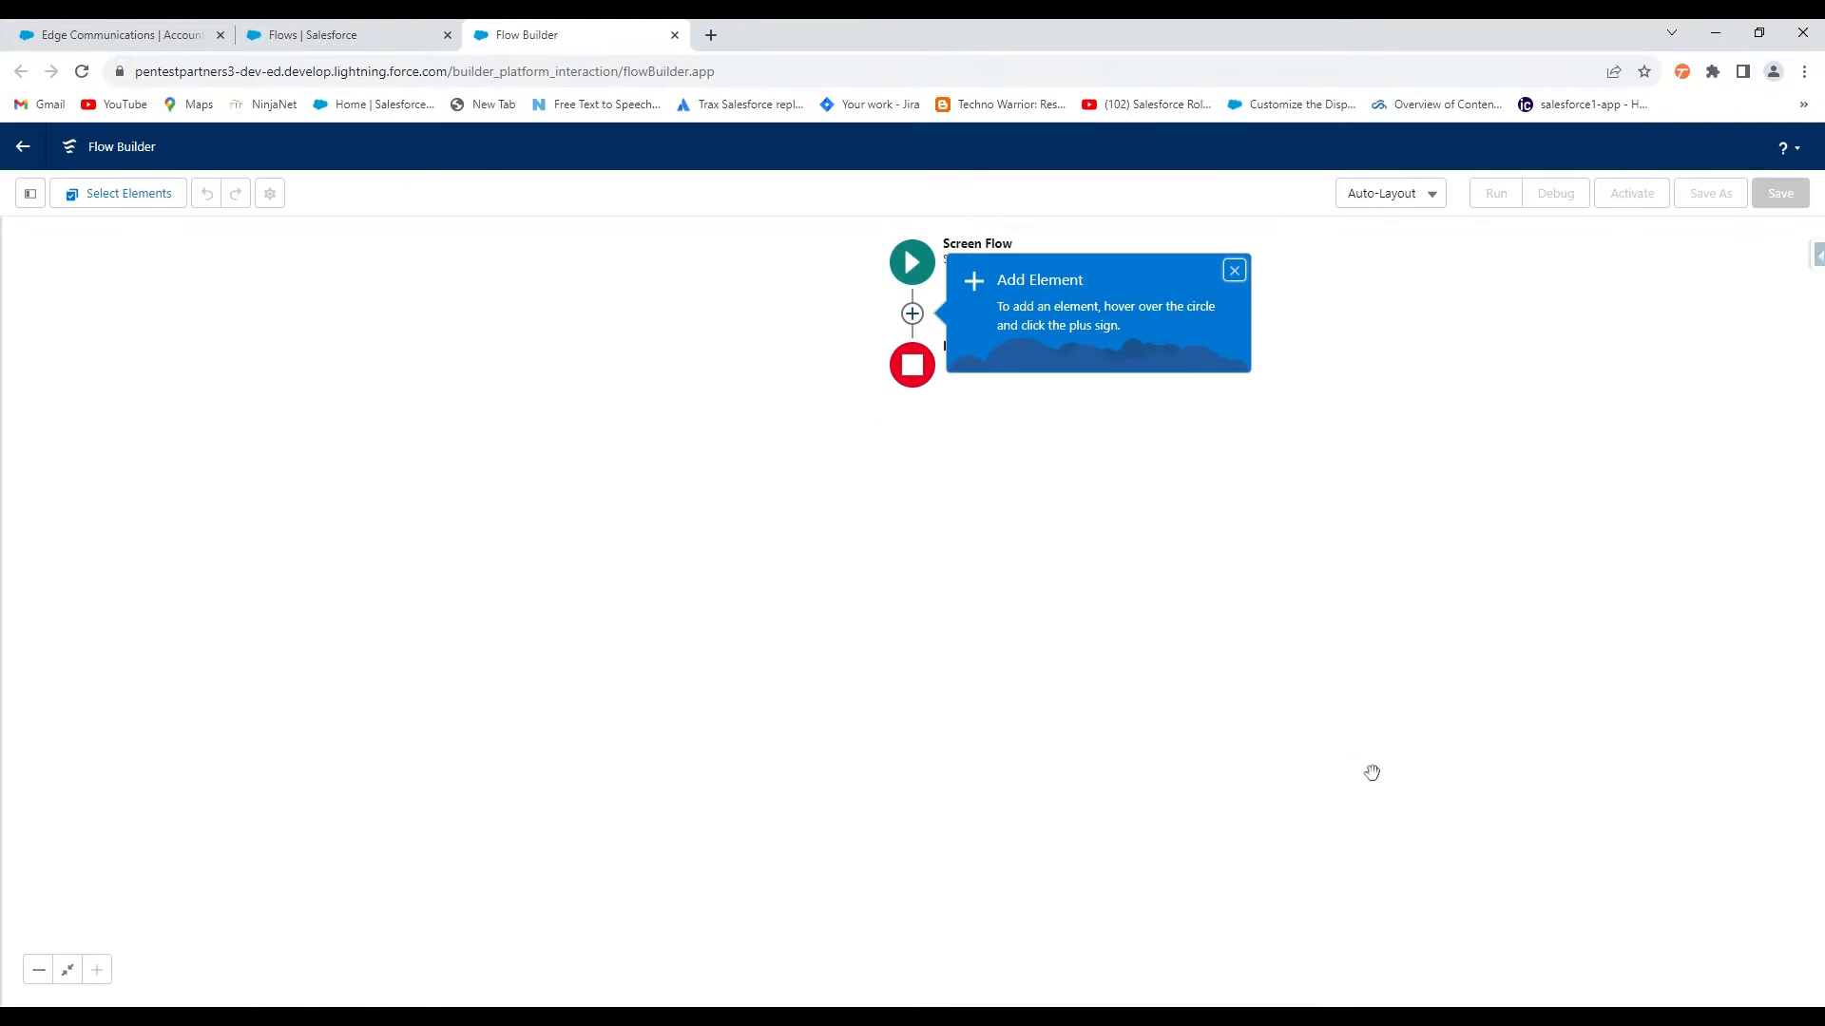
# Create a Text variable named recordId, available for input, from the Toolbox
pyautogui.click(1232, 274)
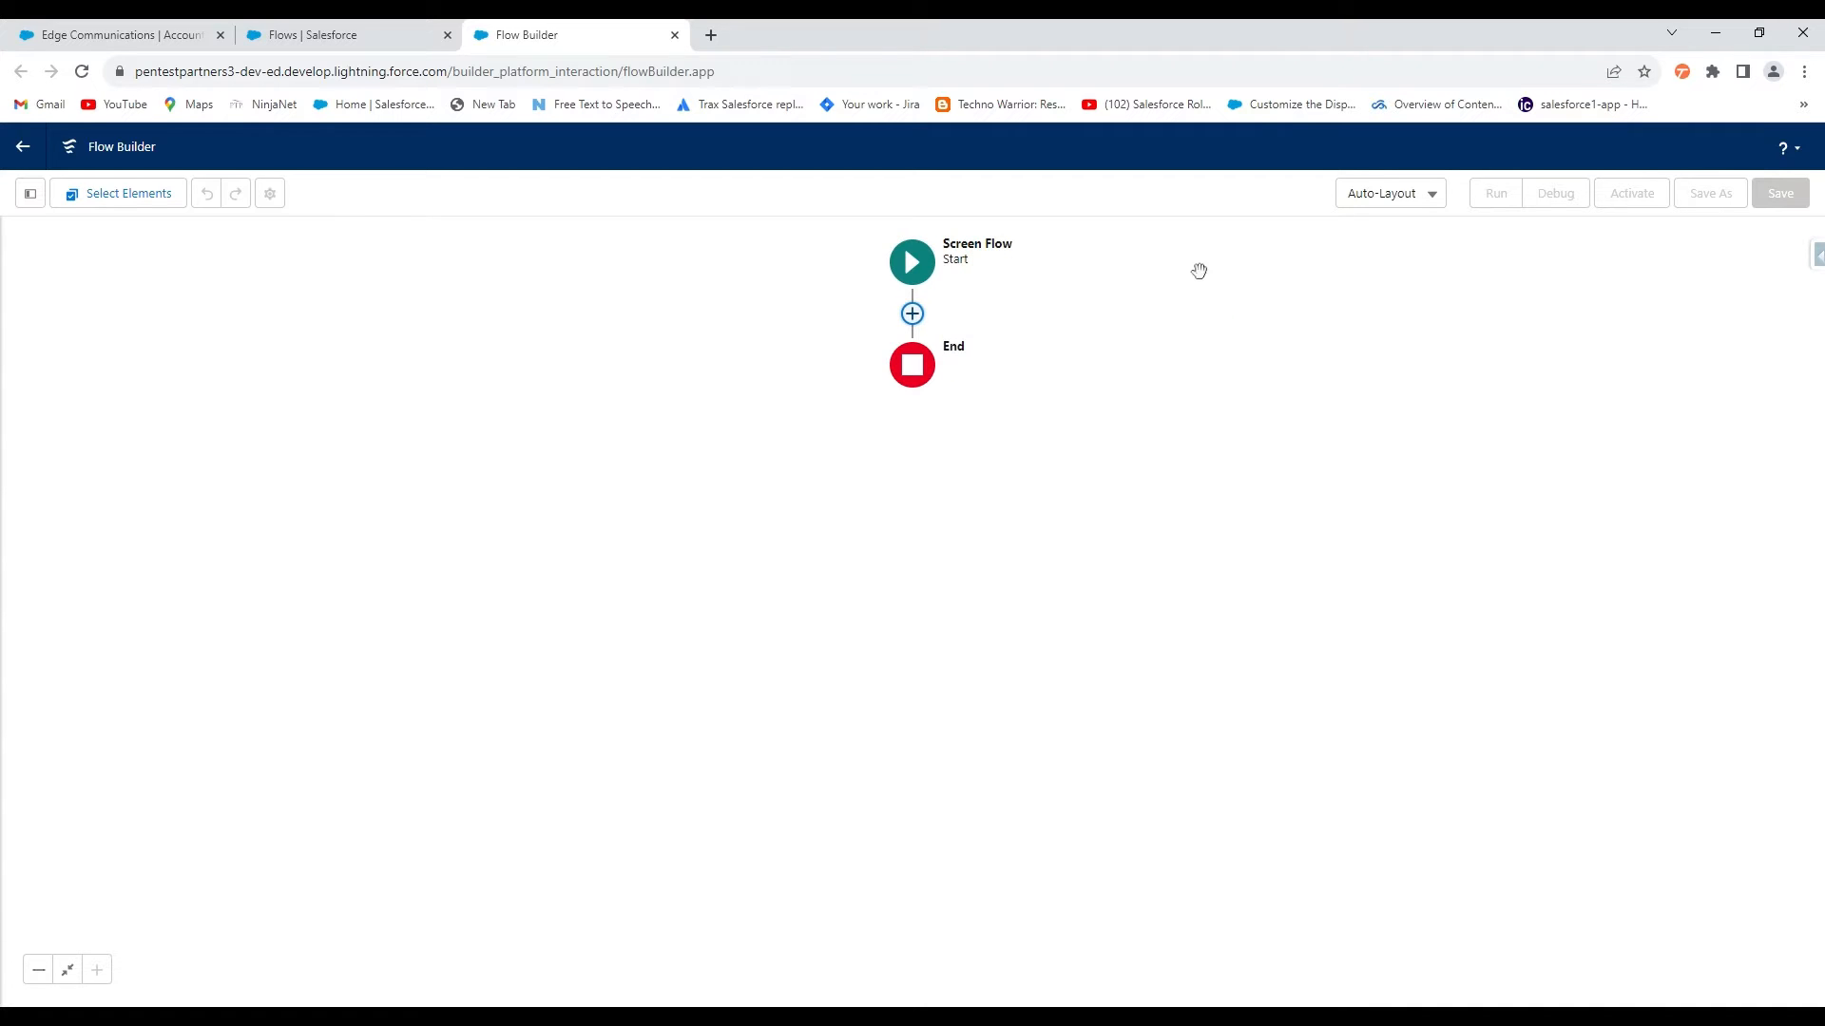
pyautogui.click(913, 315)
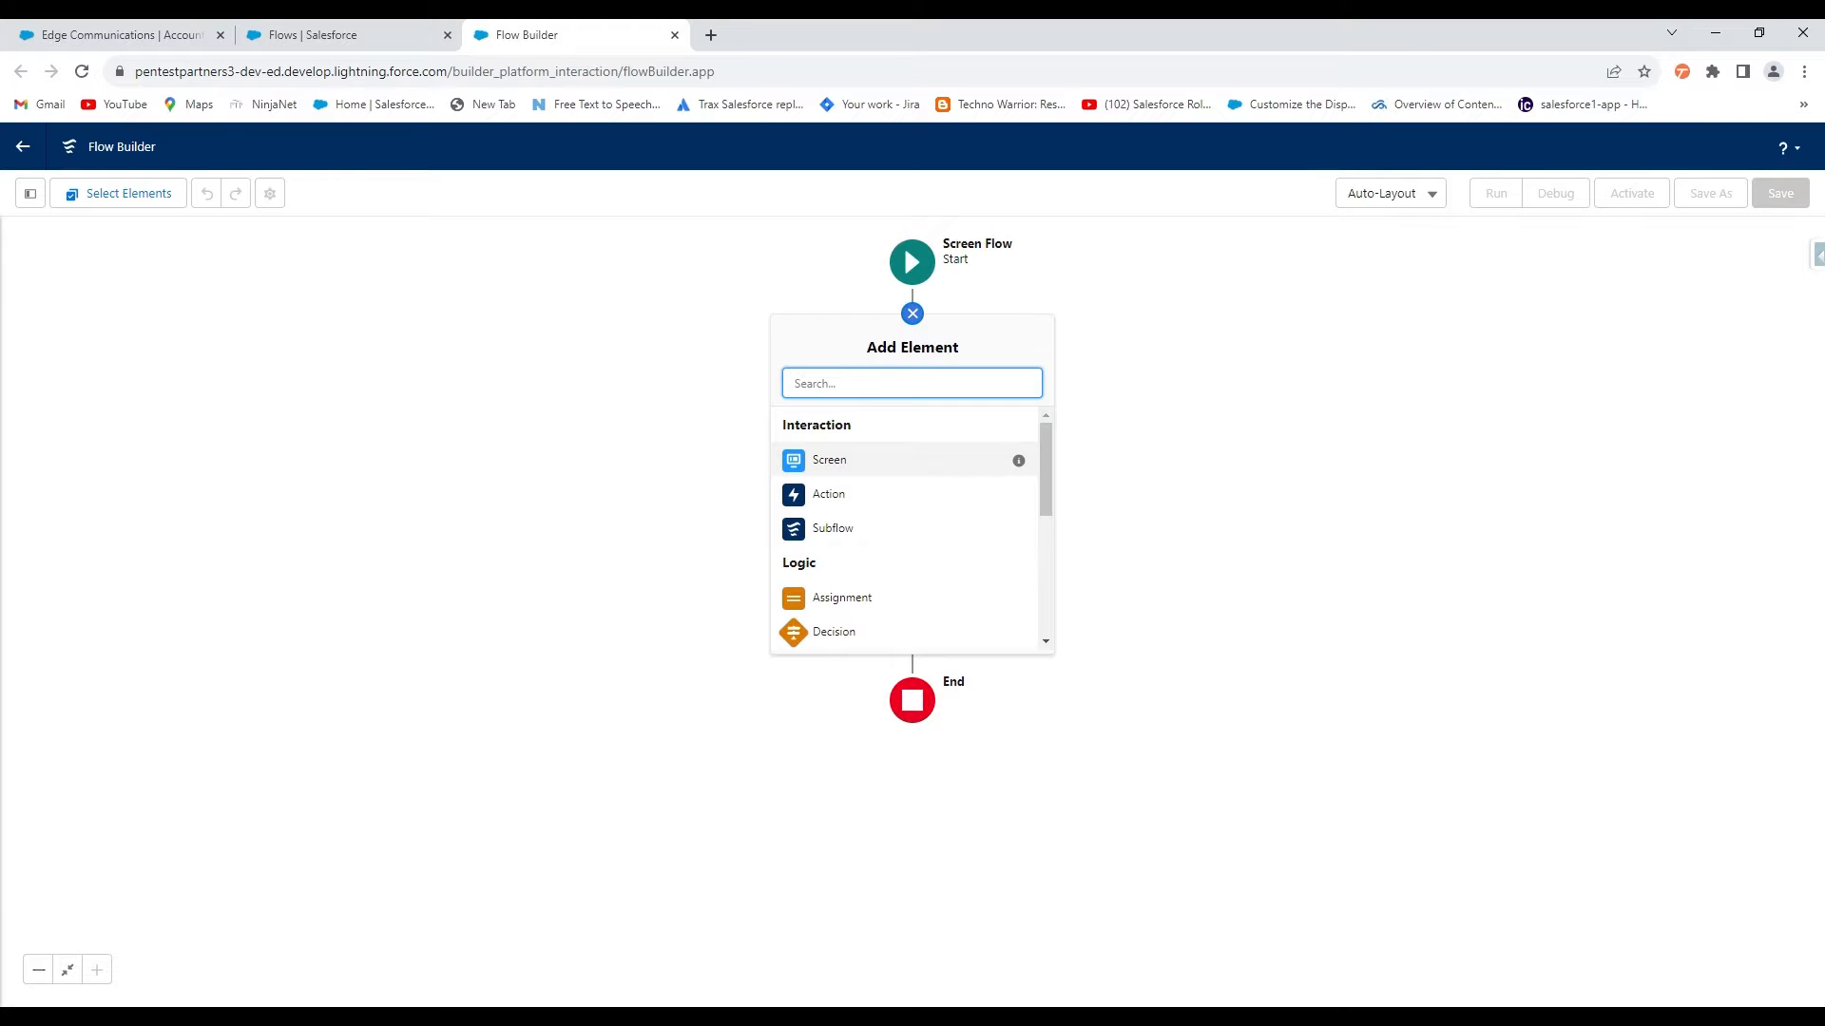
pyautogui.click(30, 195)
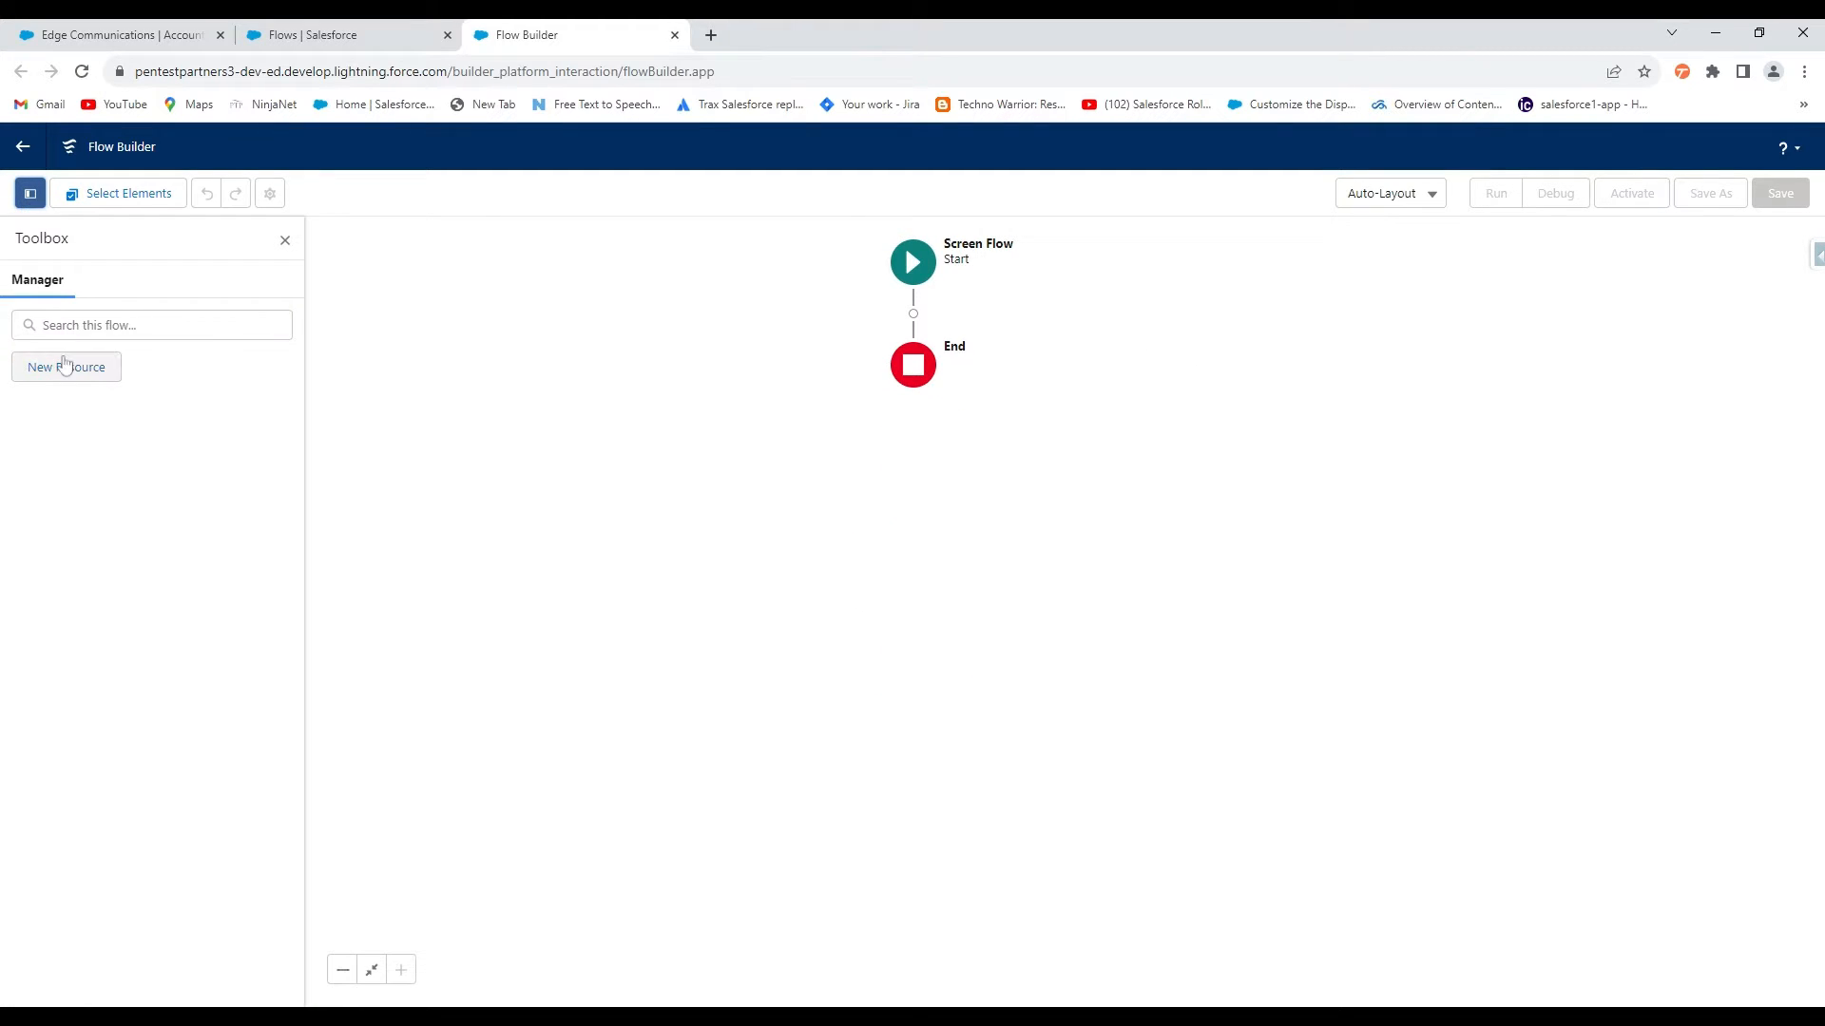
pyautogui.click(64, 366)
pyautogui.click(672, 498)
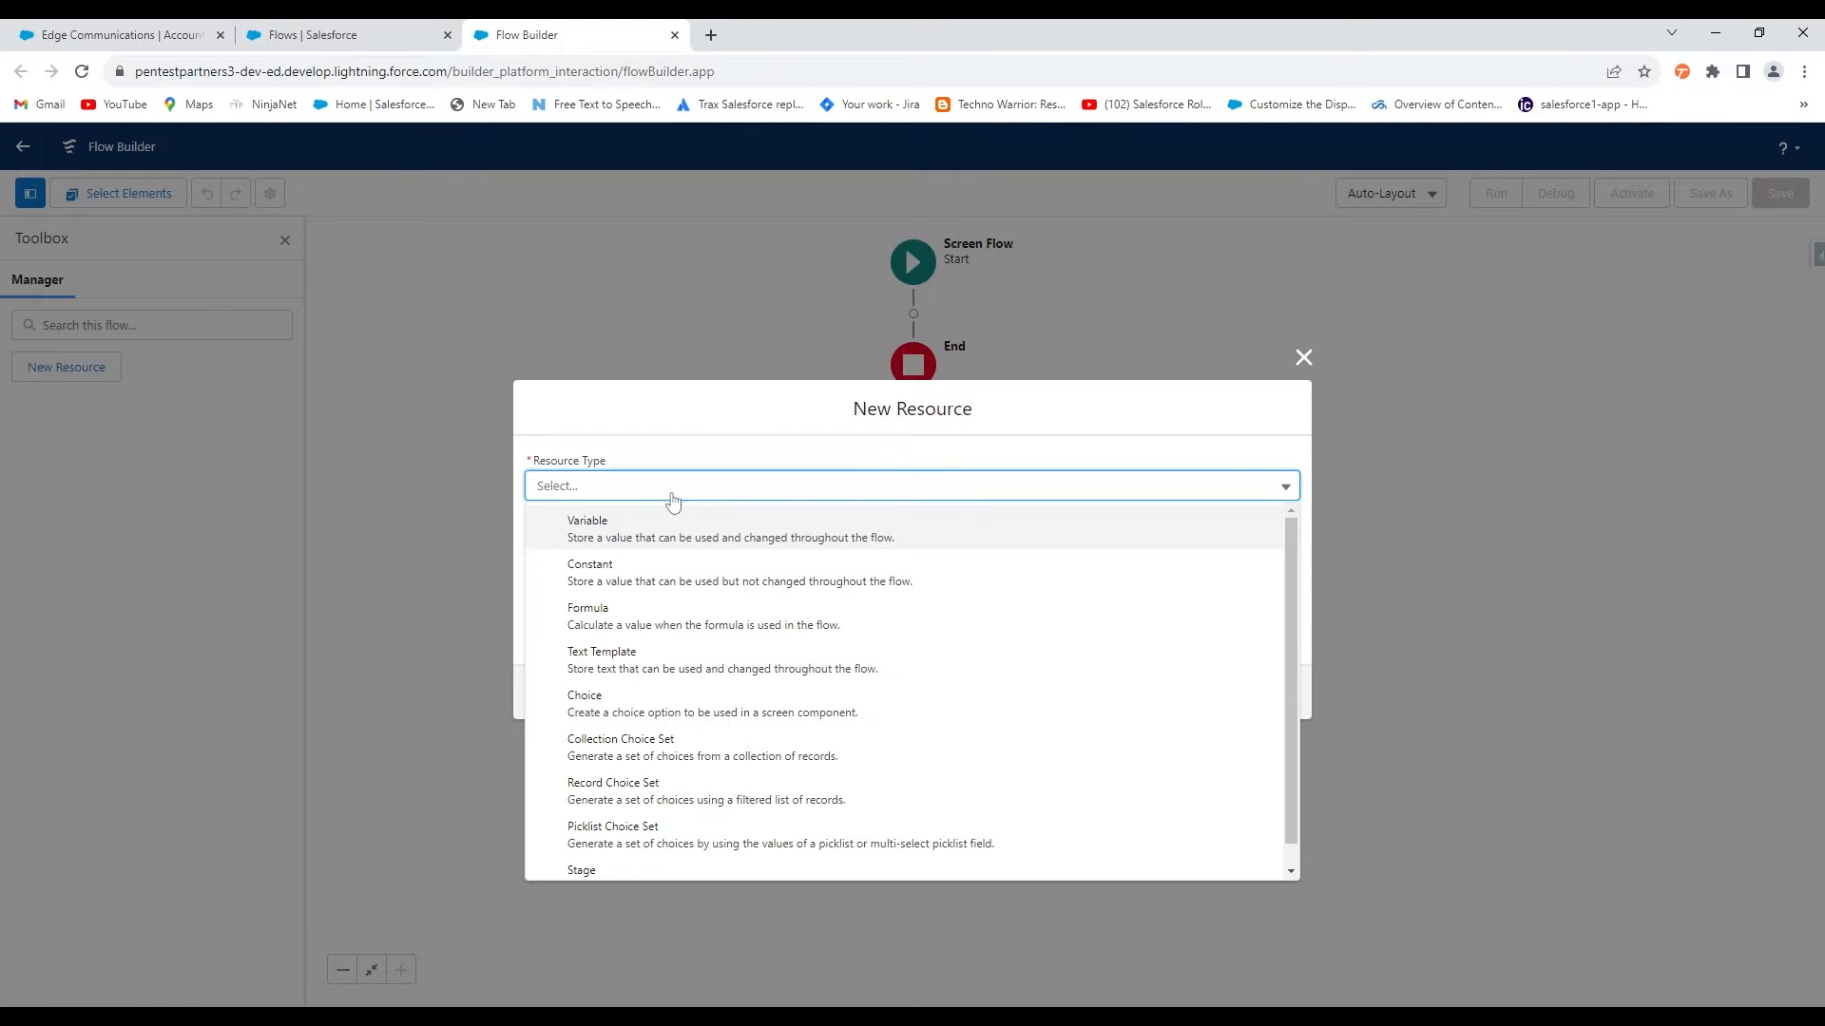
pyautogui.click(668, 541)
pyautogui.click(665, 523)
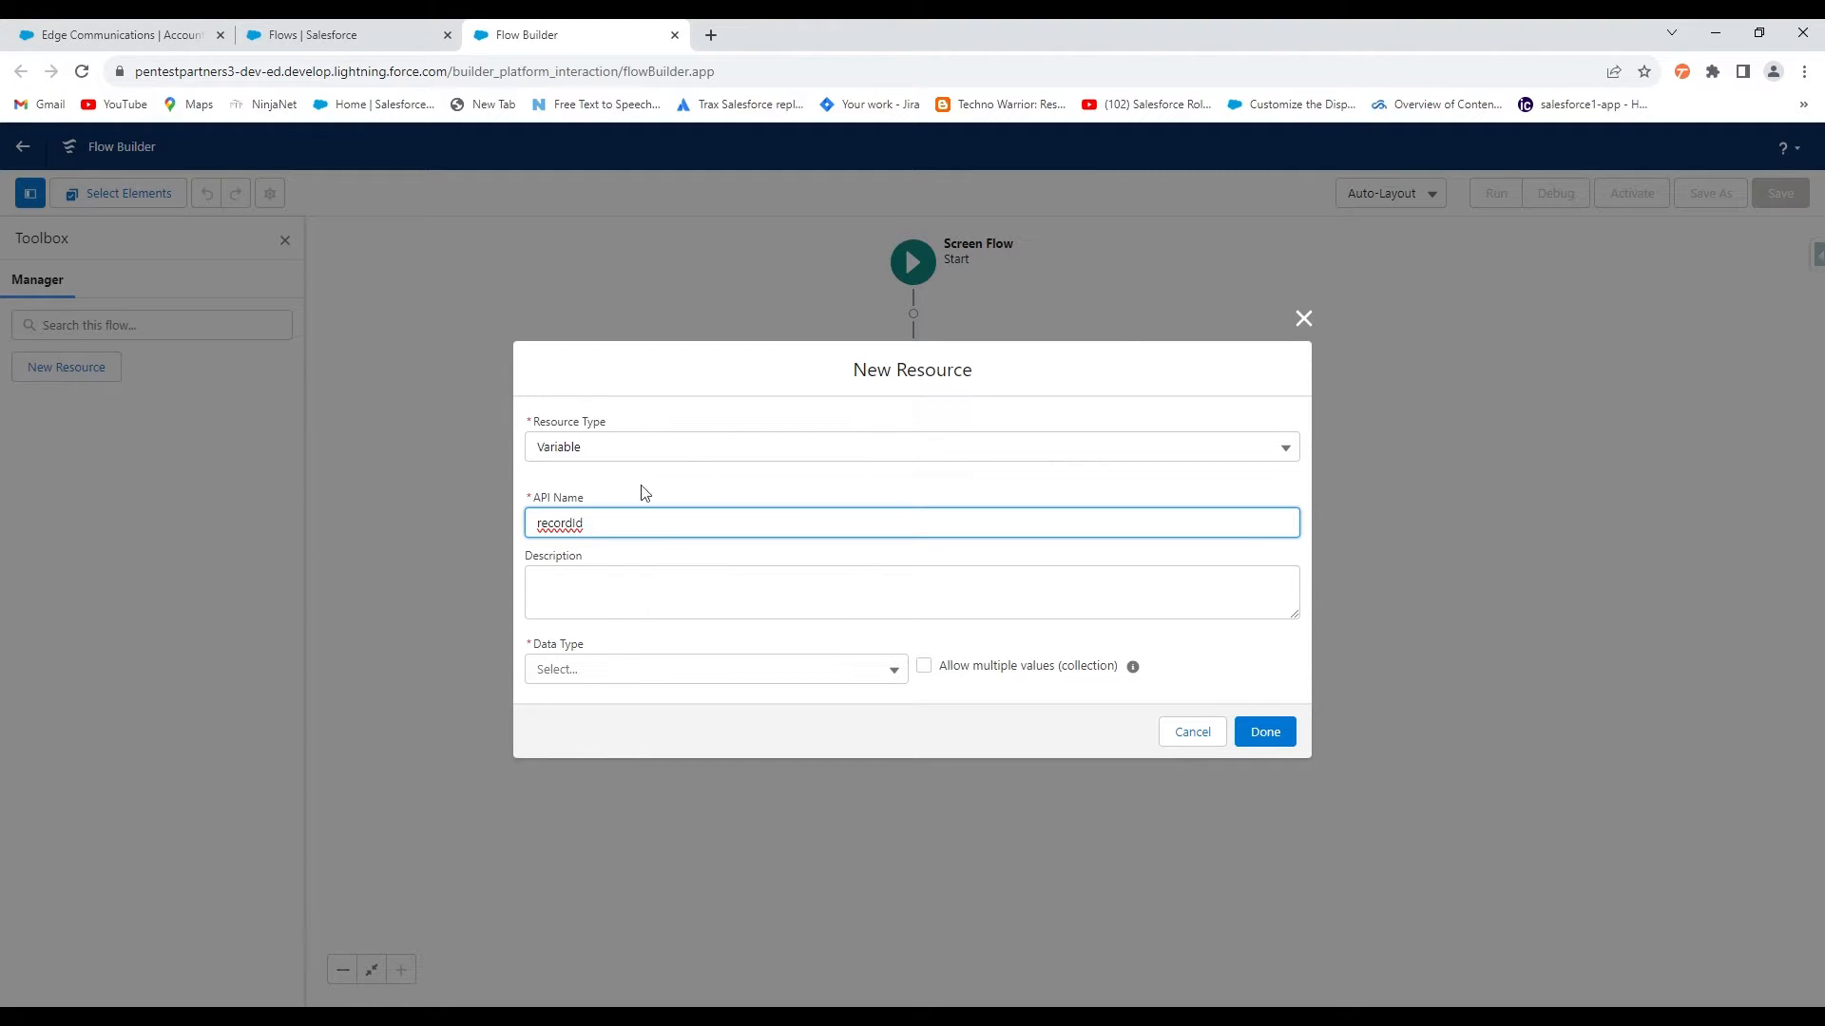
pyautogui.click(661, 671)
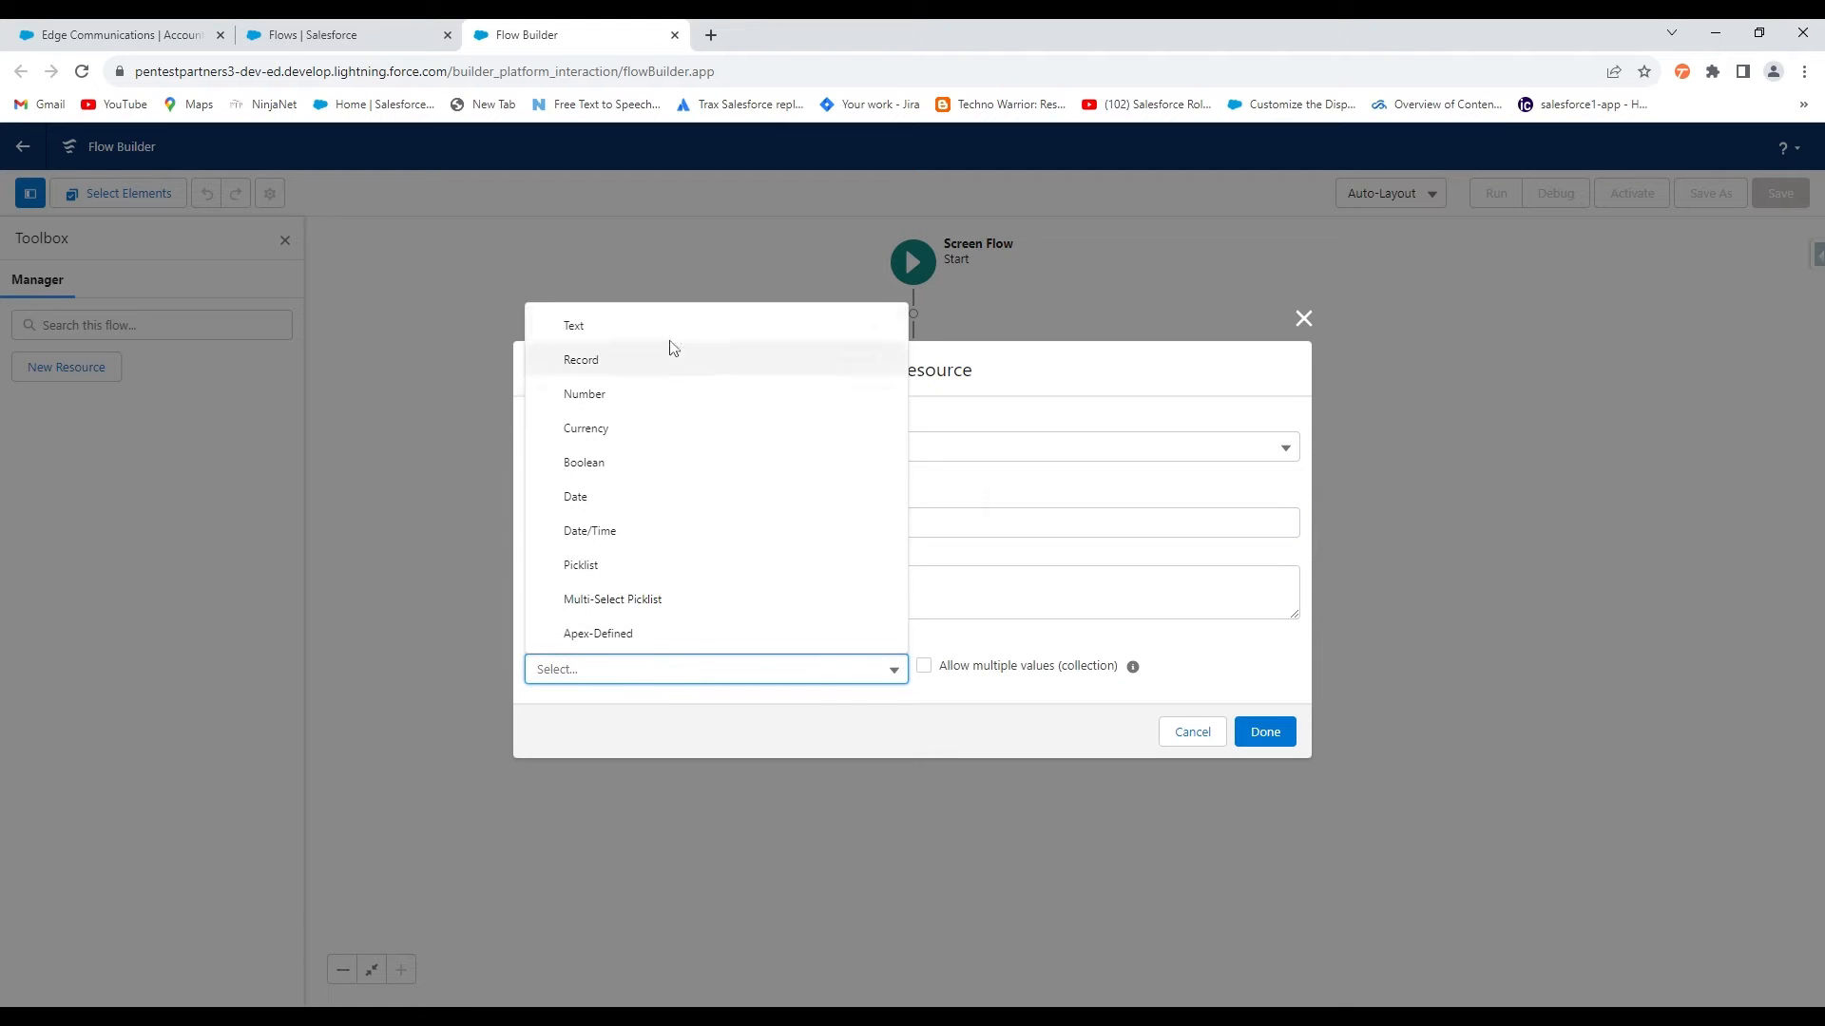
pyautogui.click(641, 337)
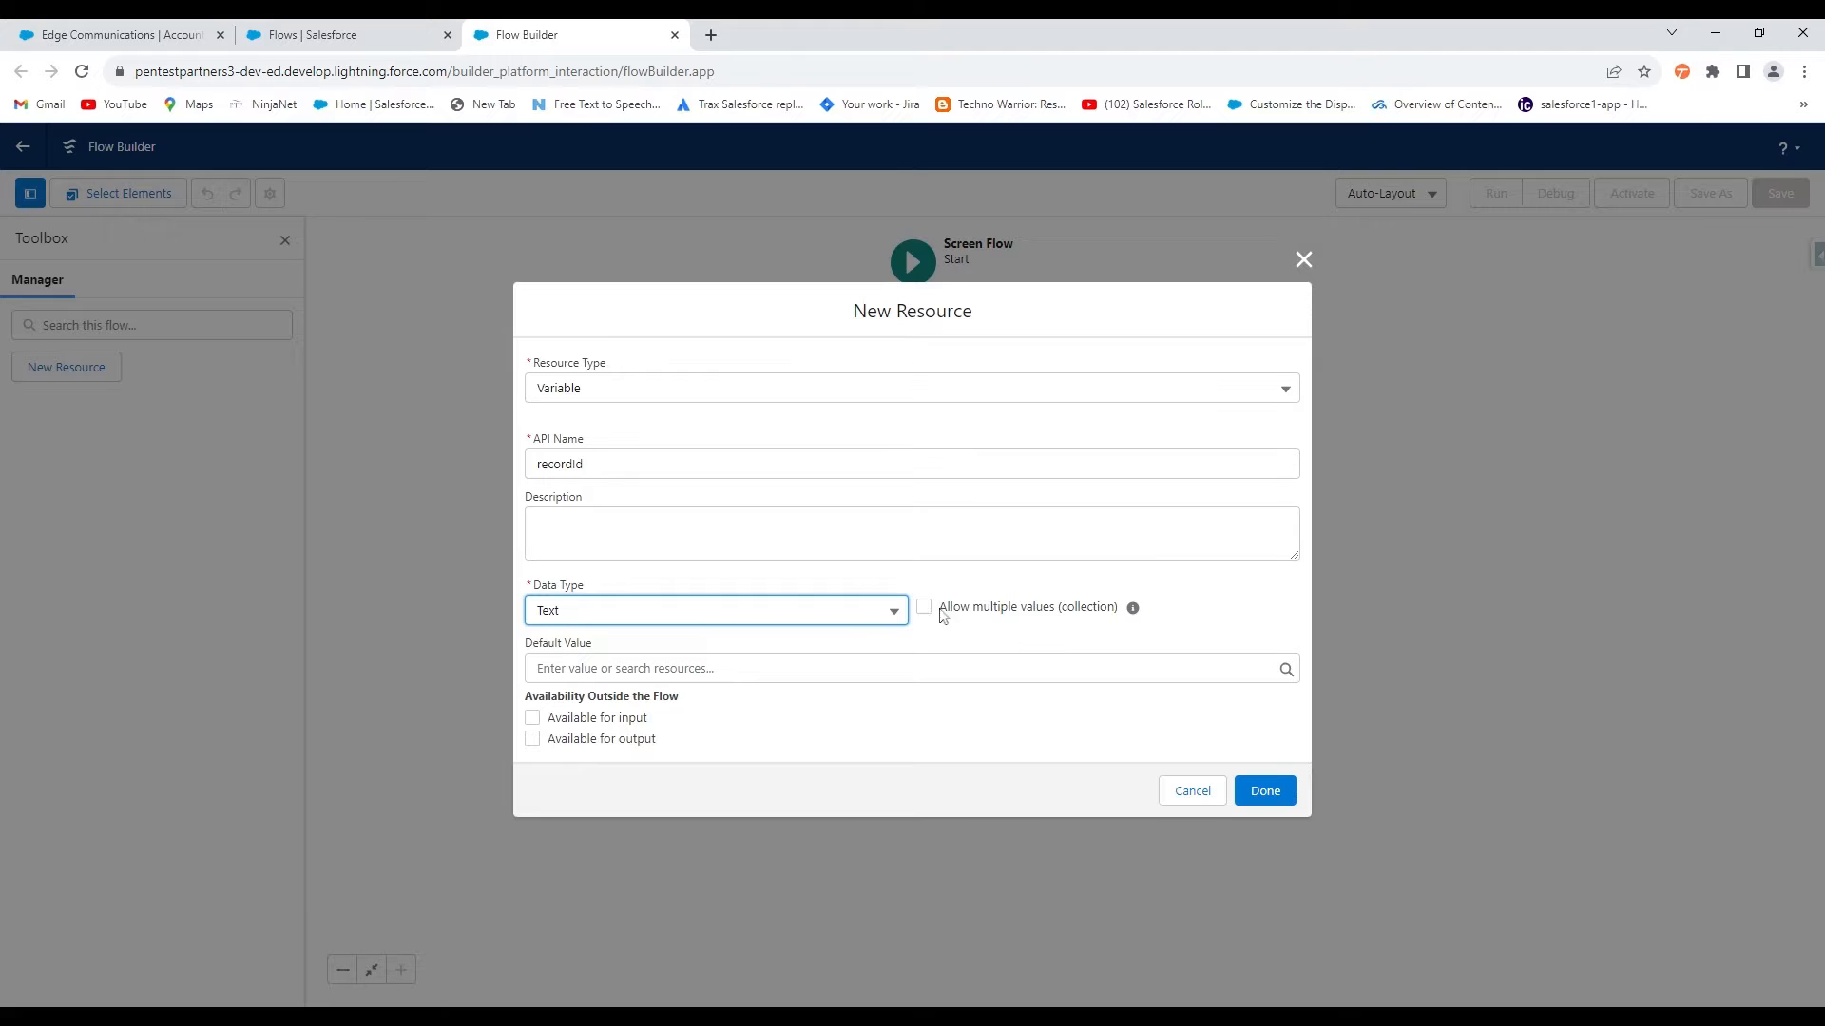
pyautogui.click(593, 721)
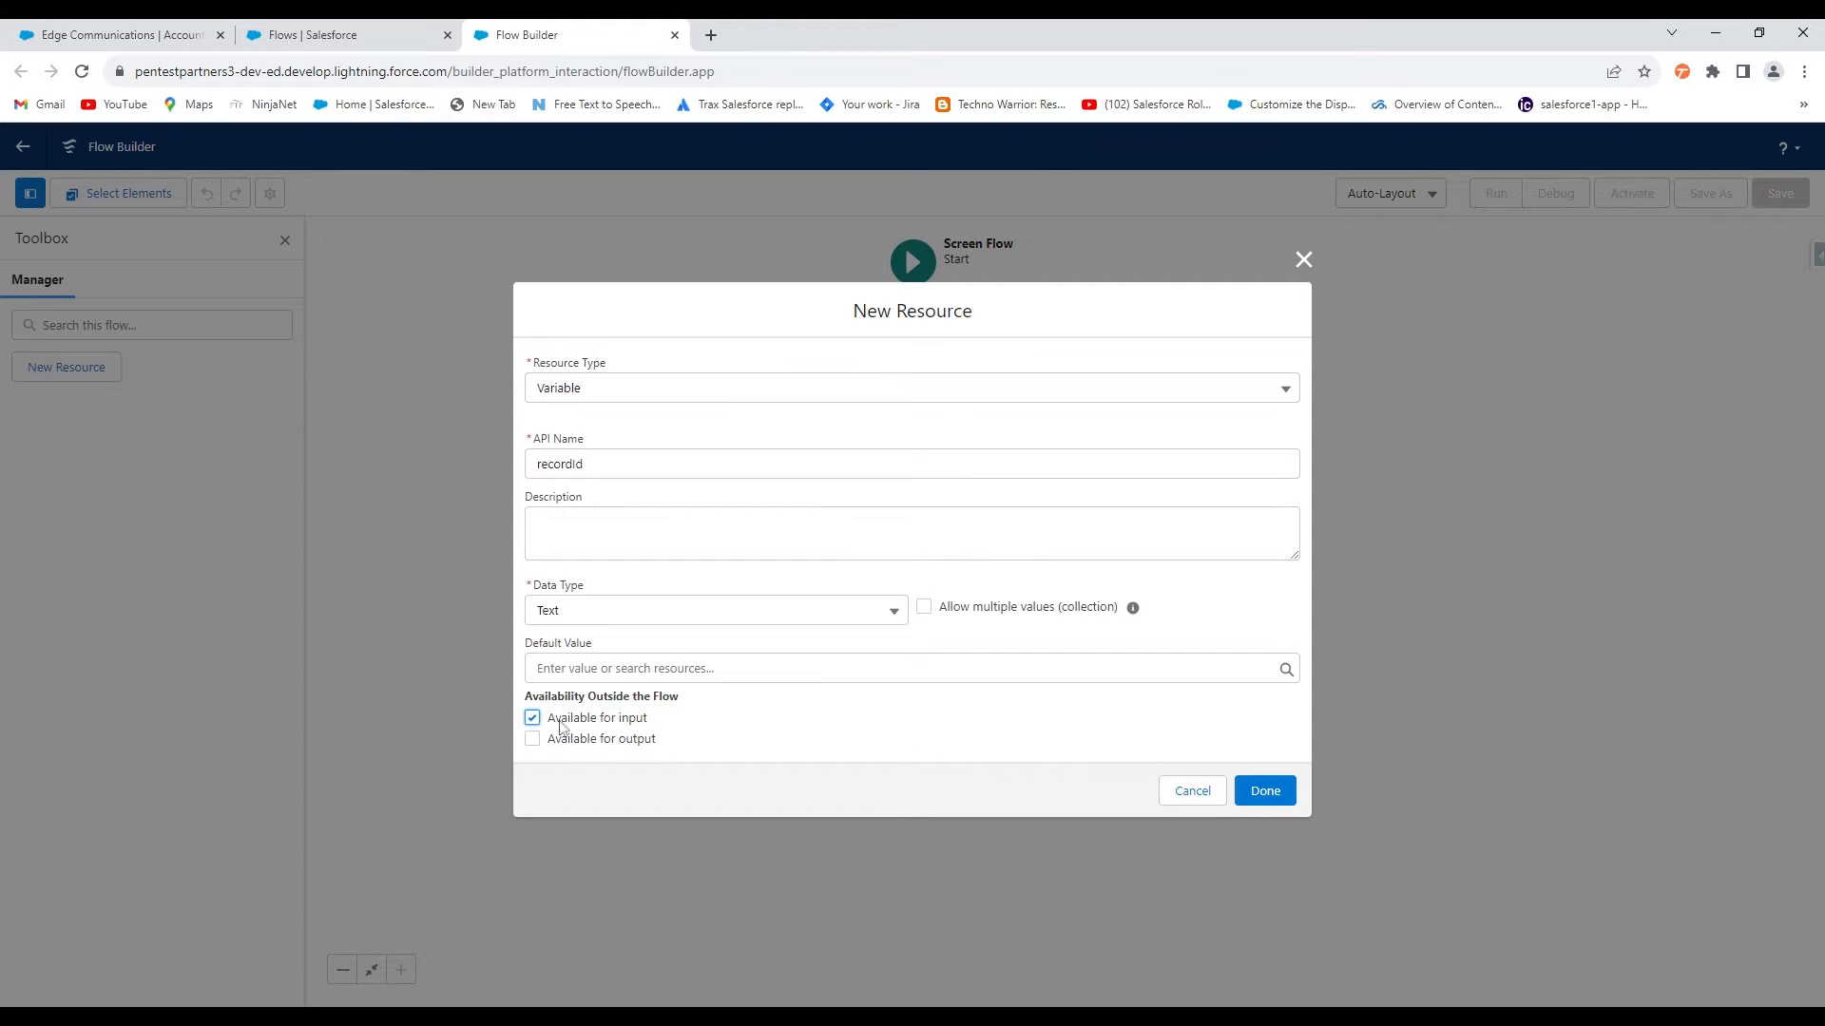
pyautogui.click(1266, 791)
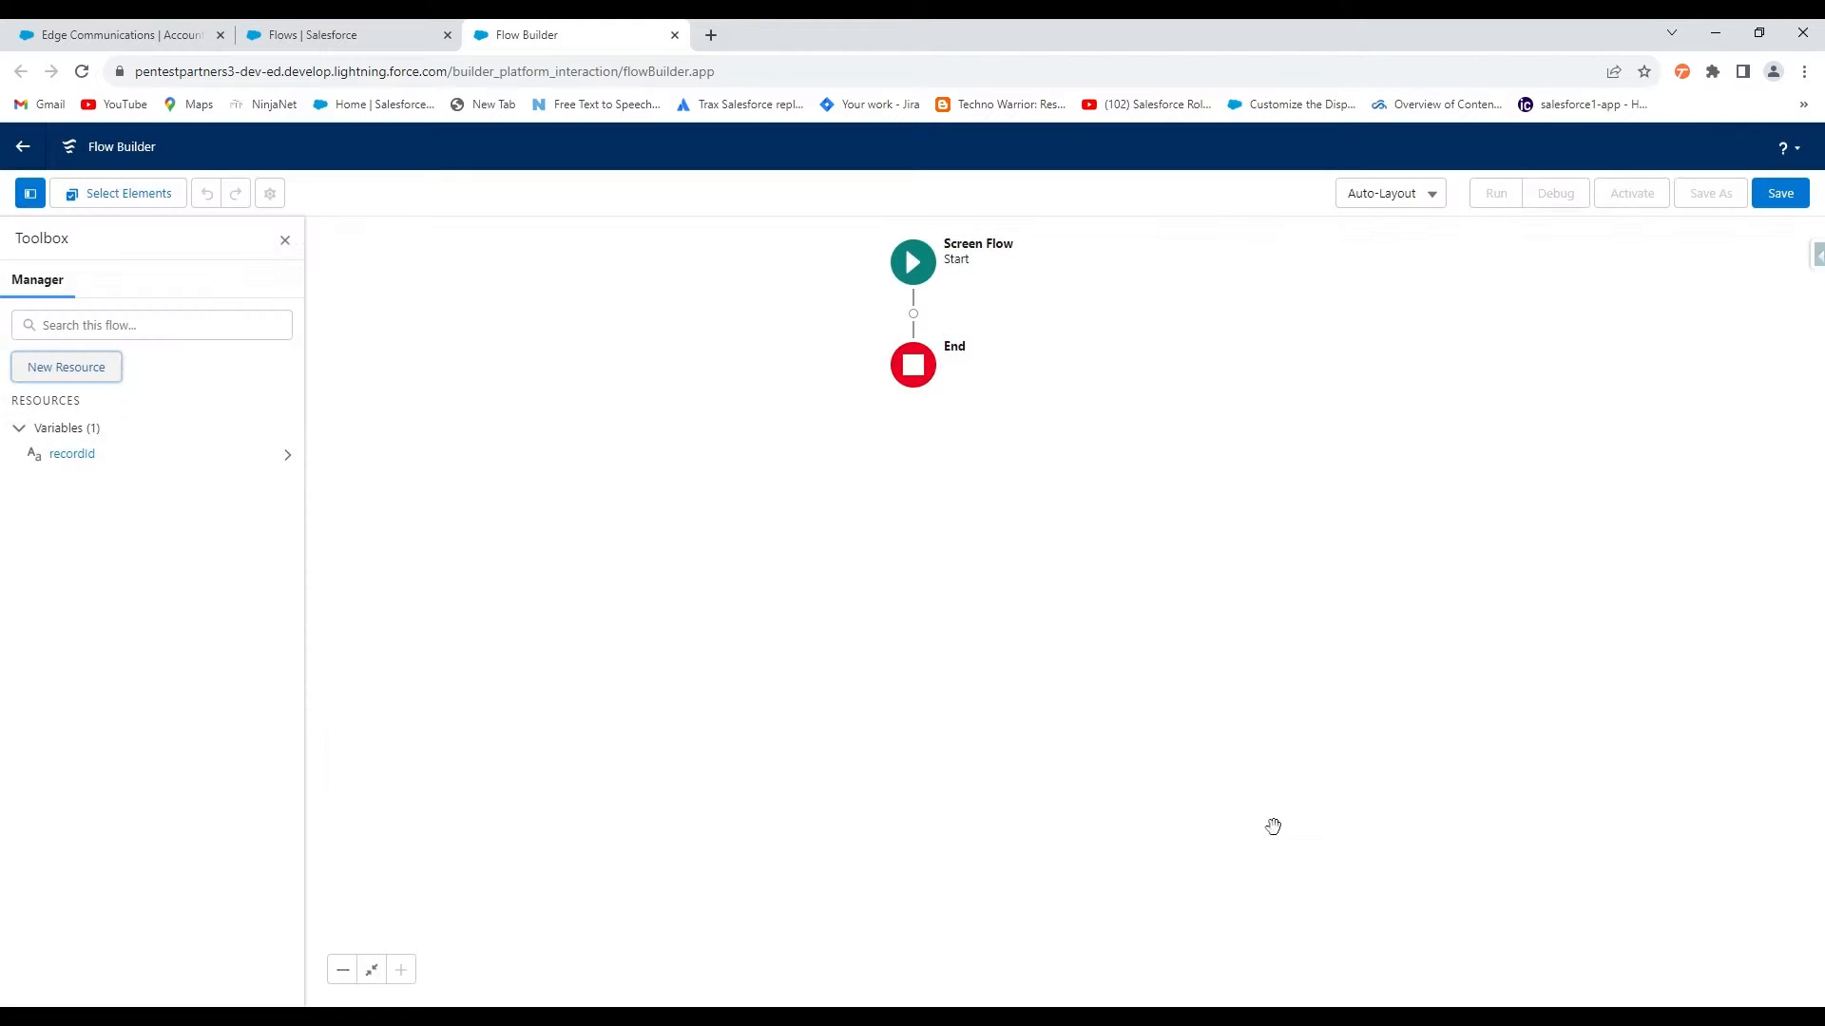
# Add a Get Records element labelled 'Get Account' that queries the Account object
pyautogui.click(913, 314)
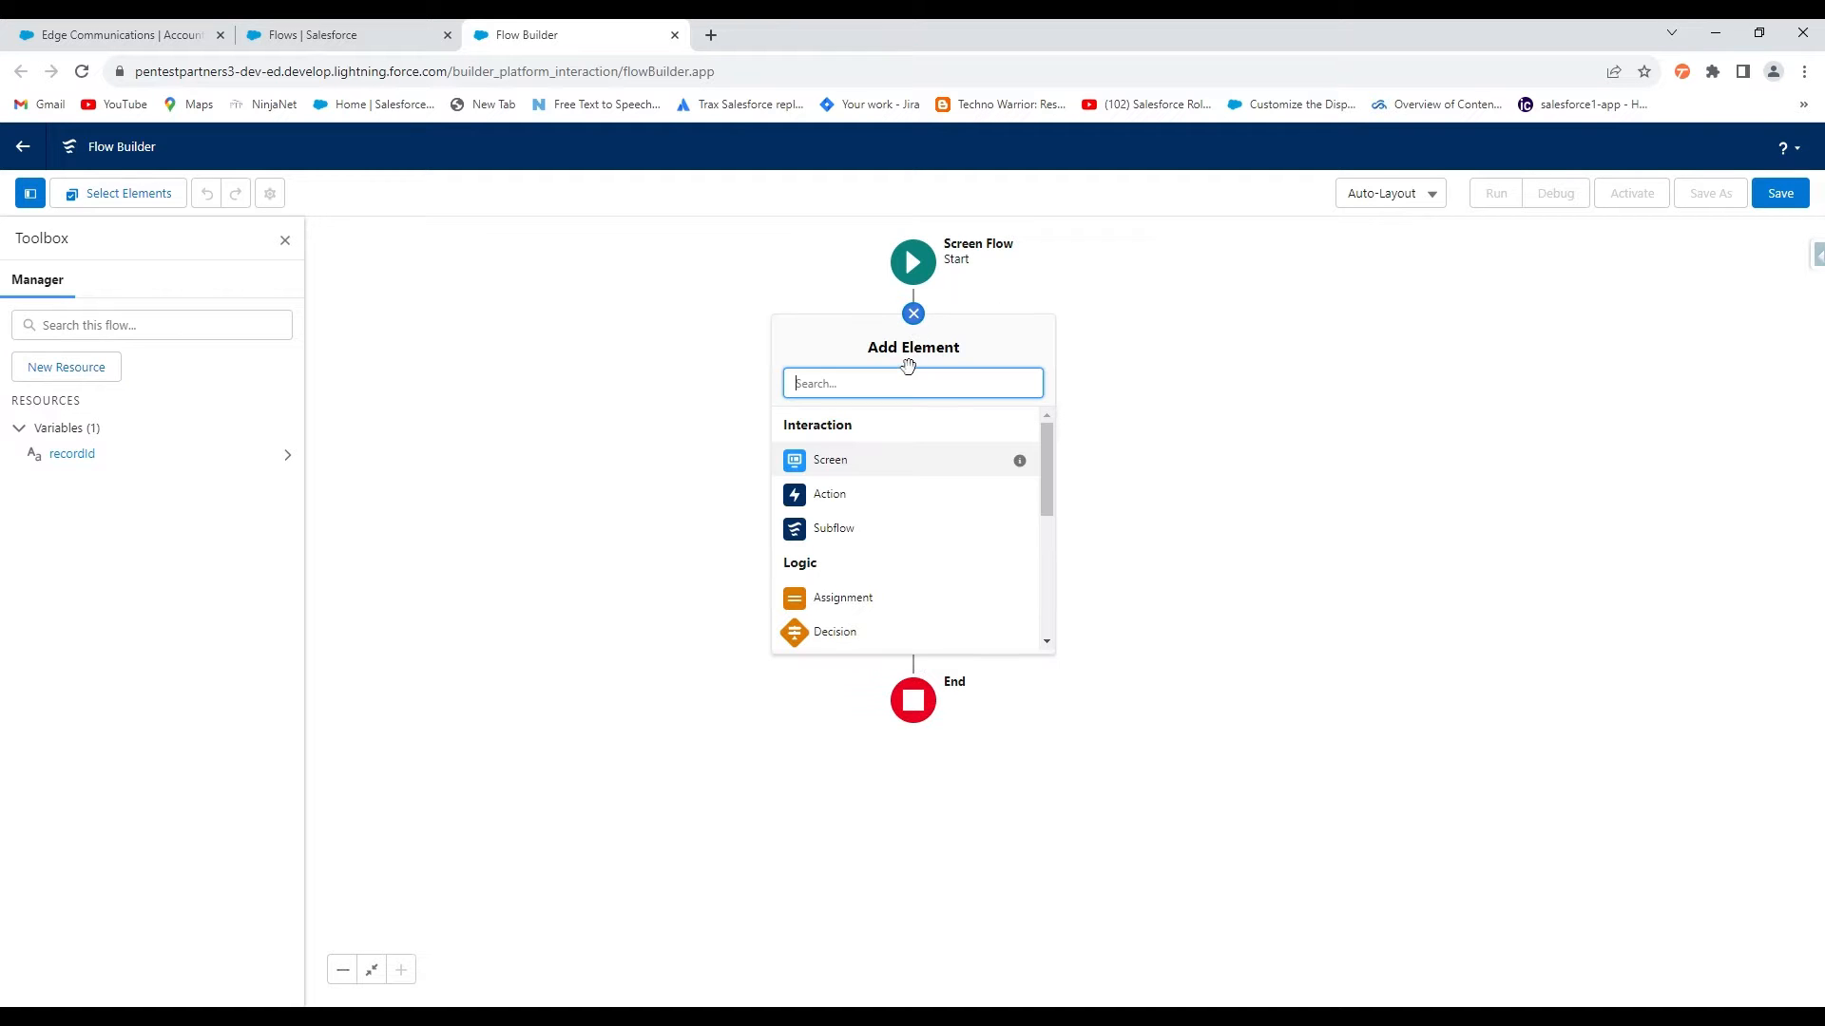
pyautogui.write('get')
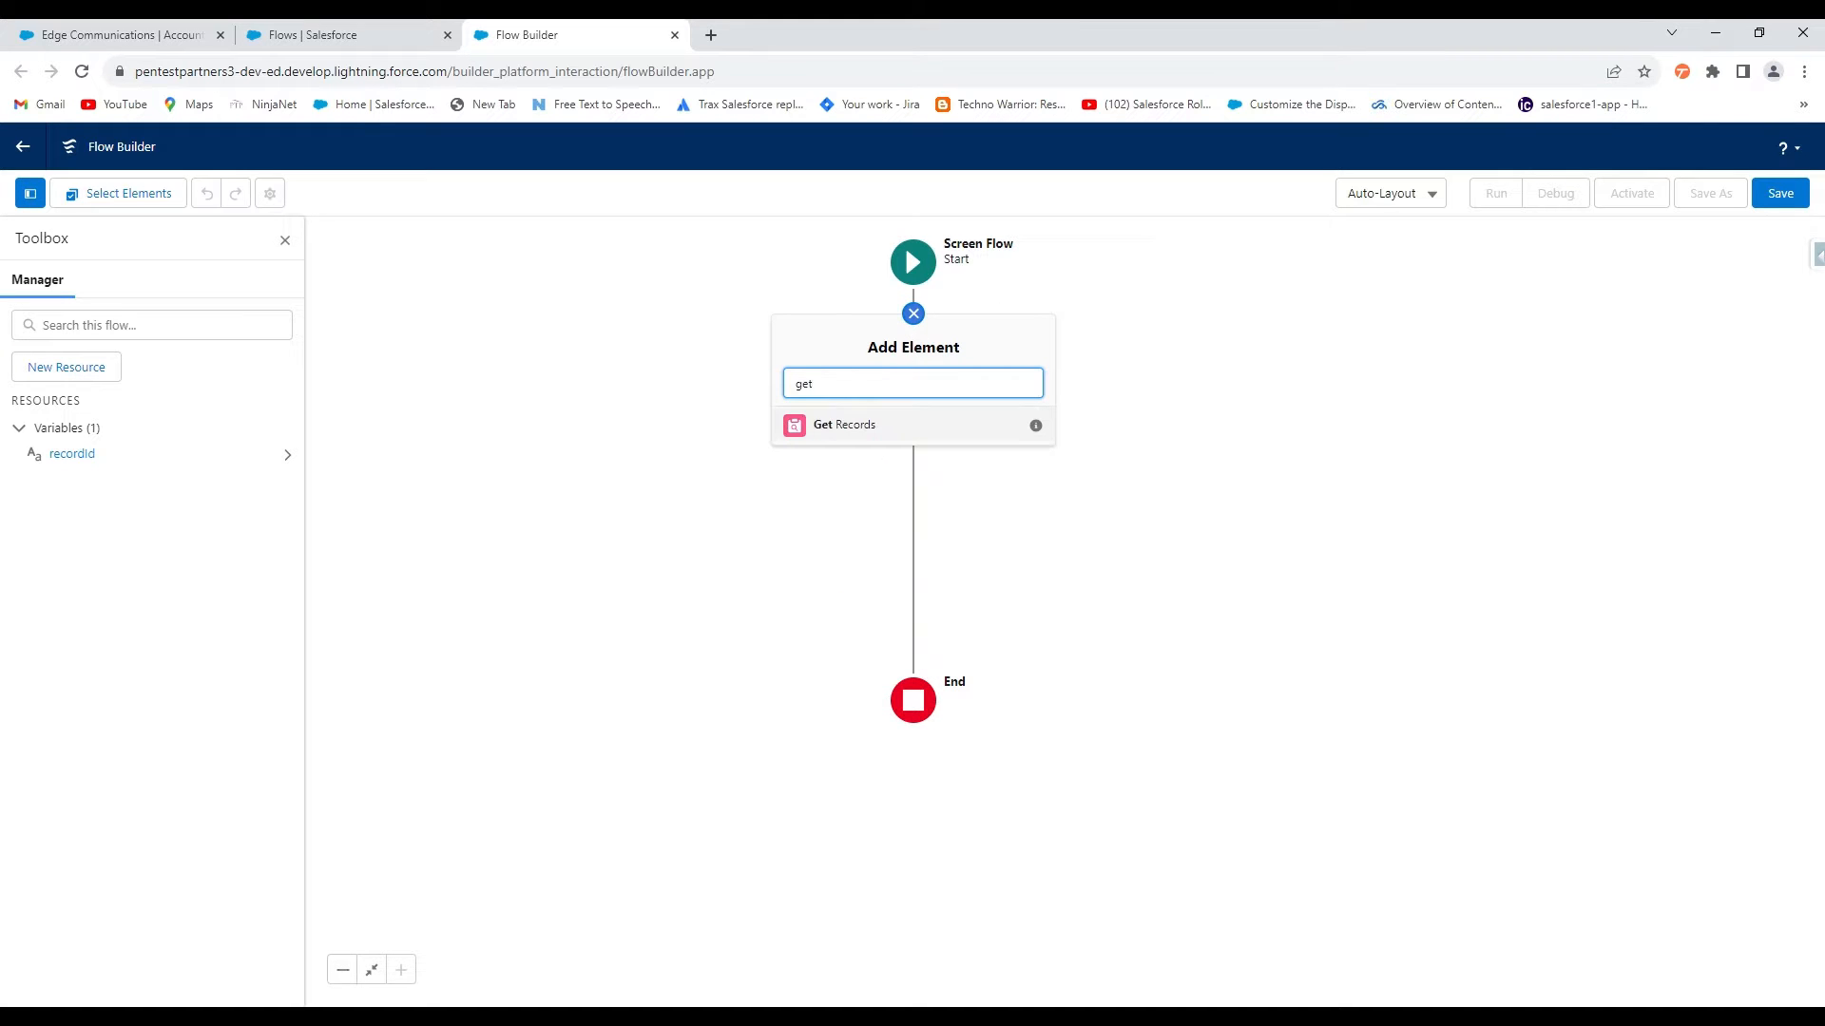
pyautogui.click(845, 425)
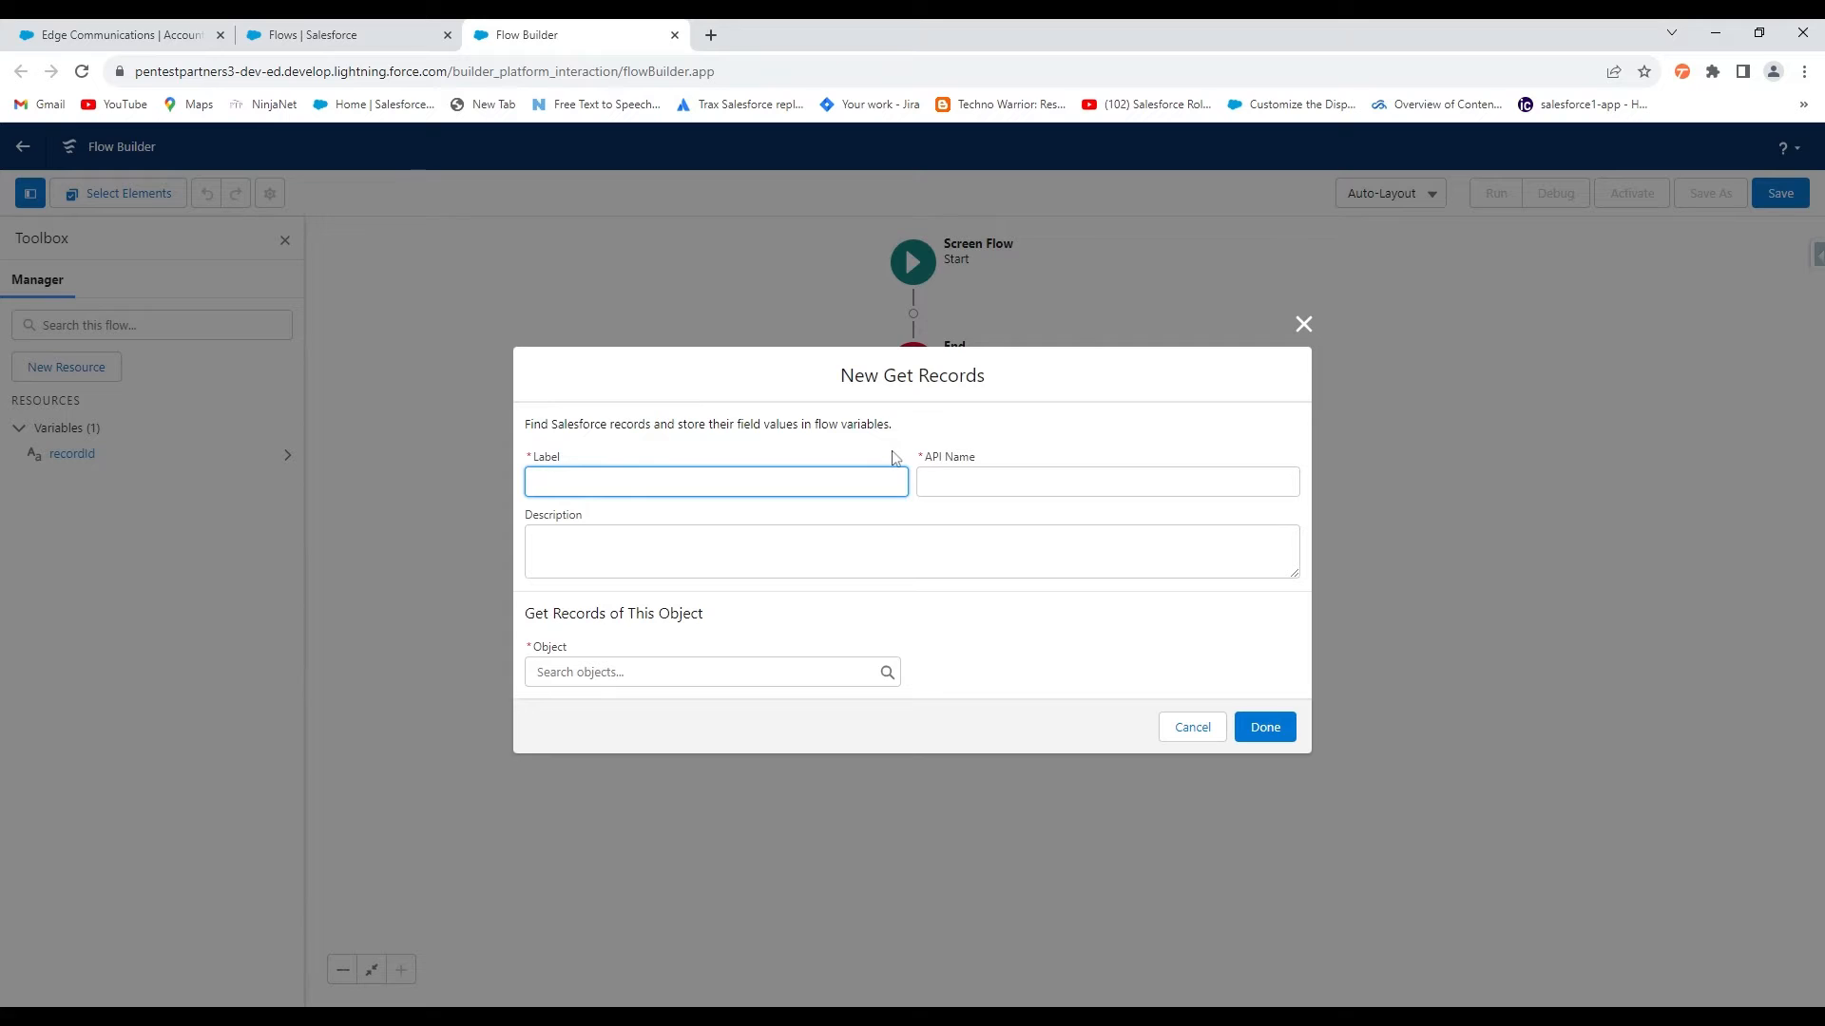
pyautogui.write('Get Account')
pyautogui.click(629, 680)
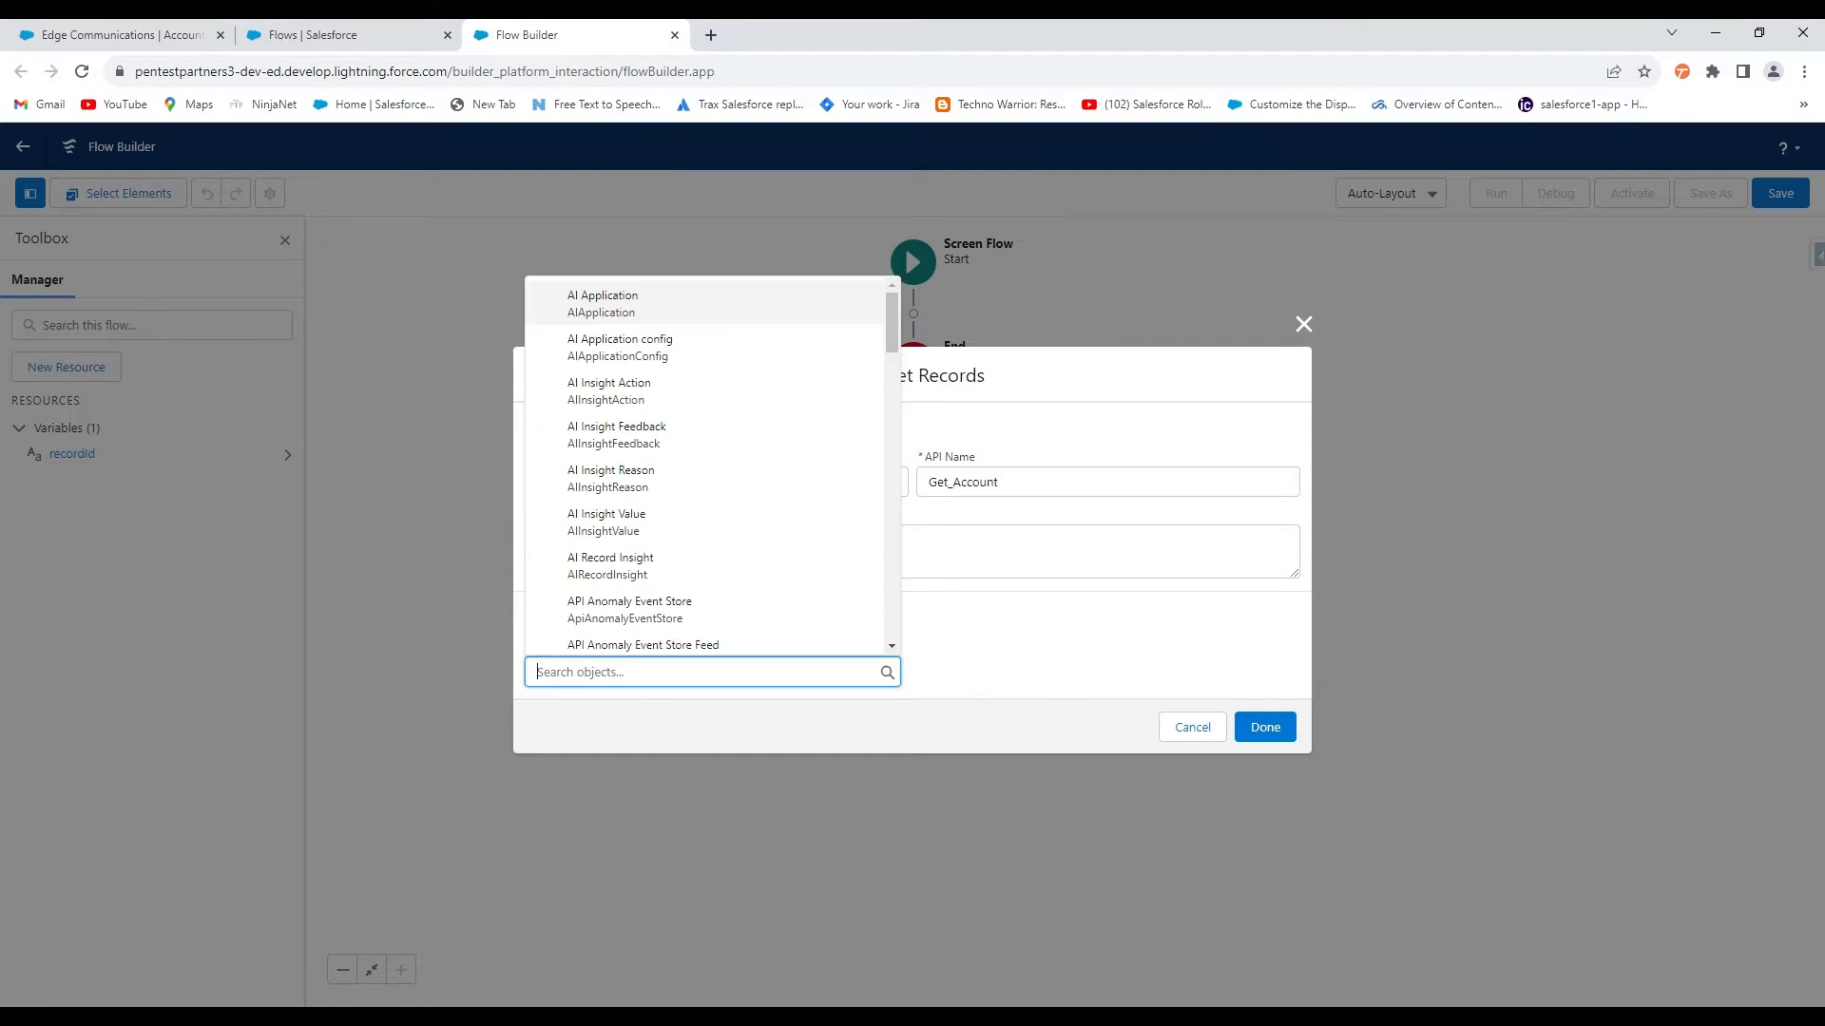
pyautogui.write('accou')
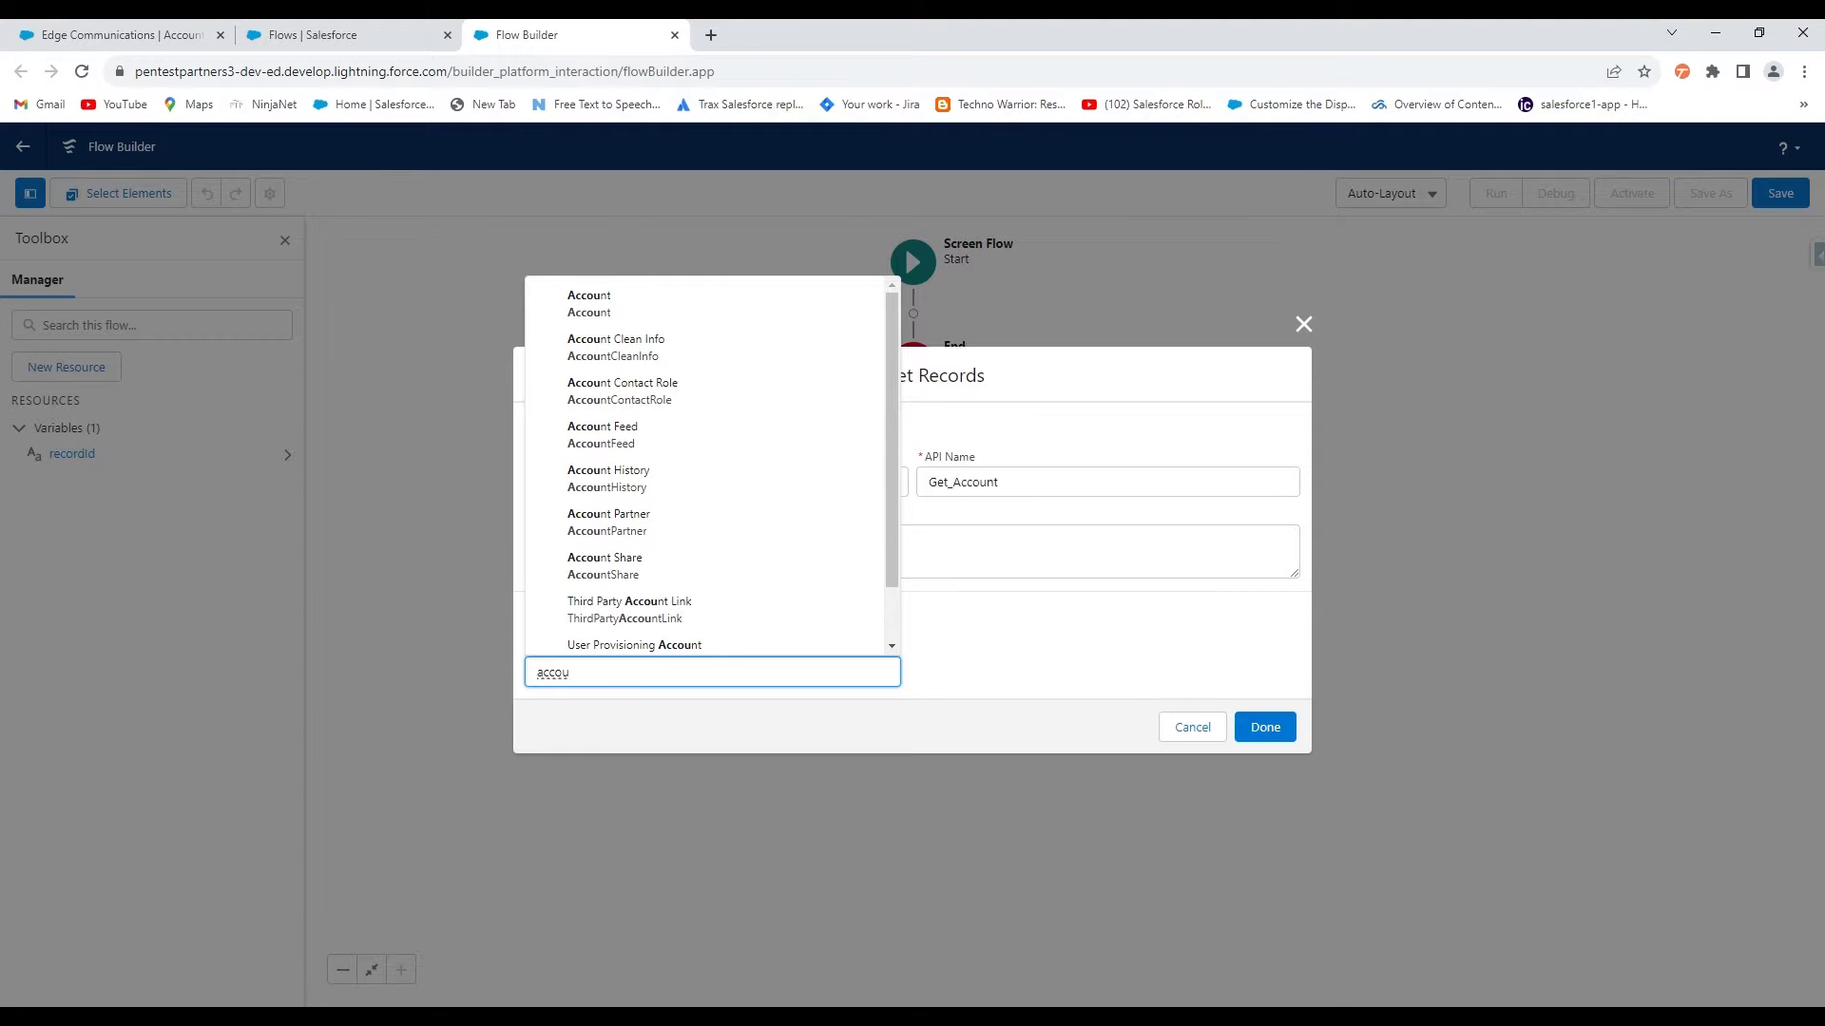
pyautogui.click(593, 320)
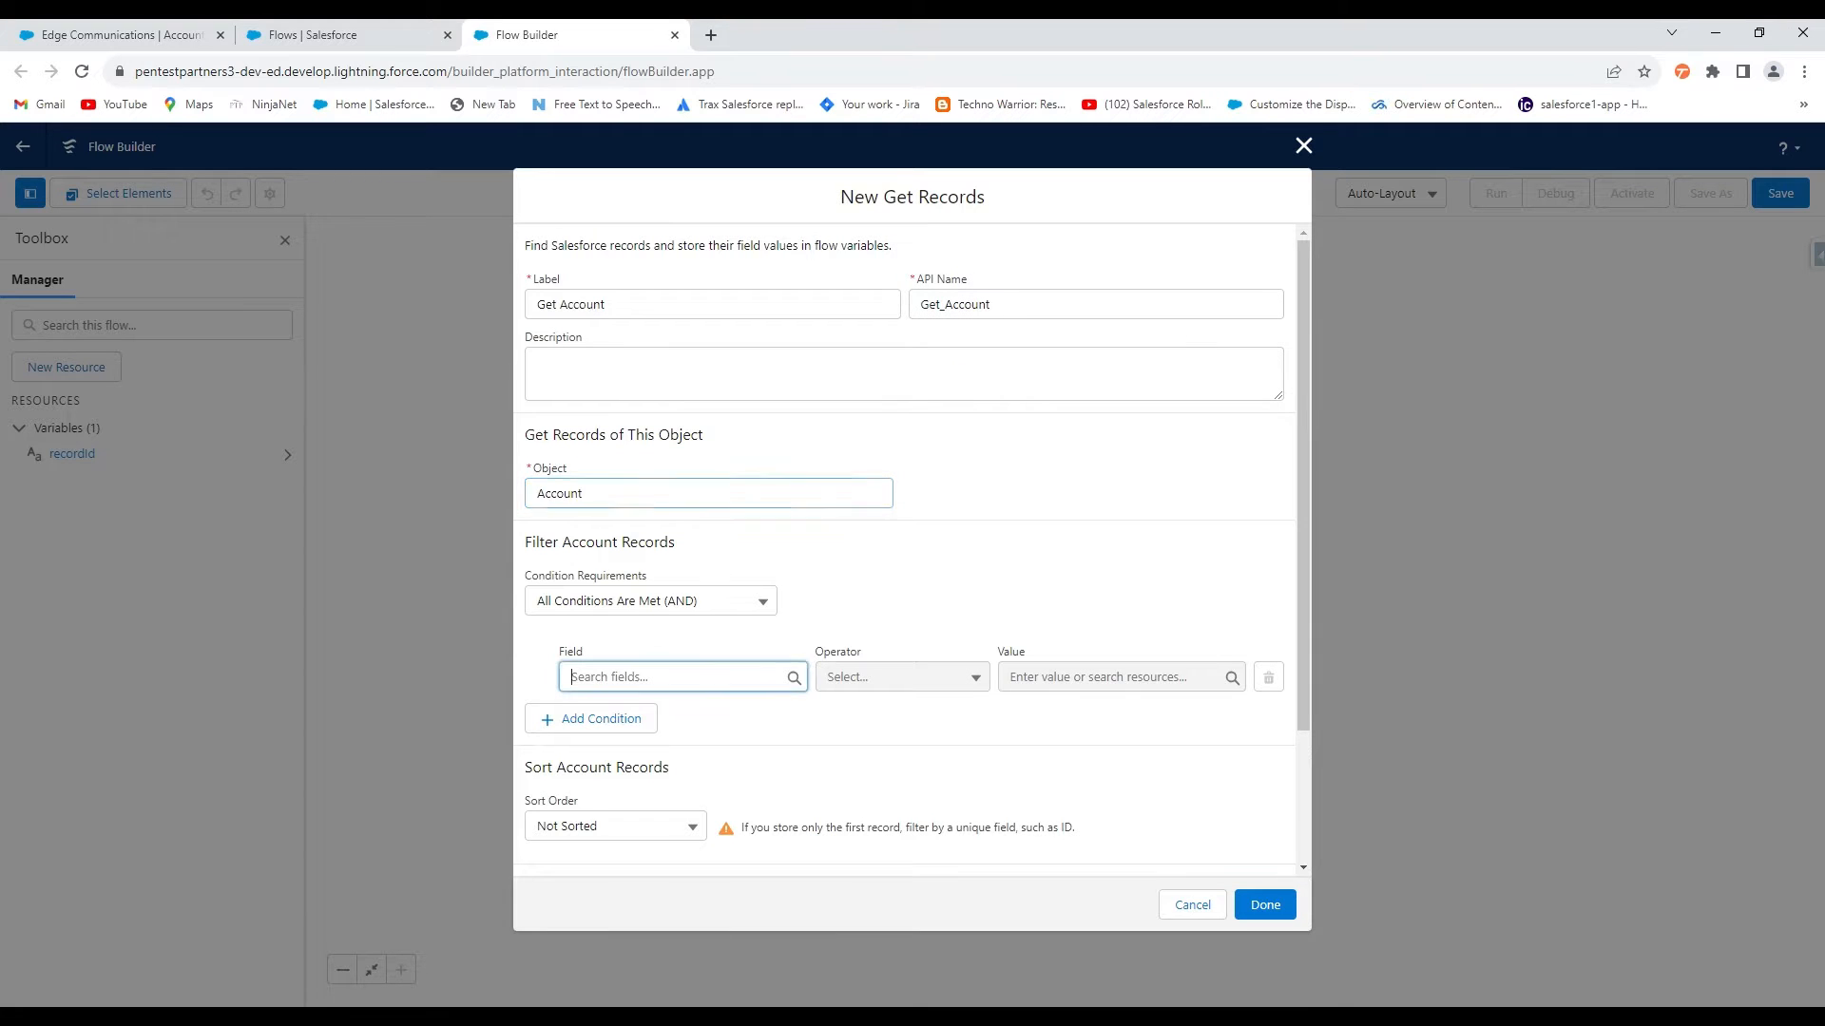
# Filter the query to Id equals recordId and save the Get Account step
pyautogui.click(682, 677)
pyautogui.write('id')
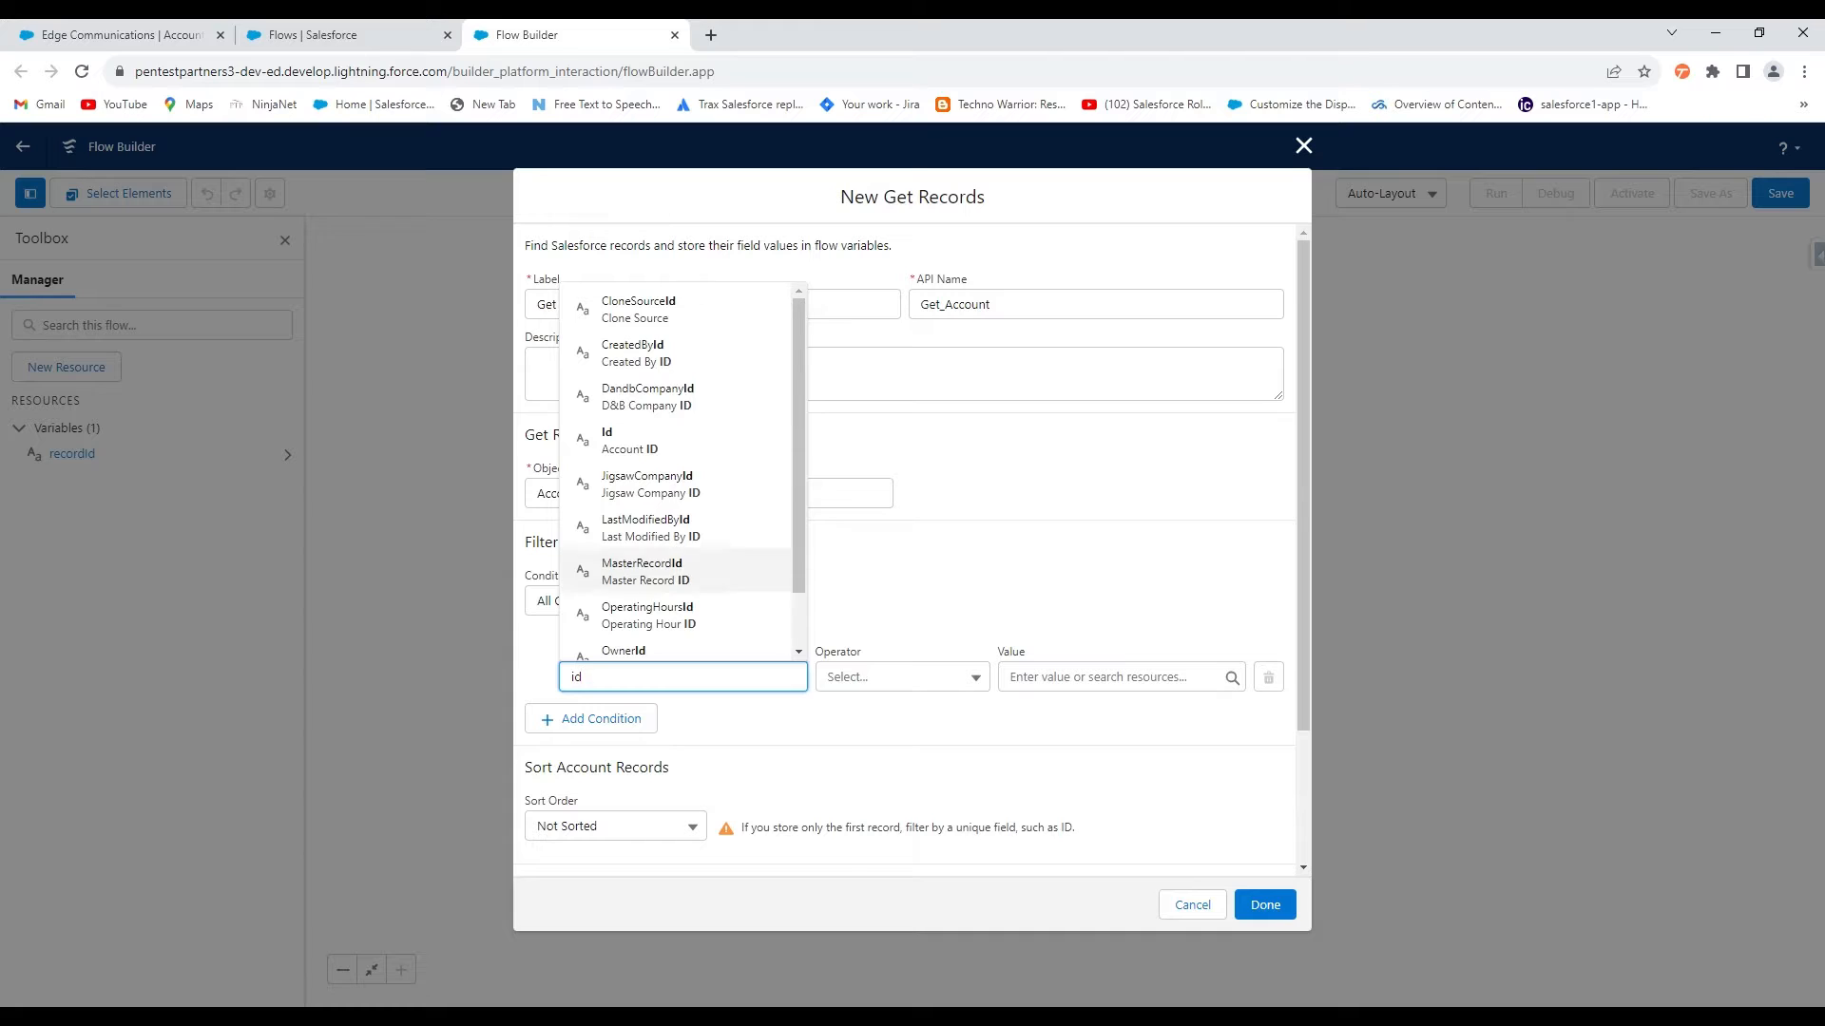
pyautogui.click(664, 448)
pyautogui.click(1112, 677)
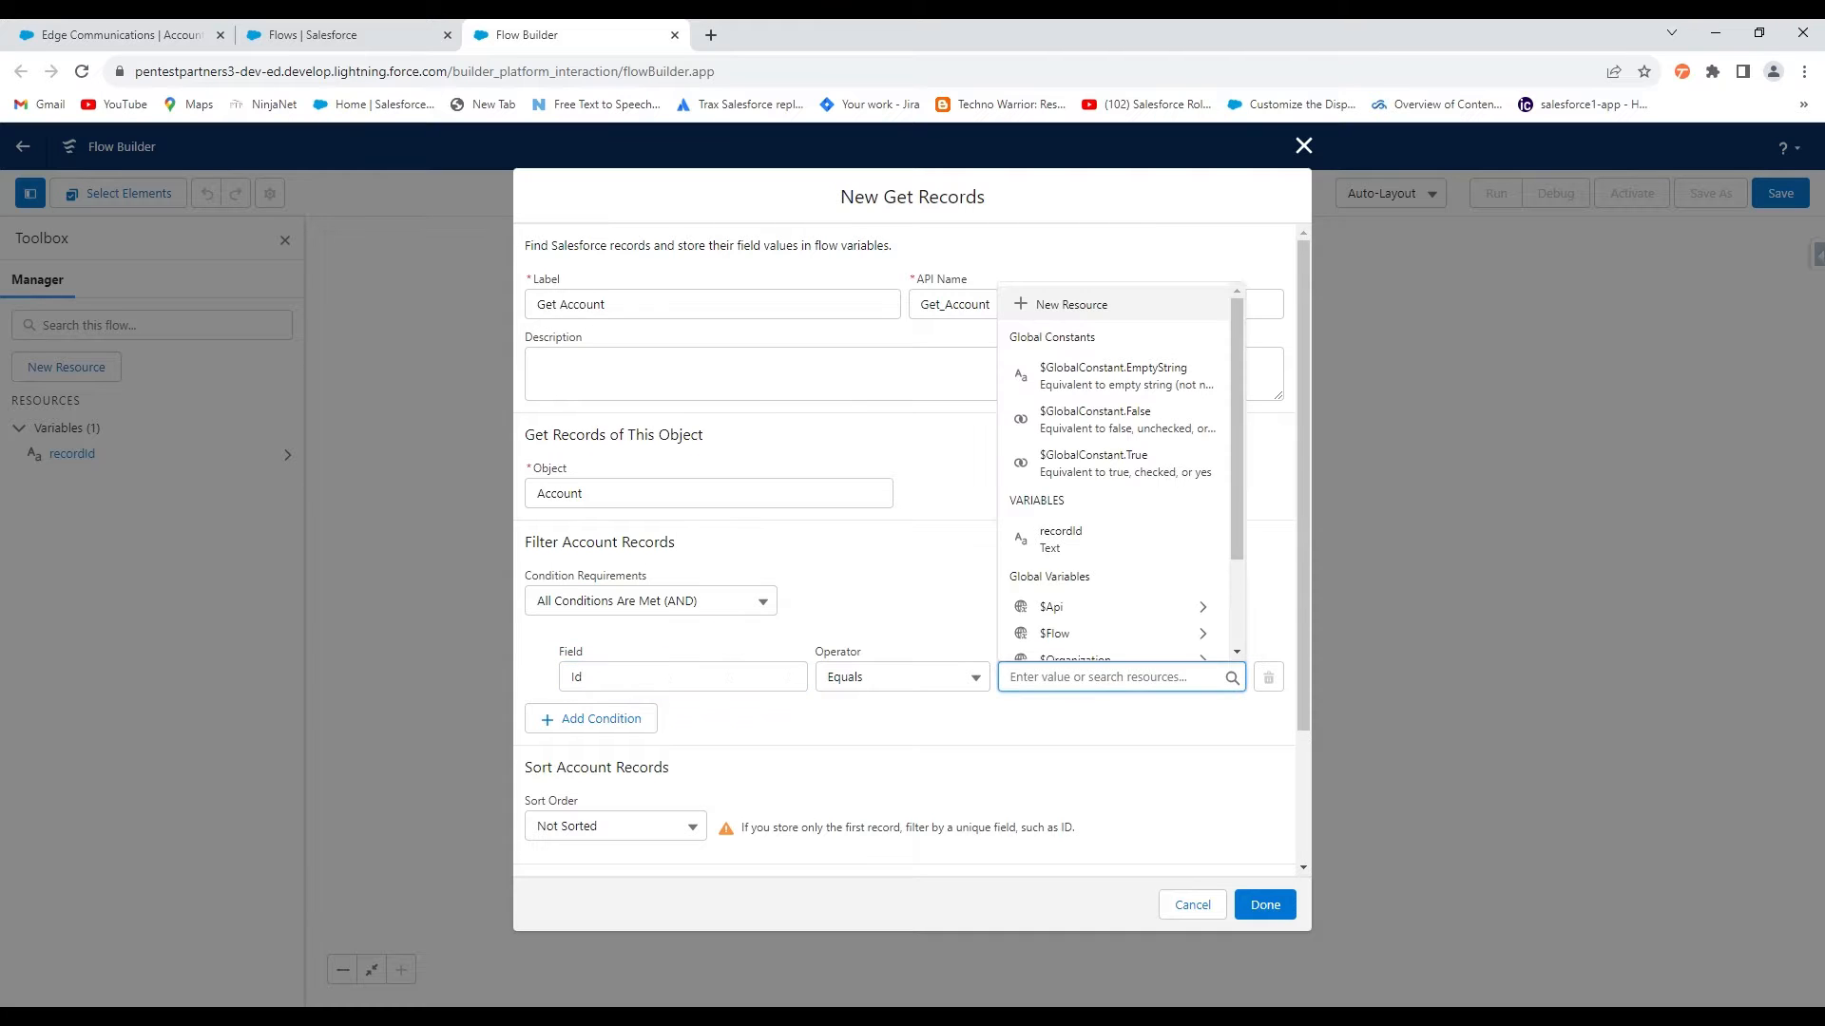
pyautogui.click(1061, 539)
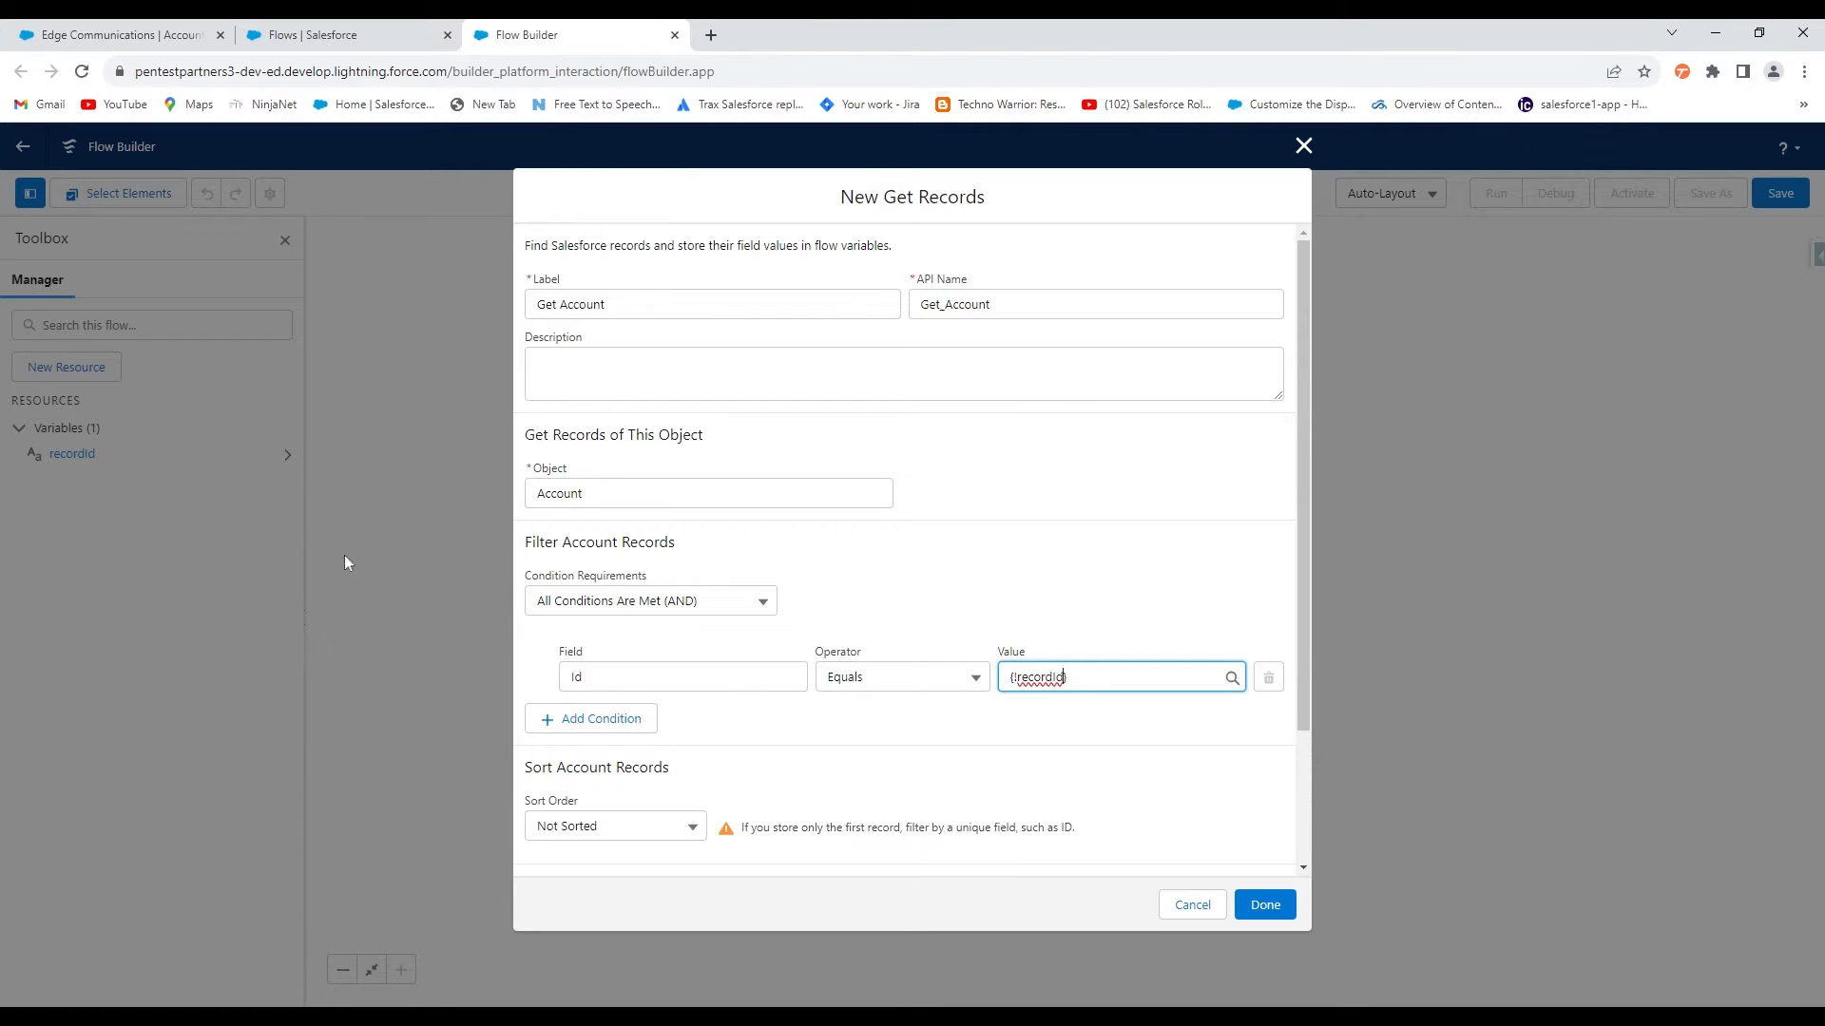
pyautogui.click(331, 624)
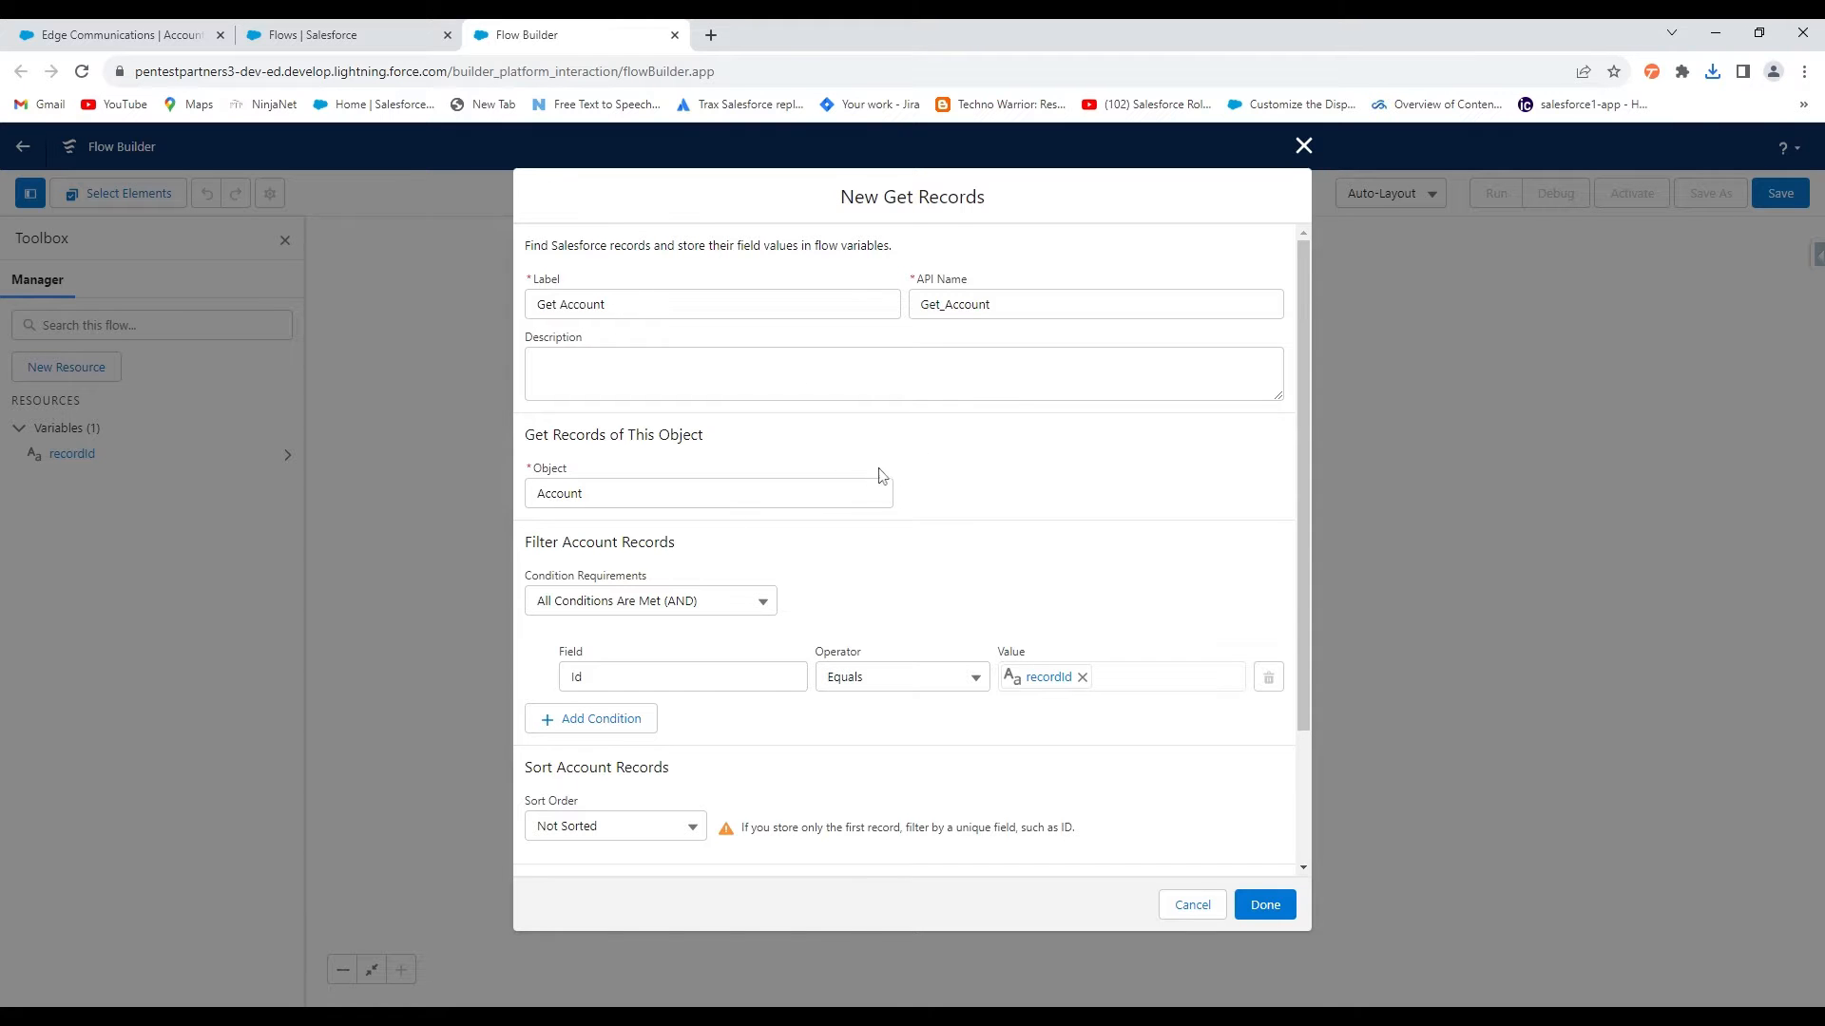
pyautogui.click(1263, 906)
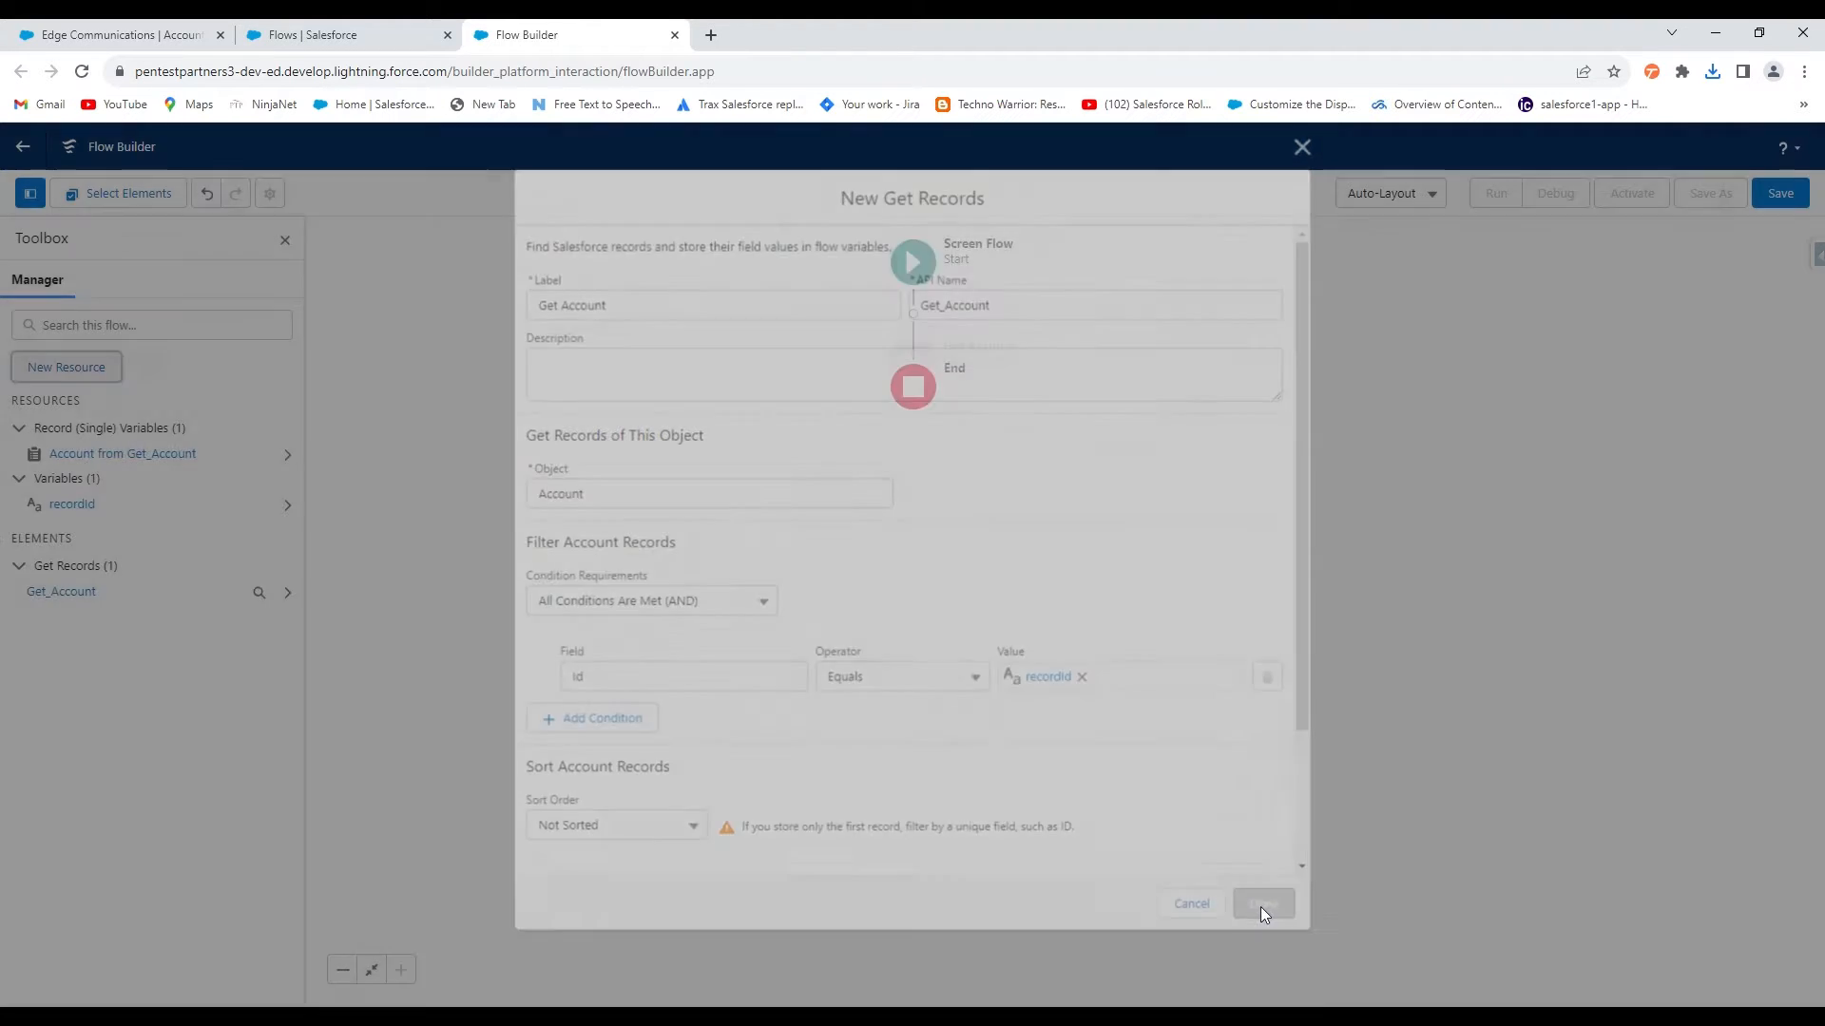
pyautogui.click(913, 415)
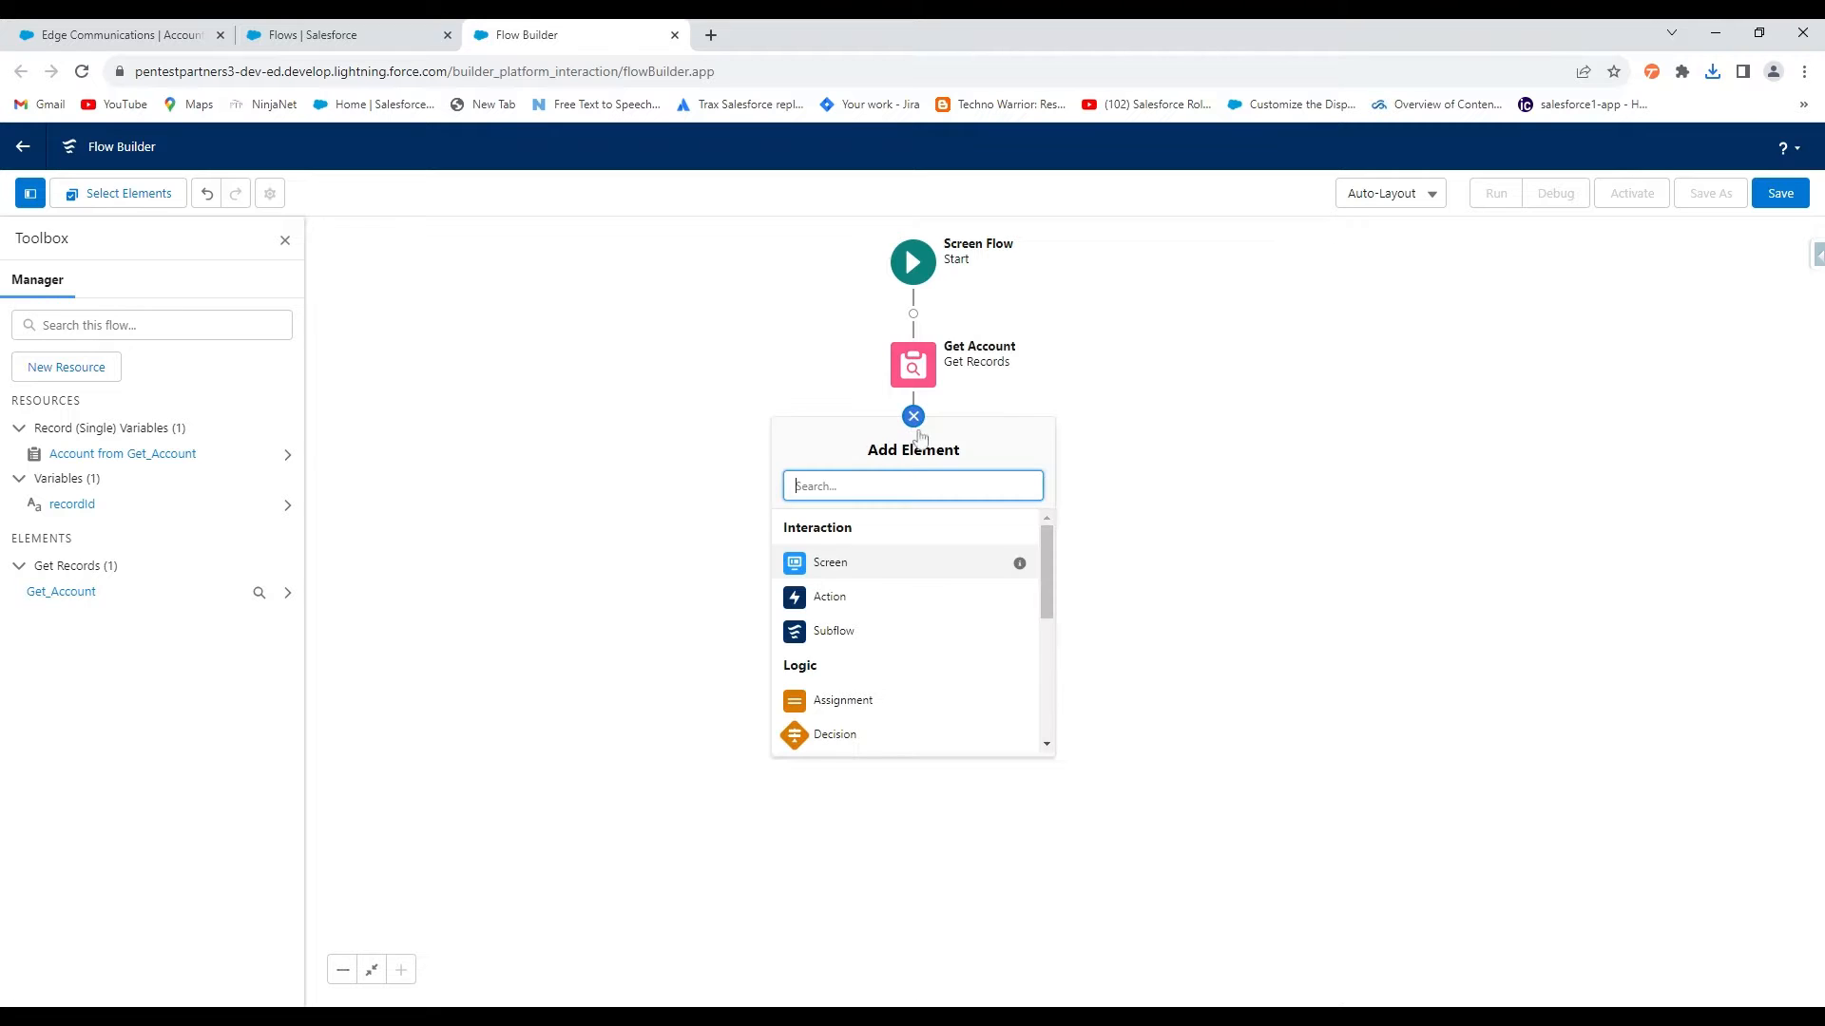
# Add a Screen element labelled 'Test Object Creattion' after Get Account
pyautogui.click(837, 567)
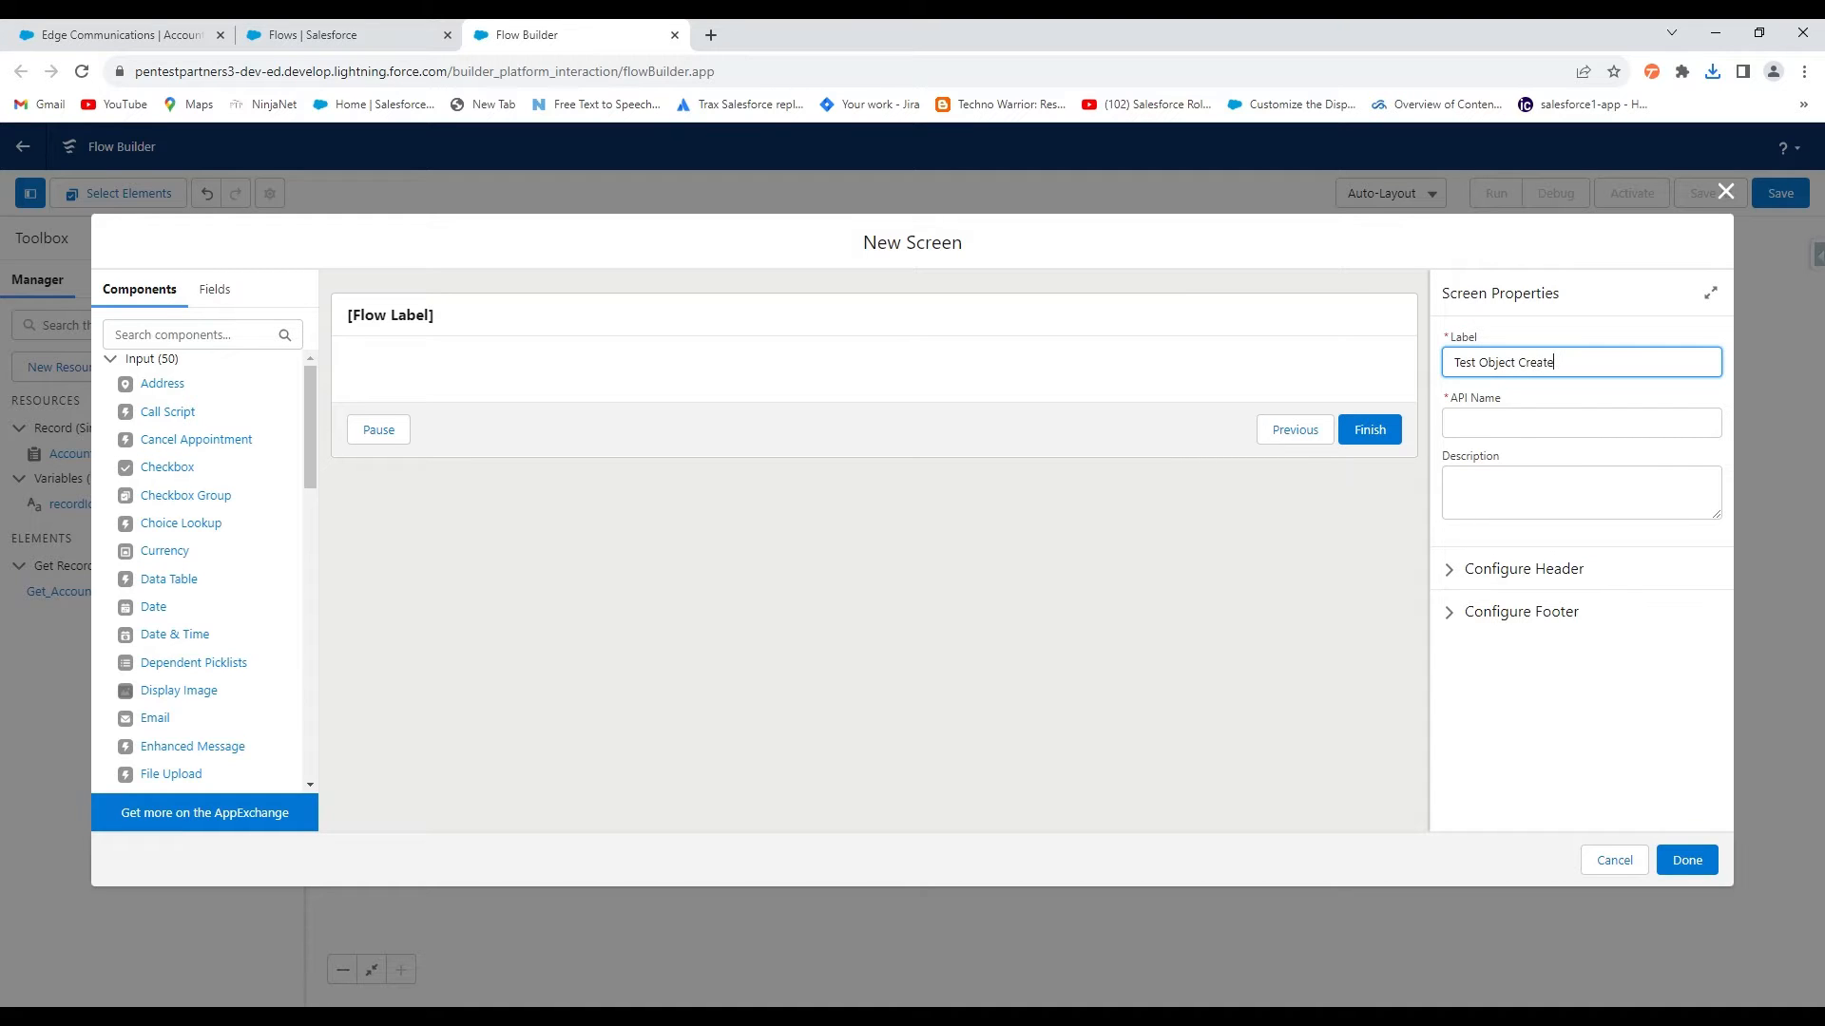
pyautogui.click(1599, 427)
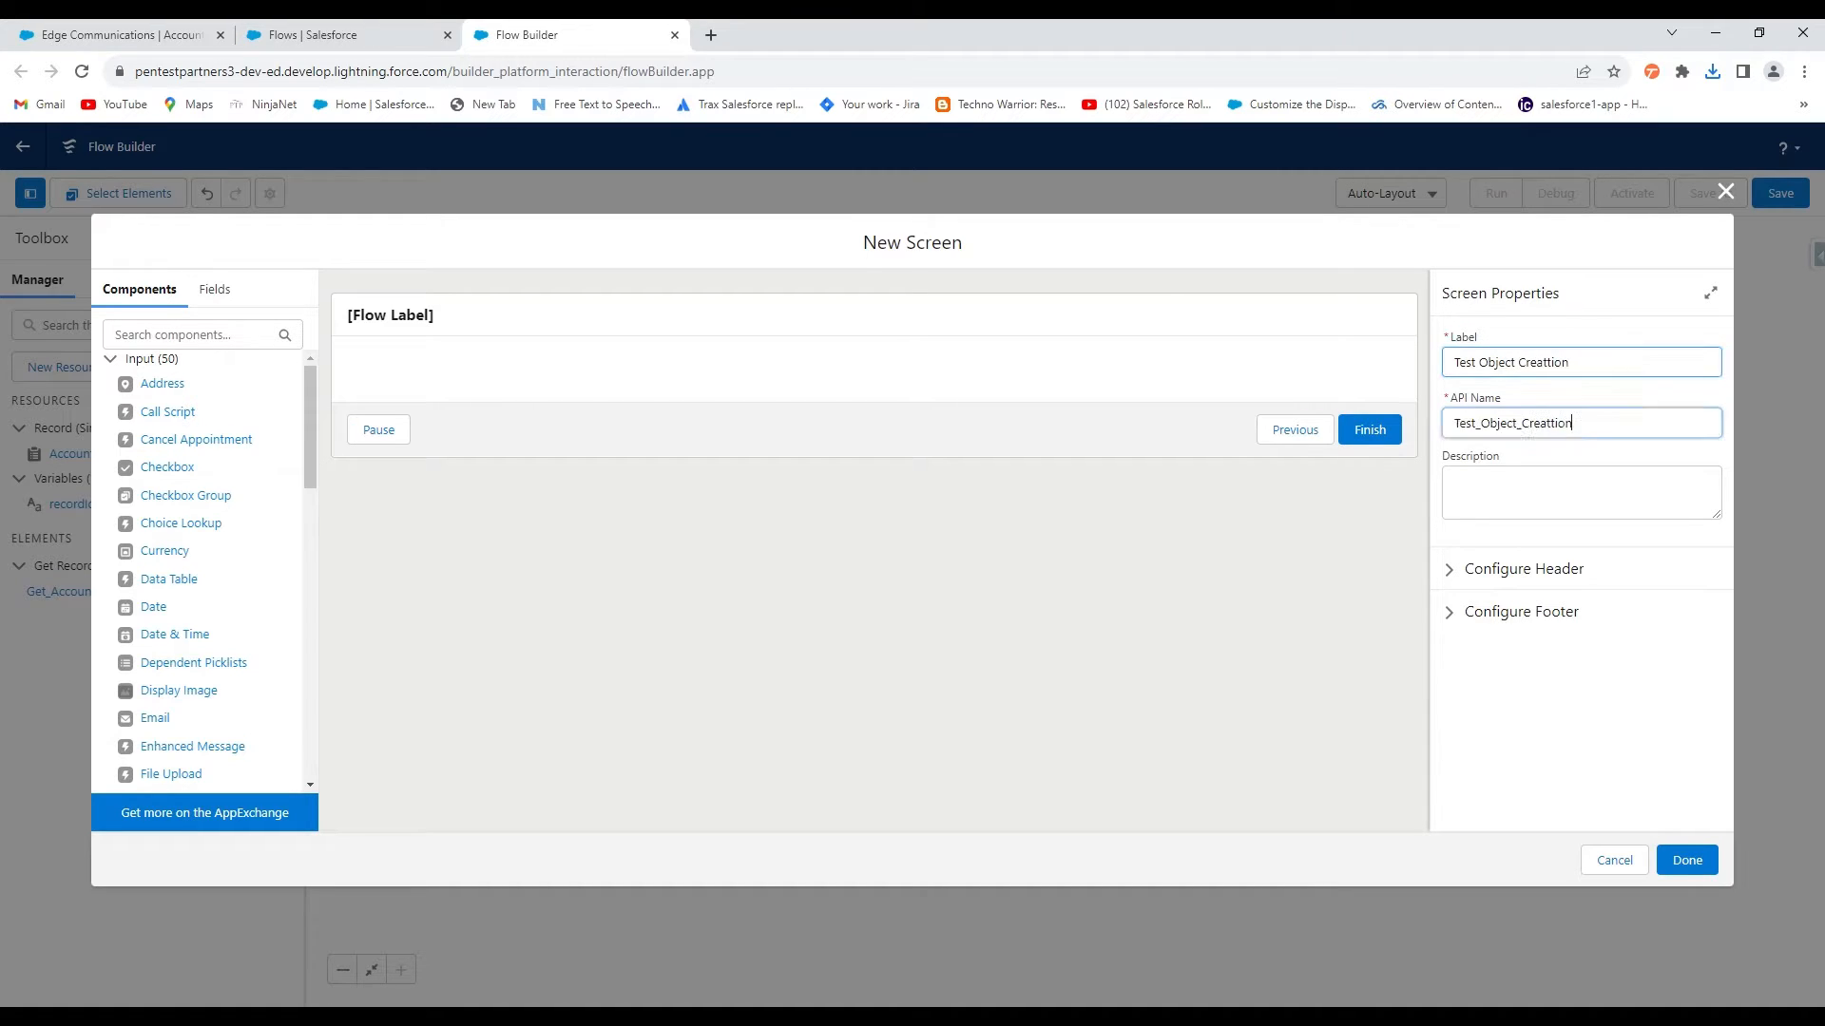
pyautogui.press('Tab')
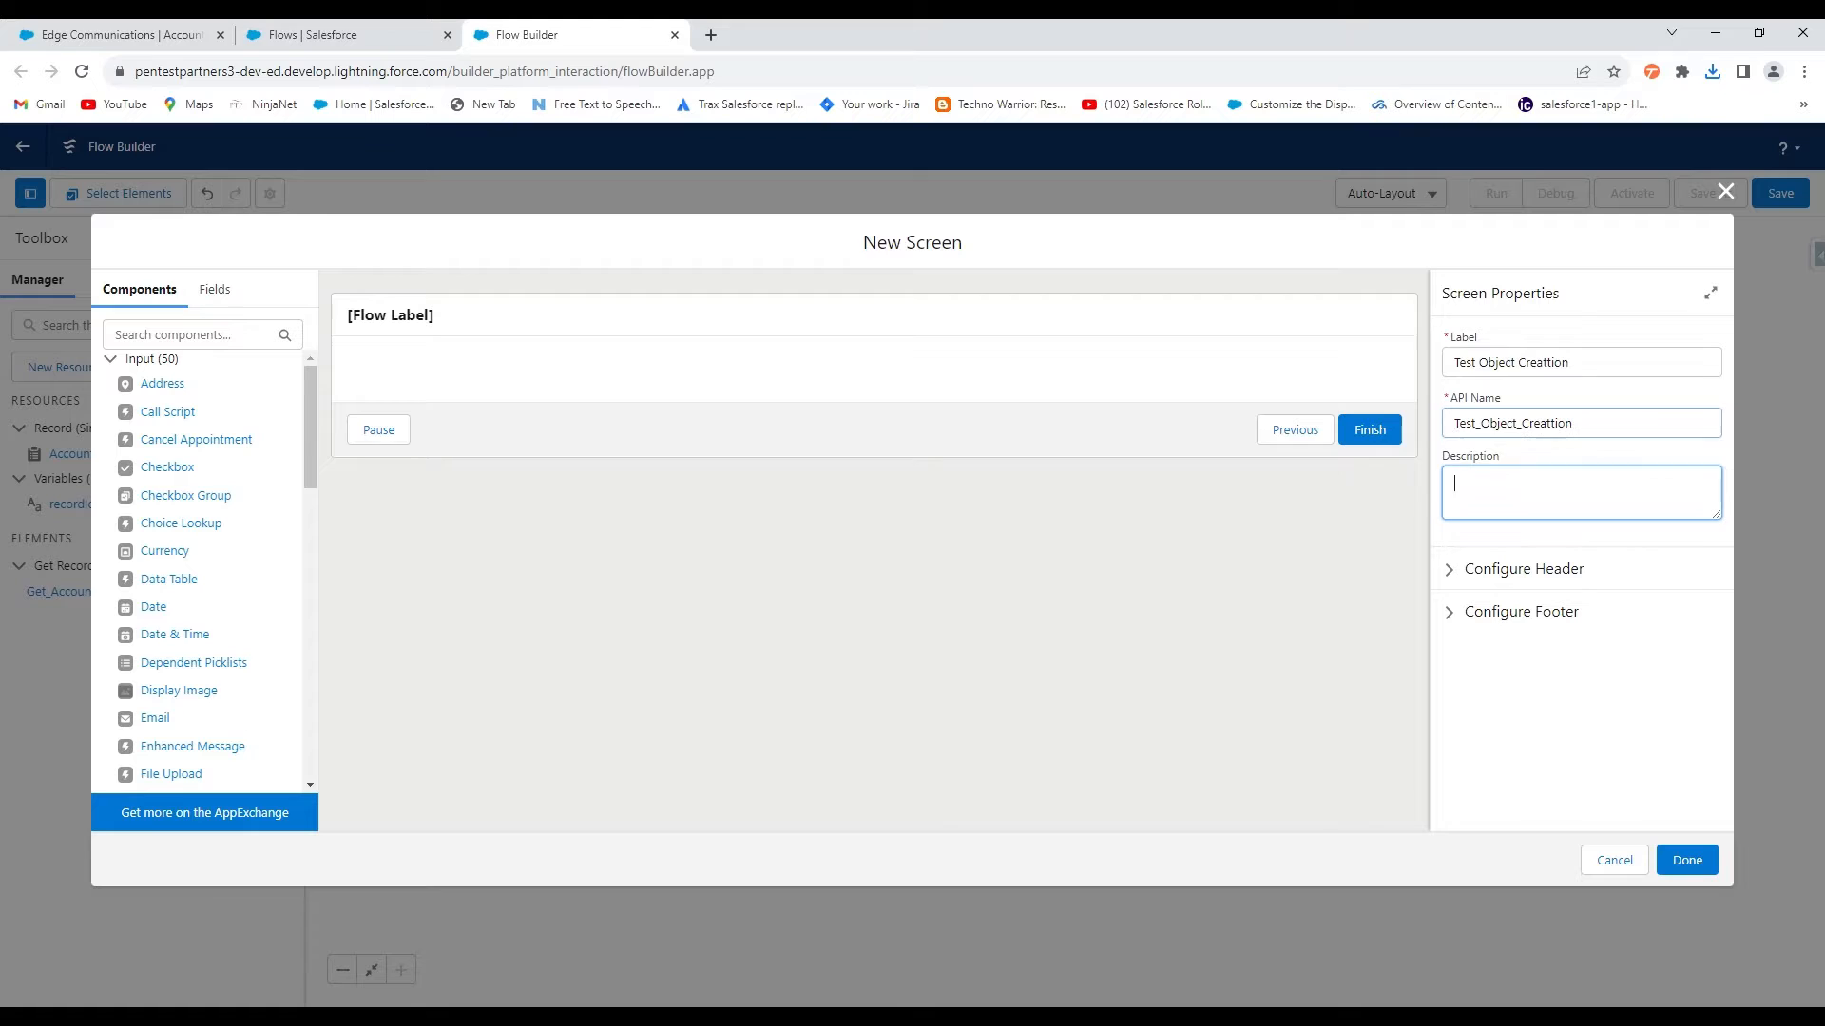
pyautogui.click(846, 380)
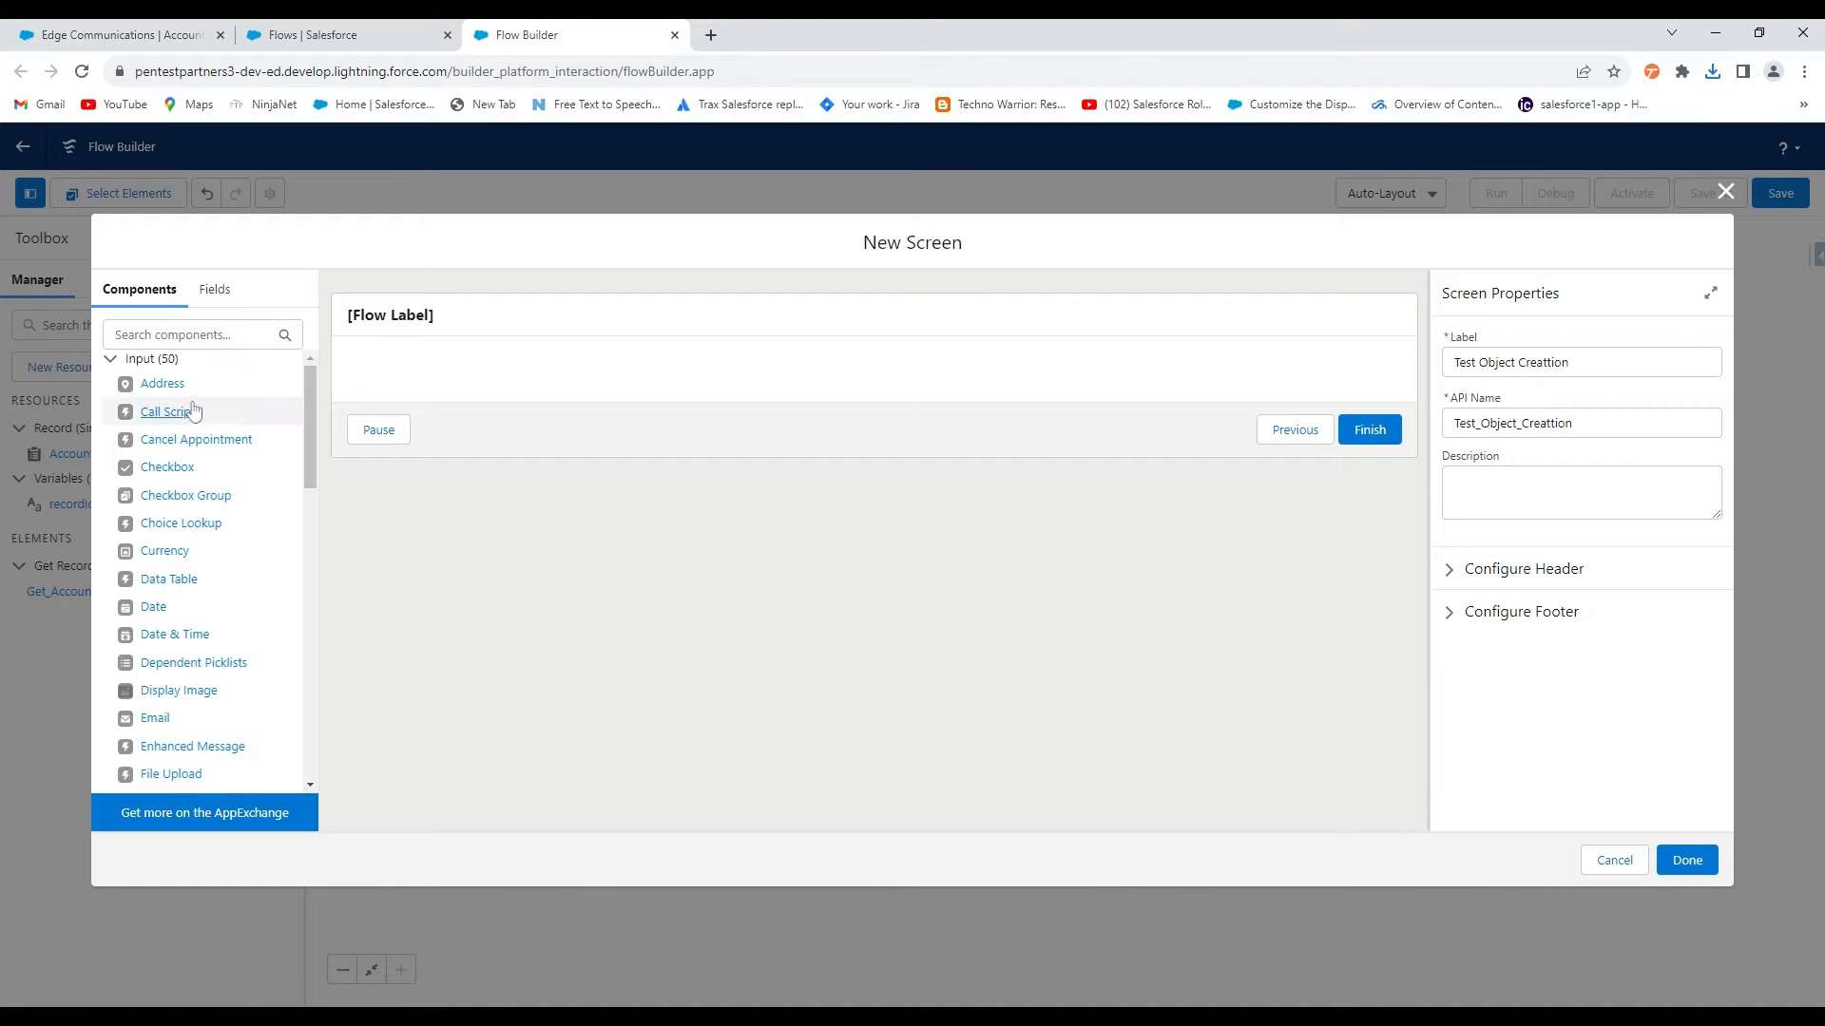
# Add a Text input labelled 'Name' to the screen and save it
pyautogui.click(190, 334)
pyautogui.write('test')
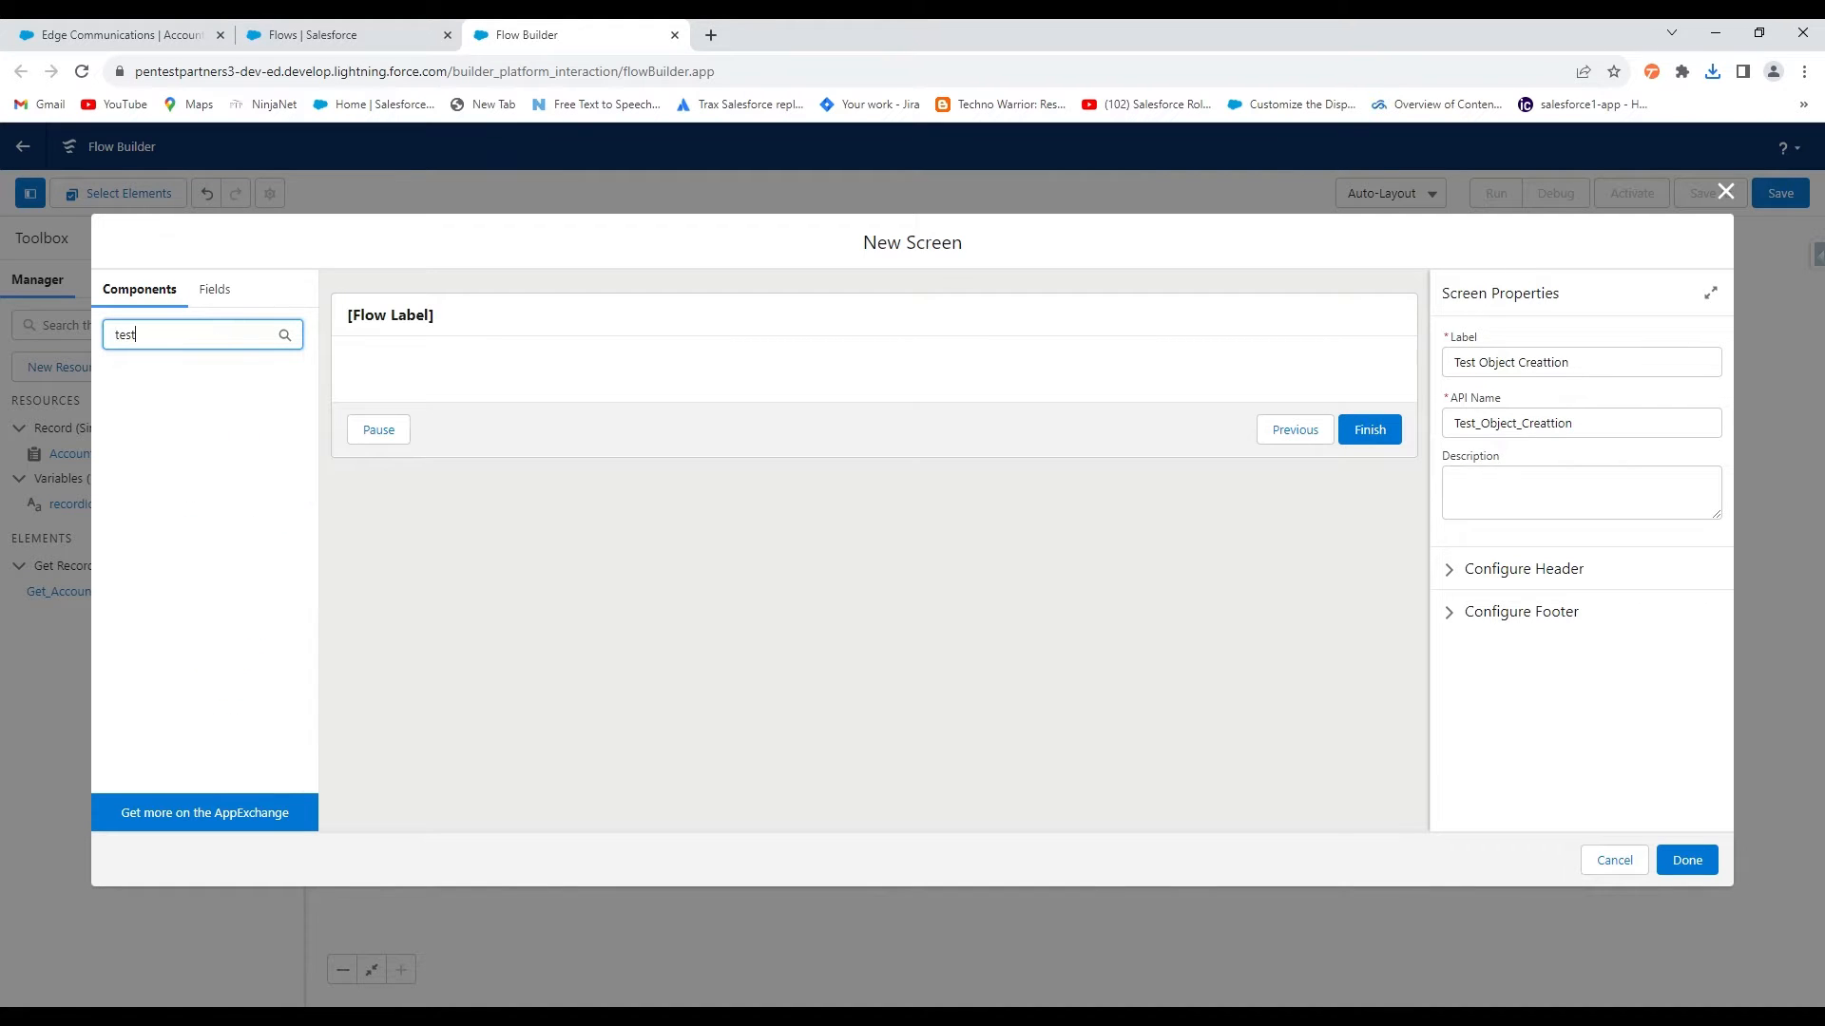
pyautogui.press('BackSpace')
pyautogui.press('BackSpace')
pyautogui.press('BackSpace')
pyautogui.press('BackSpace')
pyautogui.write('tex')
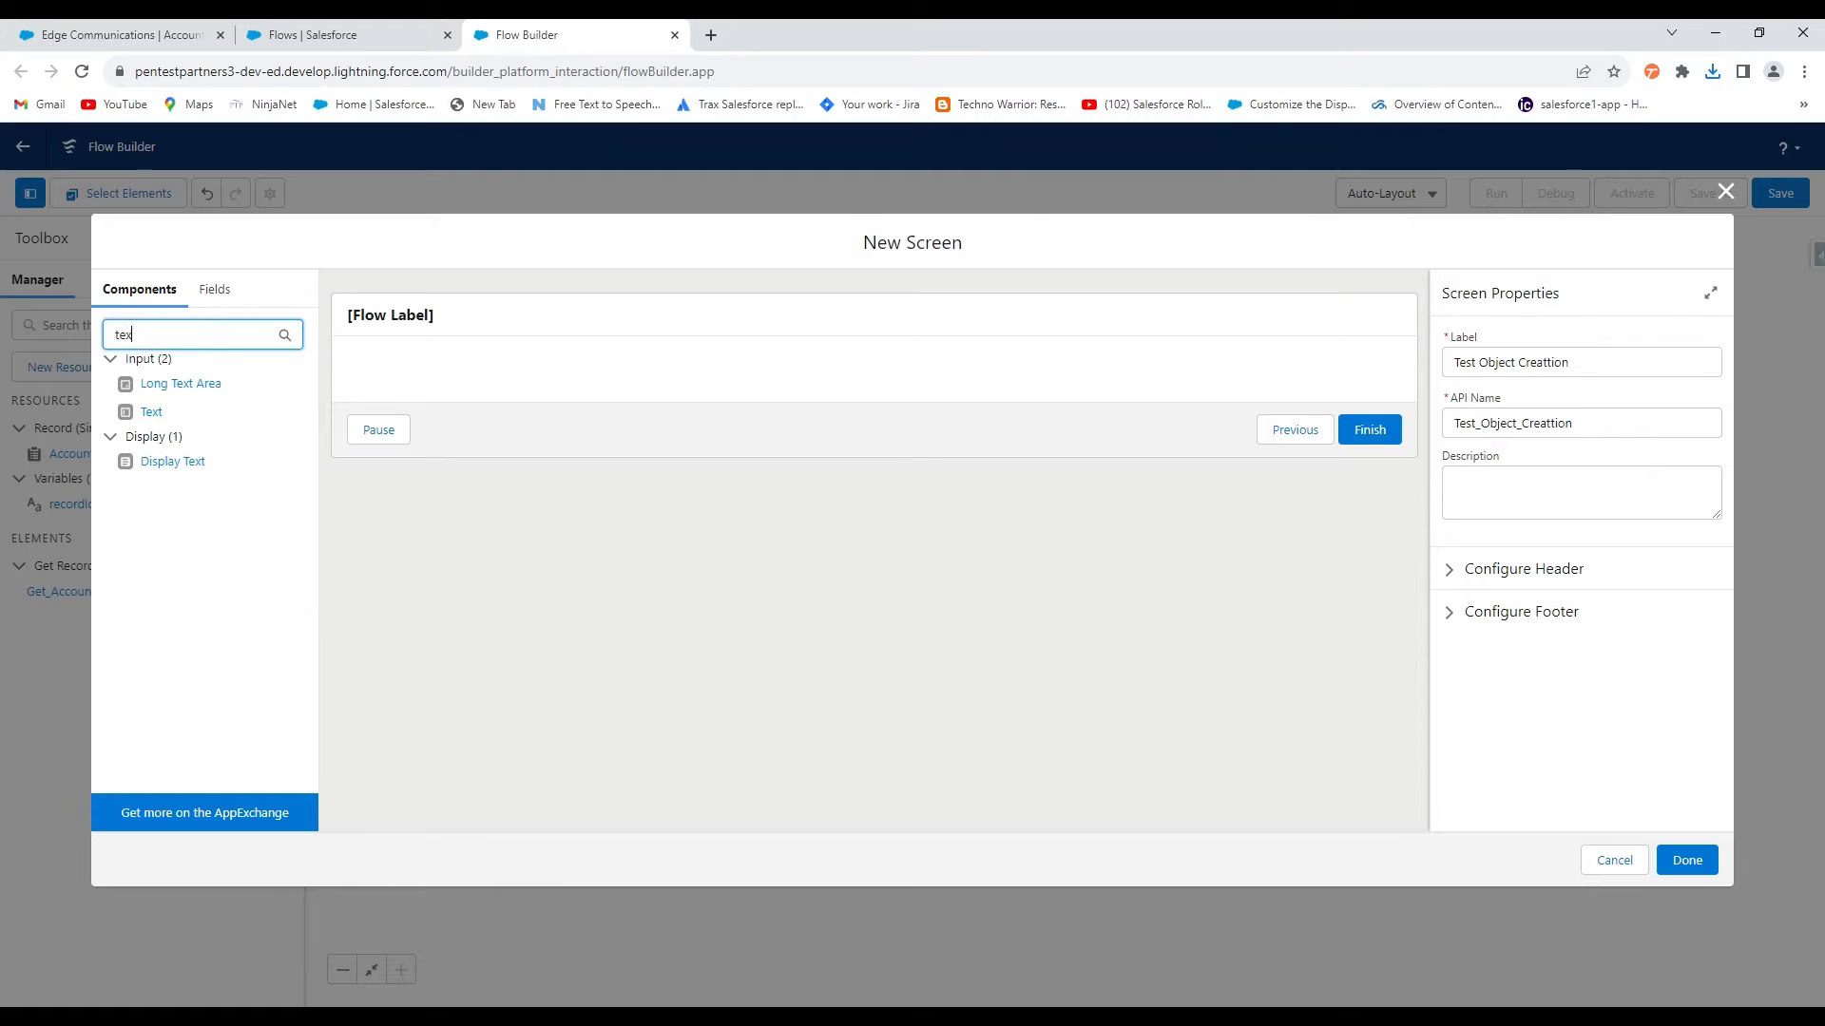
pyautogui.write('t')
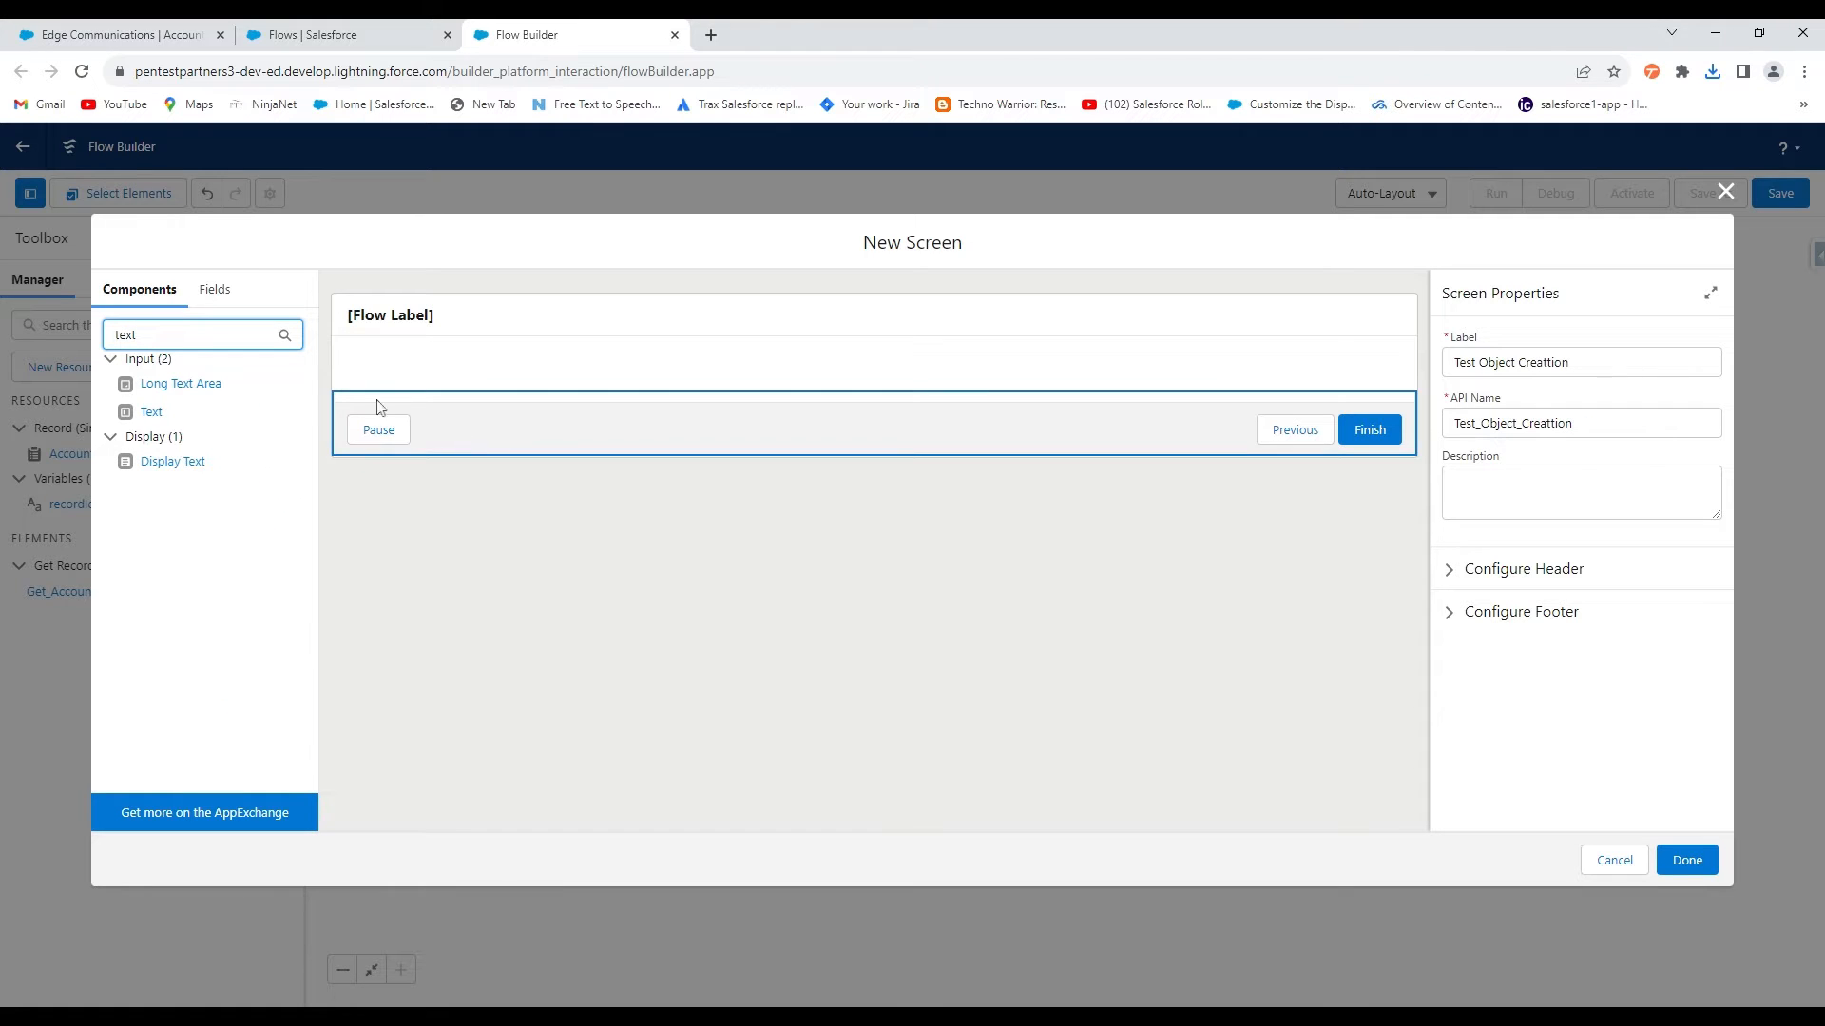
pyautogui.click(152, 416)
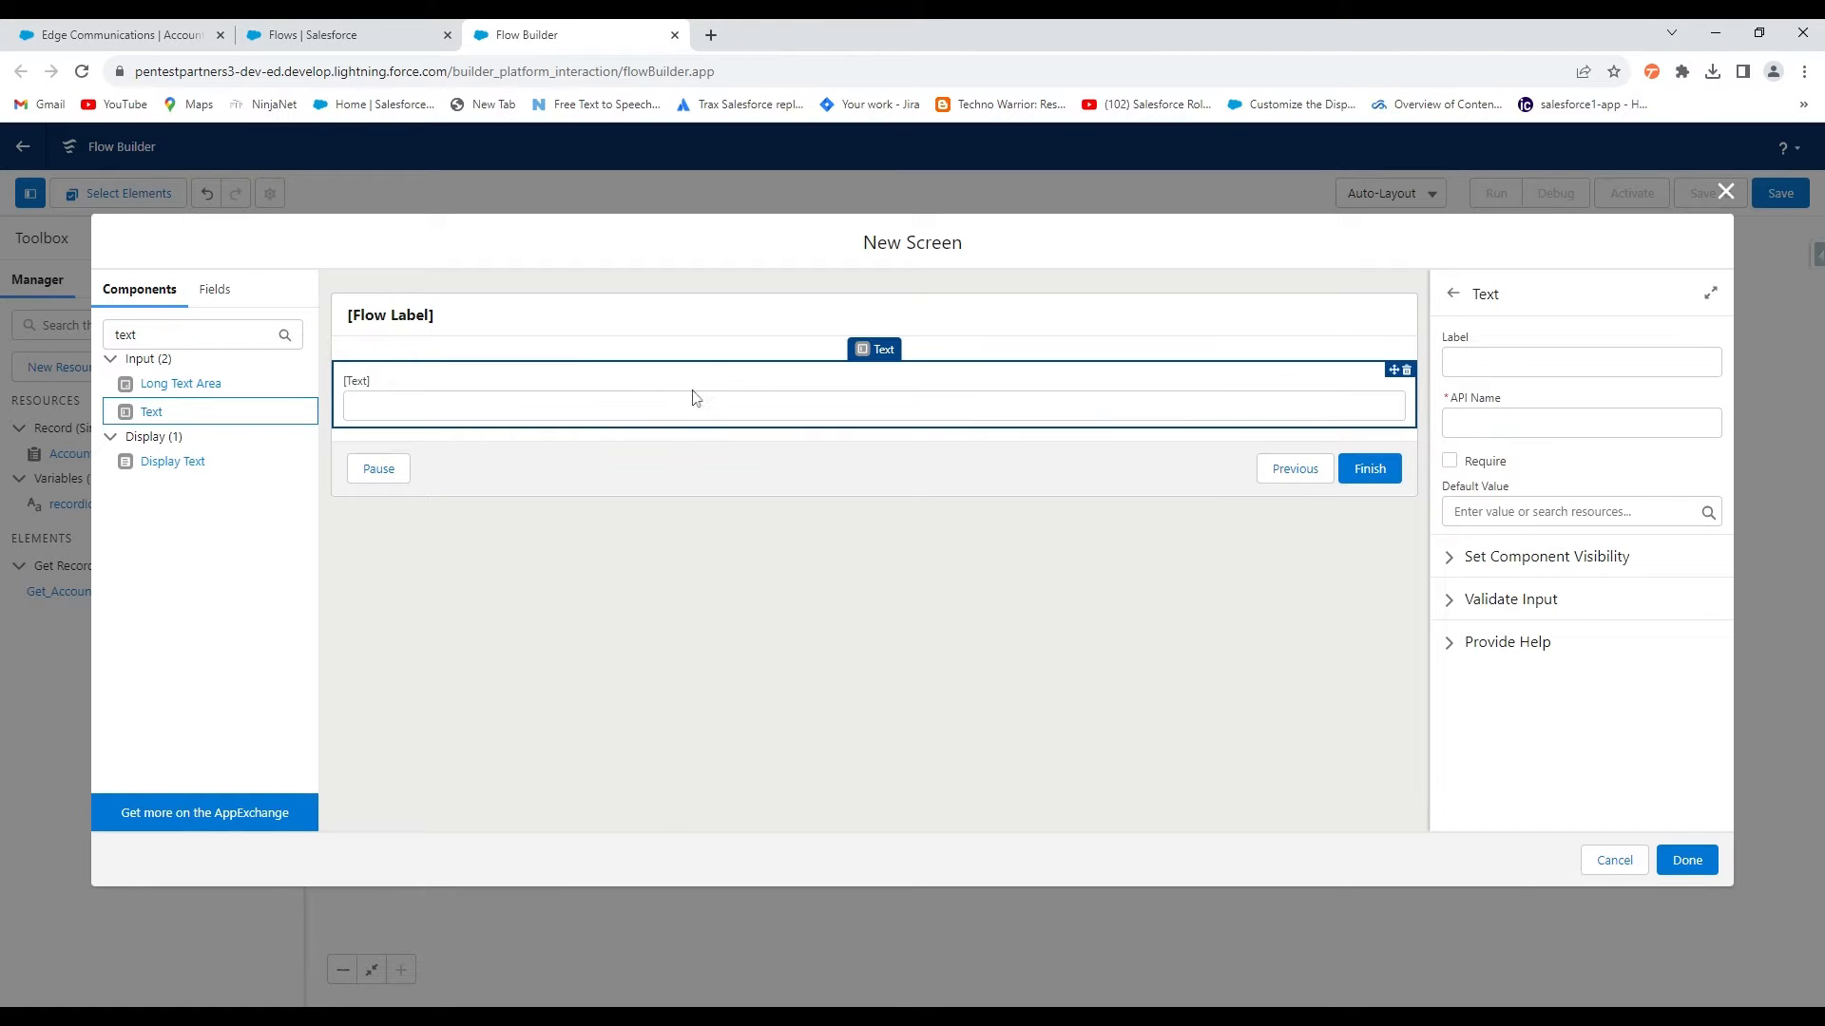
pyautogui.click(1496, 367)
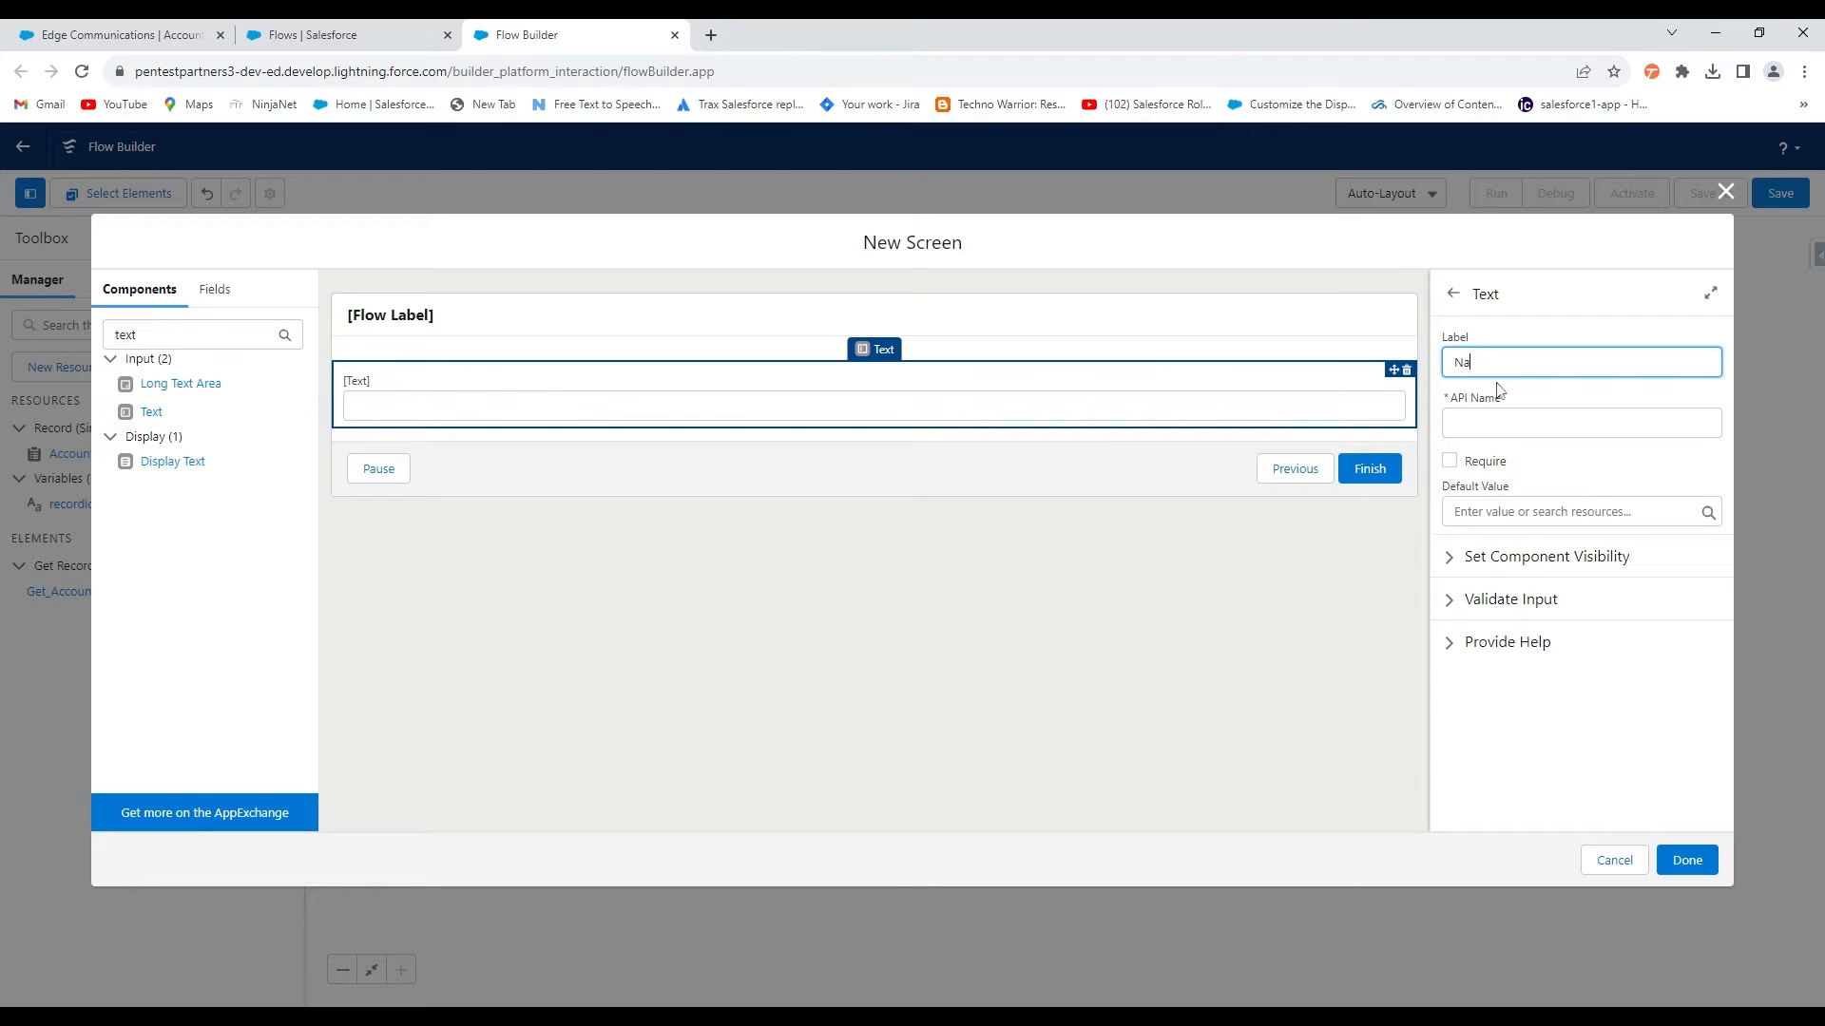
pyautogui.click(821, 597)
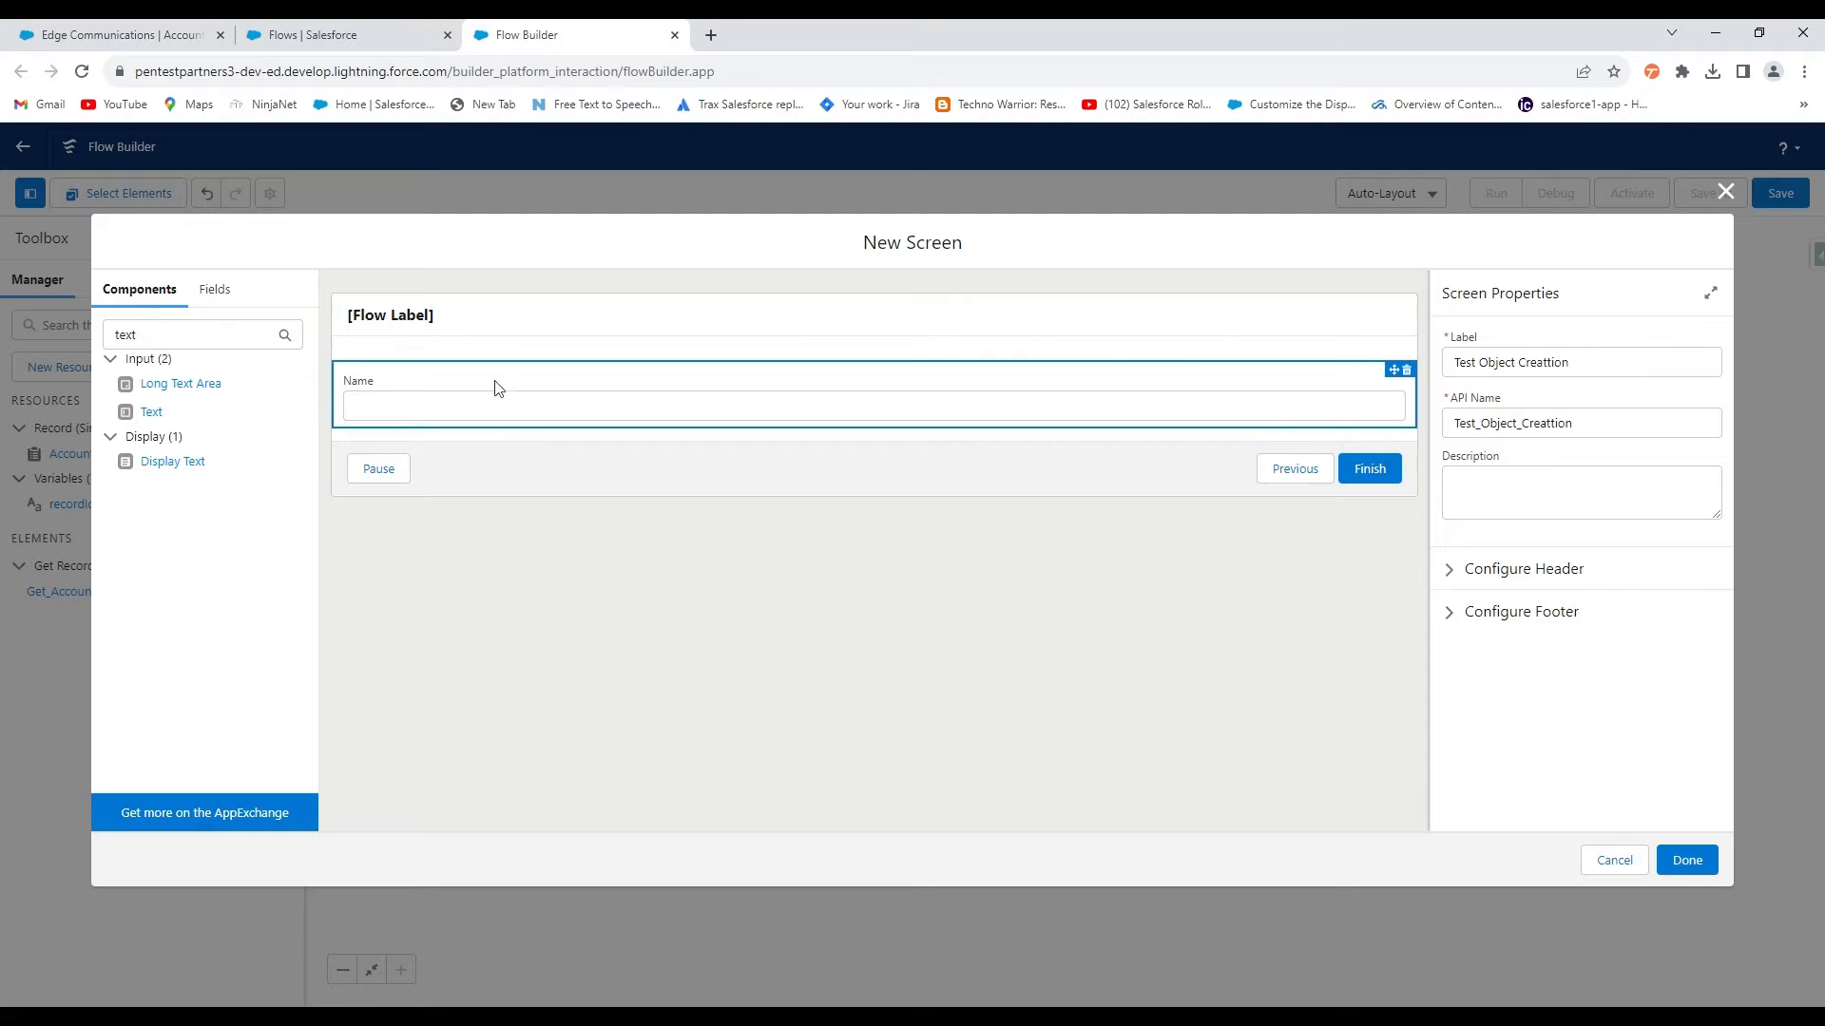
pyautogui.click(668, 411)
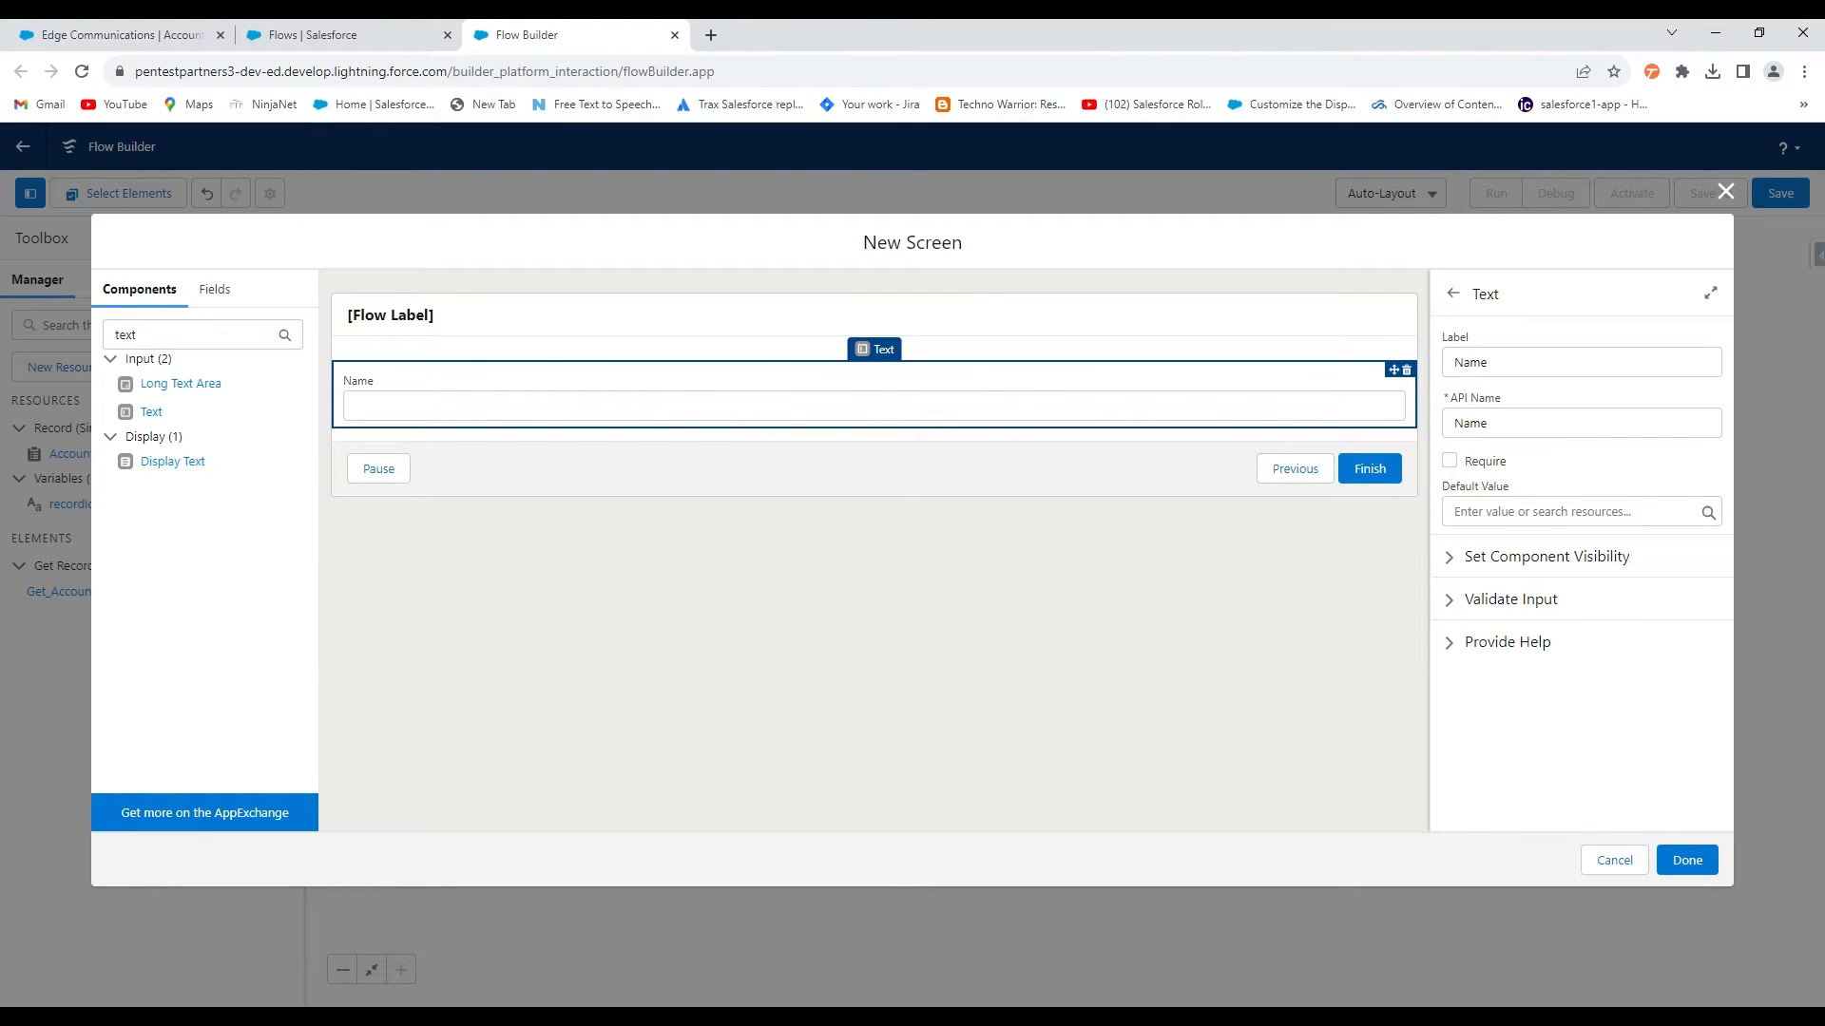
pyautogui.click(1688, 861)
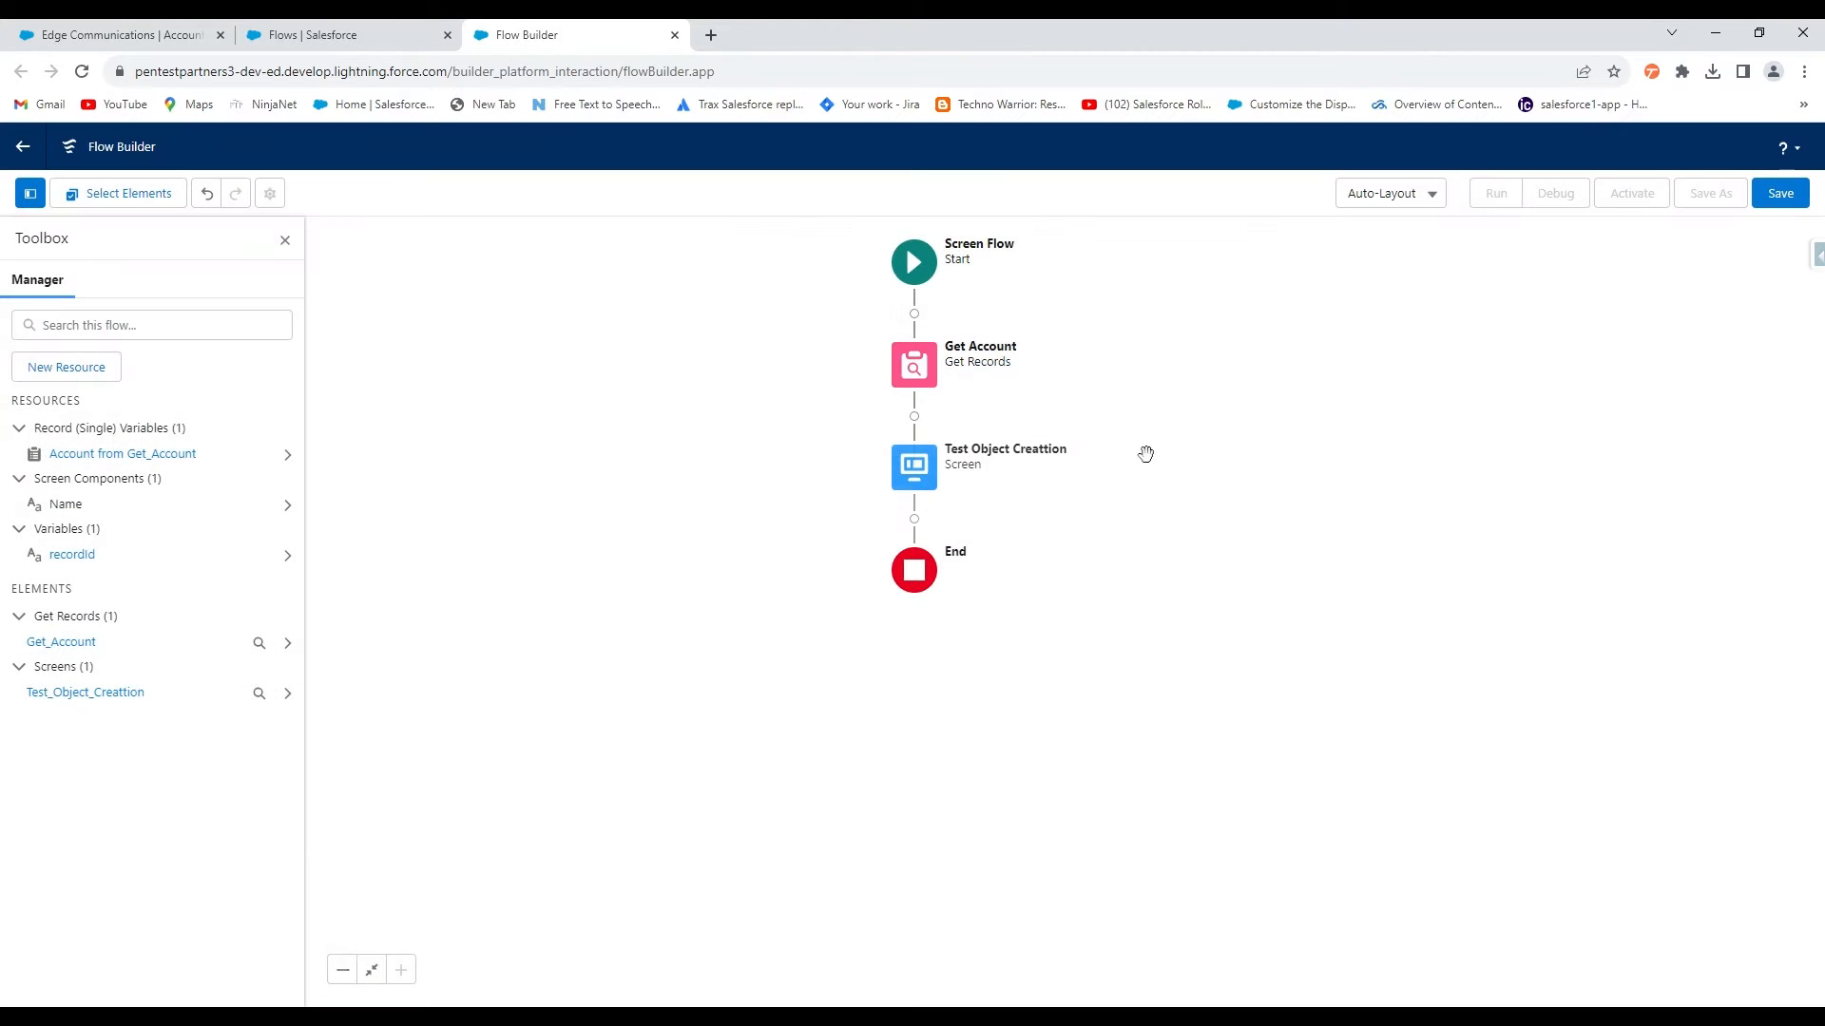
# Add a Create Records element labelled 'Create Test Object' after the screen
pyautogui.click(915, 521)
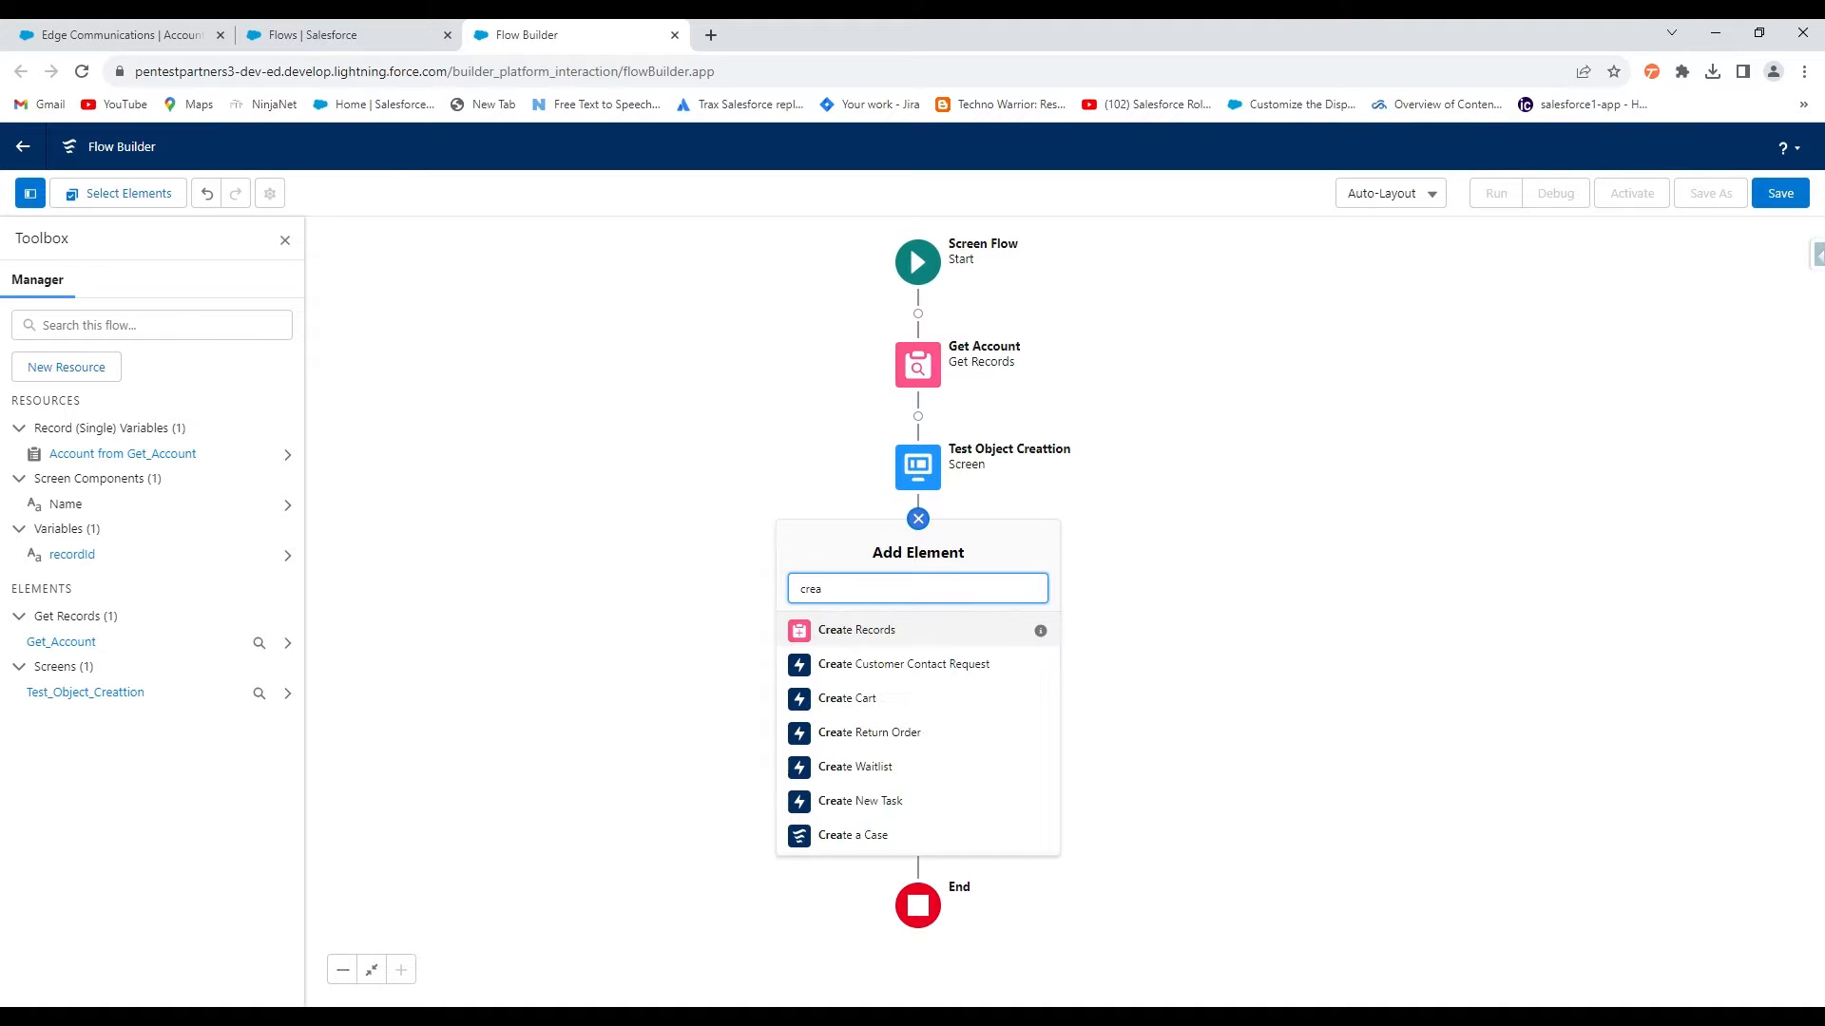
pyautogui.click(882, 635)
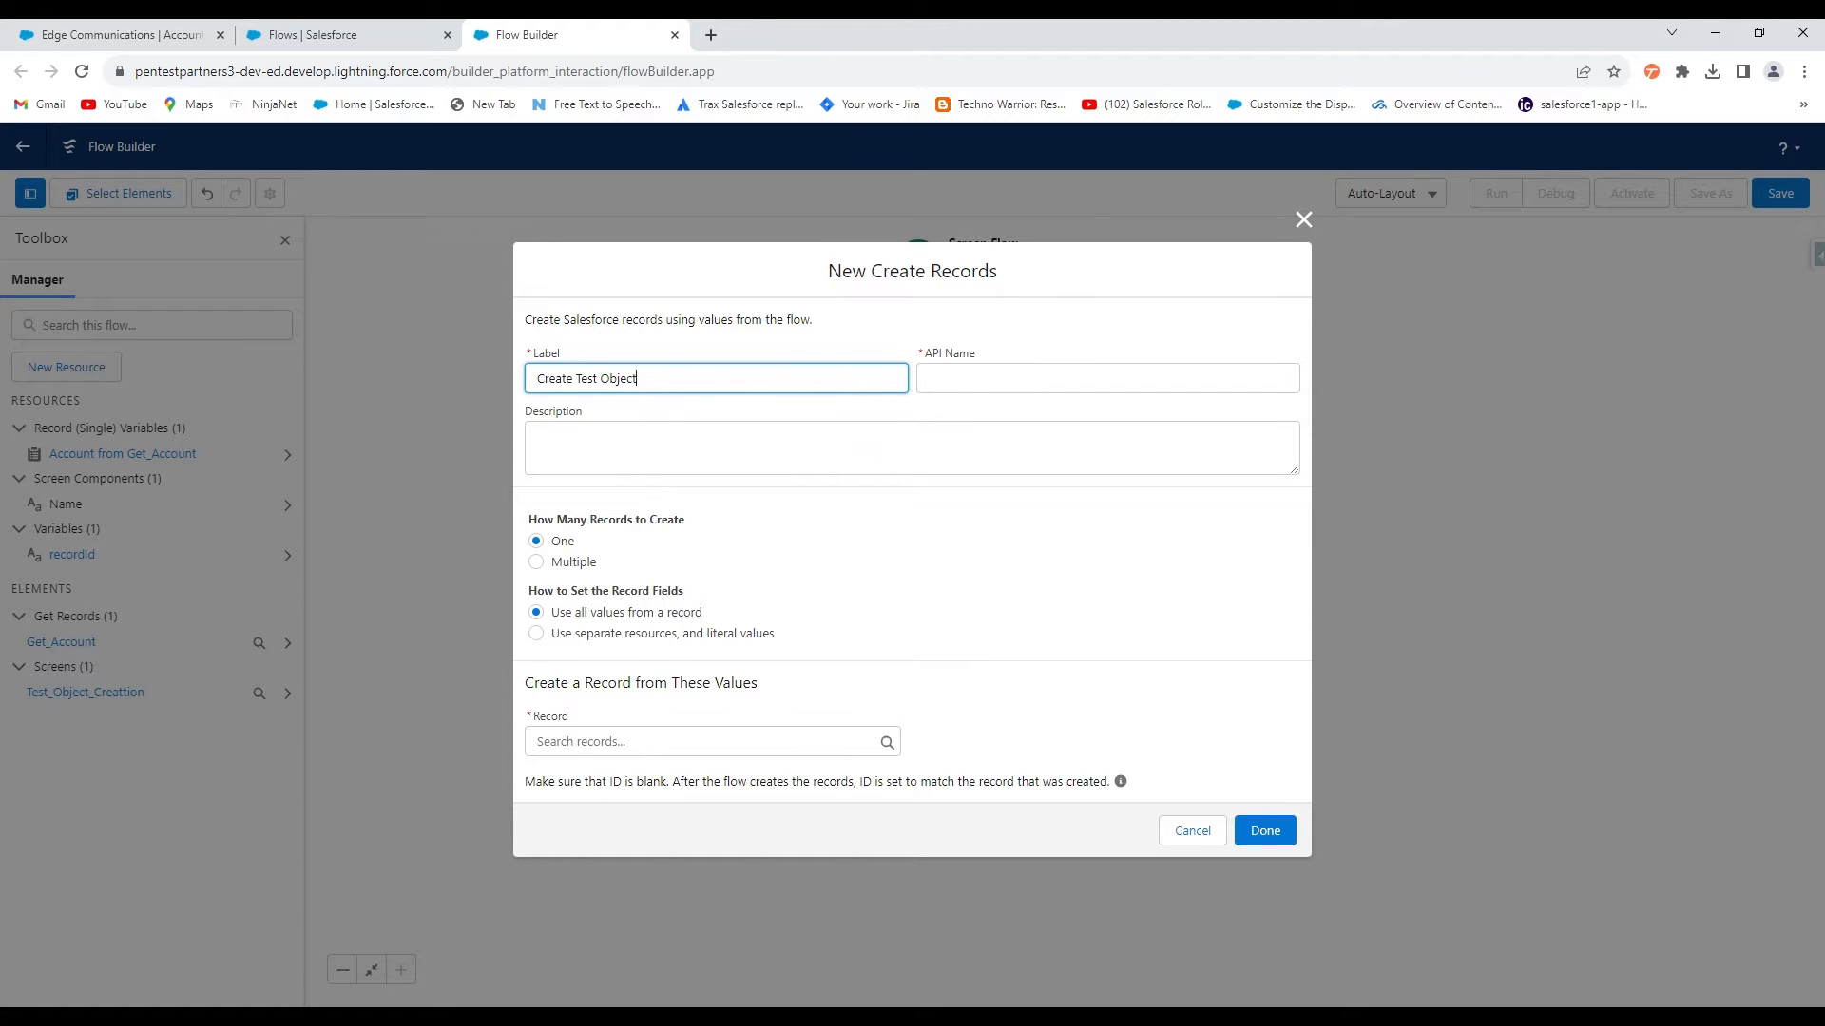
# Use separate resources and literal values, creating a Test Object record
pyautogui.click(836, 742)
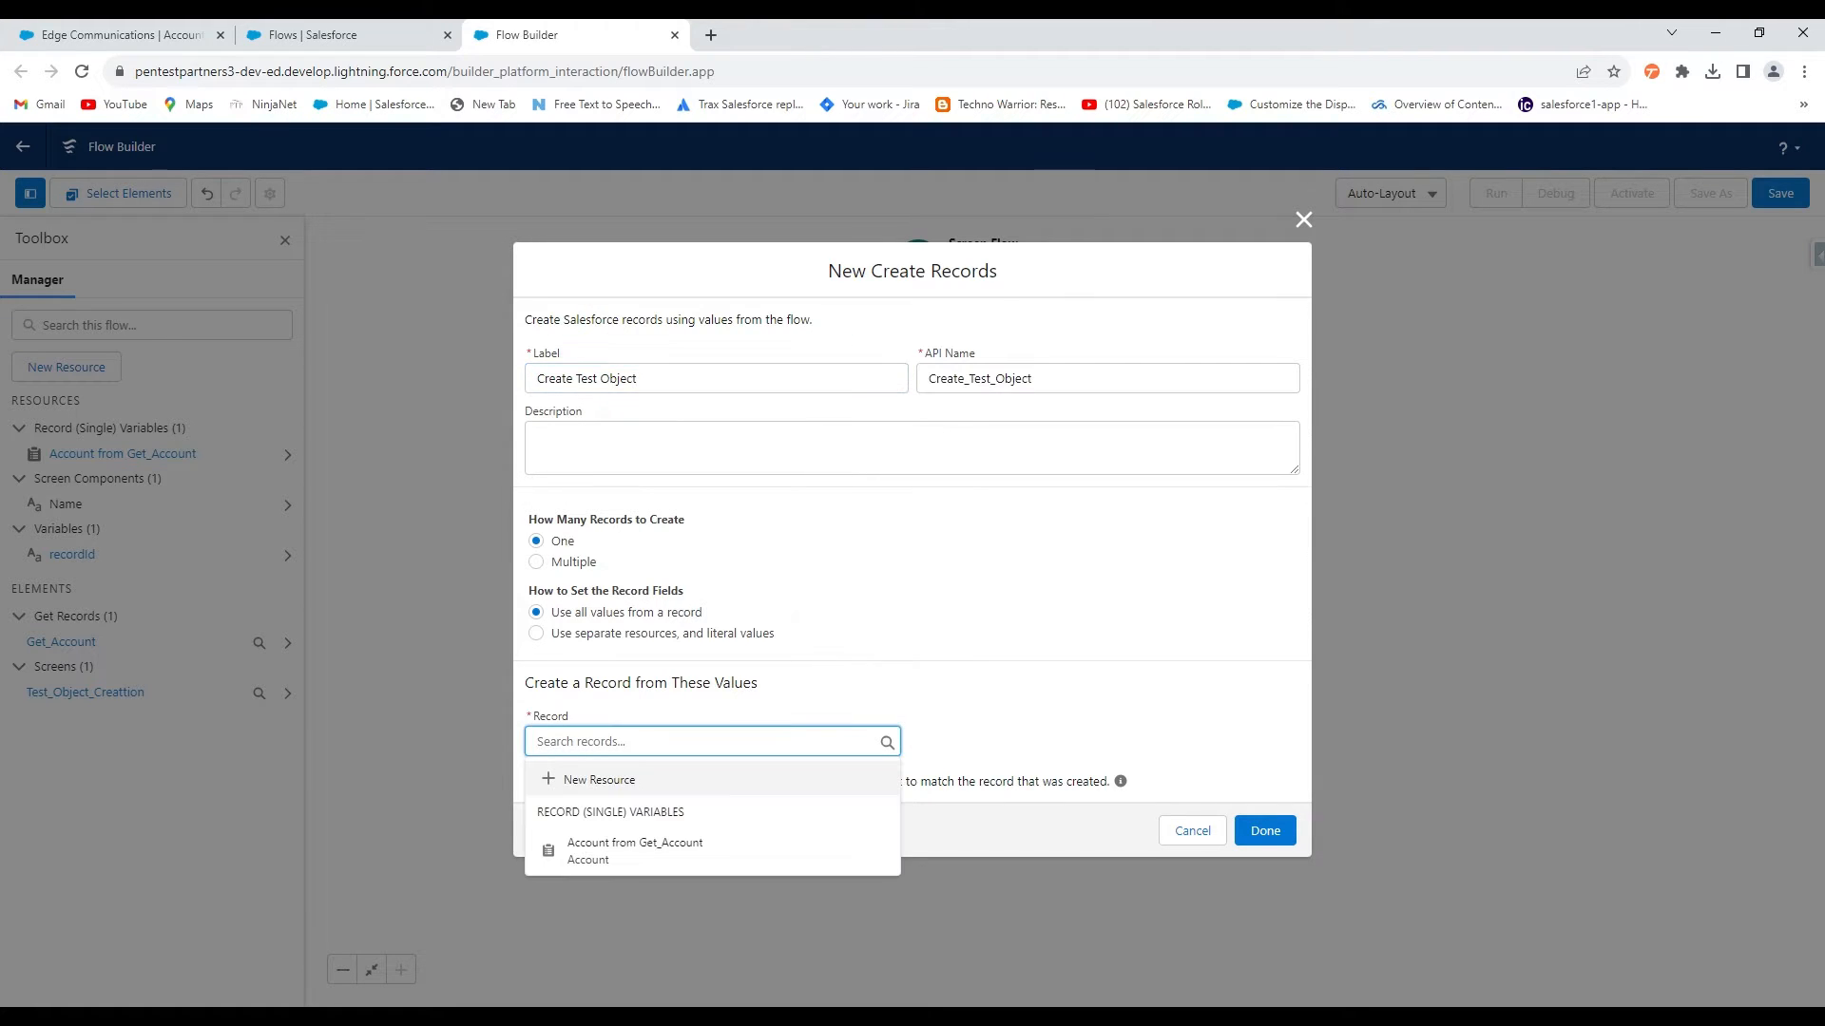
pyautogui.click(653, 631)
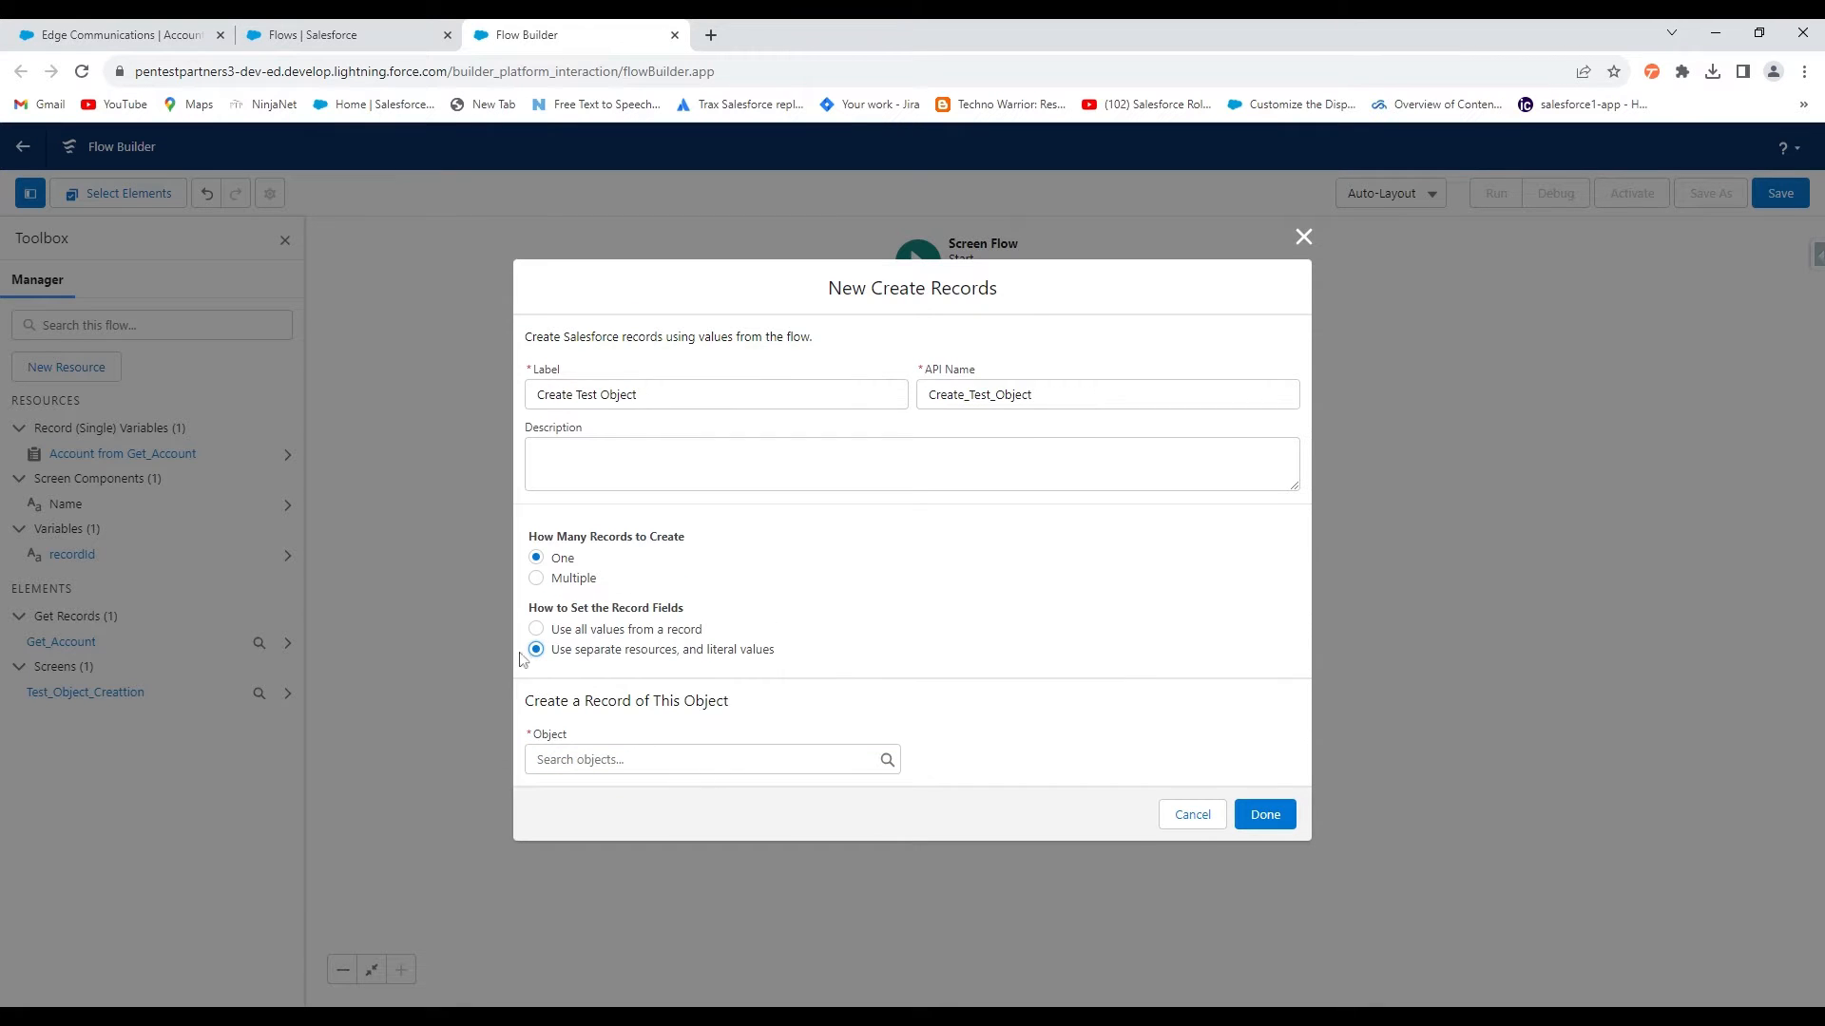
pyautogui.click(717, 759)
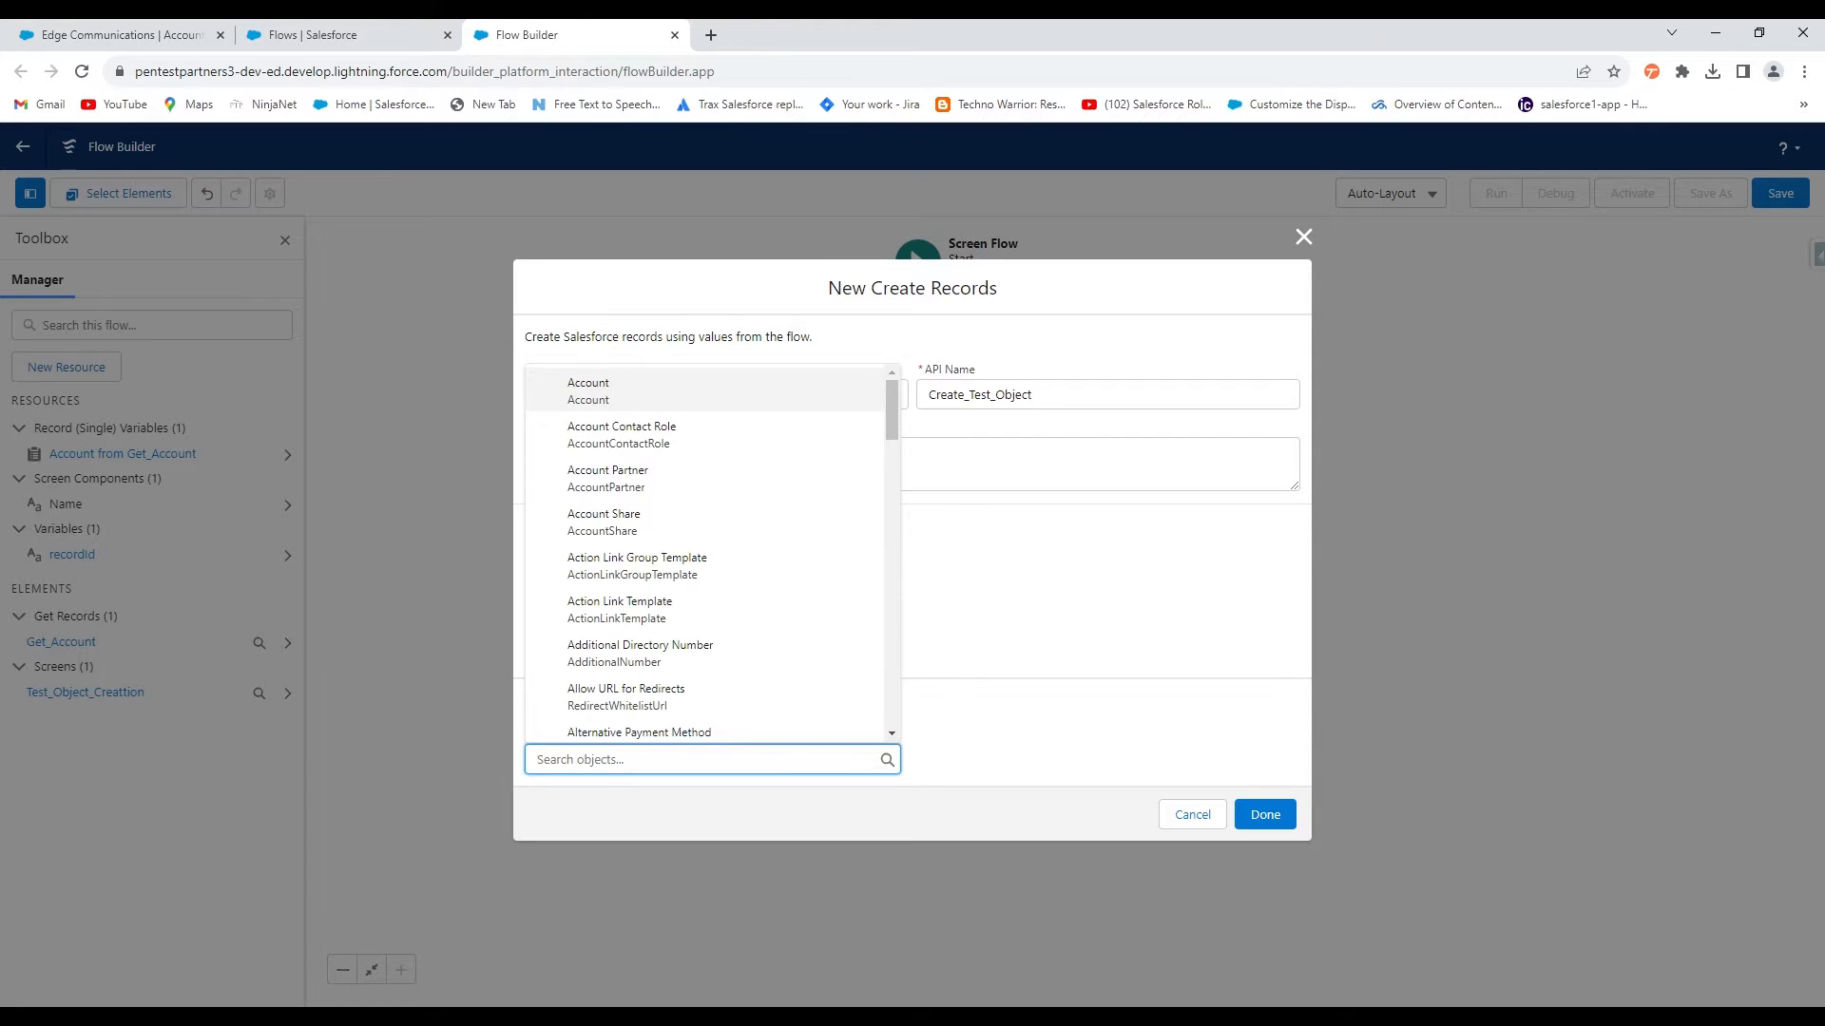
pyautogui.write('te')
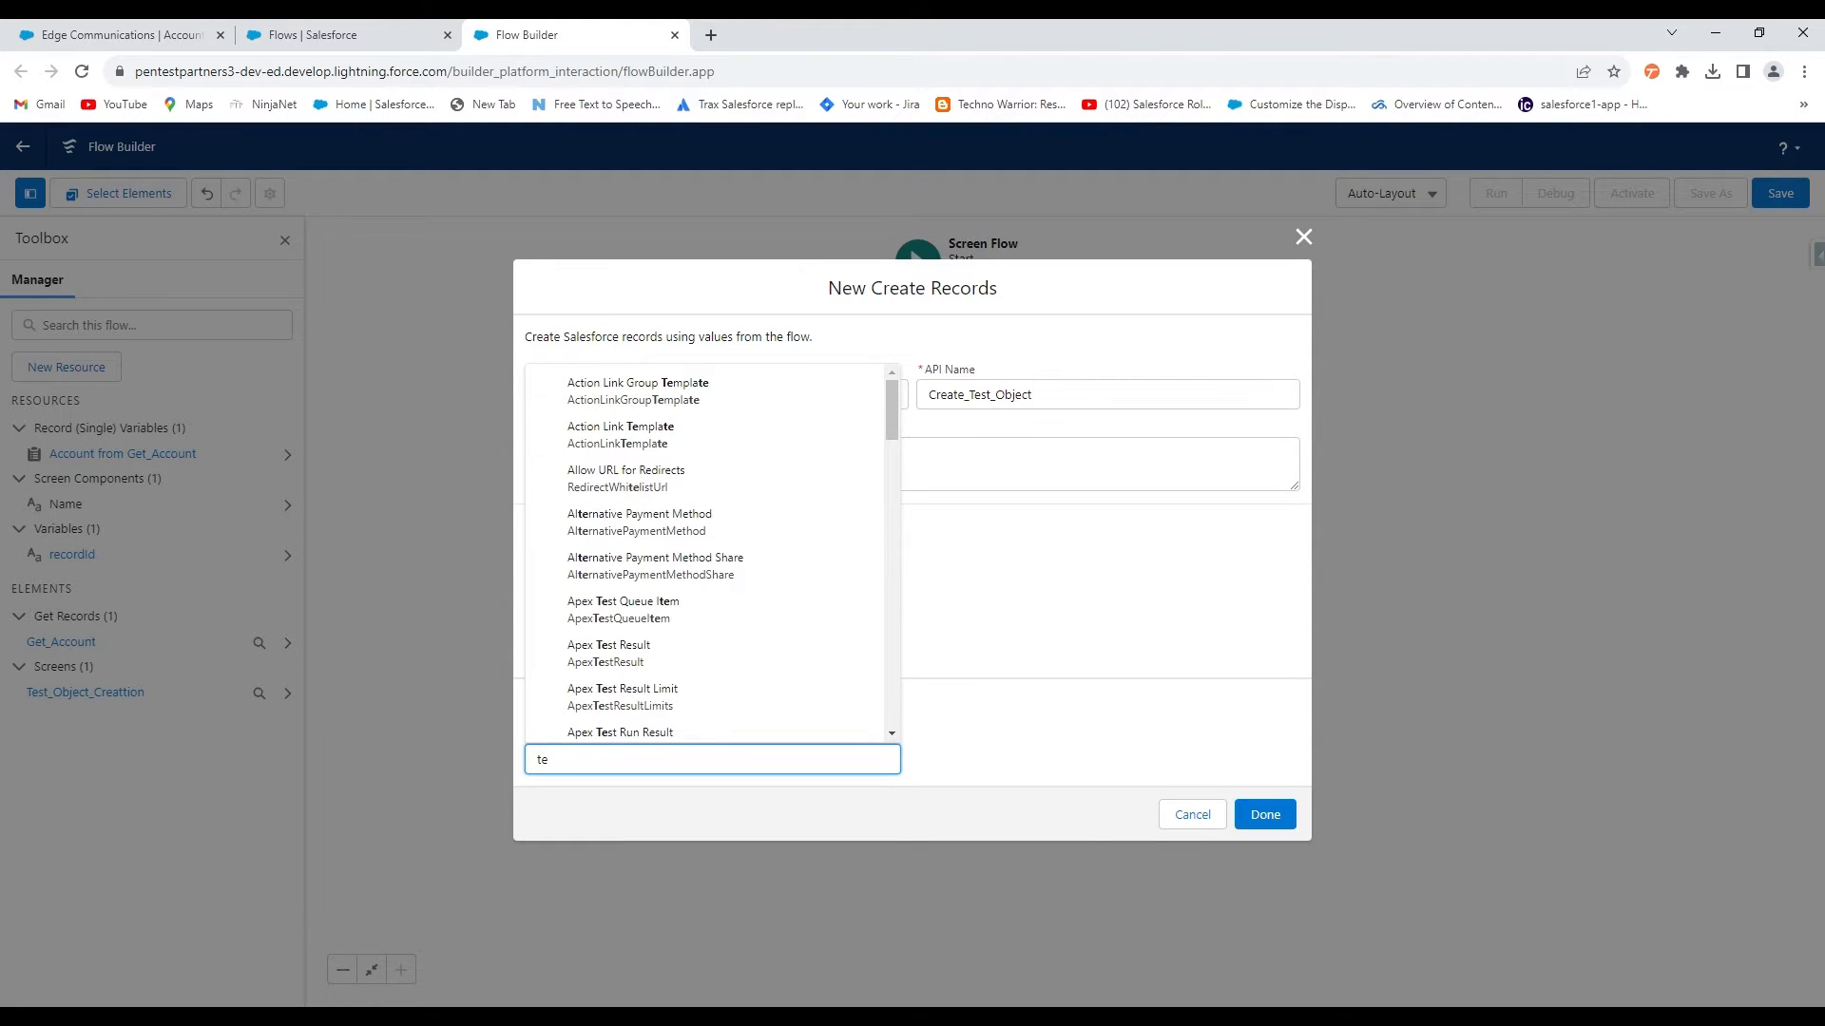
pyautogui.write('st ob')
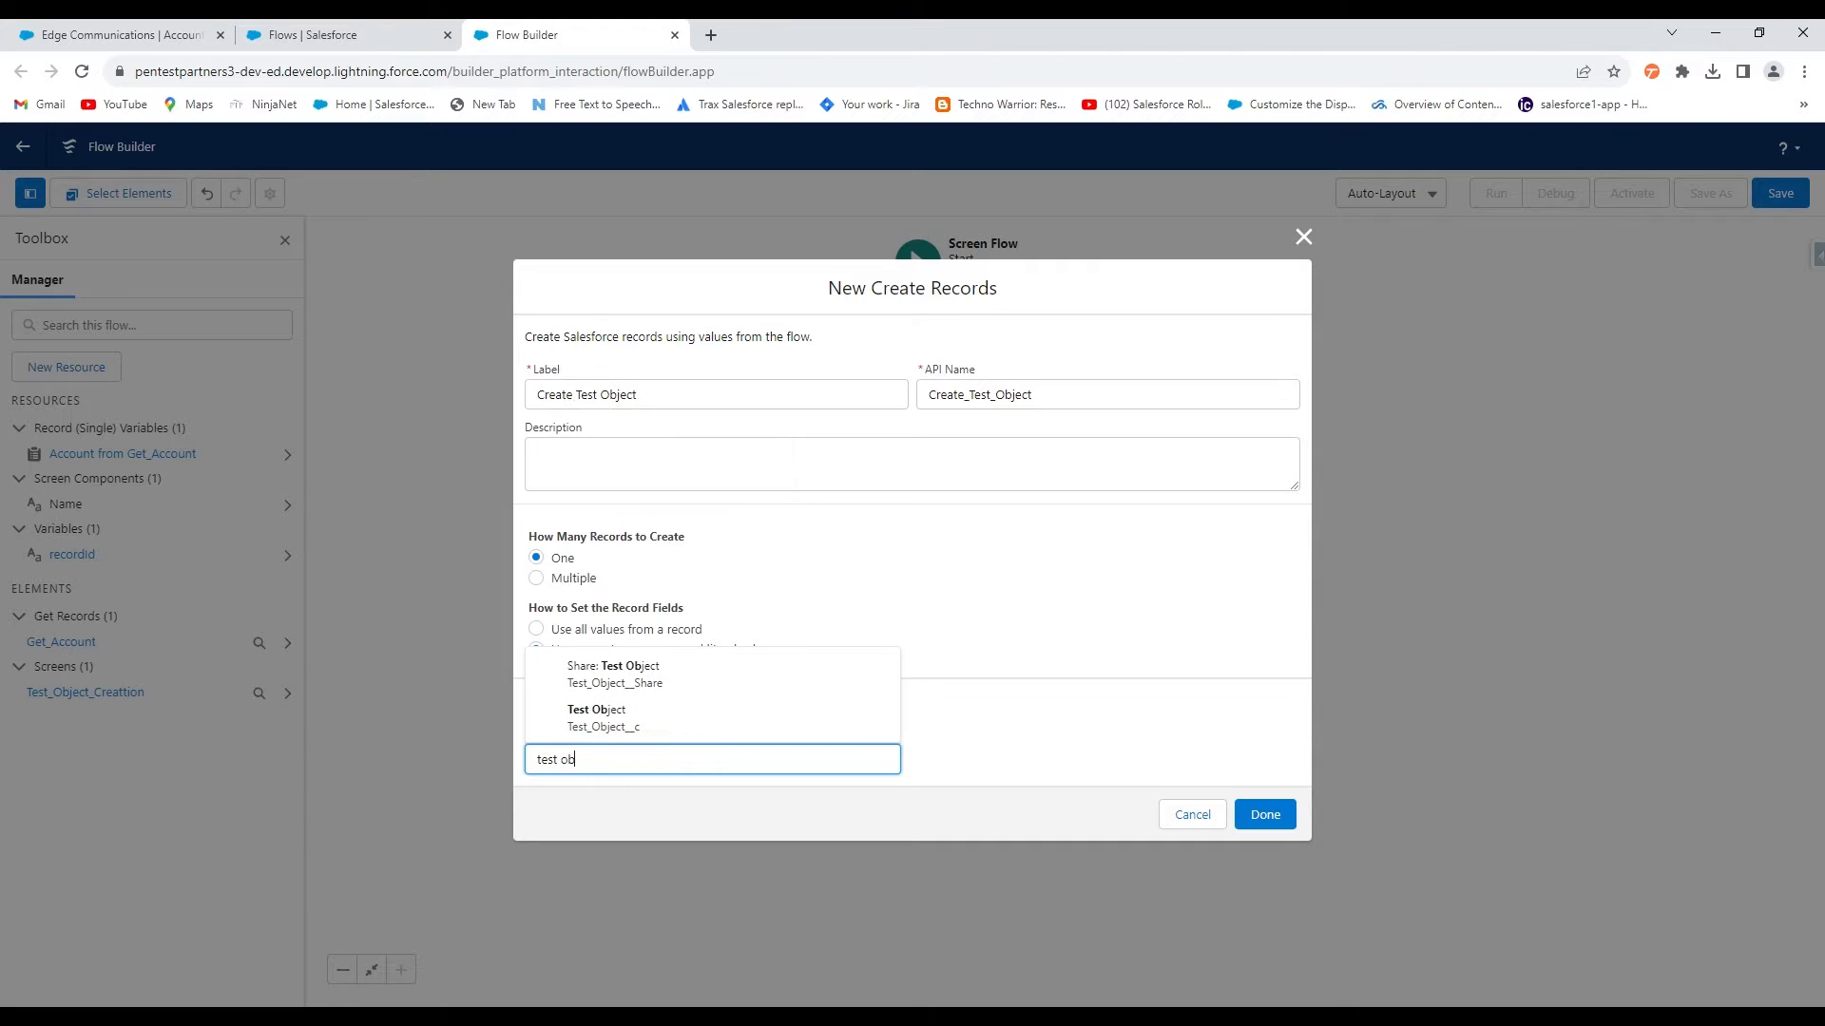
pyautogui.click(637, 717)
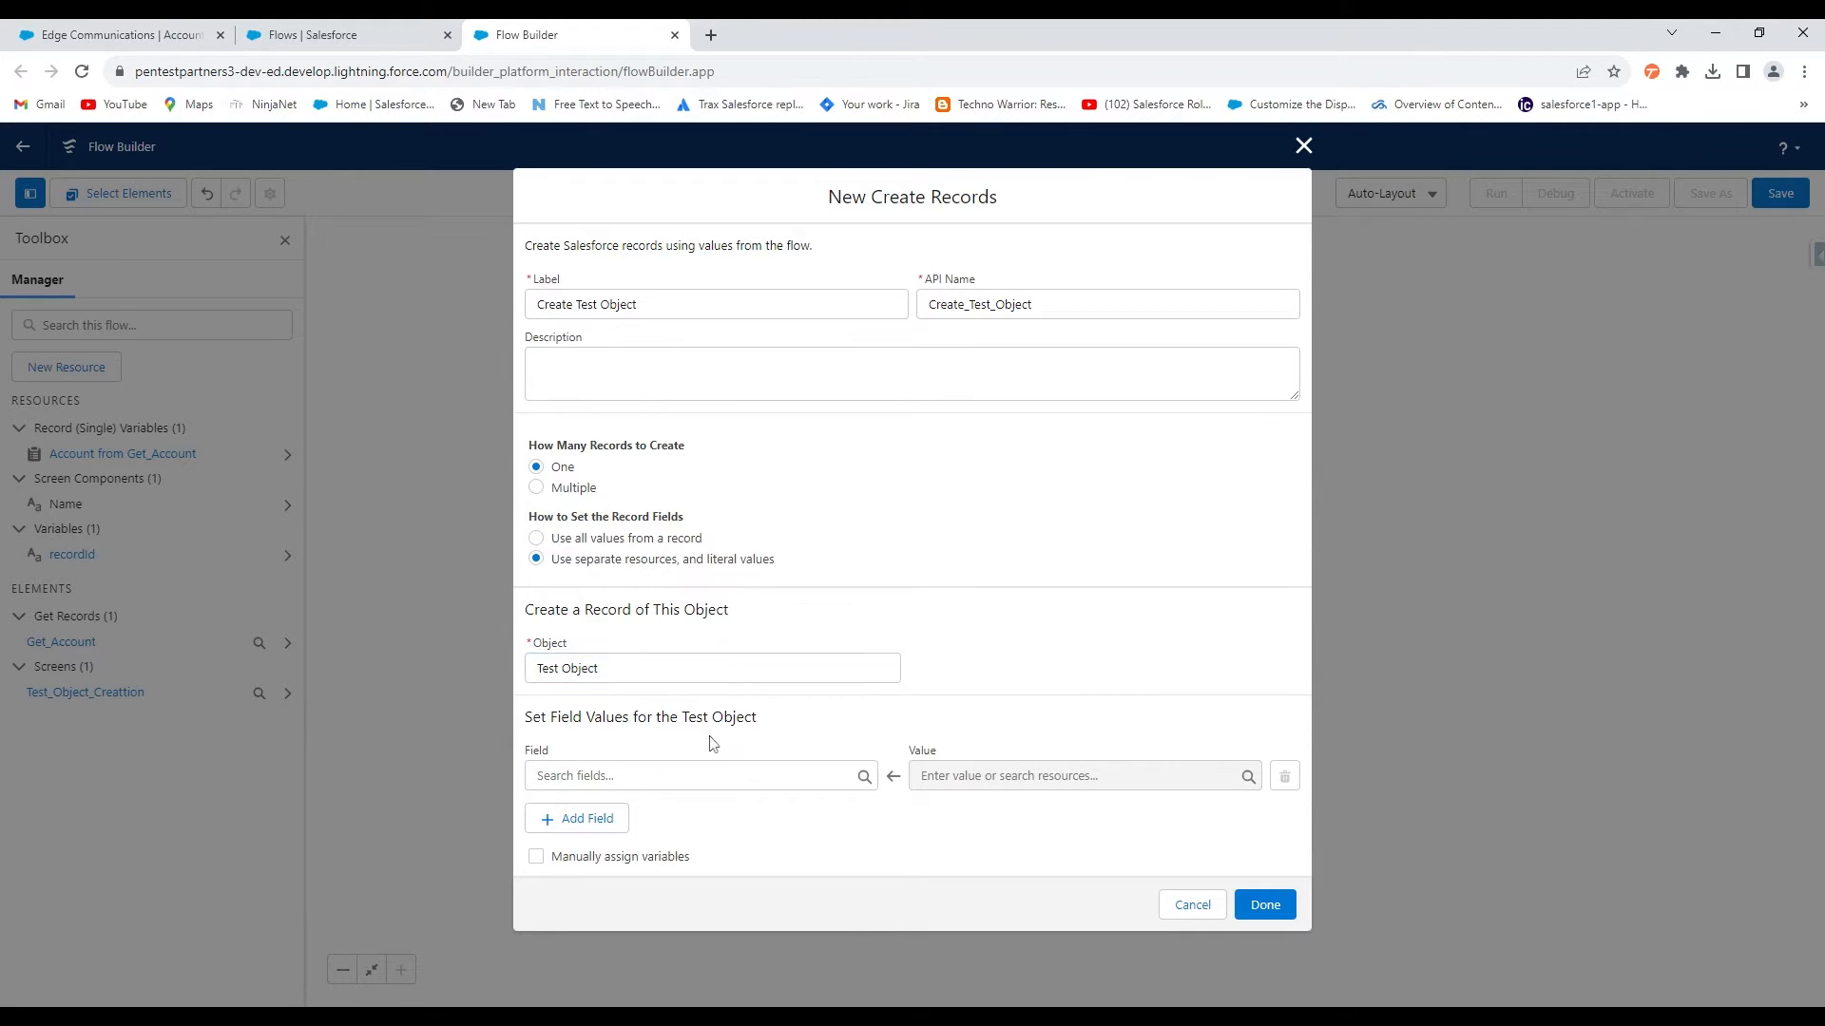
# Set the record's Name field from the {!Name} screen input and save the step
pyautogui.click(674, 775)
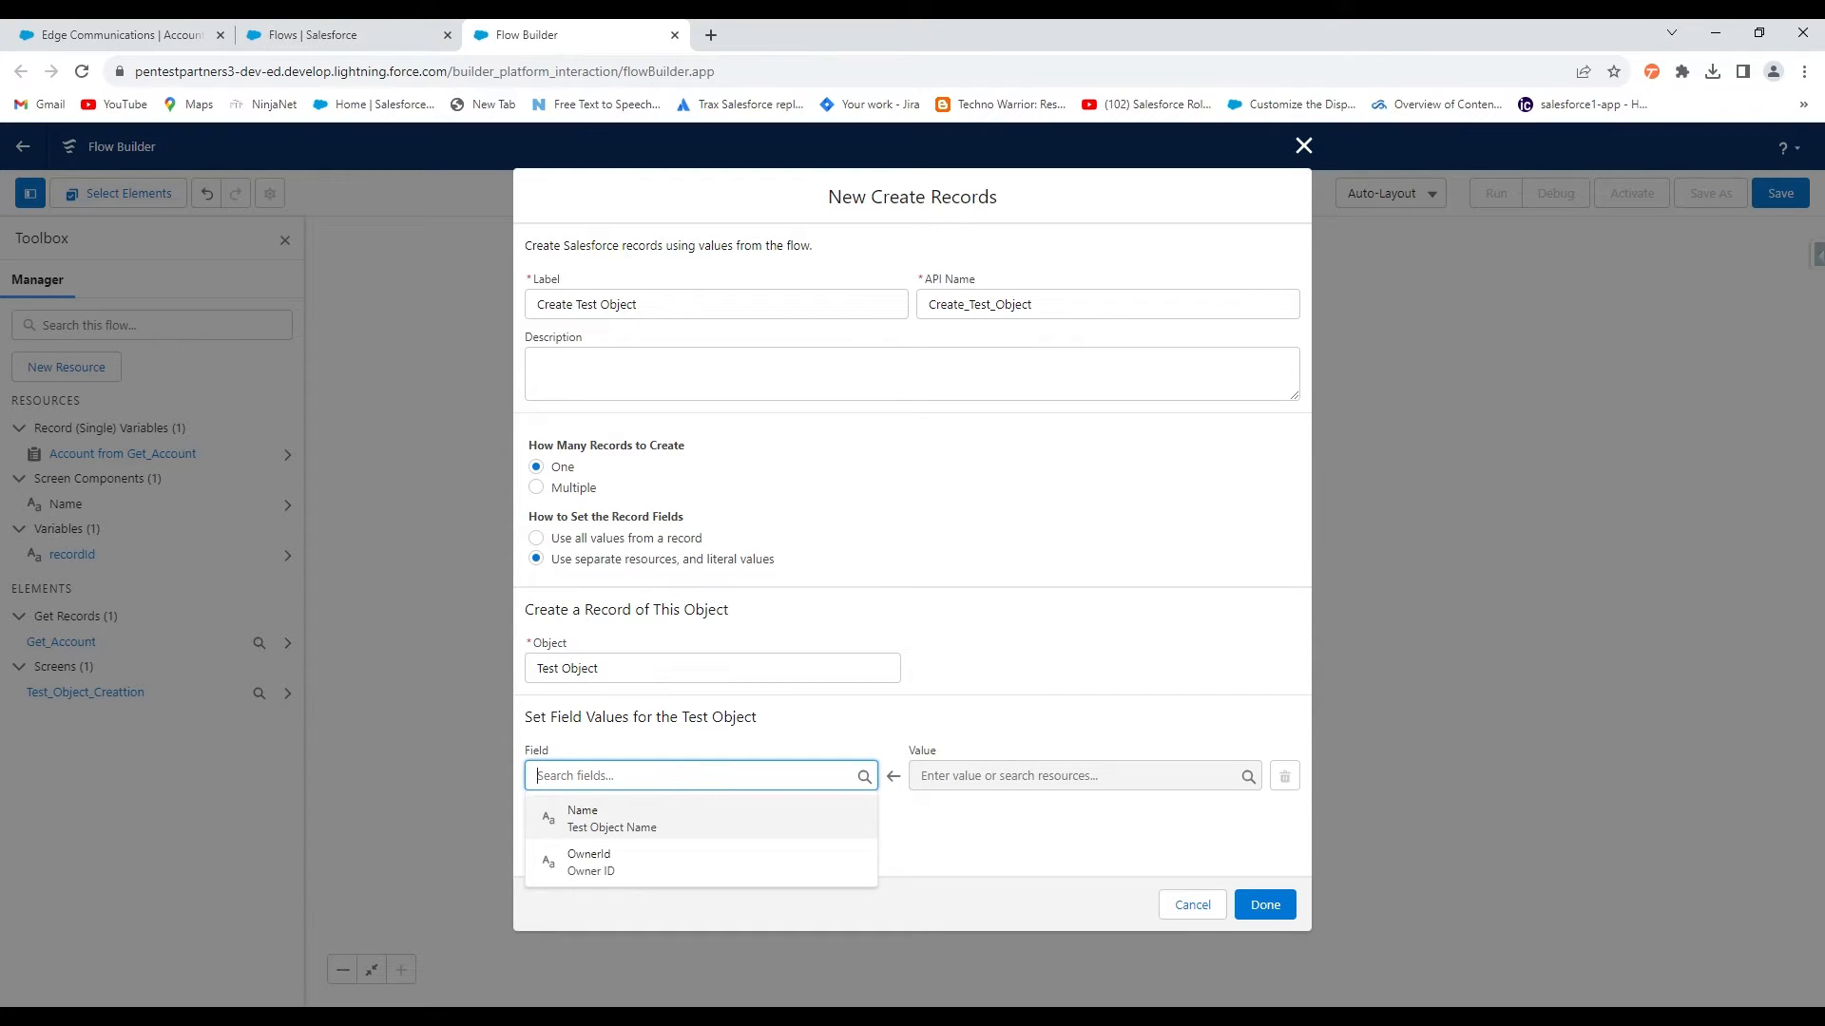
pyautogui.click(637, 836)
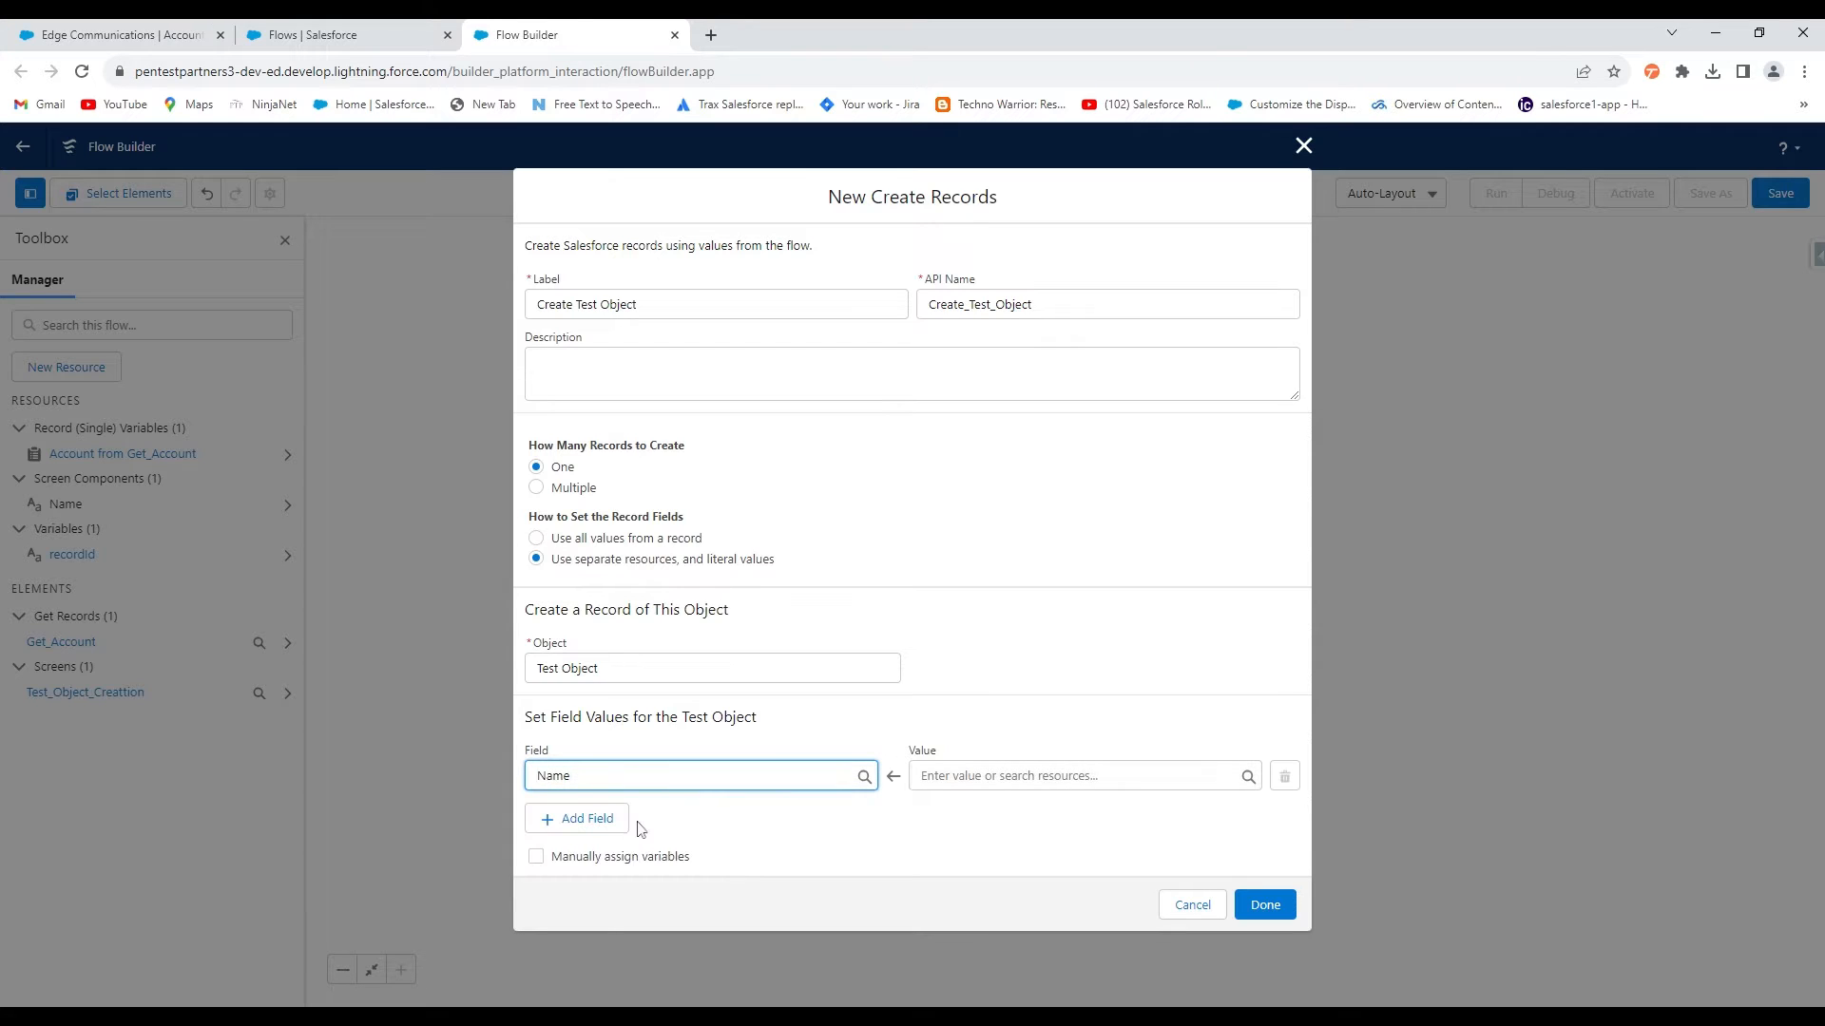
pyautogui.click(924, 775)
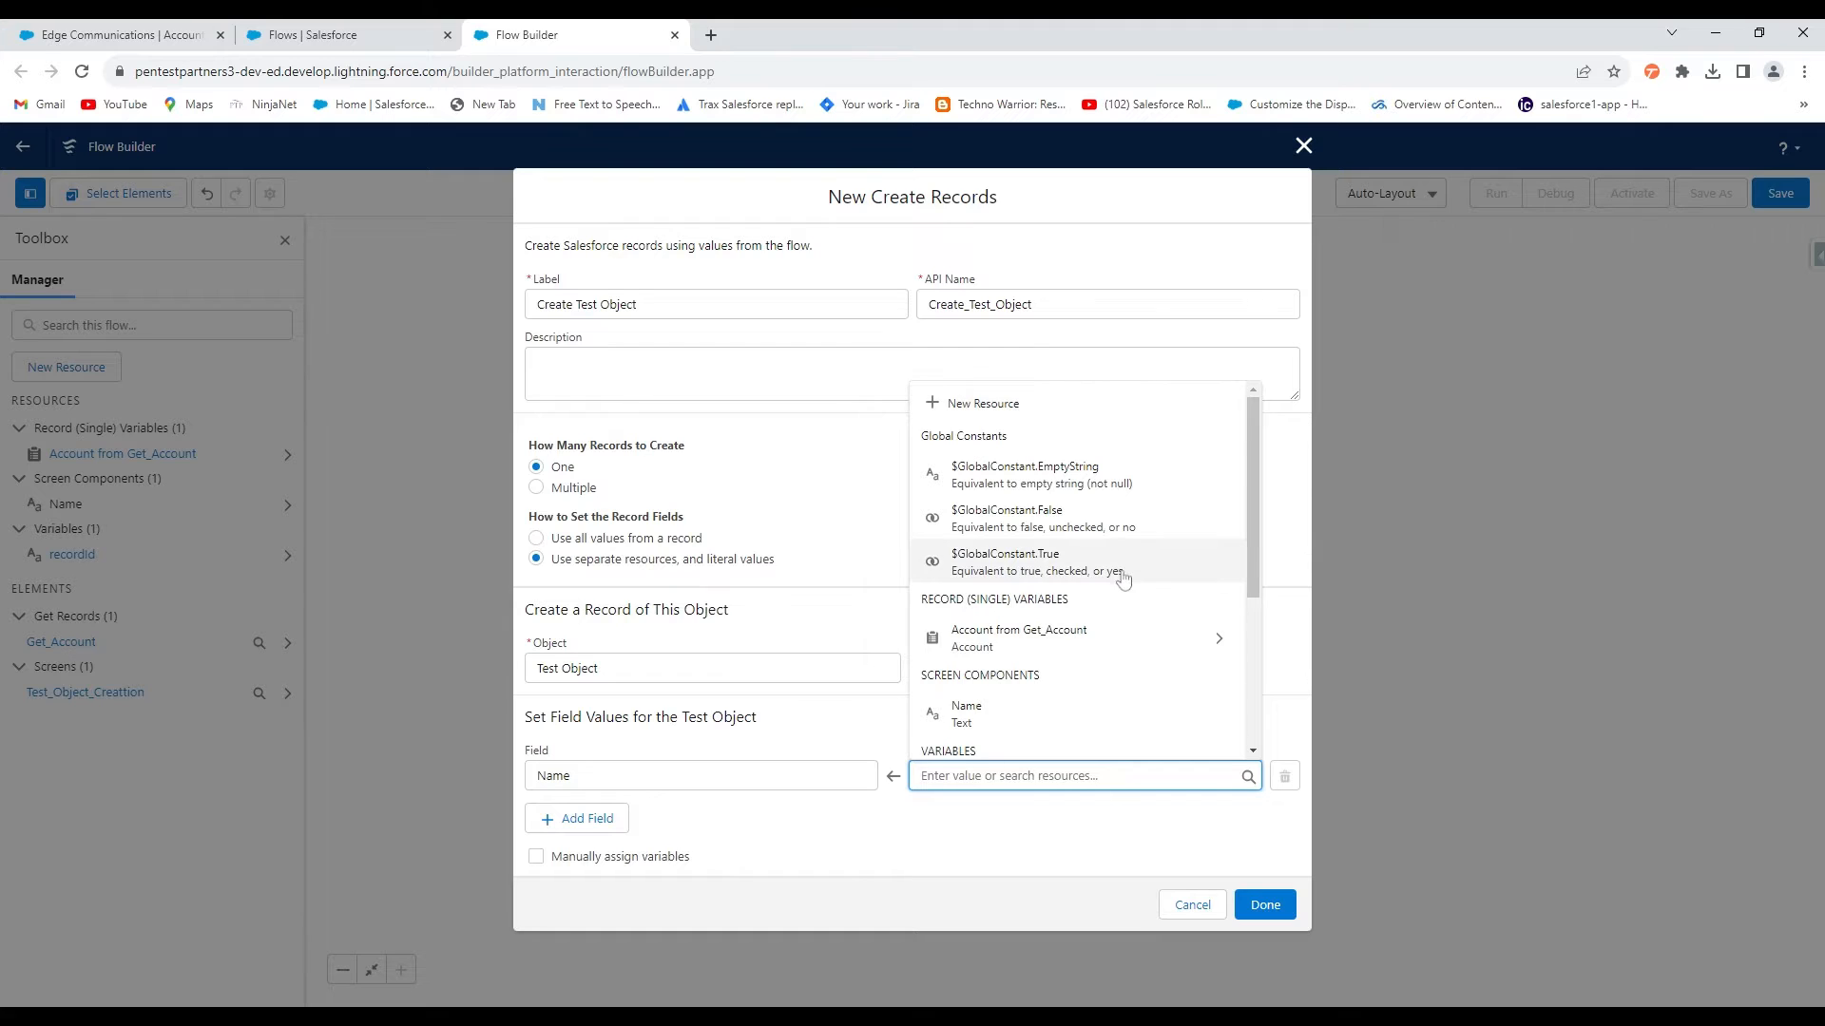
pyautogui.click(1005, 728)
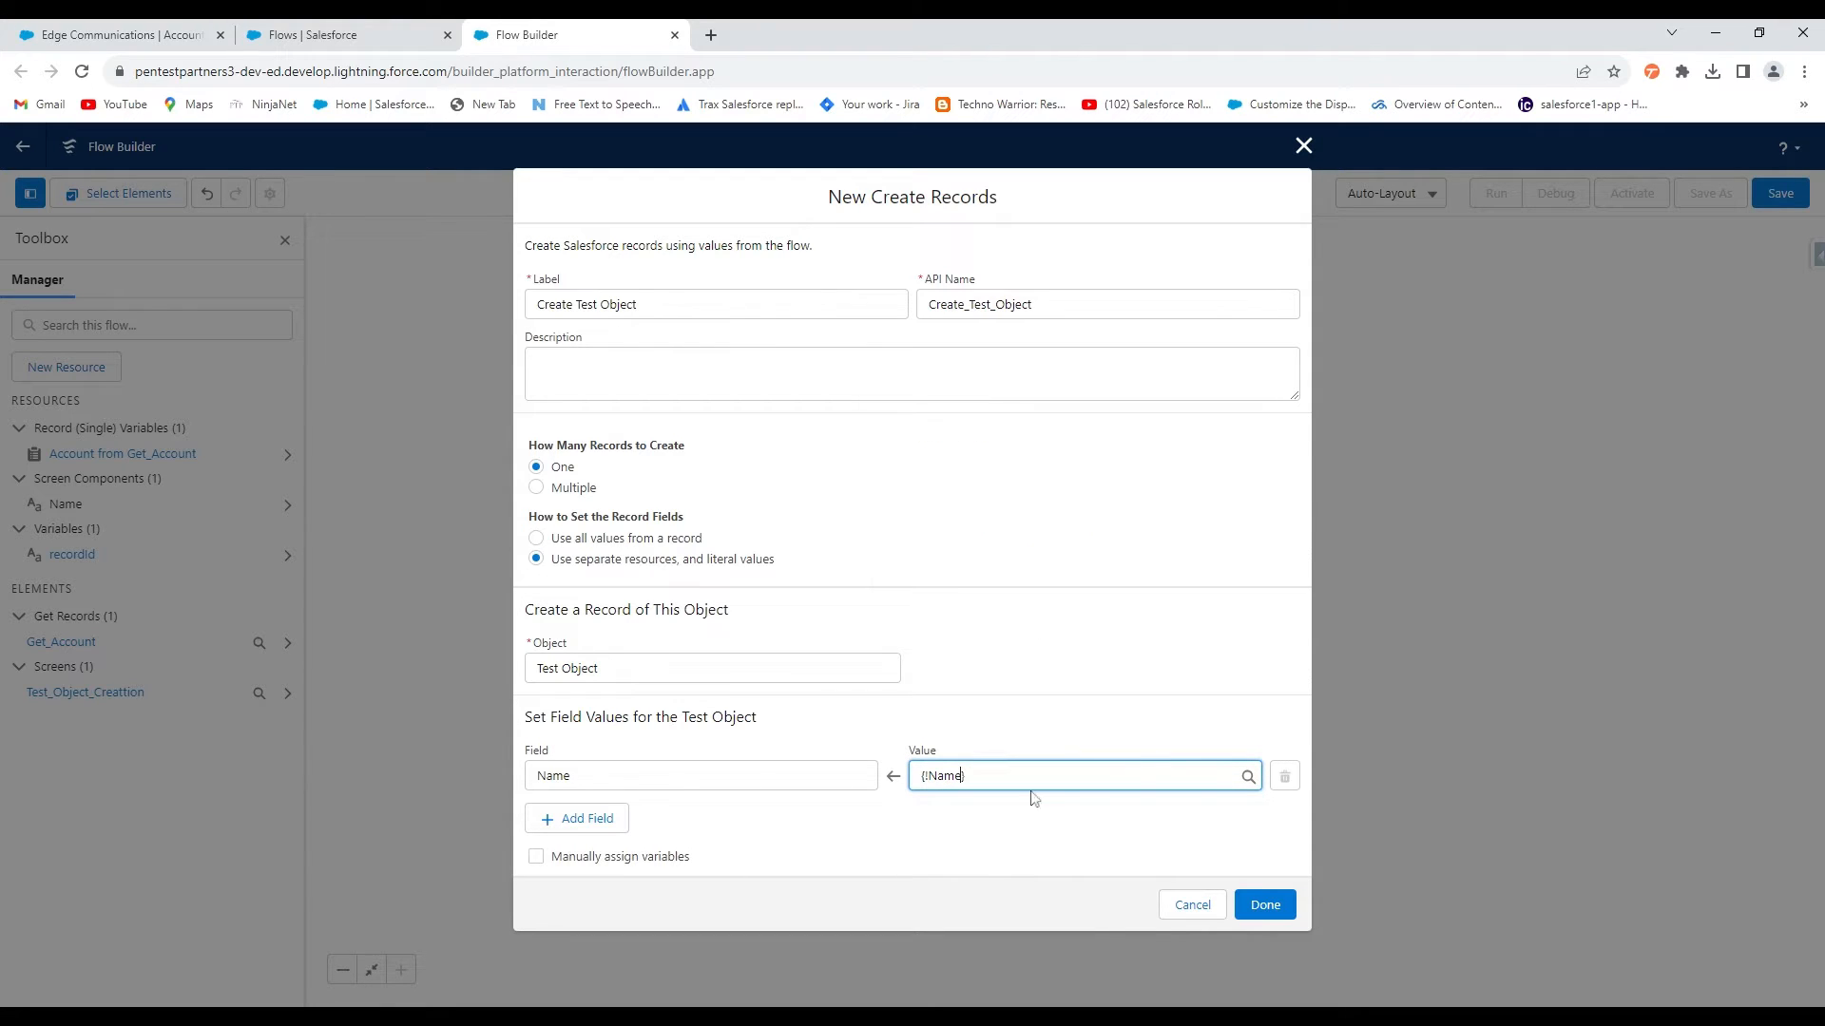
pyautogui.moveTo(965, 776); pyautogui.dragTo(899, 778)
pyautogui.moveTo(572, 777); pyautogui.dragTo(464, 773)
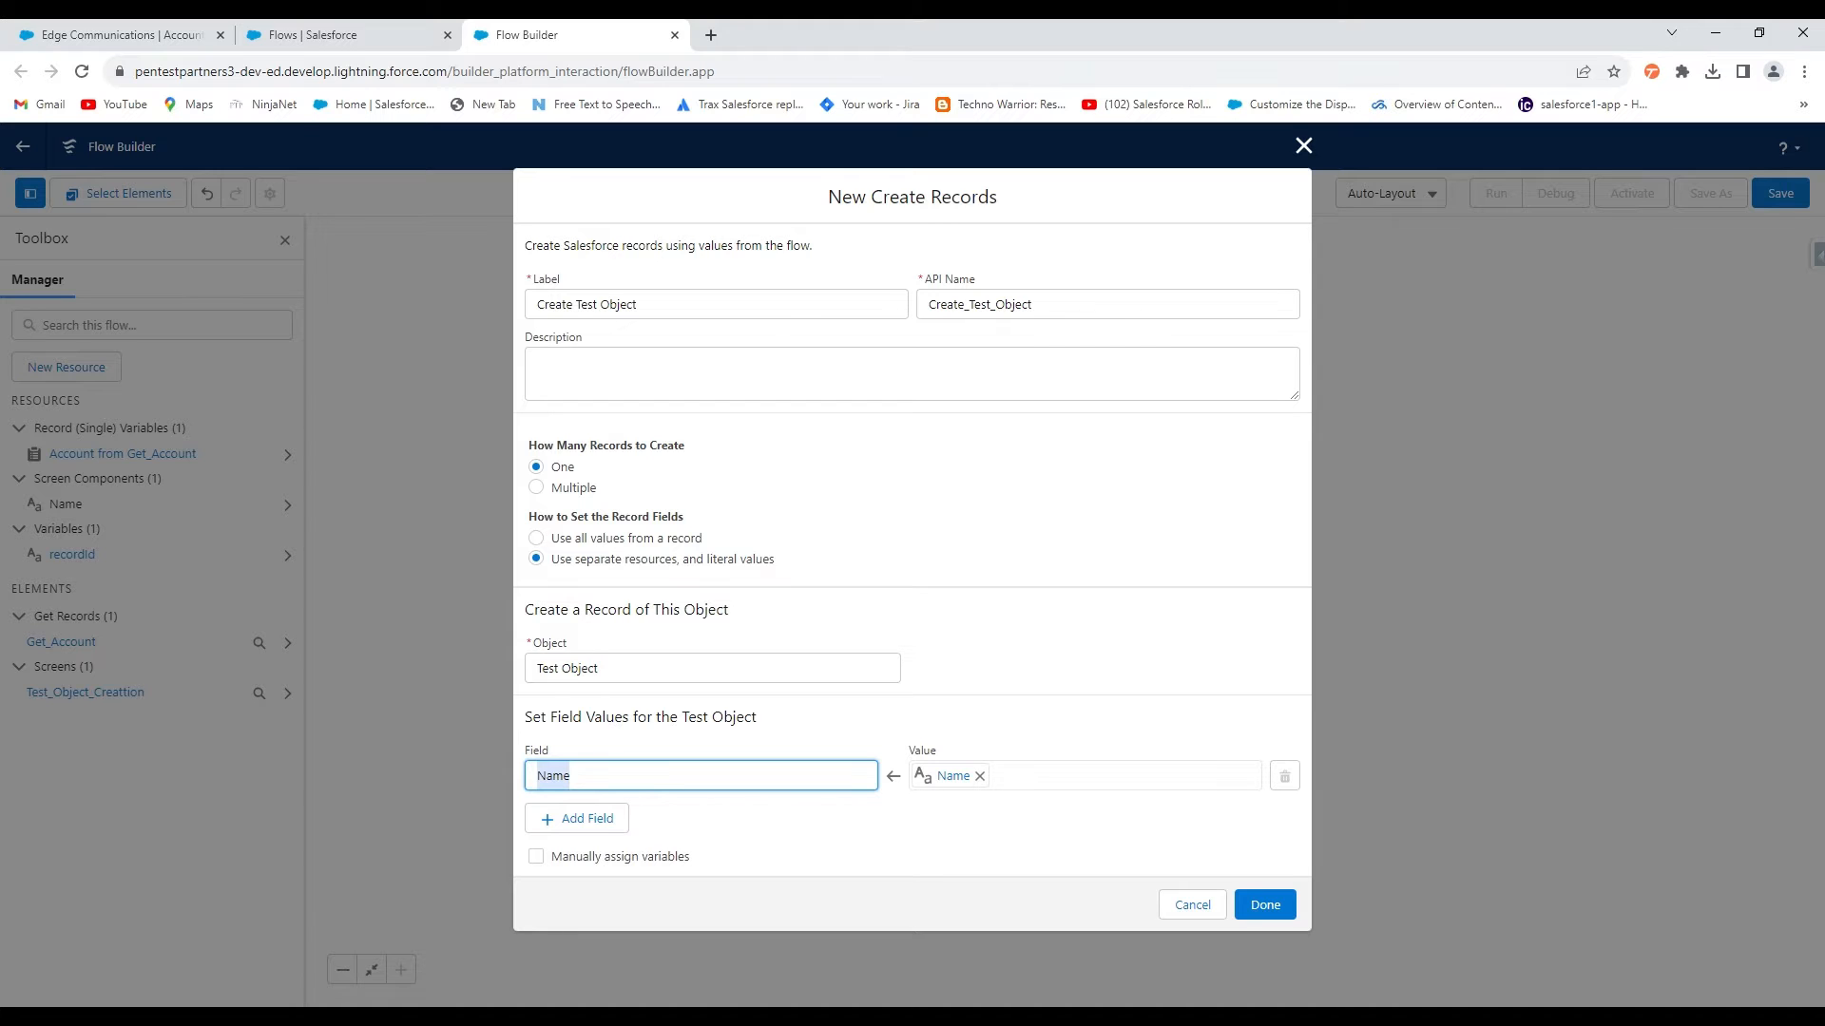
pyautogui.click(1260, 903)
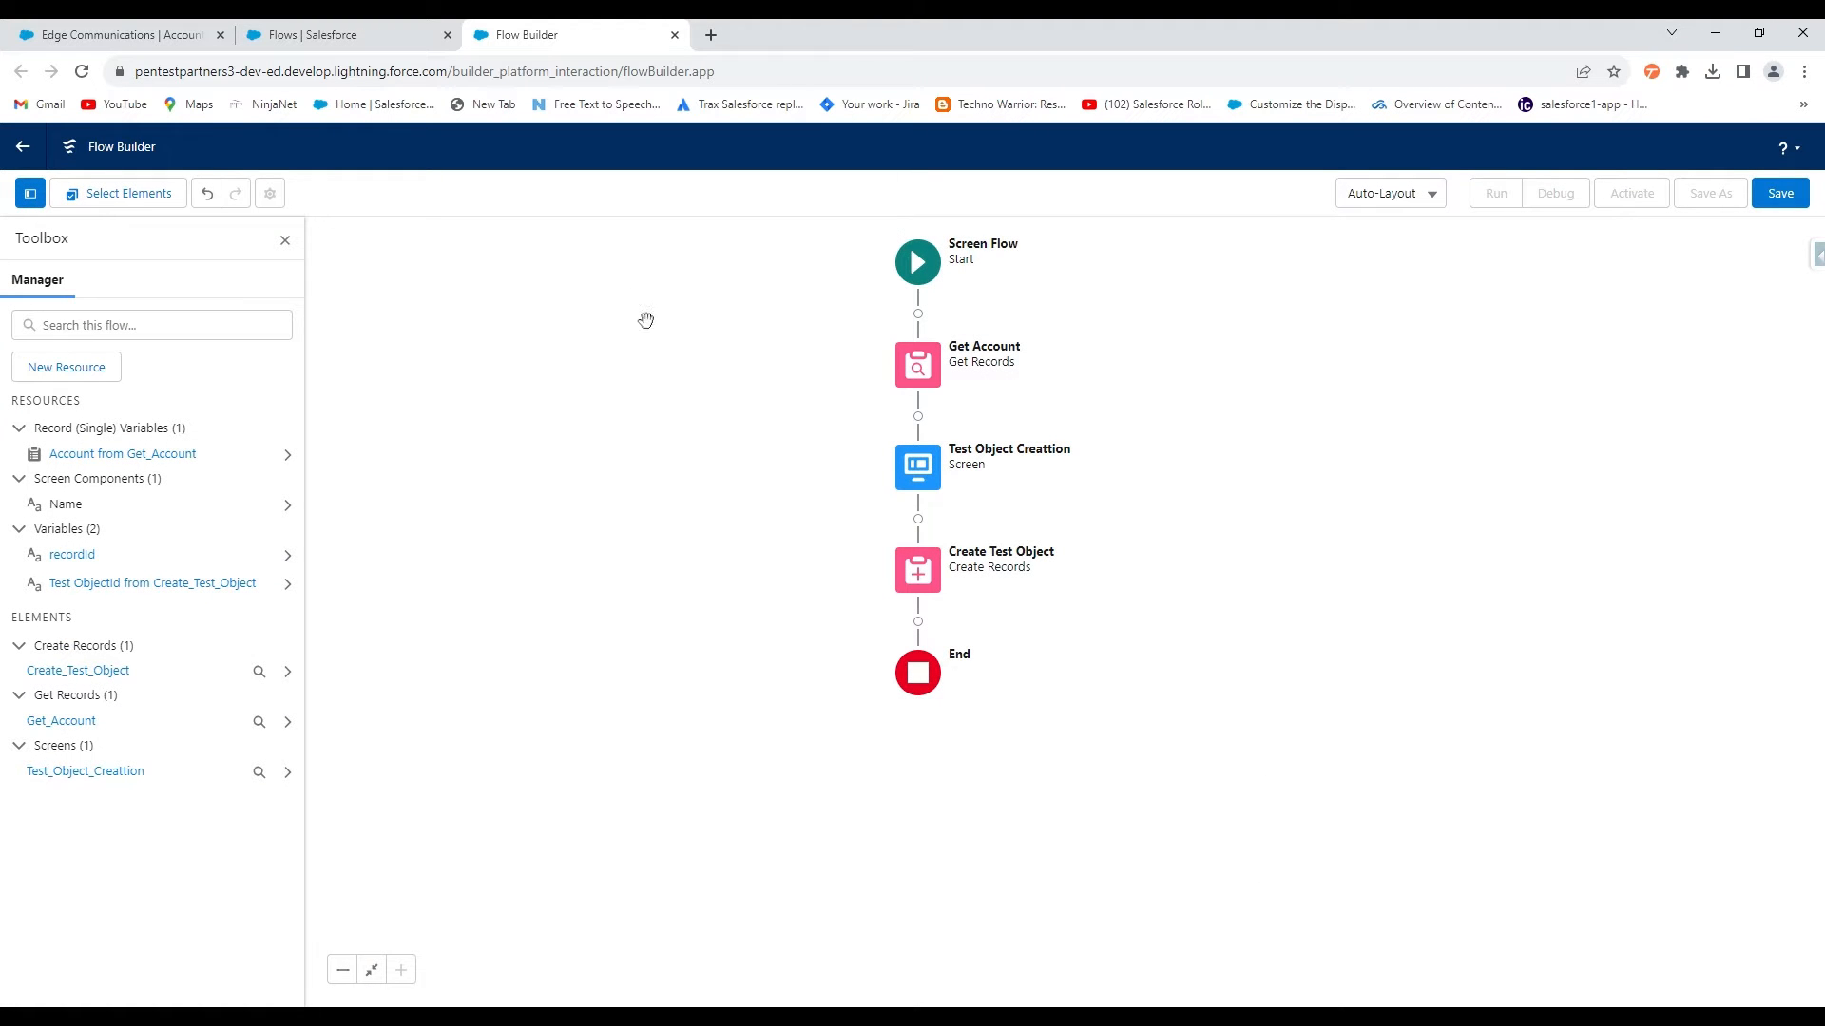
pyautogui.click(918, 364)
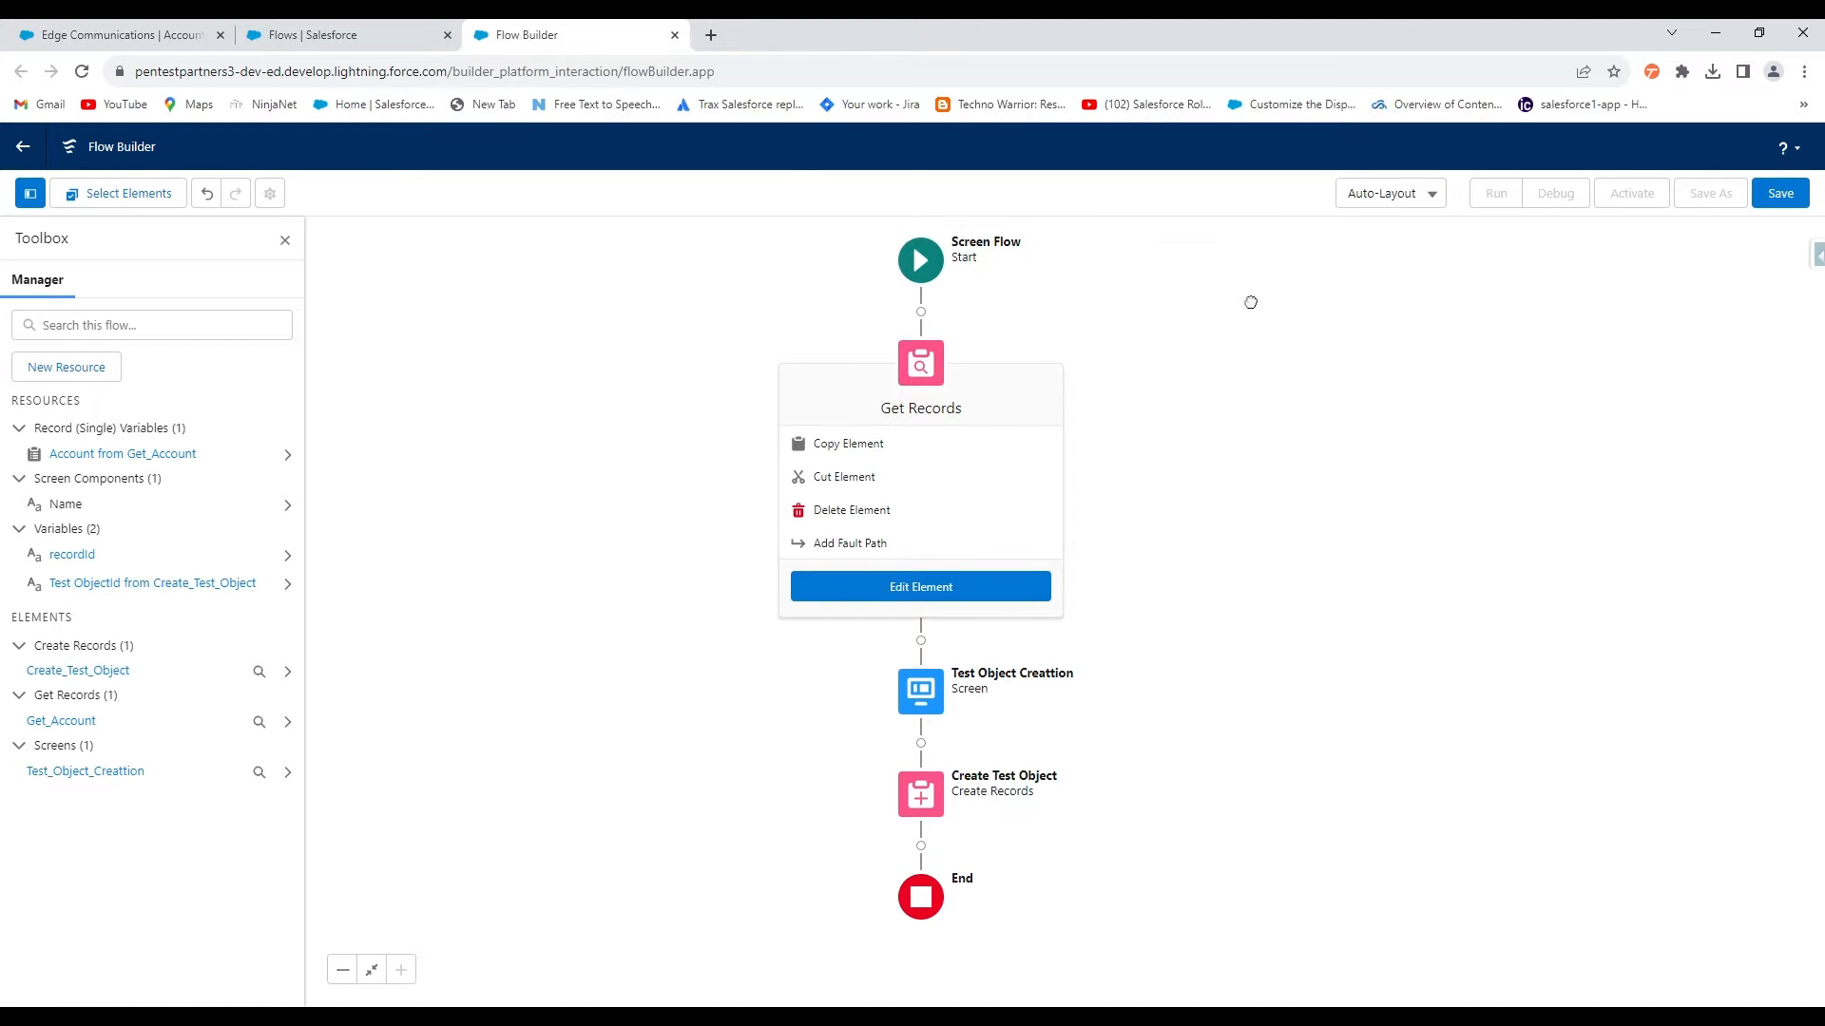
pyautogui.click(920, 690)
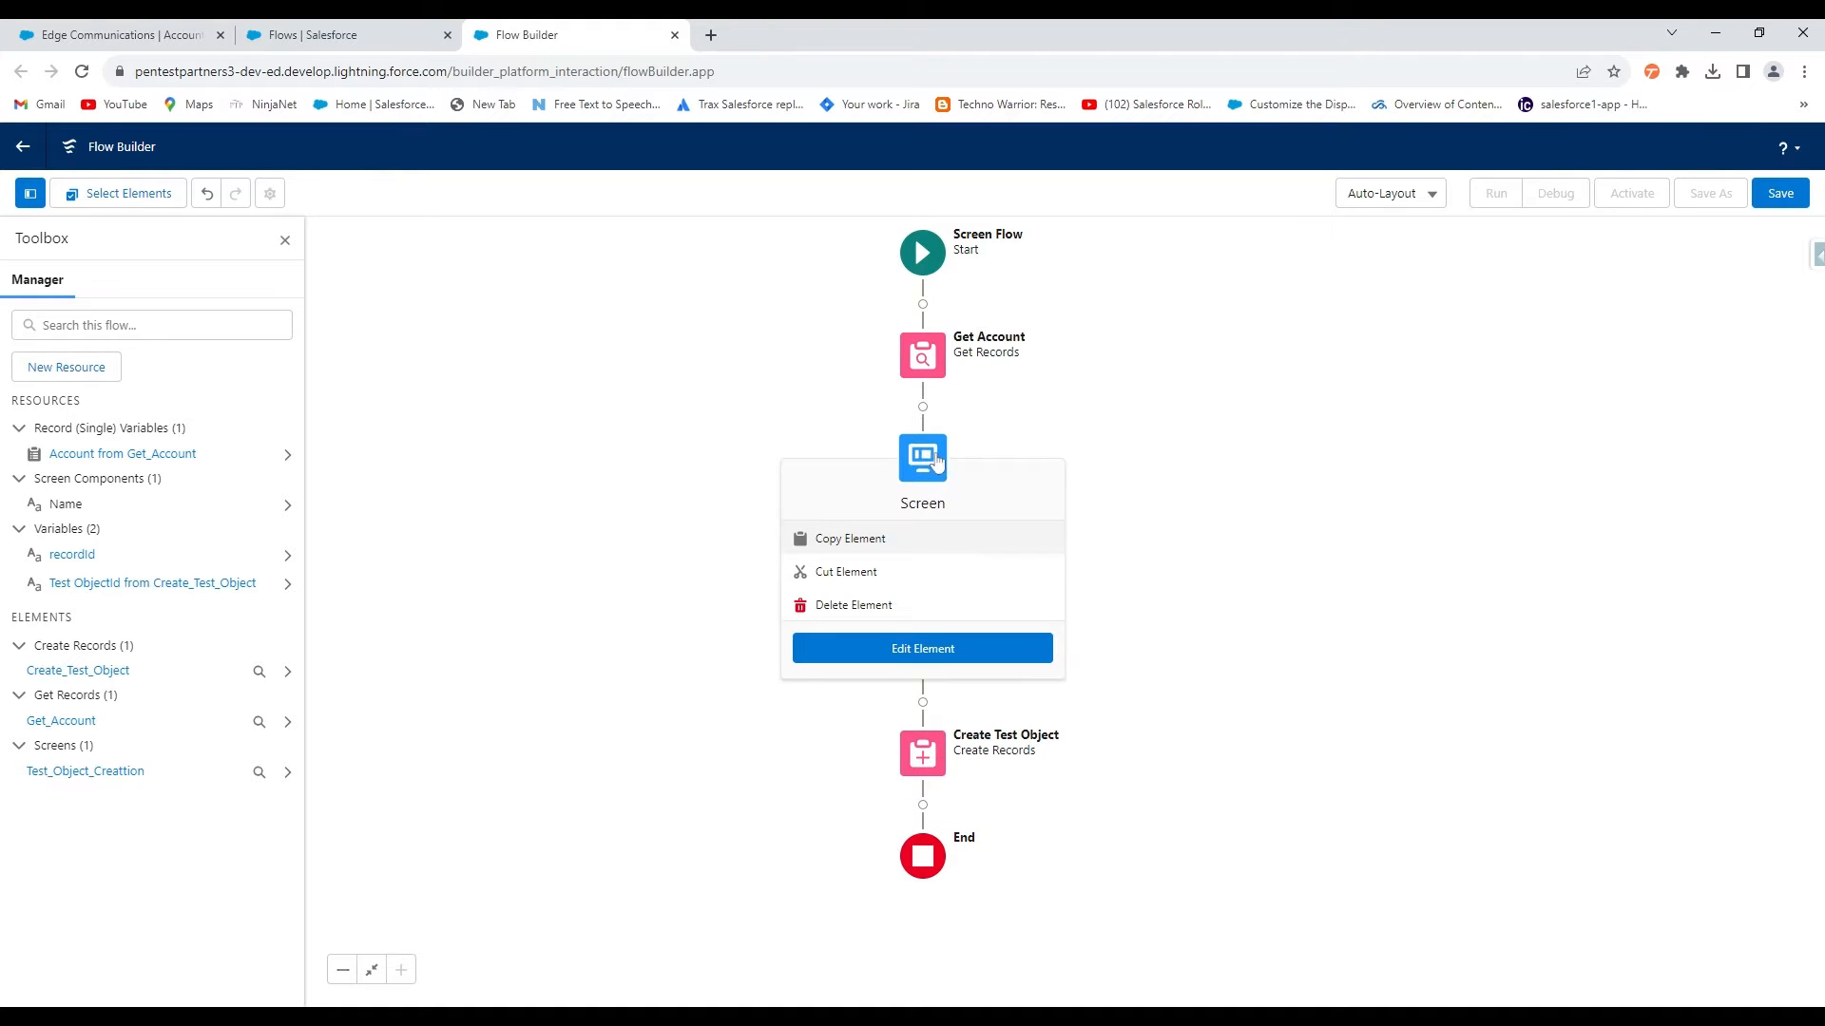
pyautogui.click(1102, 433)
pyautogui.click(922, 569)
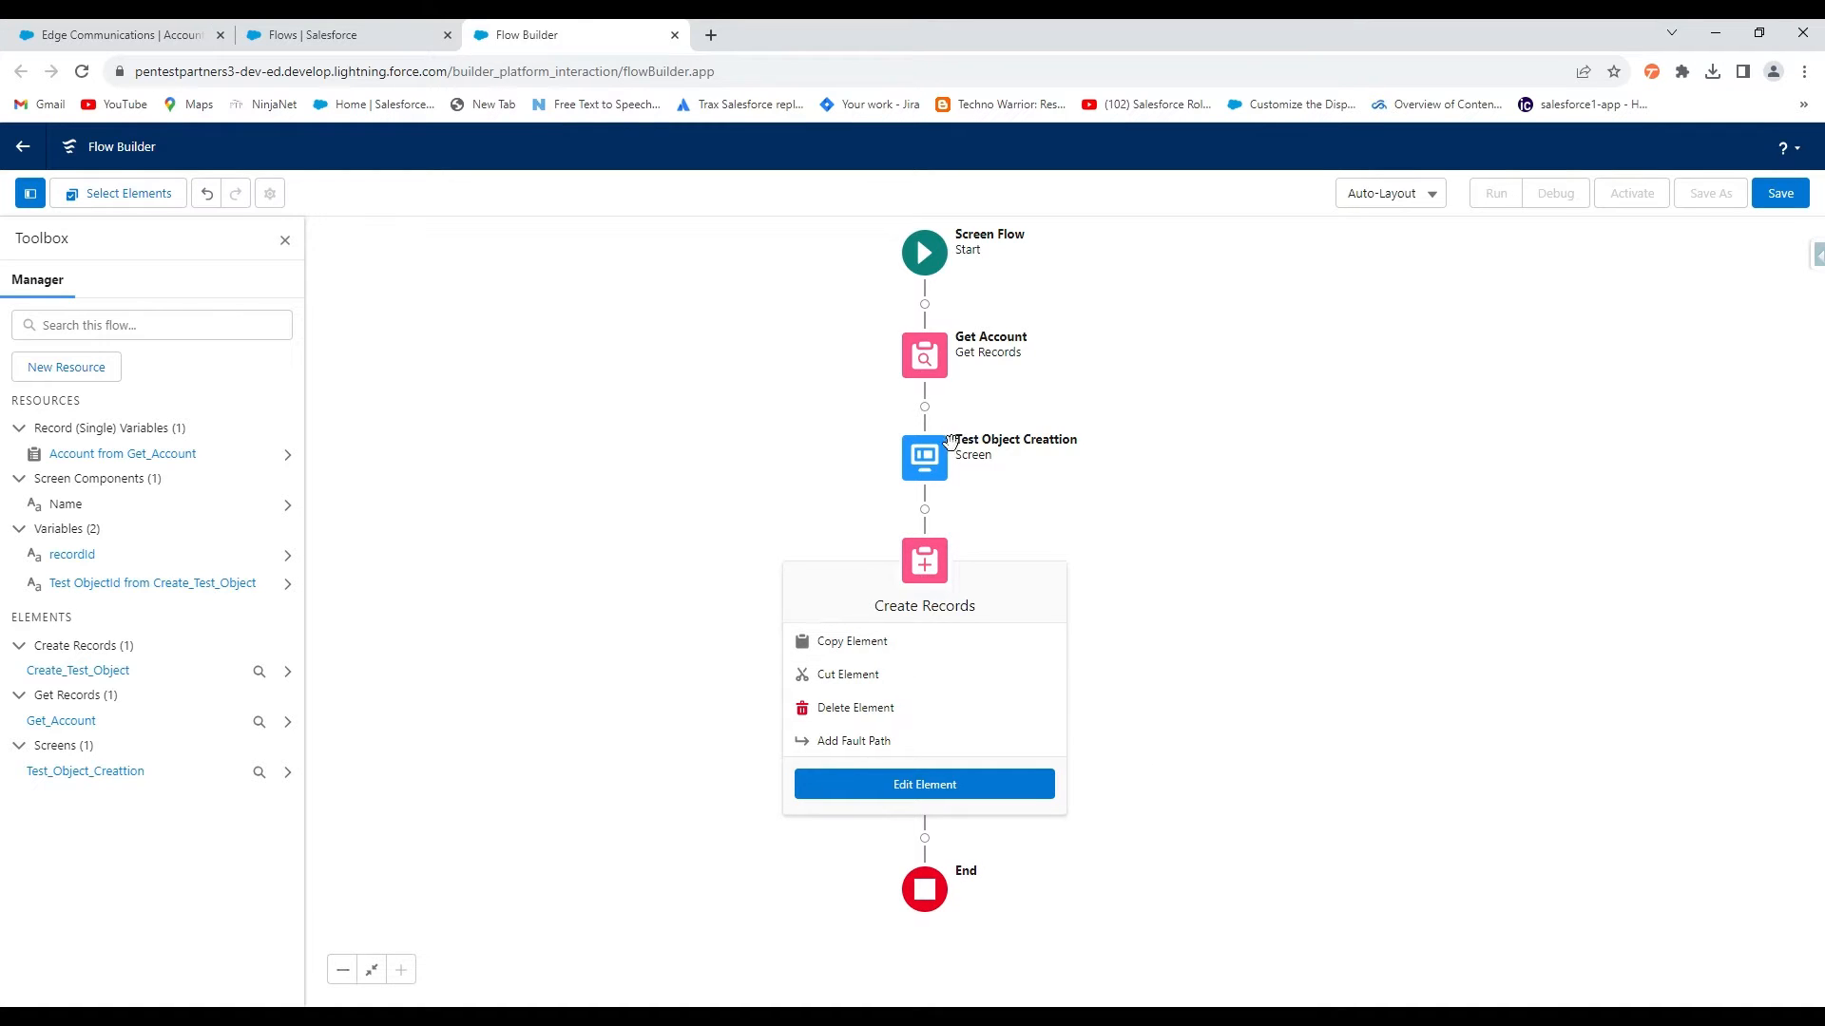
pyautogui.click(930, 459)
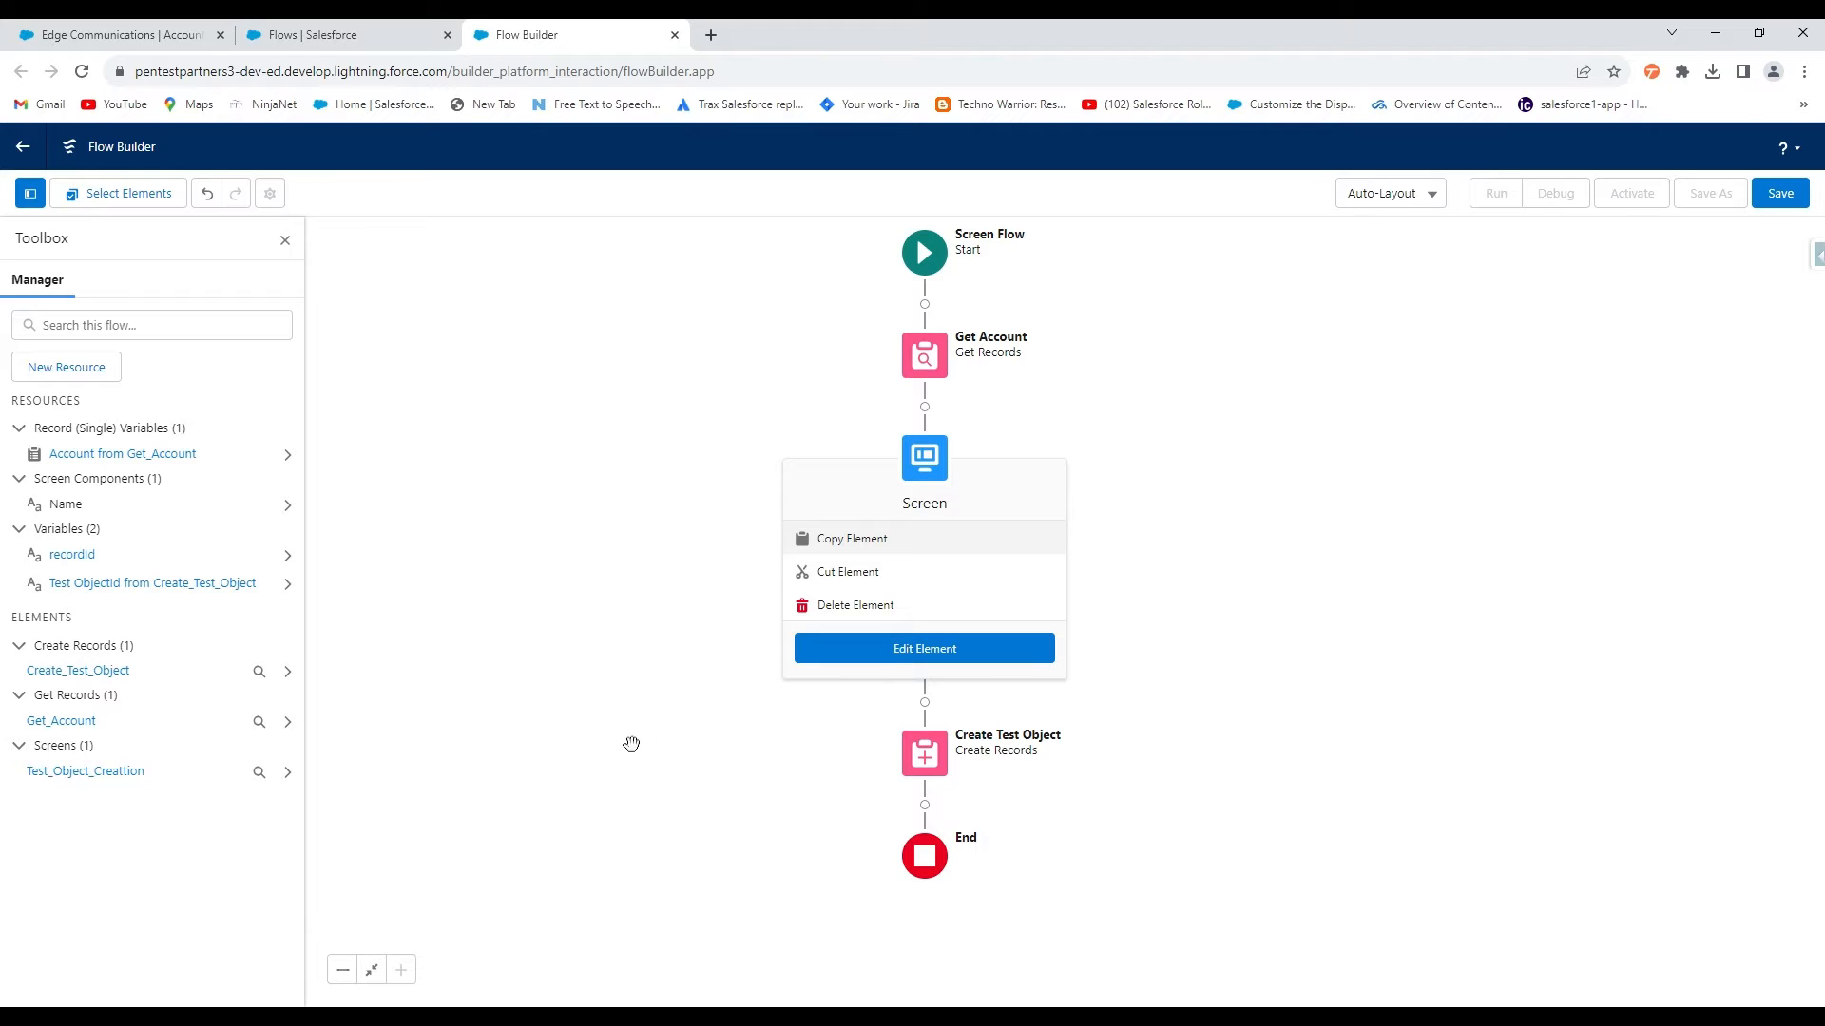
pyautogui.moveTo(1613, 732); pyautogui.dragTo(1612, 724)
pyautogui.moveTo(1339, 545); pyautogui.dragTo(1343, 530)
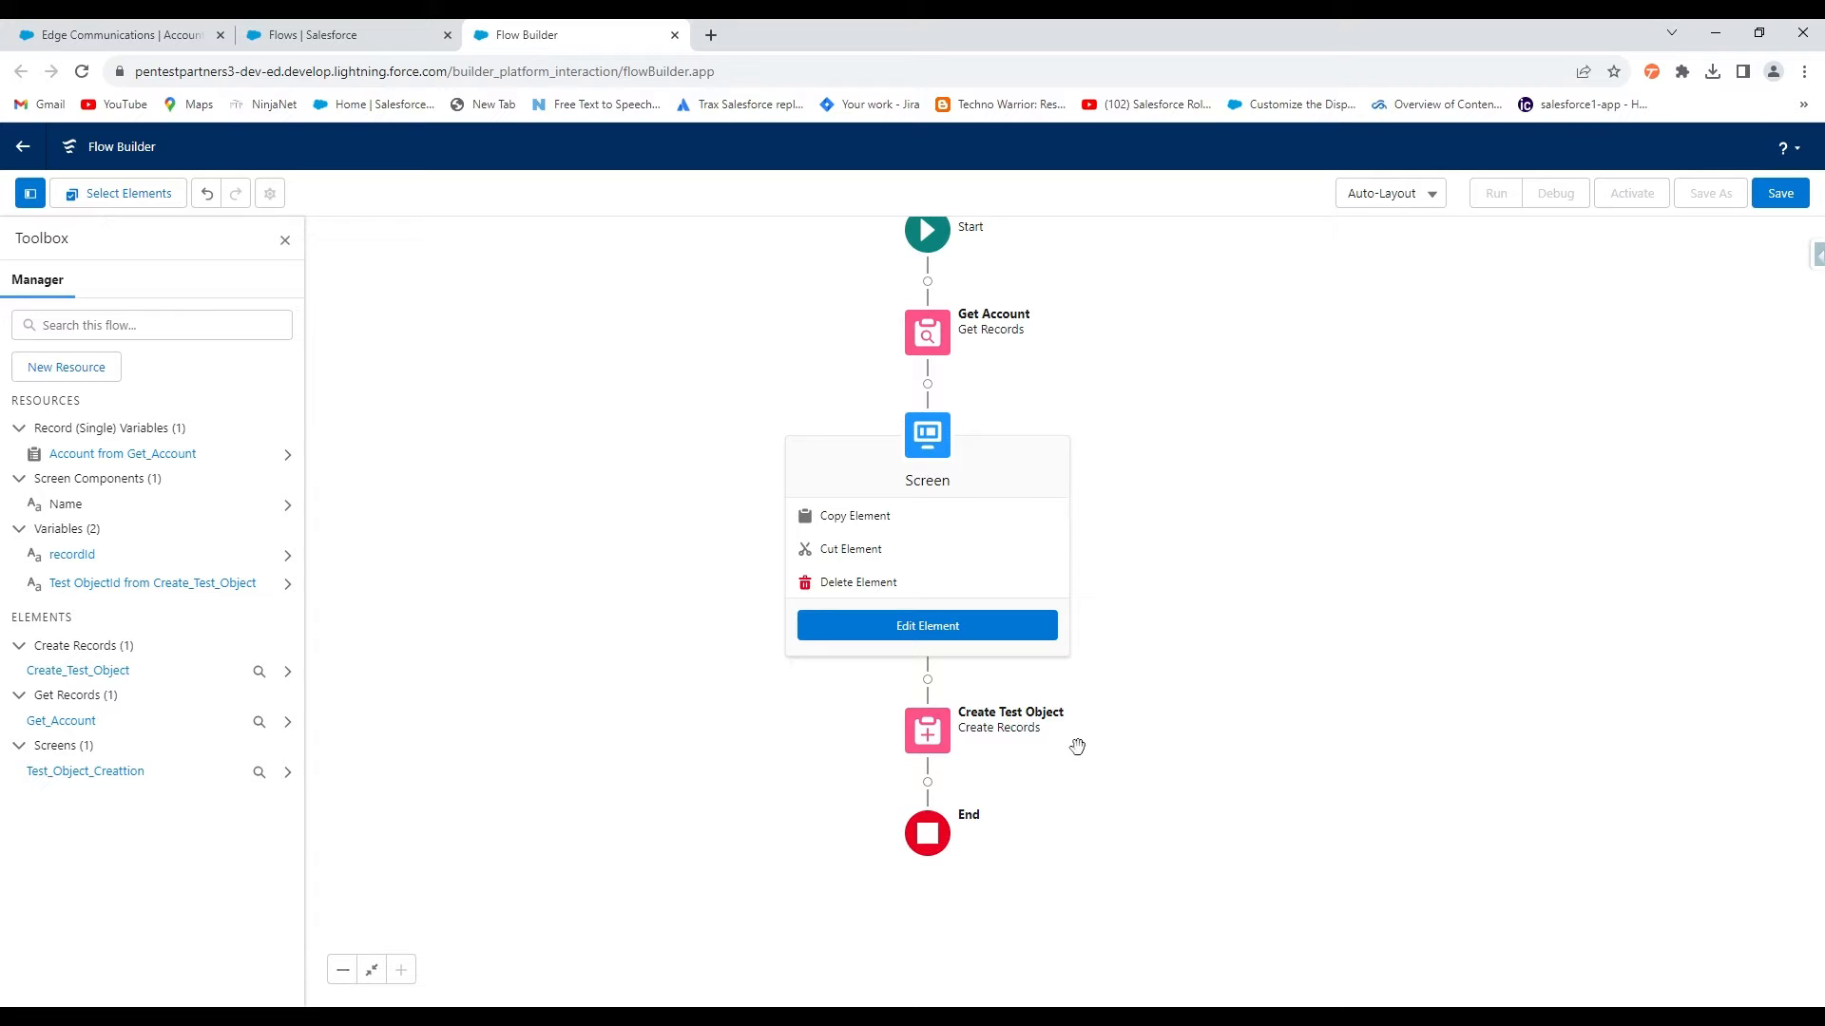
# Add an Update Records element labelled 'Update Account', using specified conditions
pyautogui.click(928, 782)
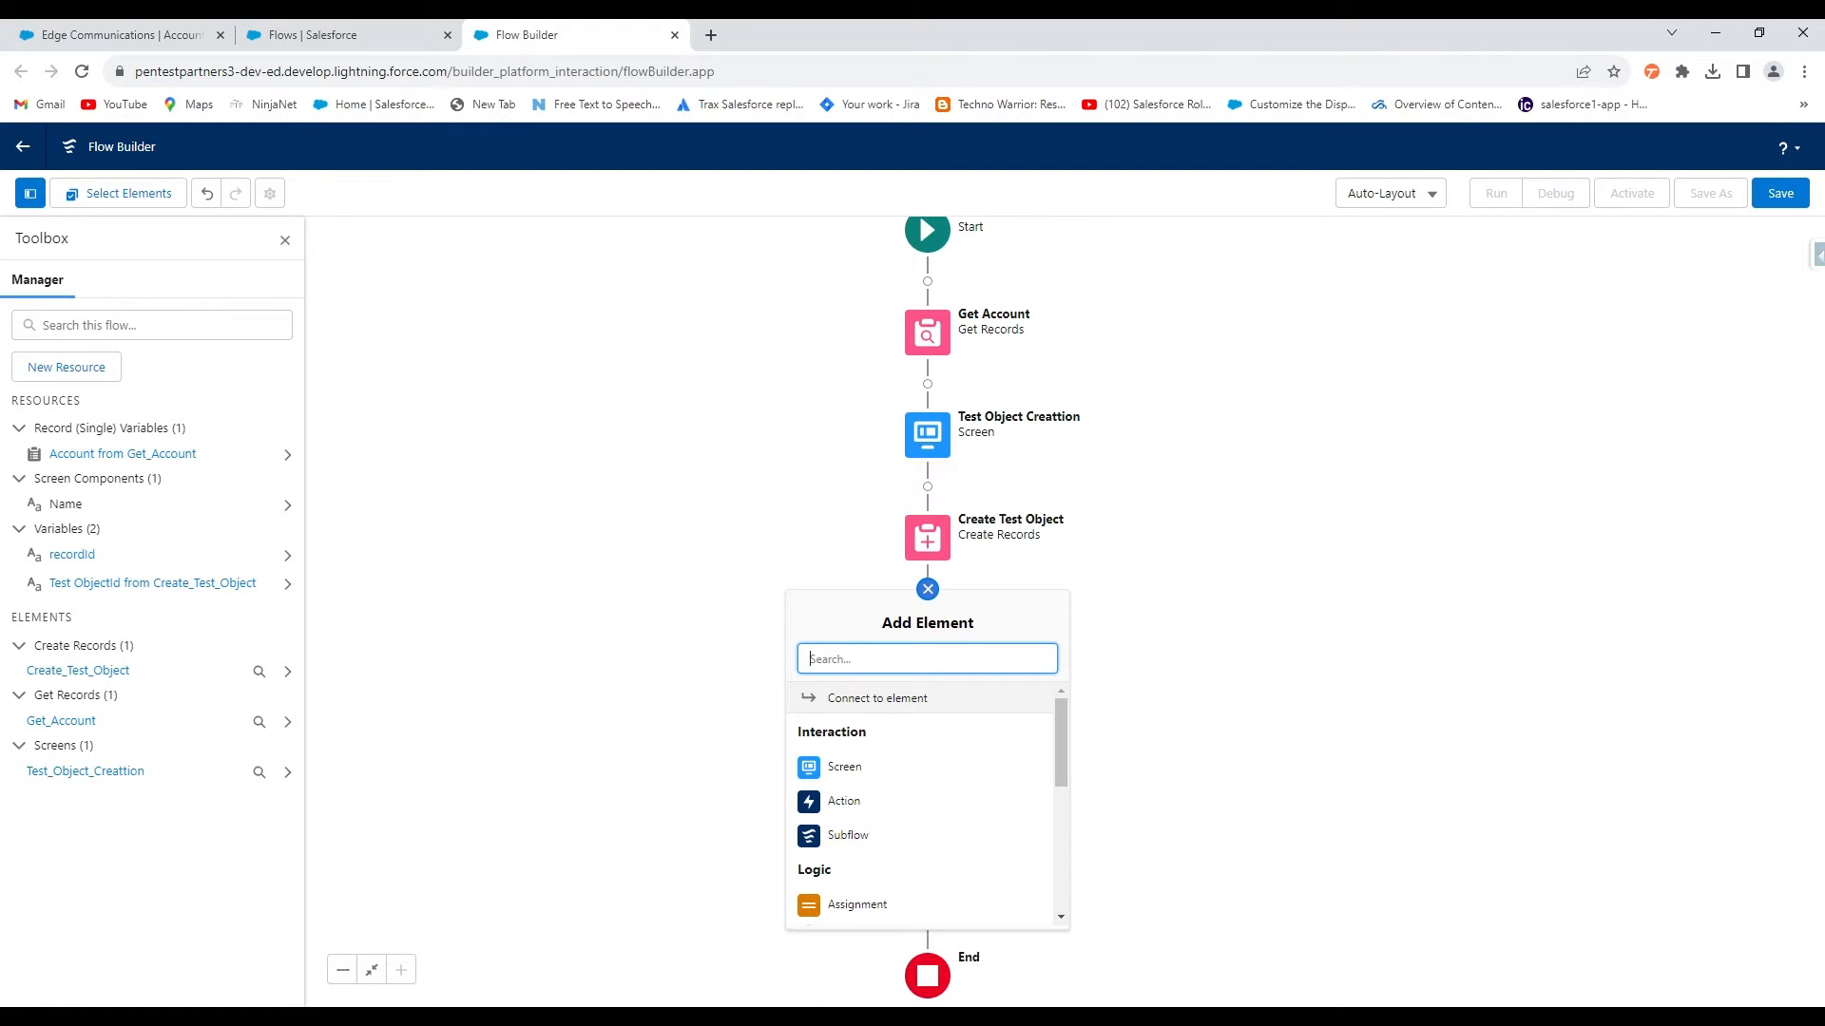
pyautogui.write('uod')
pyautogui.press('BackSpace')
pyautogui.press('BackSpace')
pyautogui.press('BackSpace')
pyautogui.write('up')
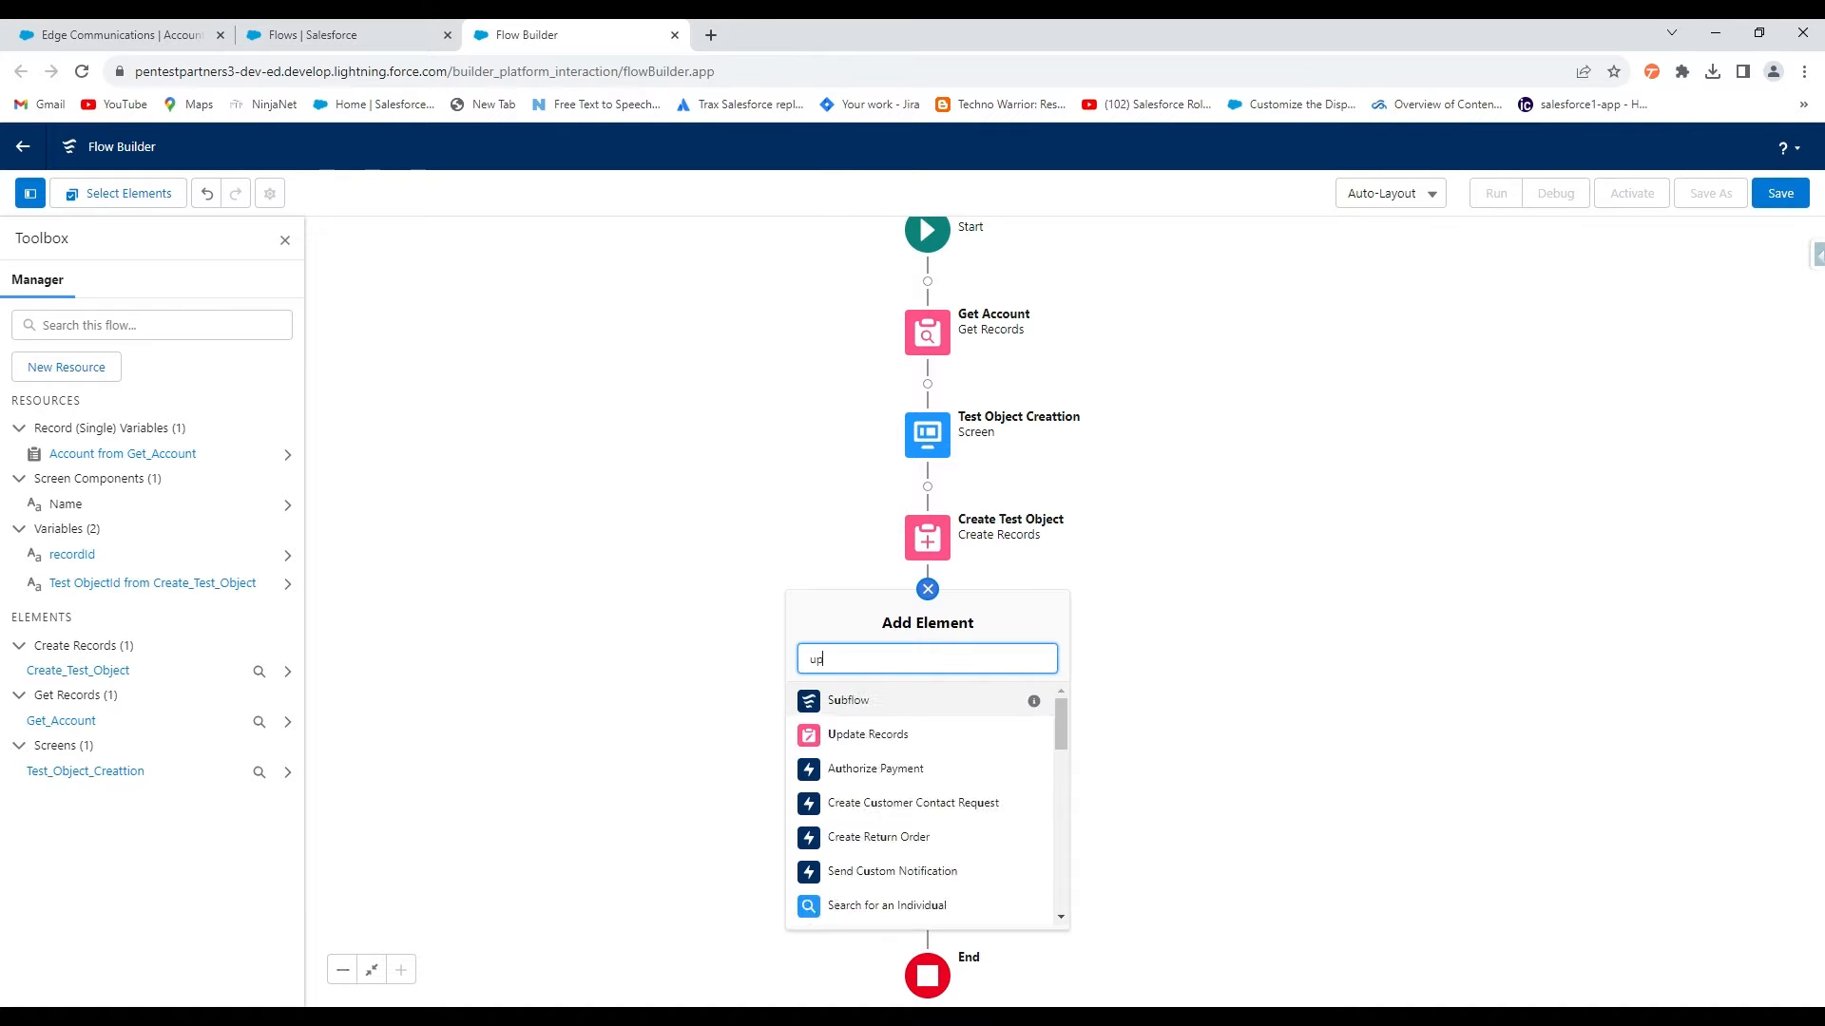
pyautogui.write('date')
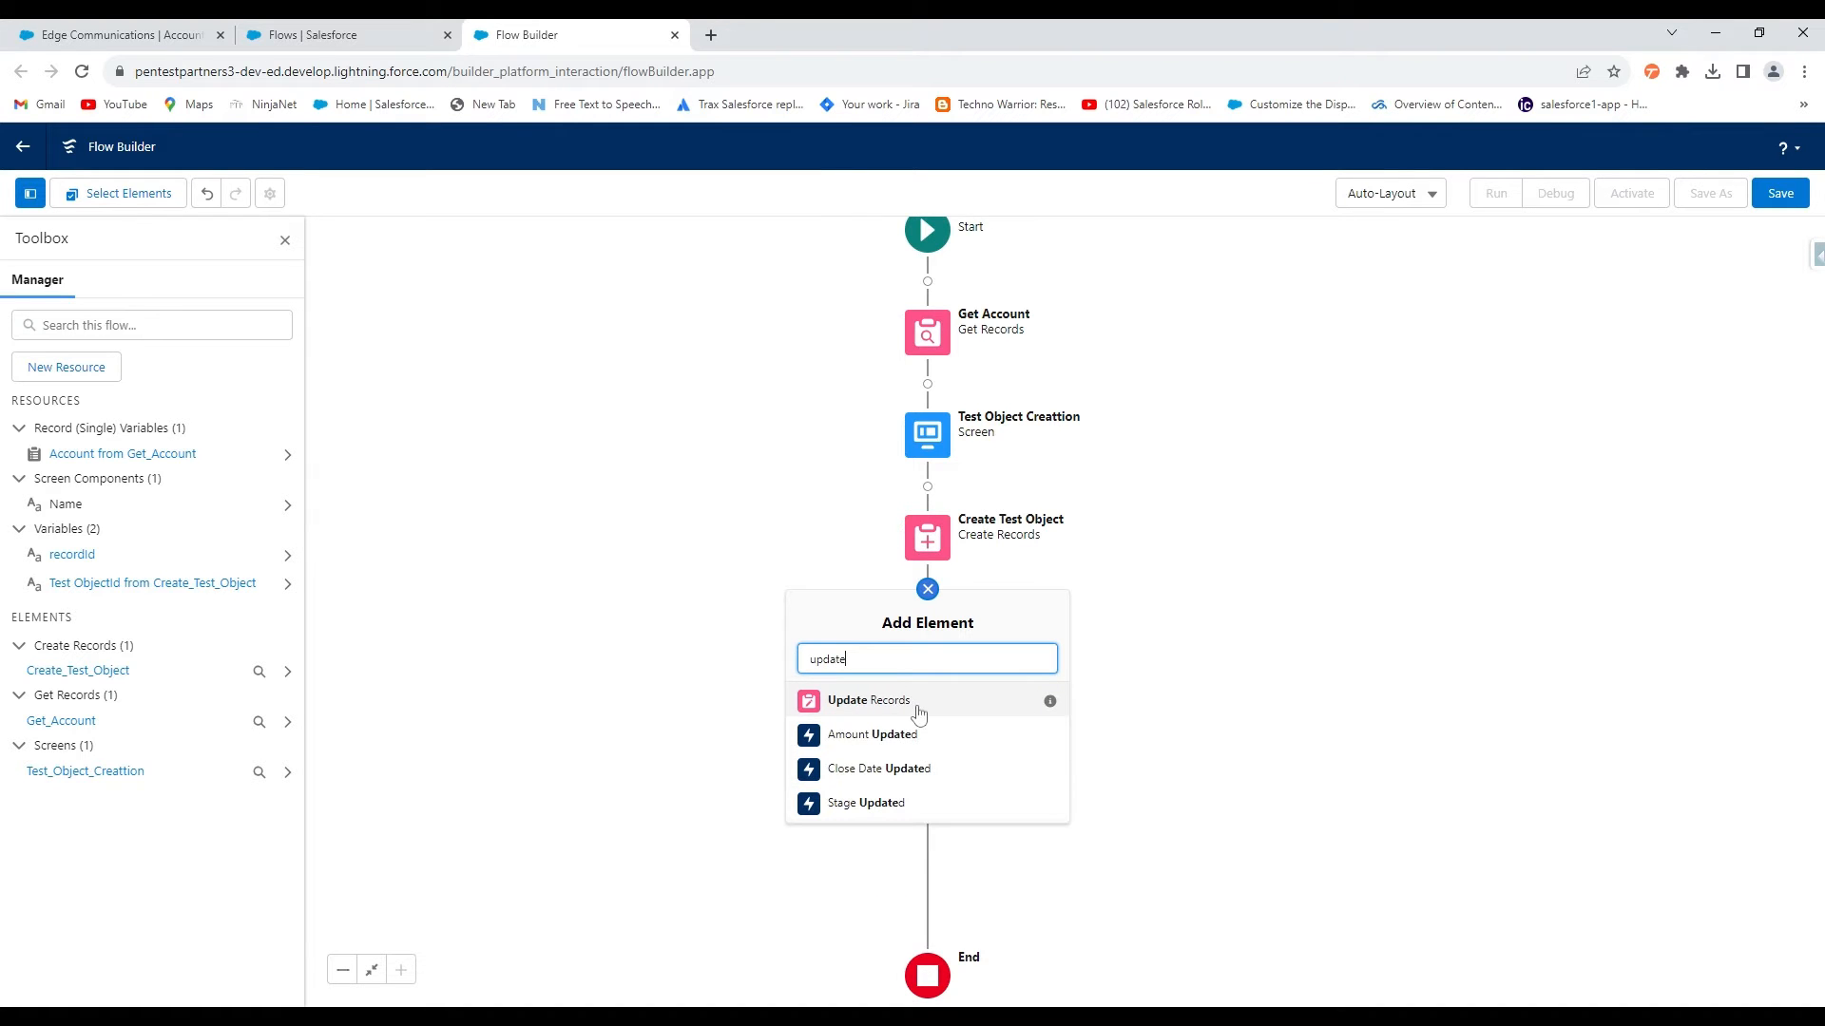
pyautogui.click(869, 701)
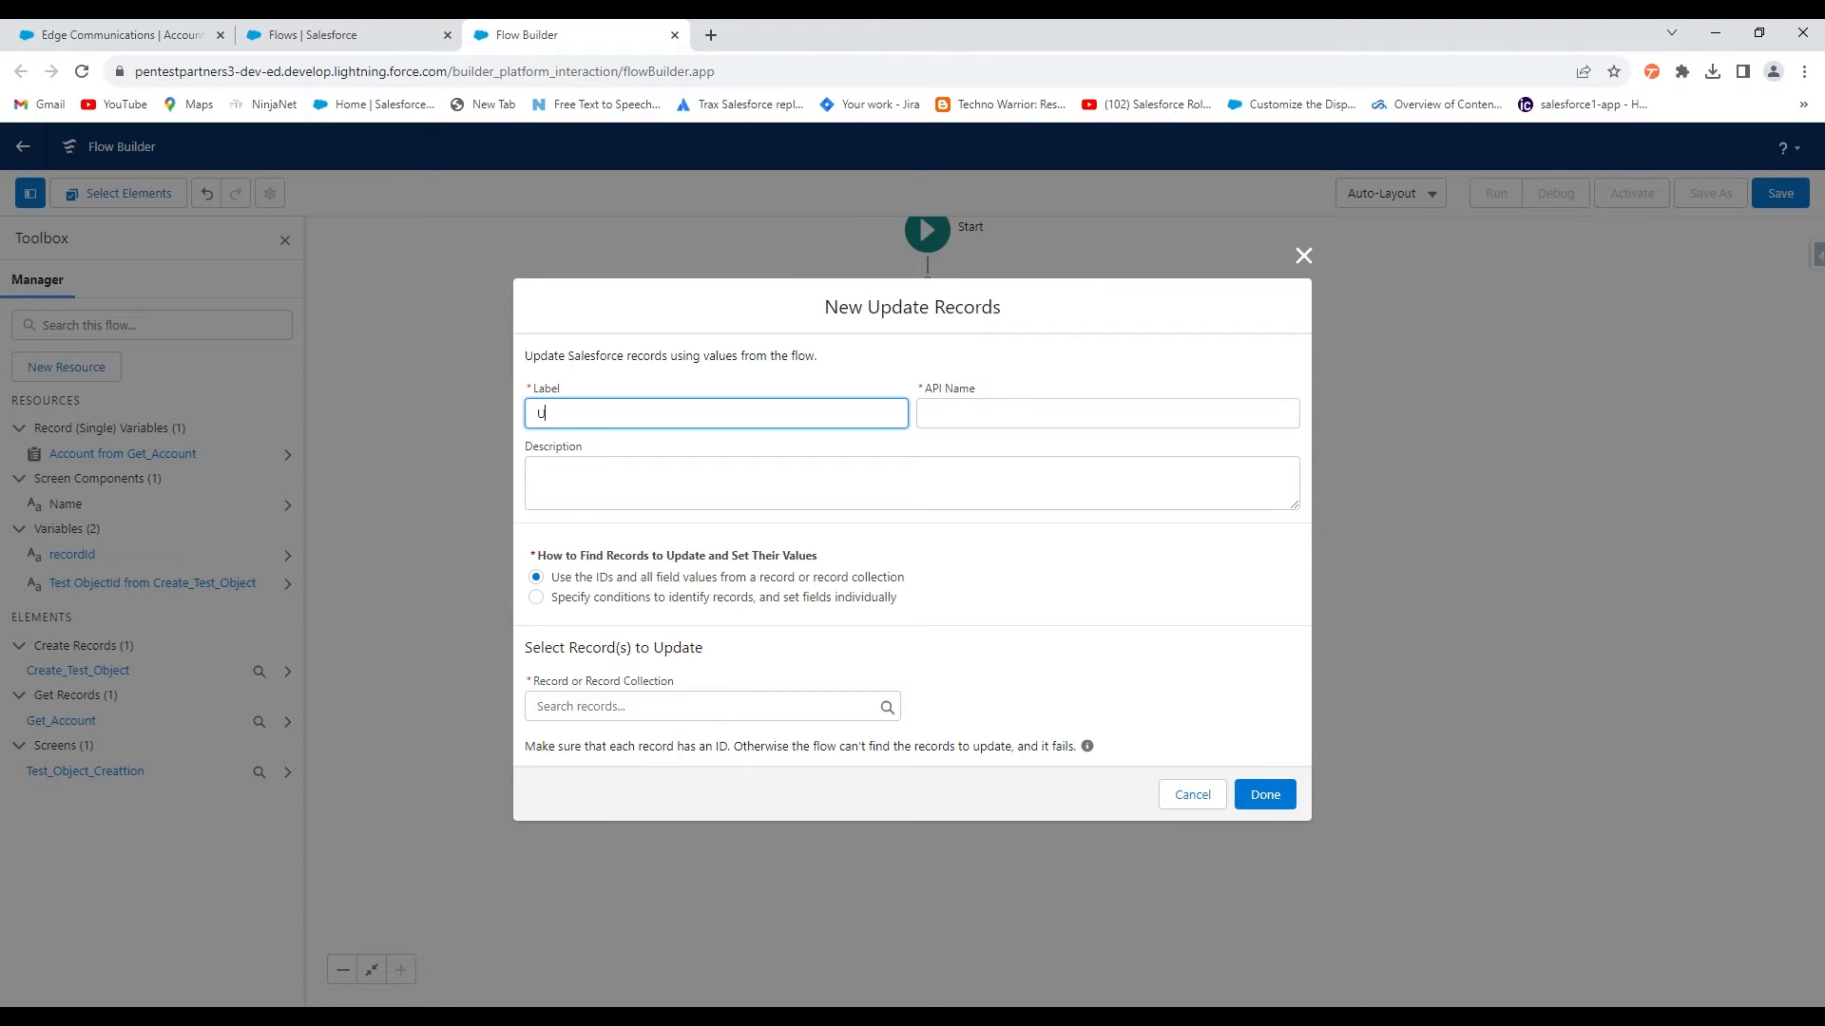
pyautogui.press('BackSpace')
pyautogui.press('BackSpace')
pyautogui.click(593, 600)
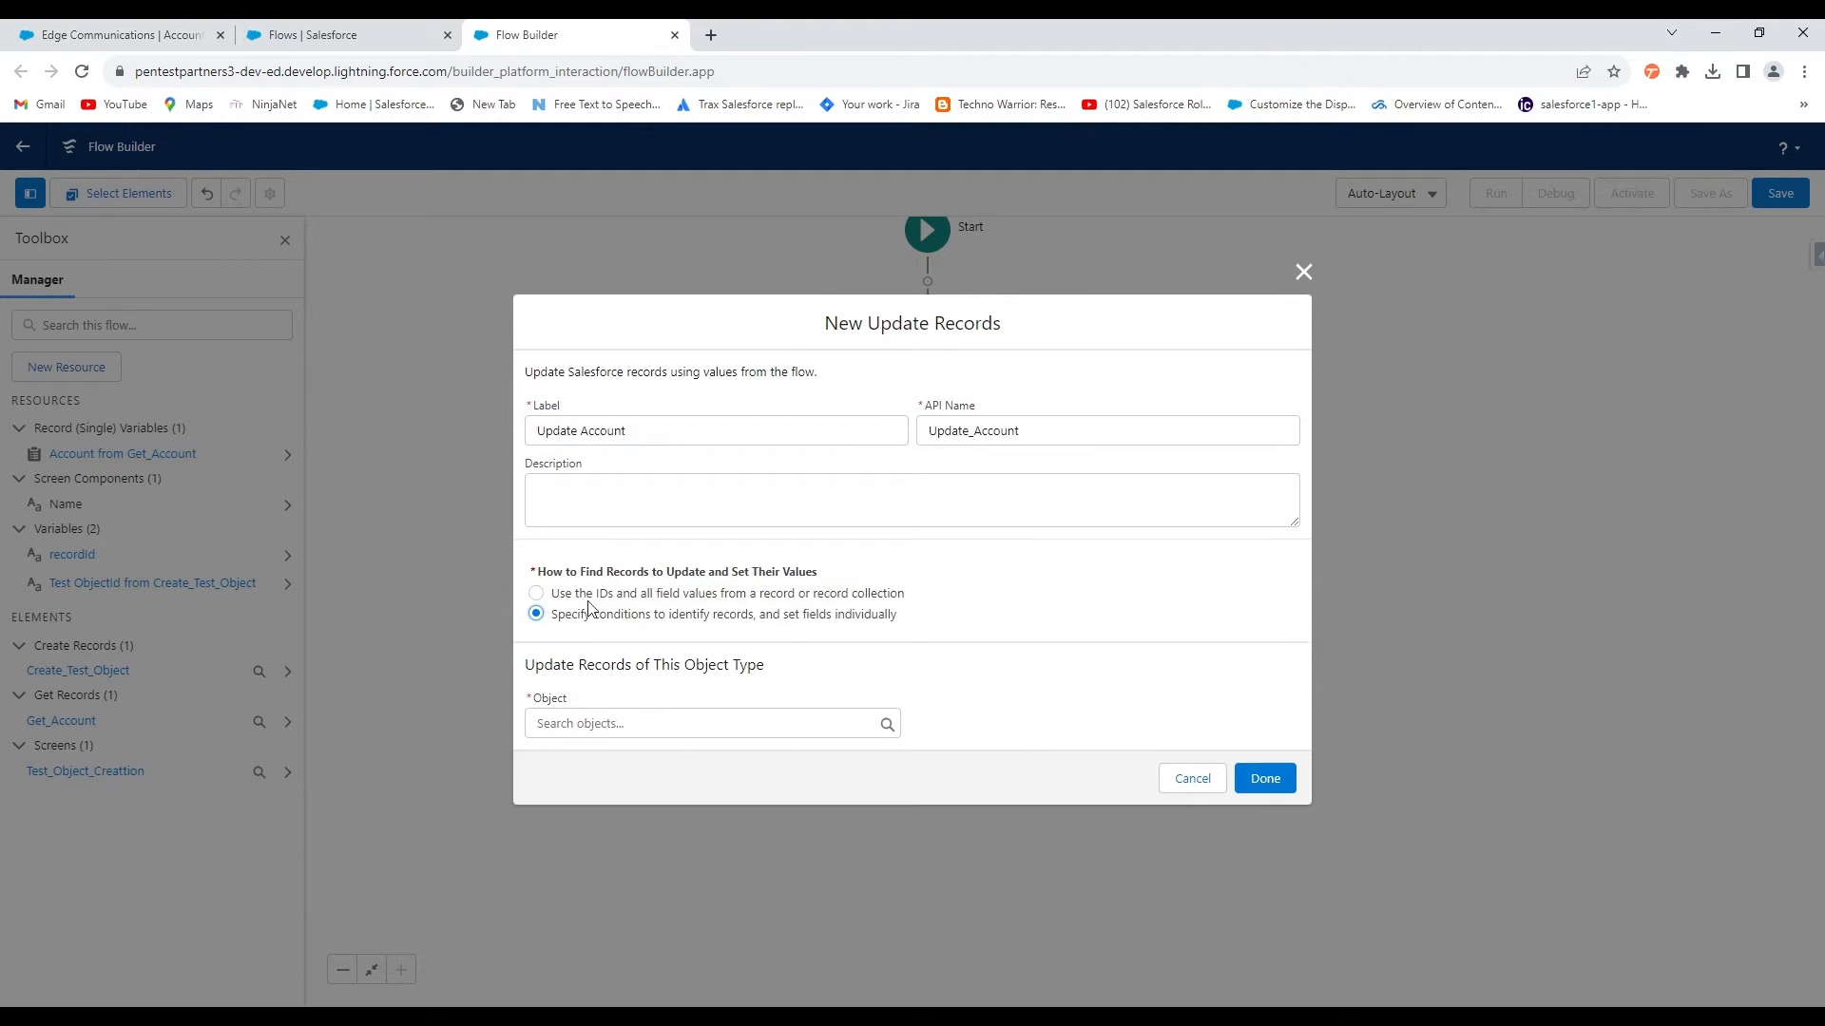
# Target Account records where Id equals recordId
pyautogui.click(662, 727)
pyautogui.write('account')
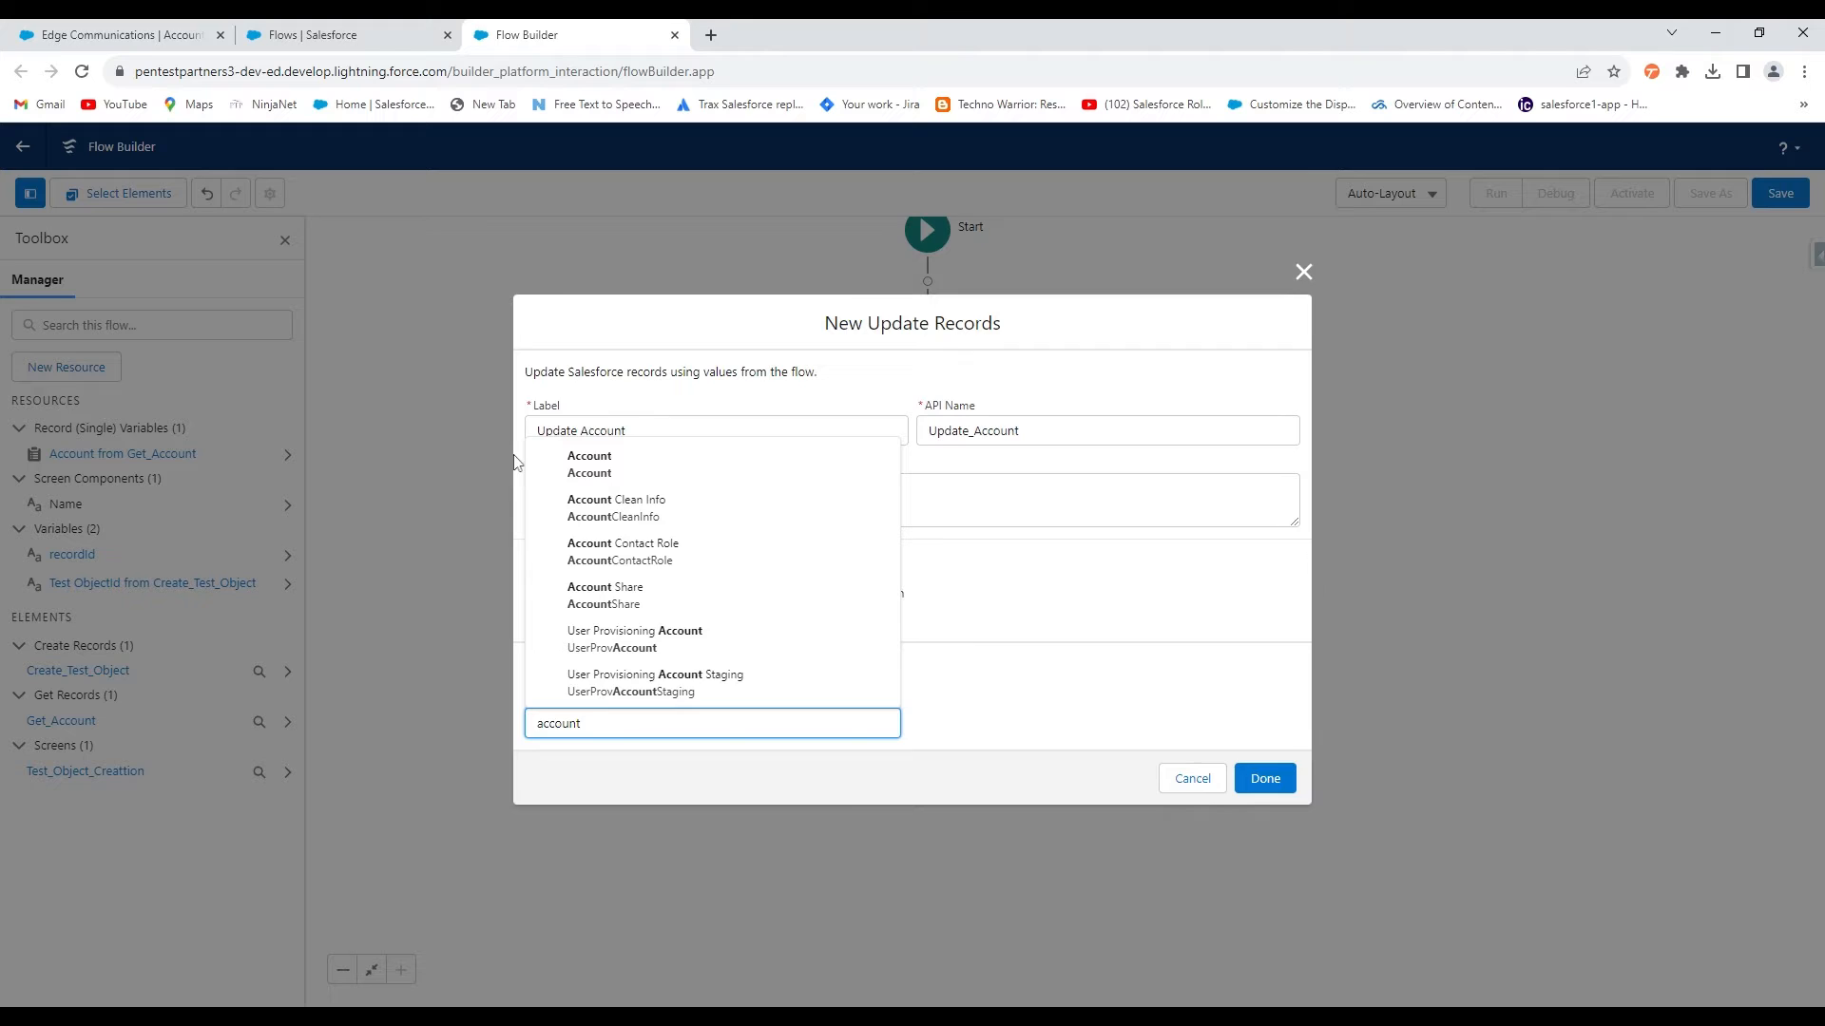
pyautogui.click(571, 465)
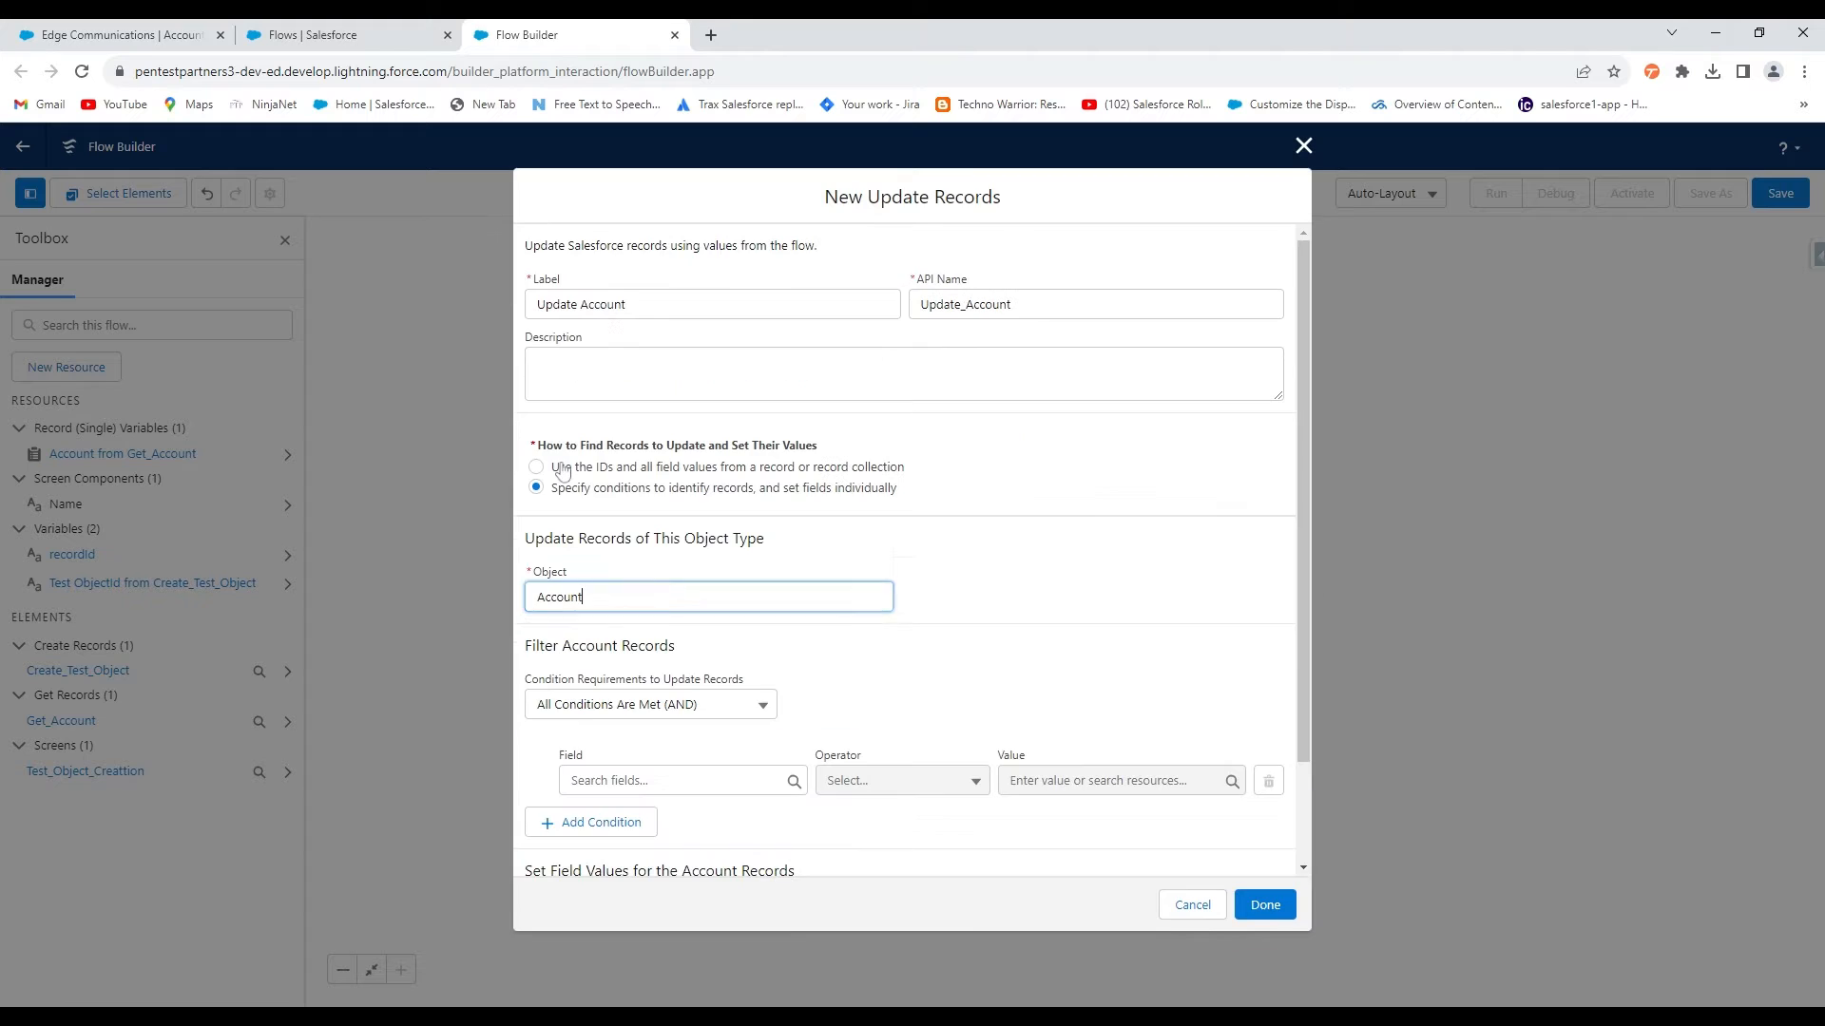
pyautogui.click(672, 781)
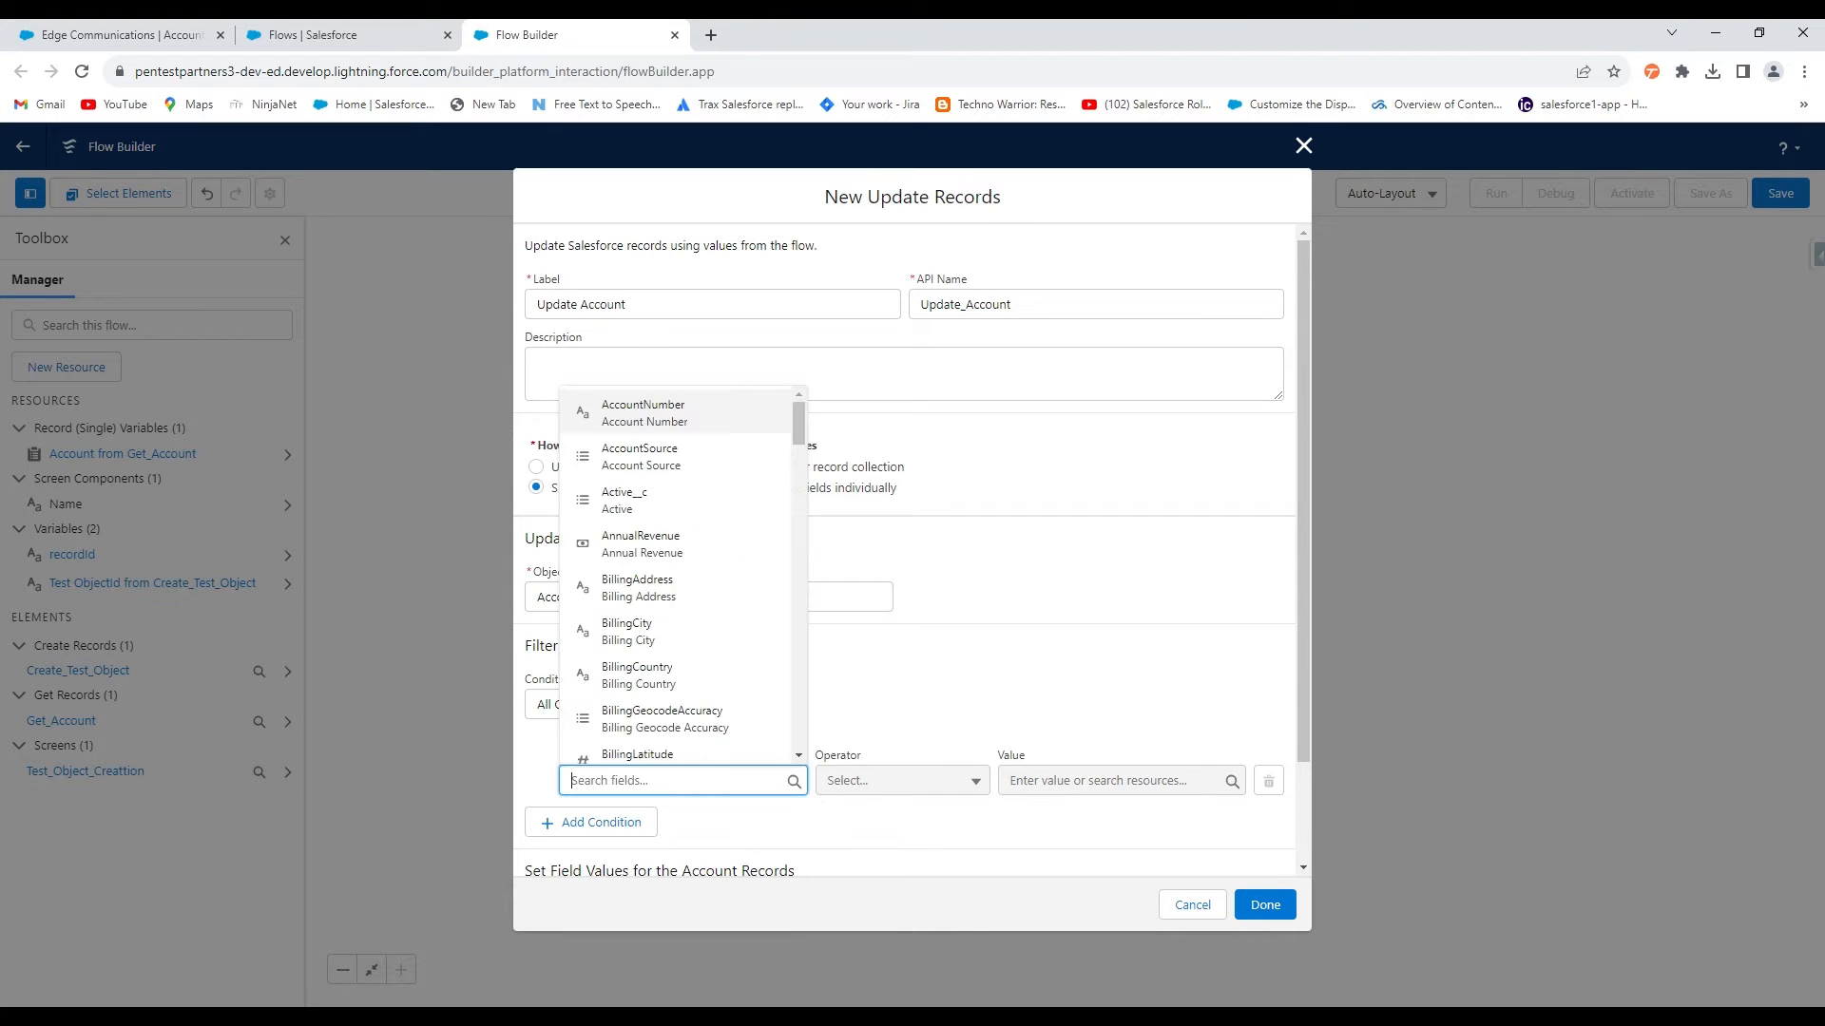
pyautogui.write('id')
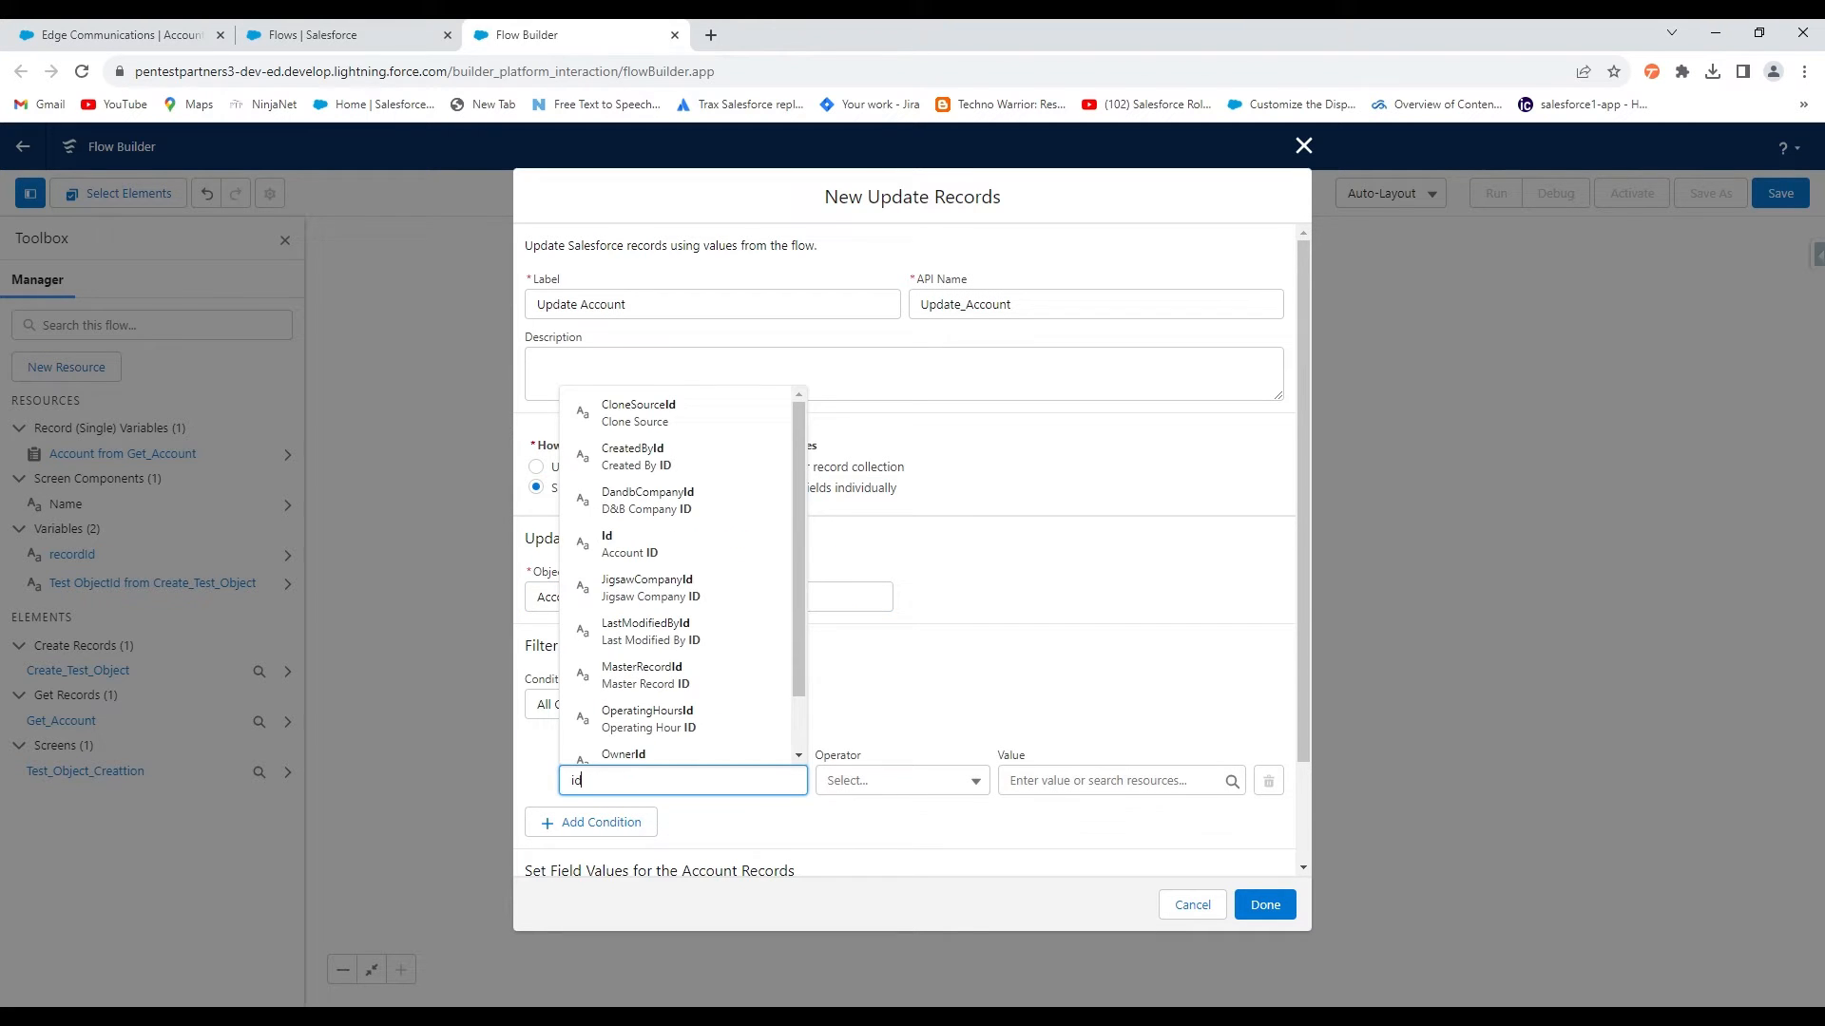
pyautogui.click(682, 552)
pyautogui.click(1103, 781)
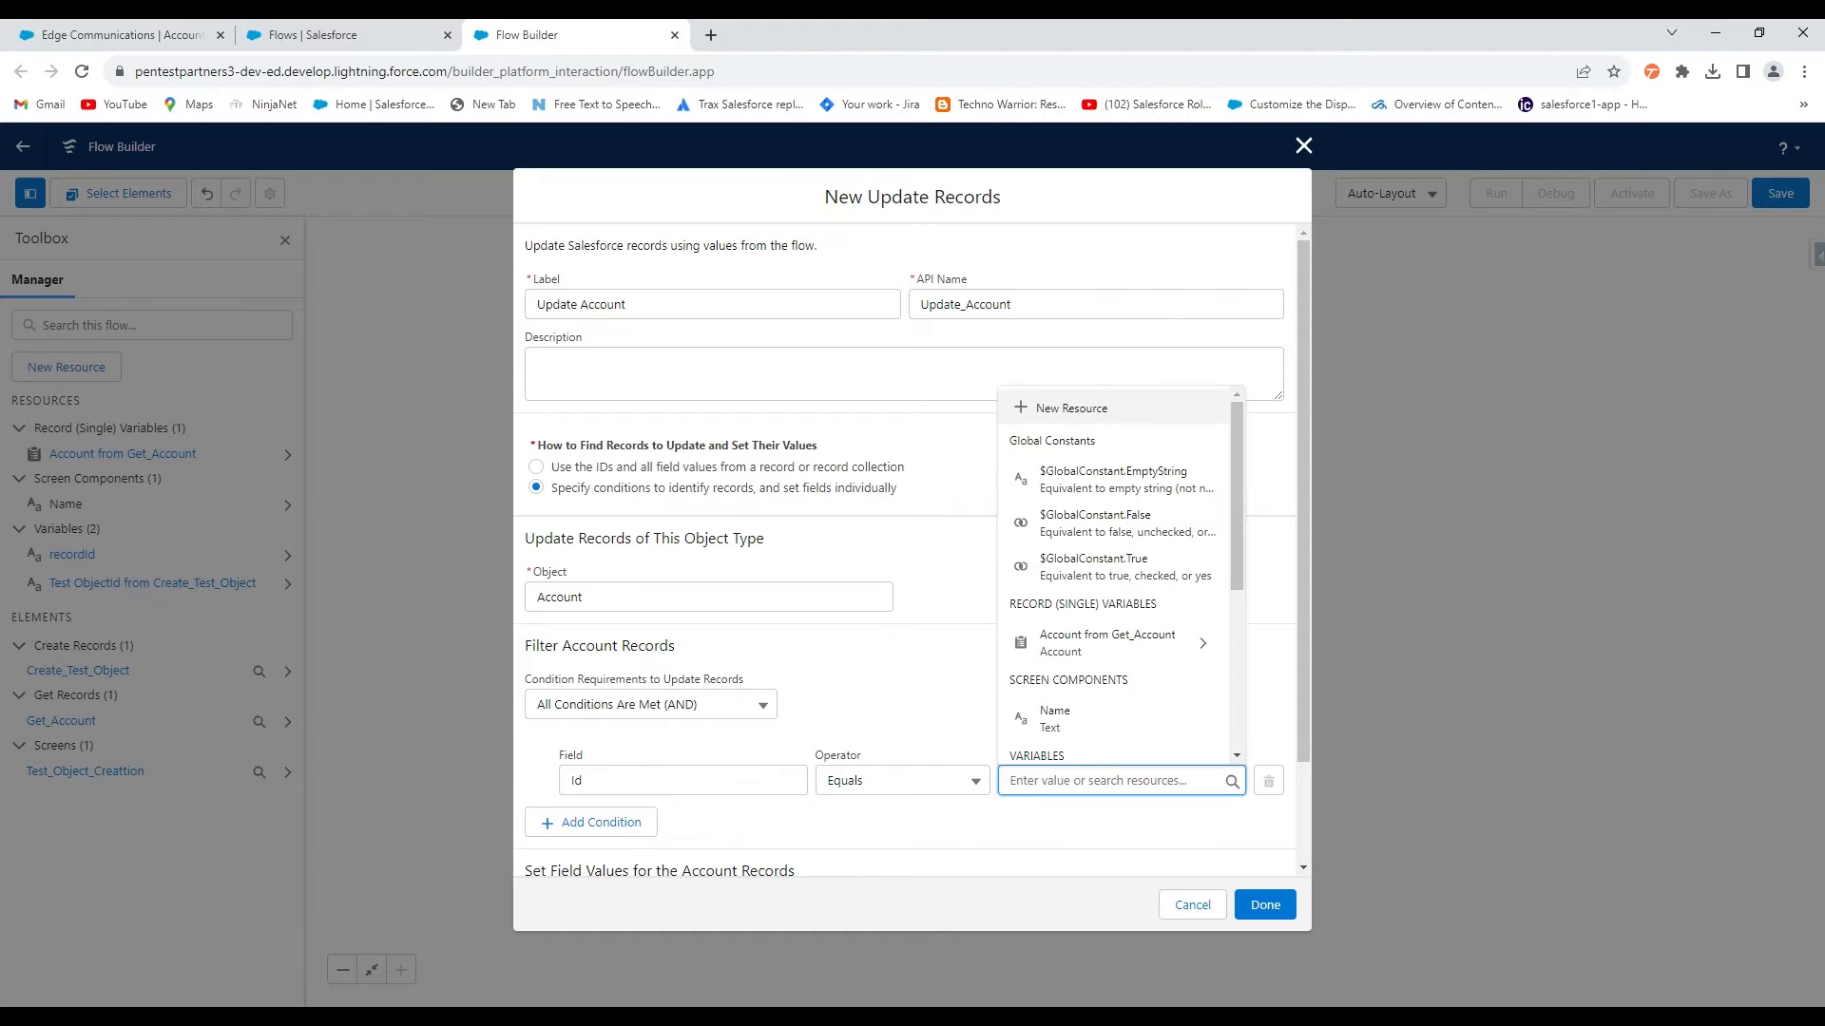
pyautogui.write('rec')
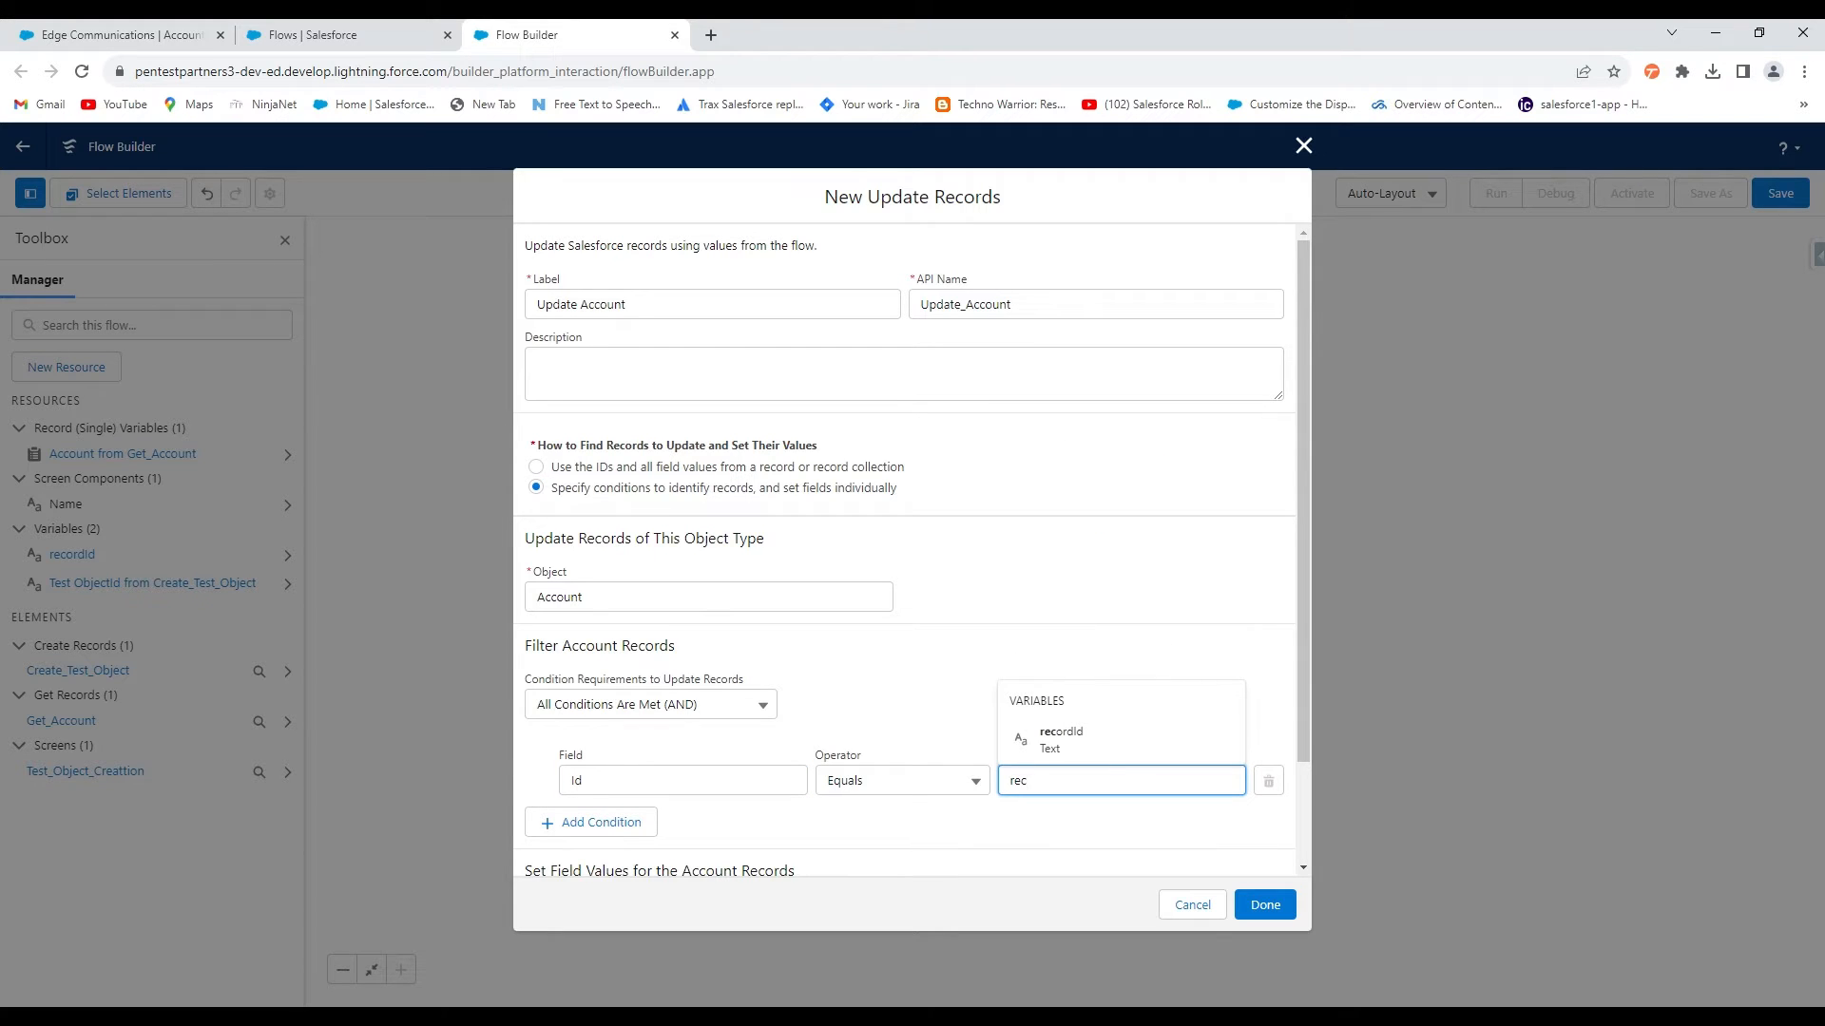
pyautogui.click(1098, 741)
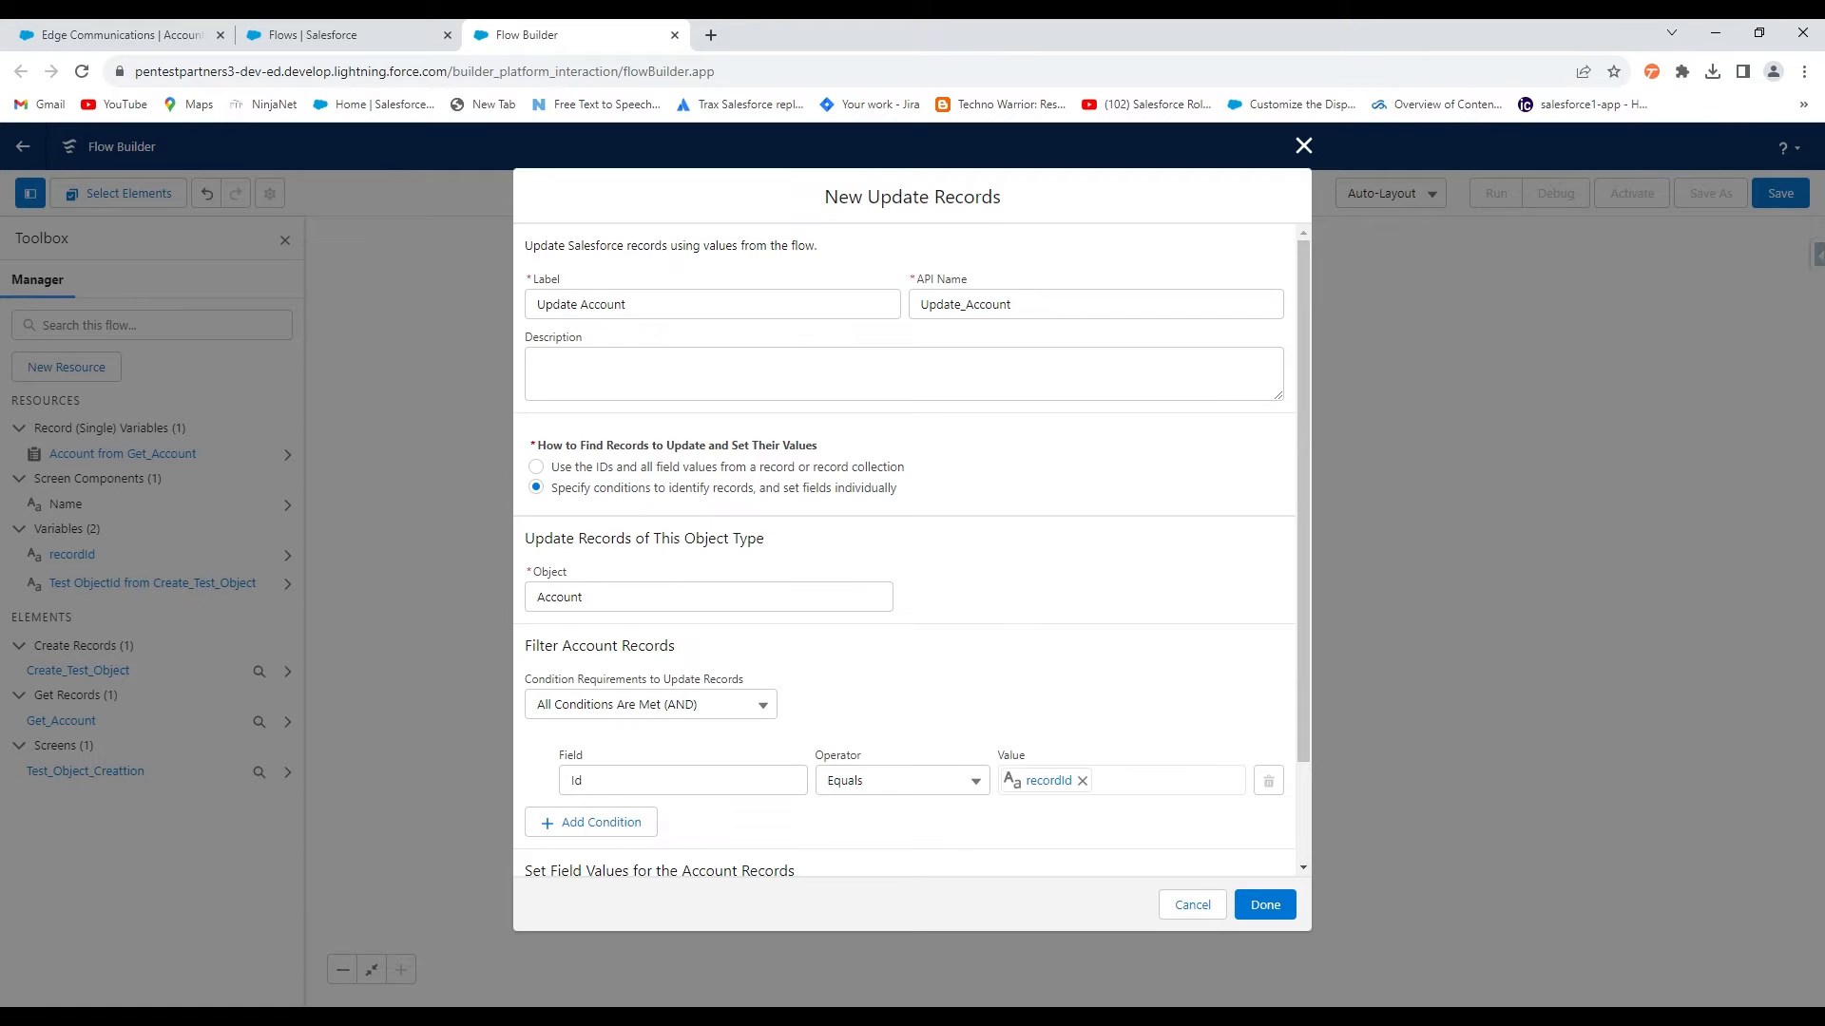
# Choose Test_Object_Created_Date__c as the field to set, starting a new value resource
pyautogui.scroll(-2, 1046, 665)
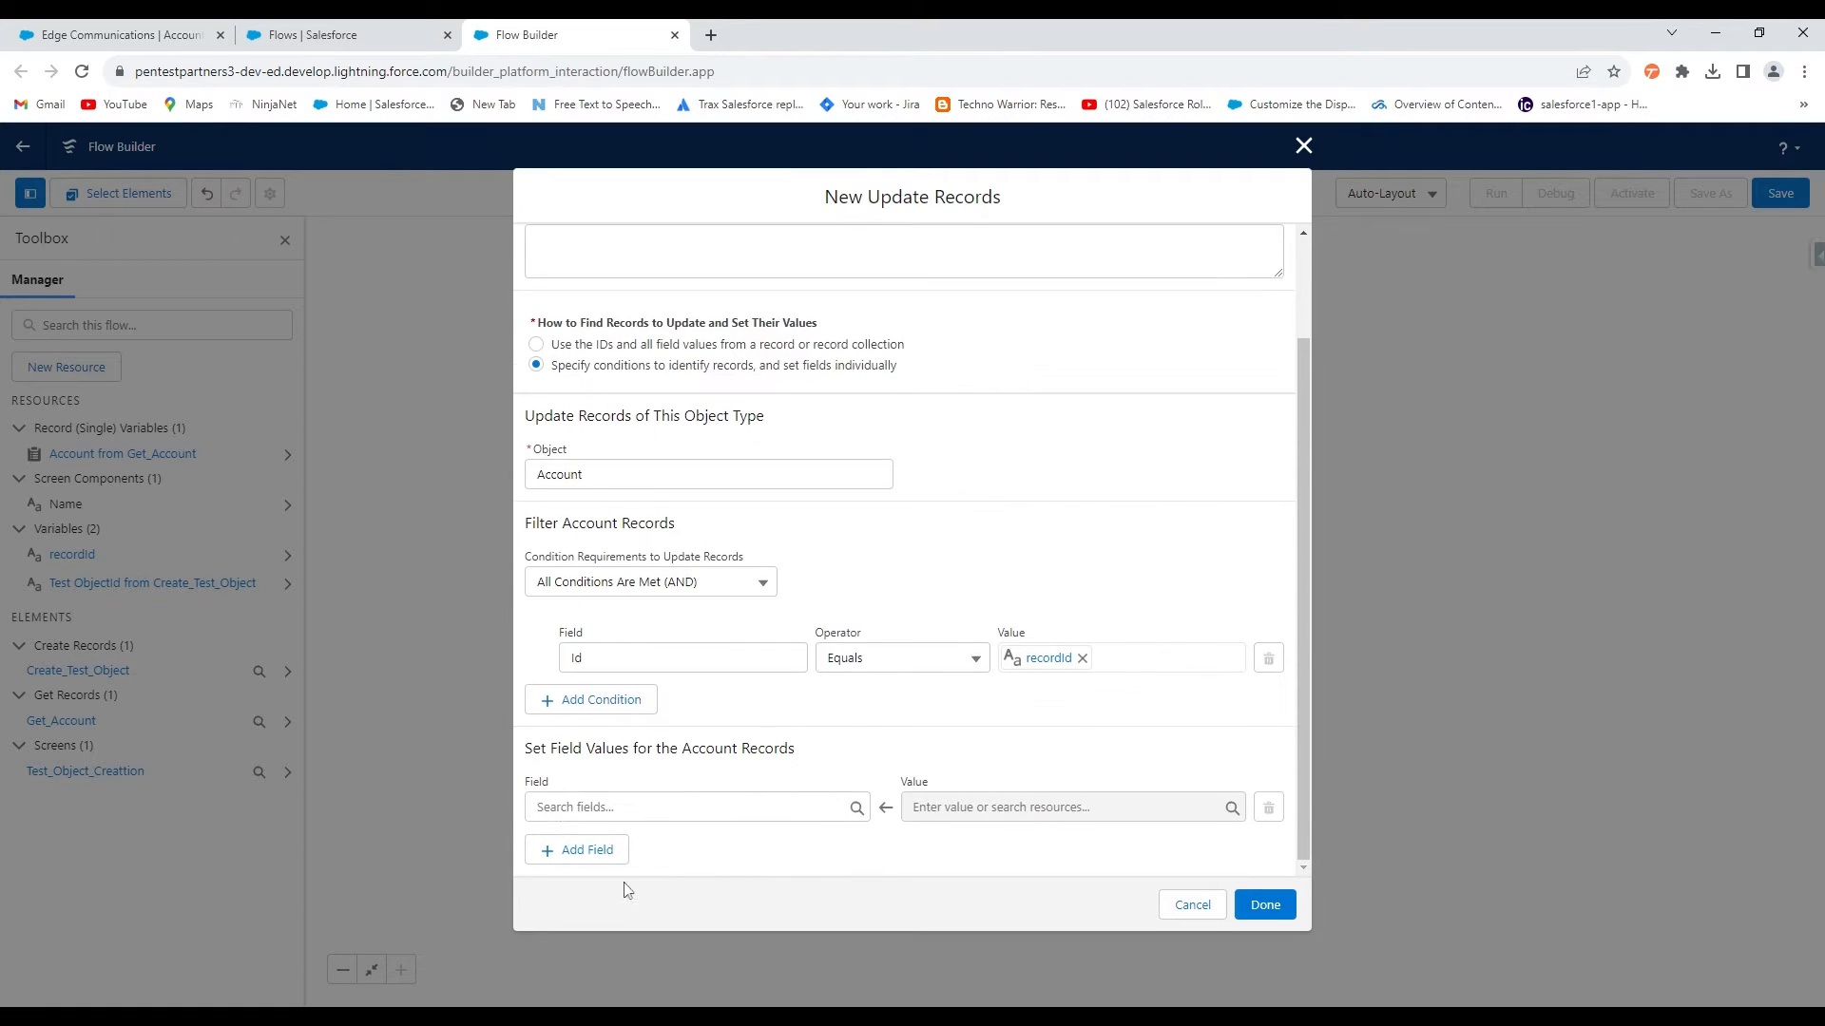
pyautogui.click(537, 807)
pyautogui.write('date')
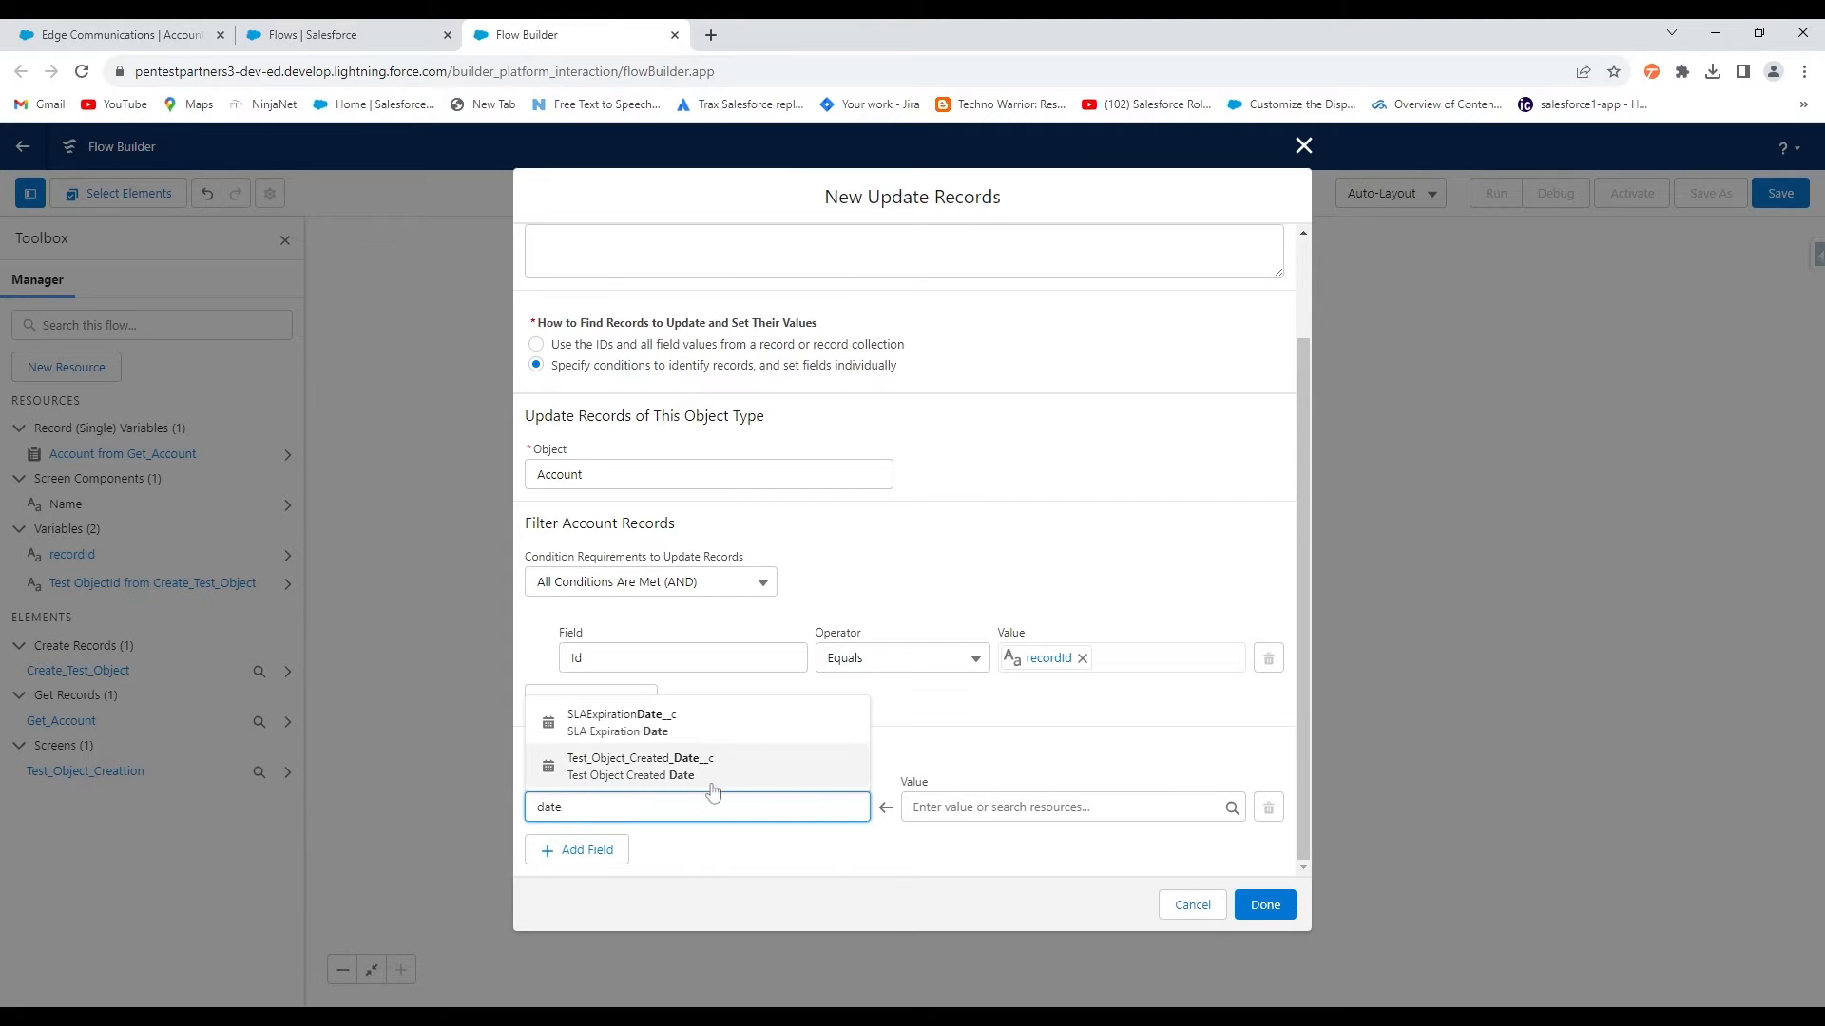
pyautogui.click(633, 775)
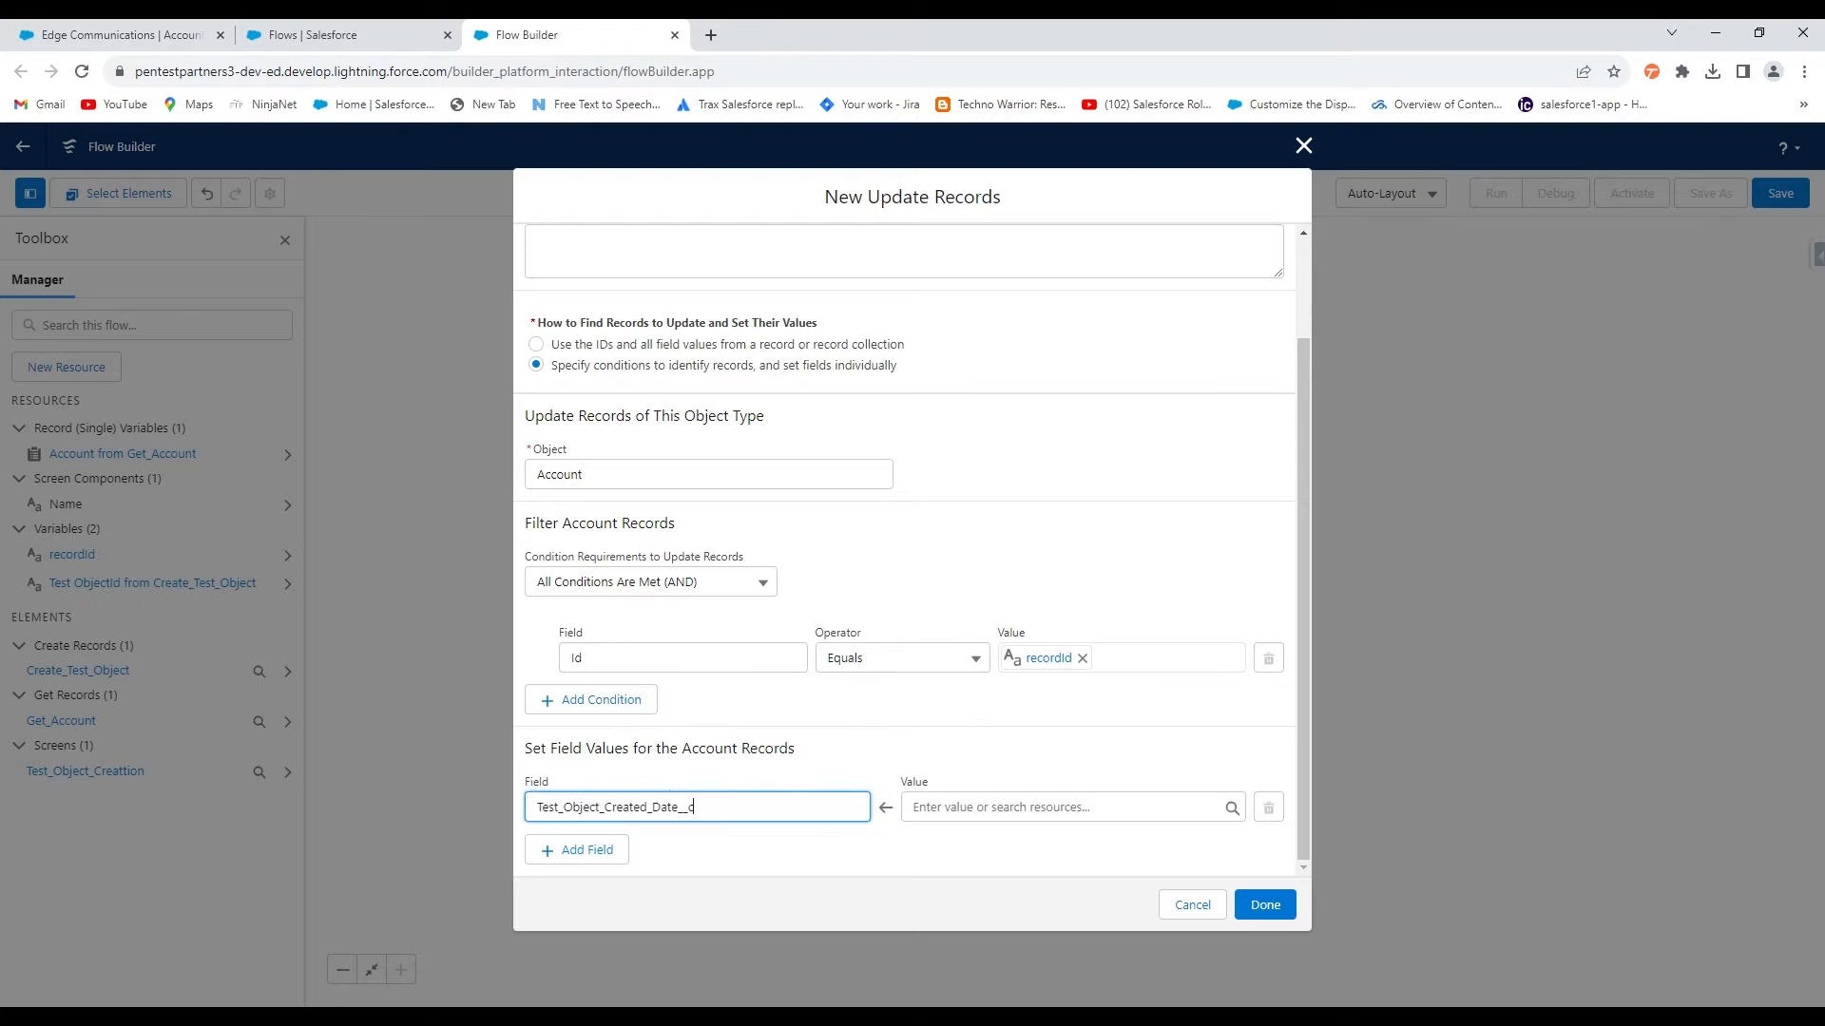
pyautogui.click(1045, 807)
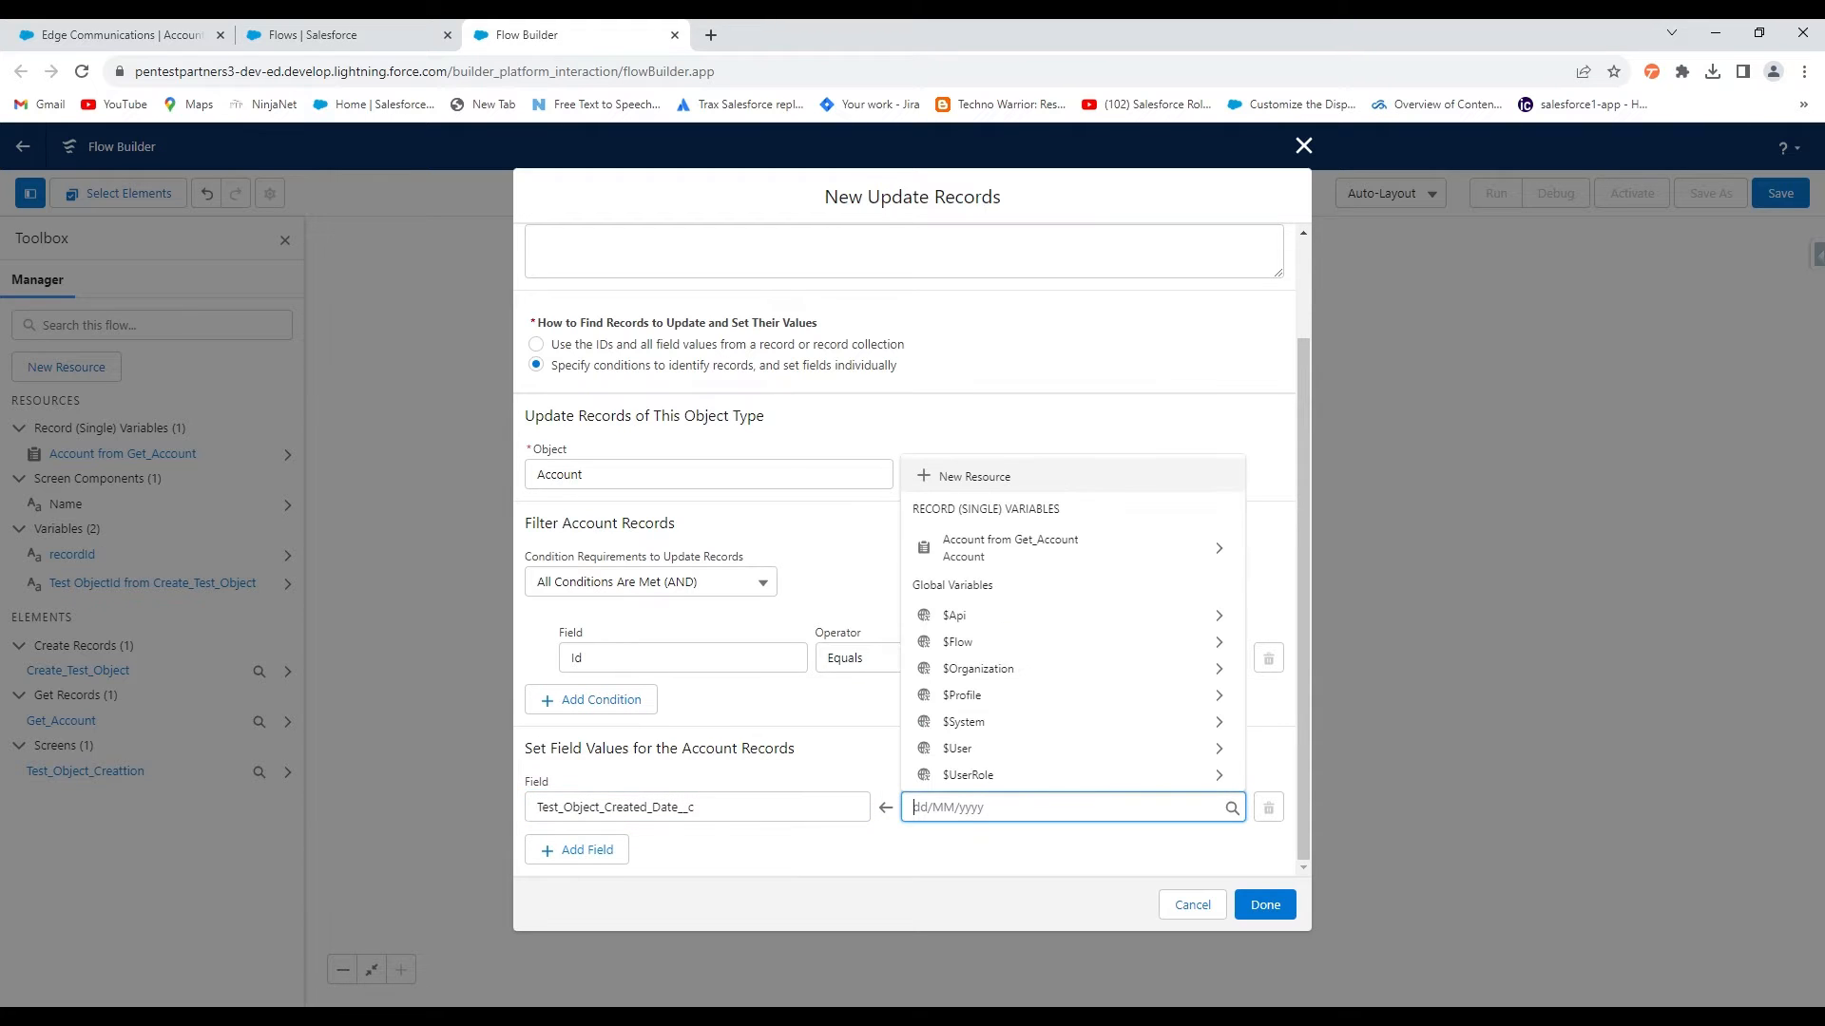
pyautogui.click(984, 488)
# Create a Date formula resource named Today with the formula today()
pyautogui.click(651, 490)
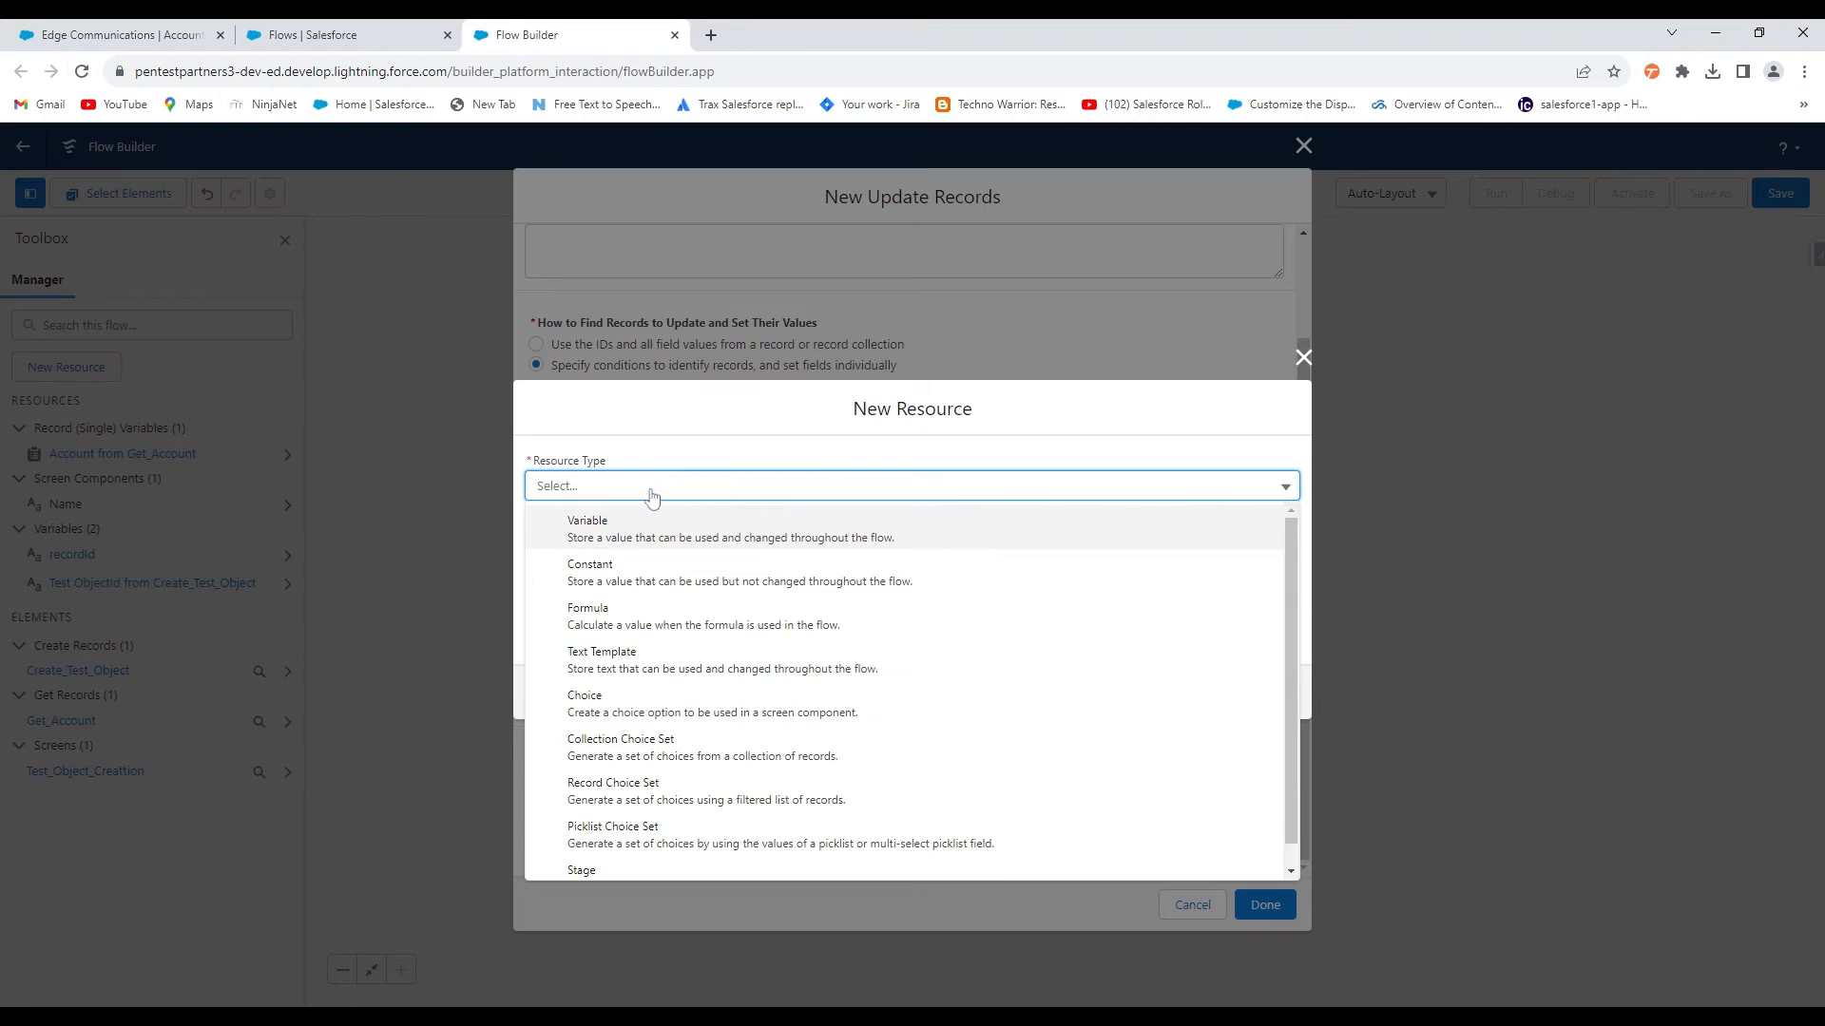
pyautogui.click(606, 578)
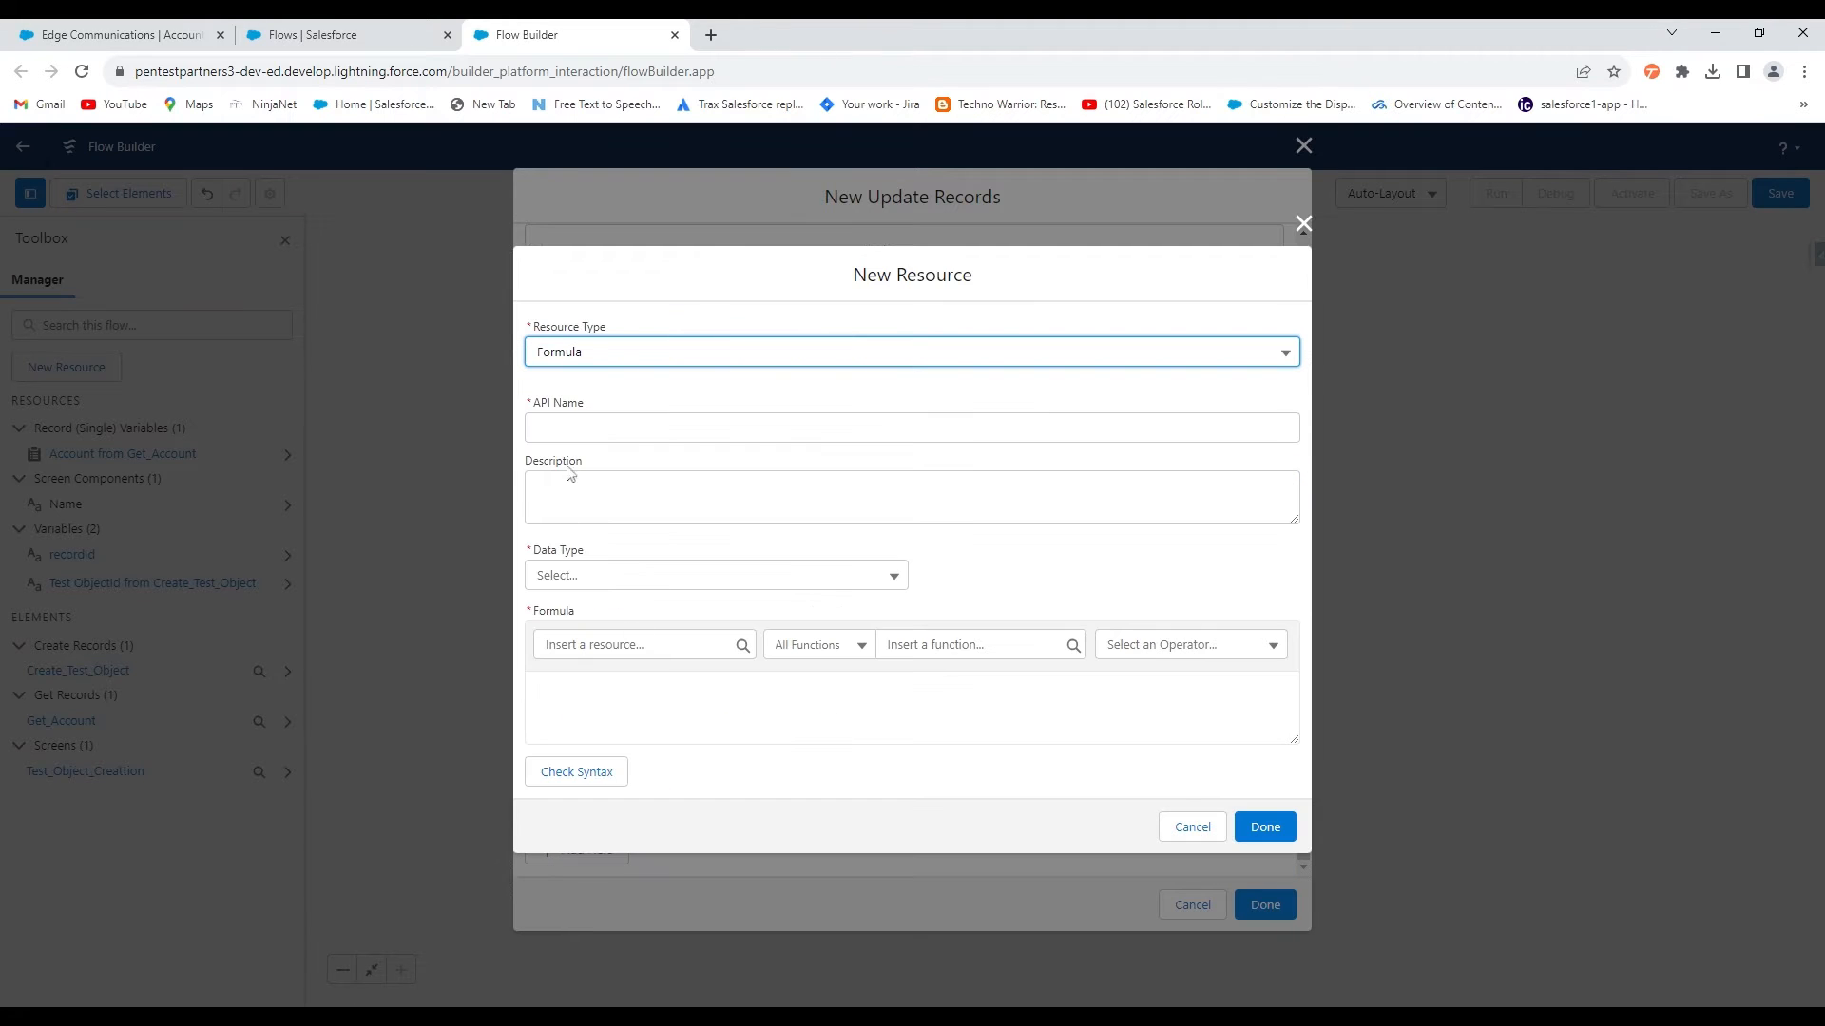
pyautogui.click(571, 427)
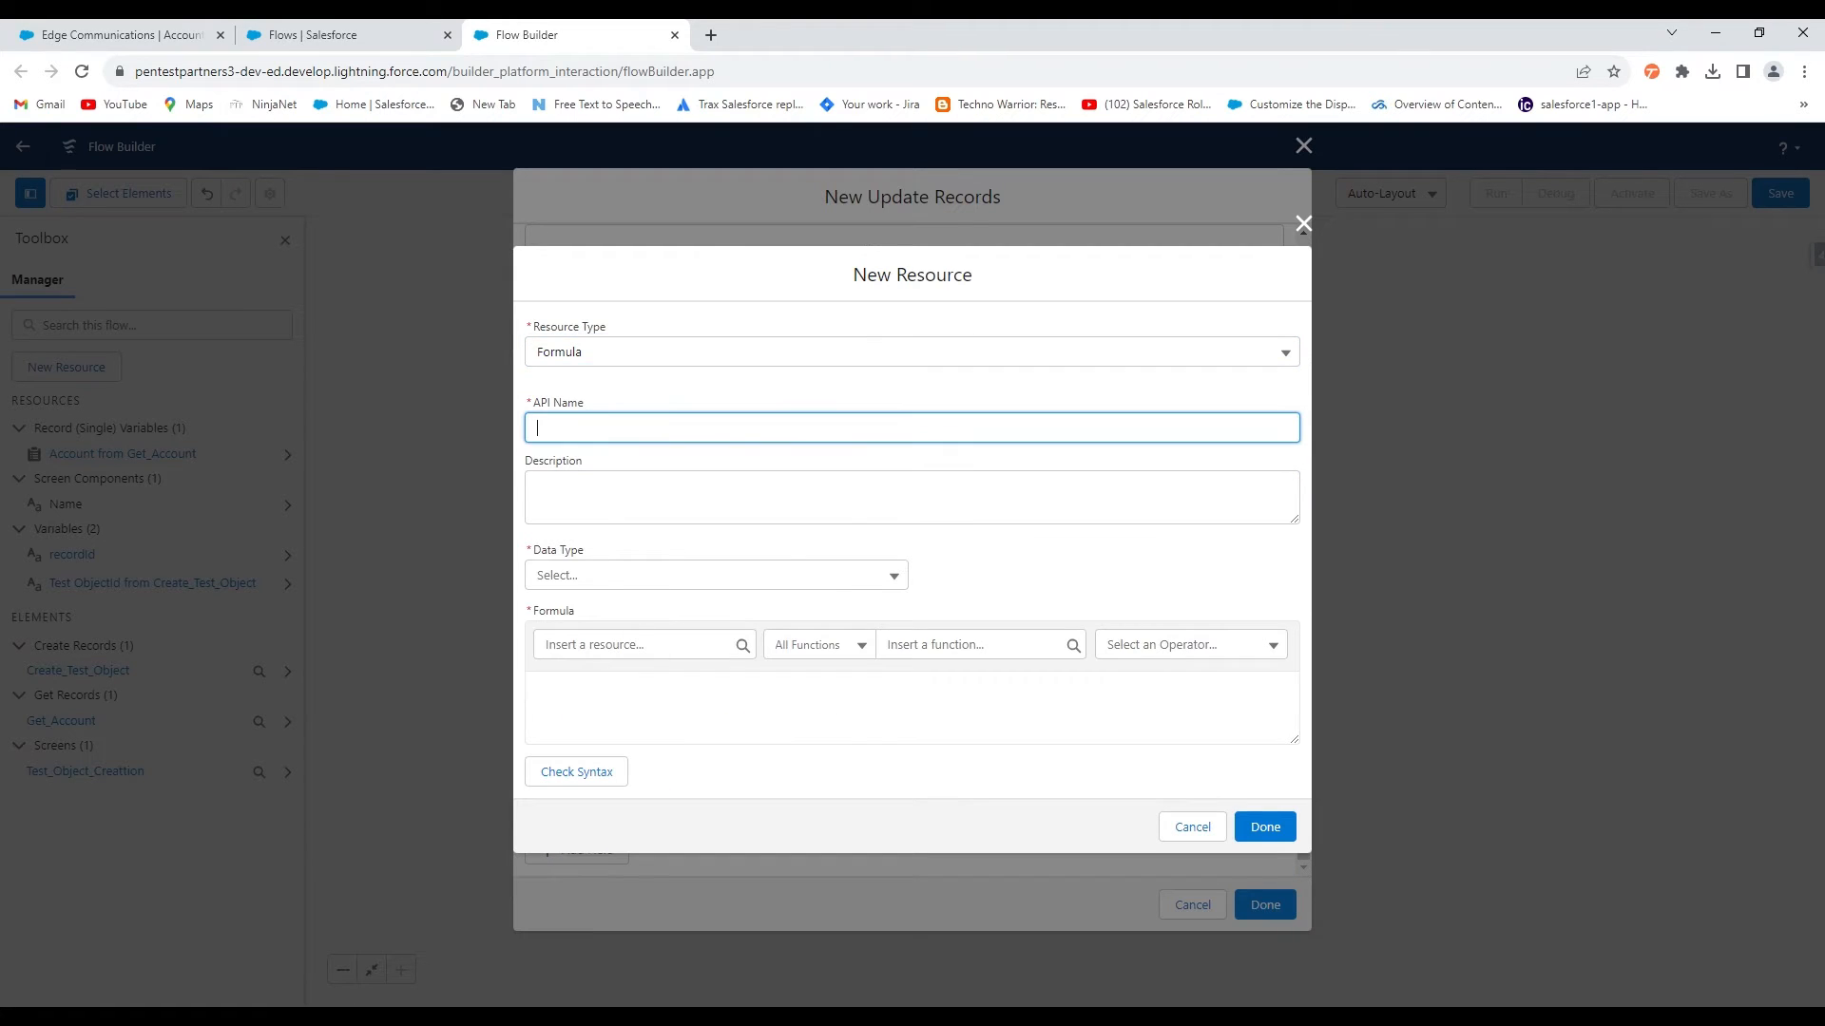
pyautogui.click(619, 577)
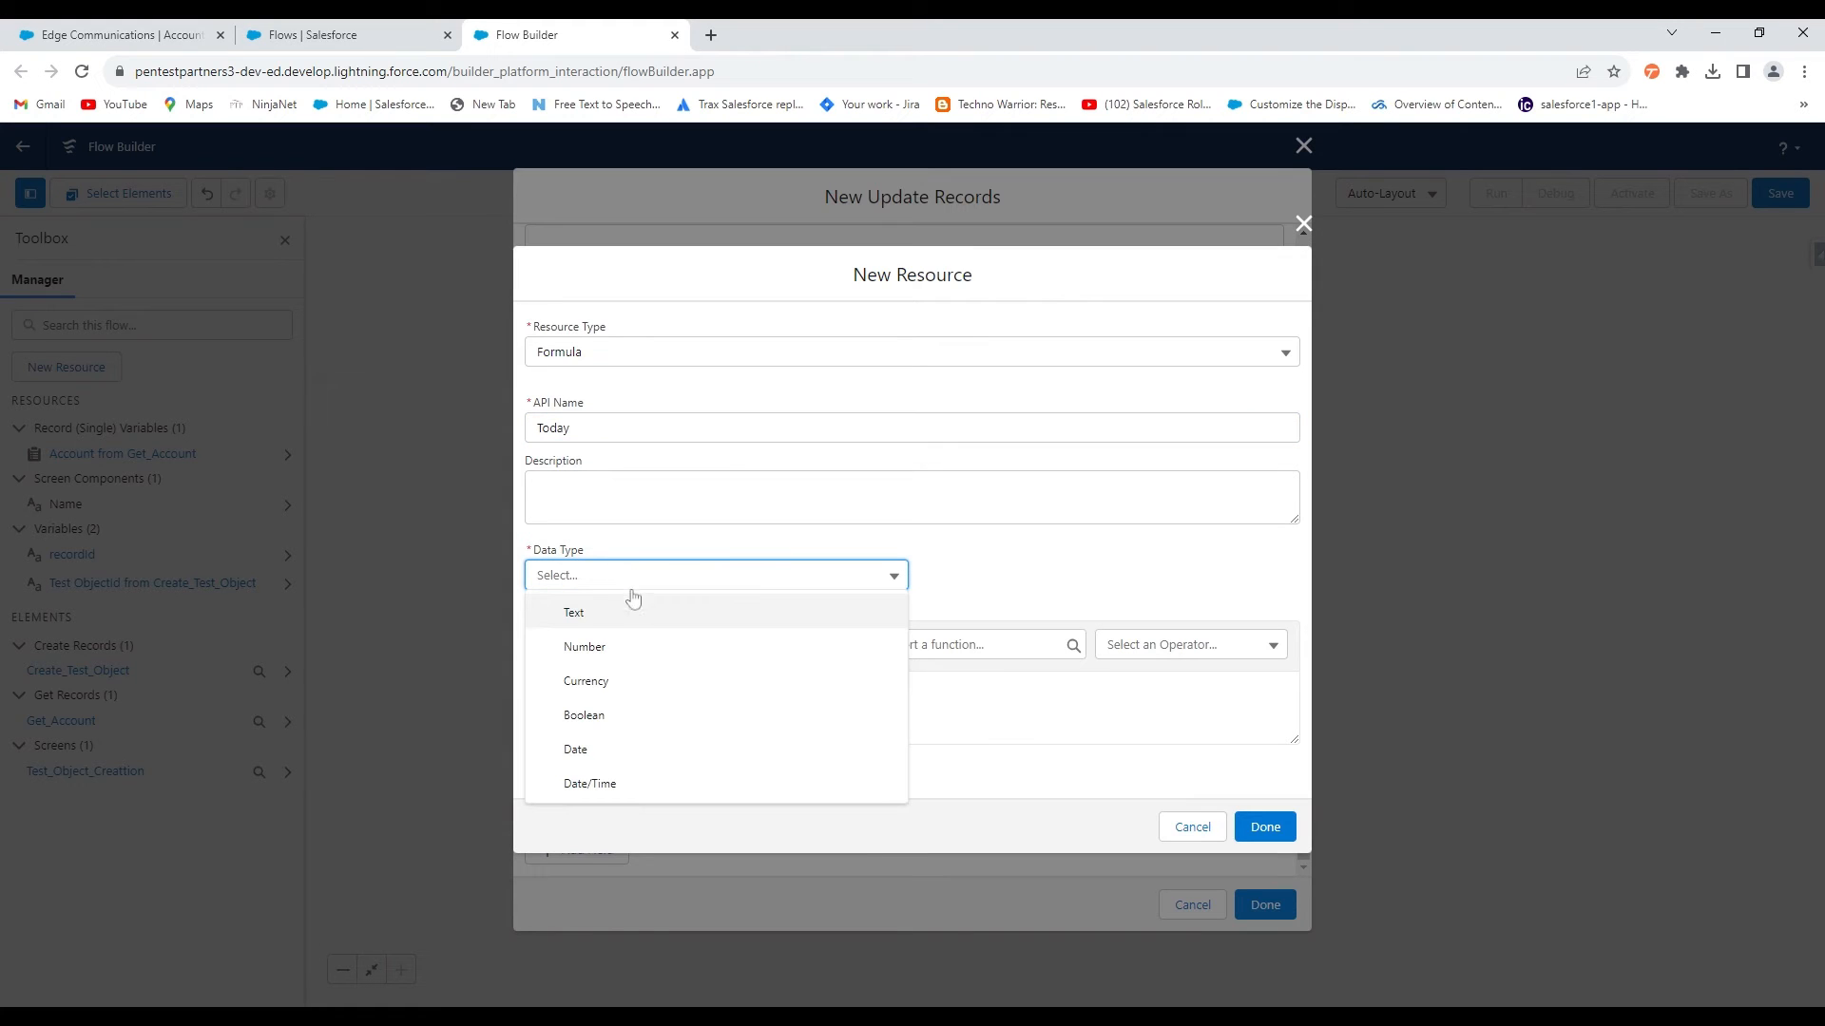
pyautogui.click(613, 756)
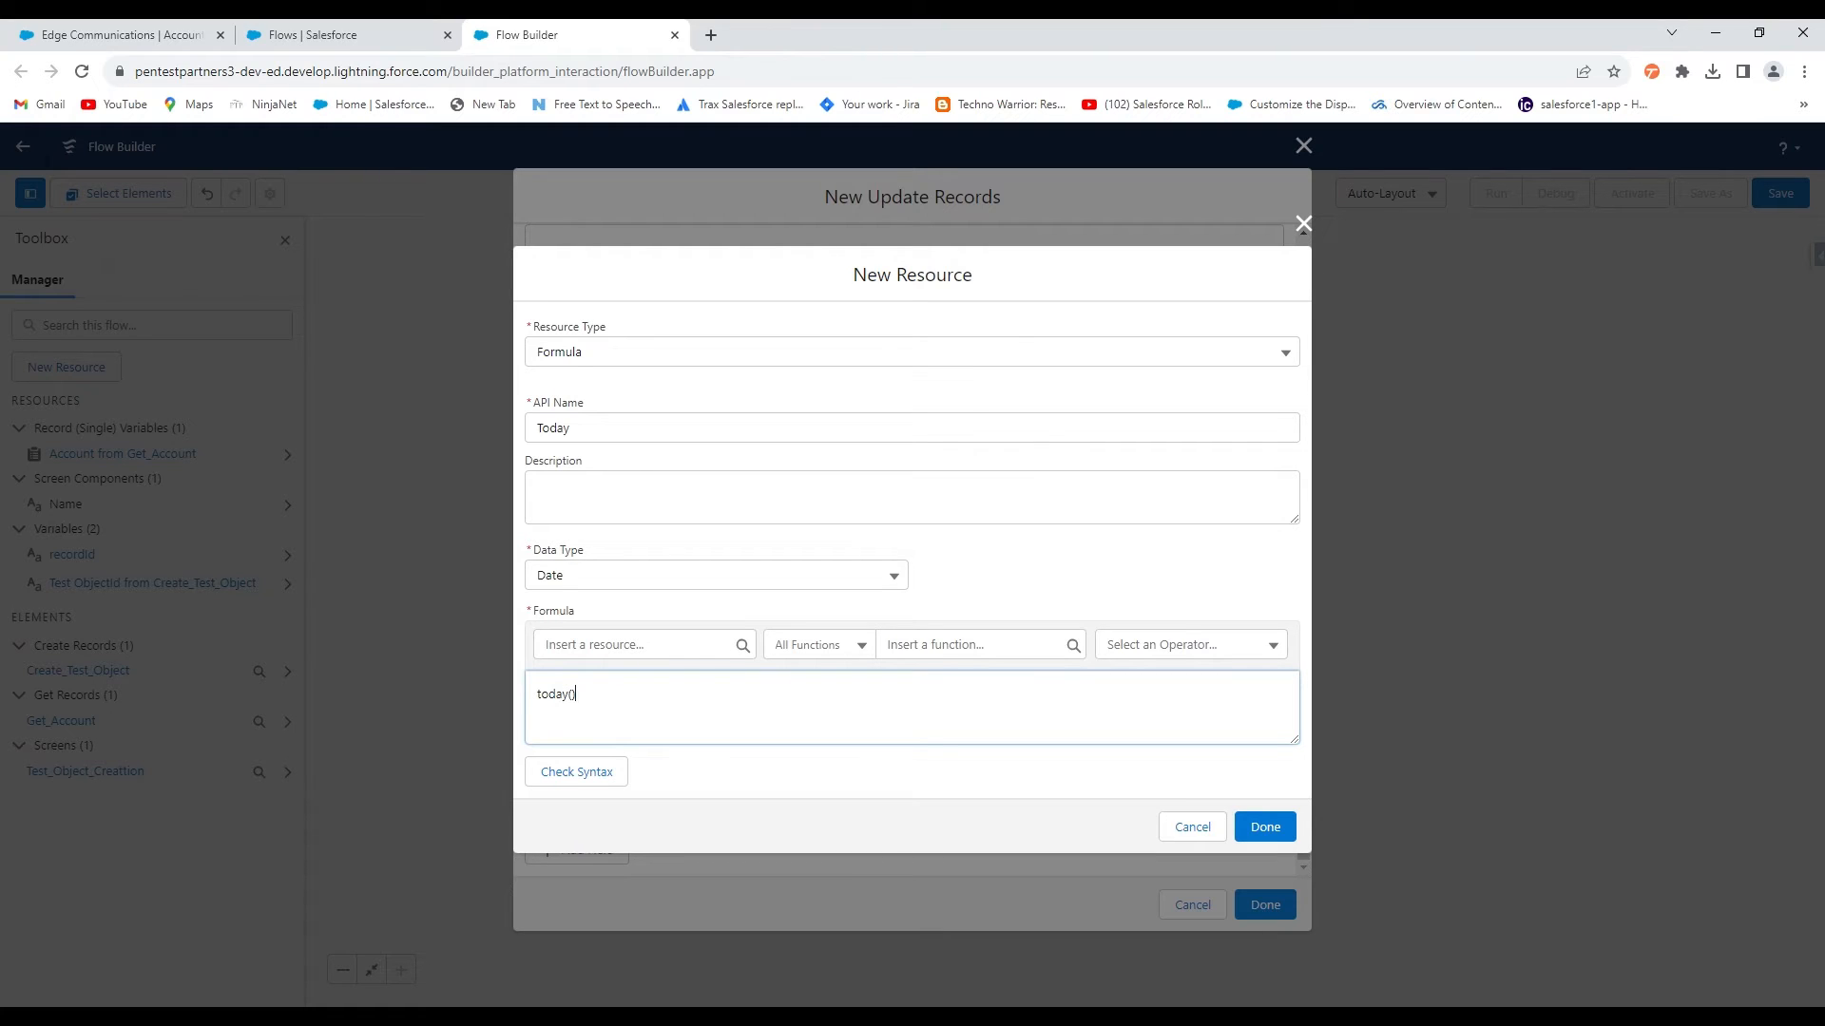
pyautogui.click(600, 772)
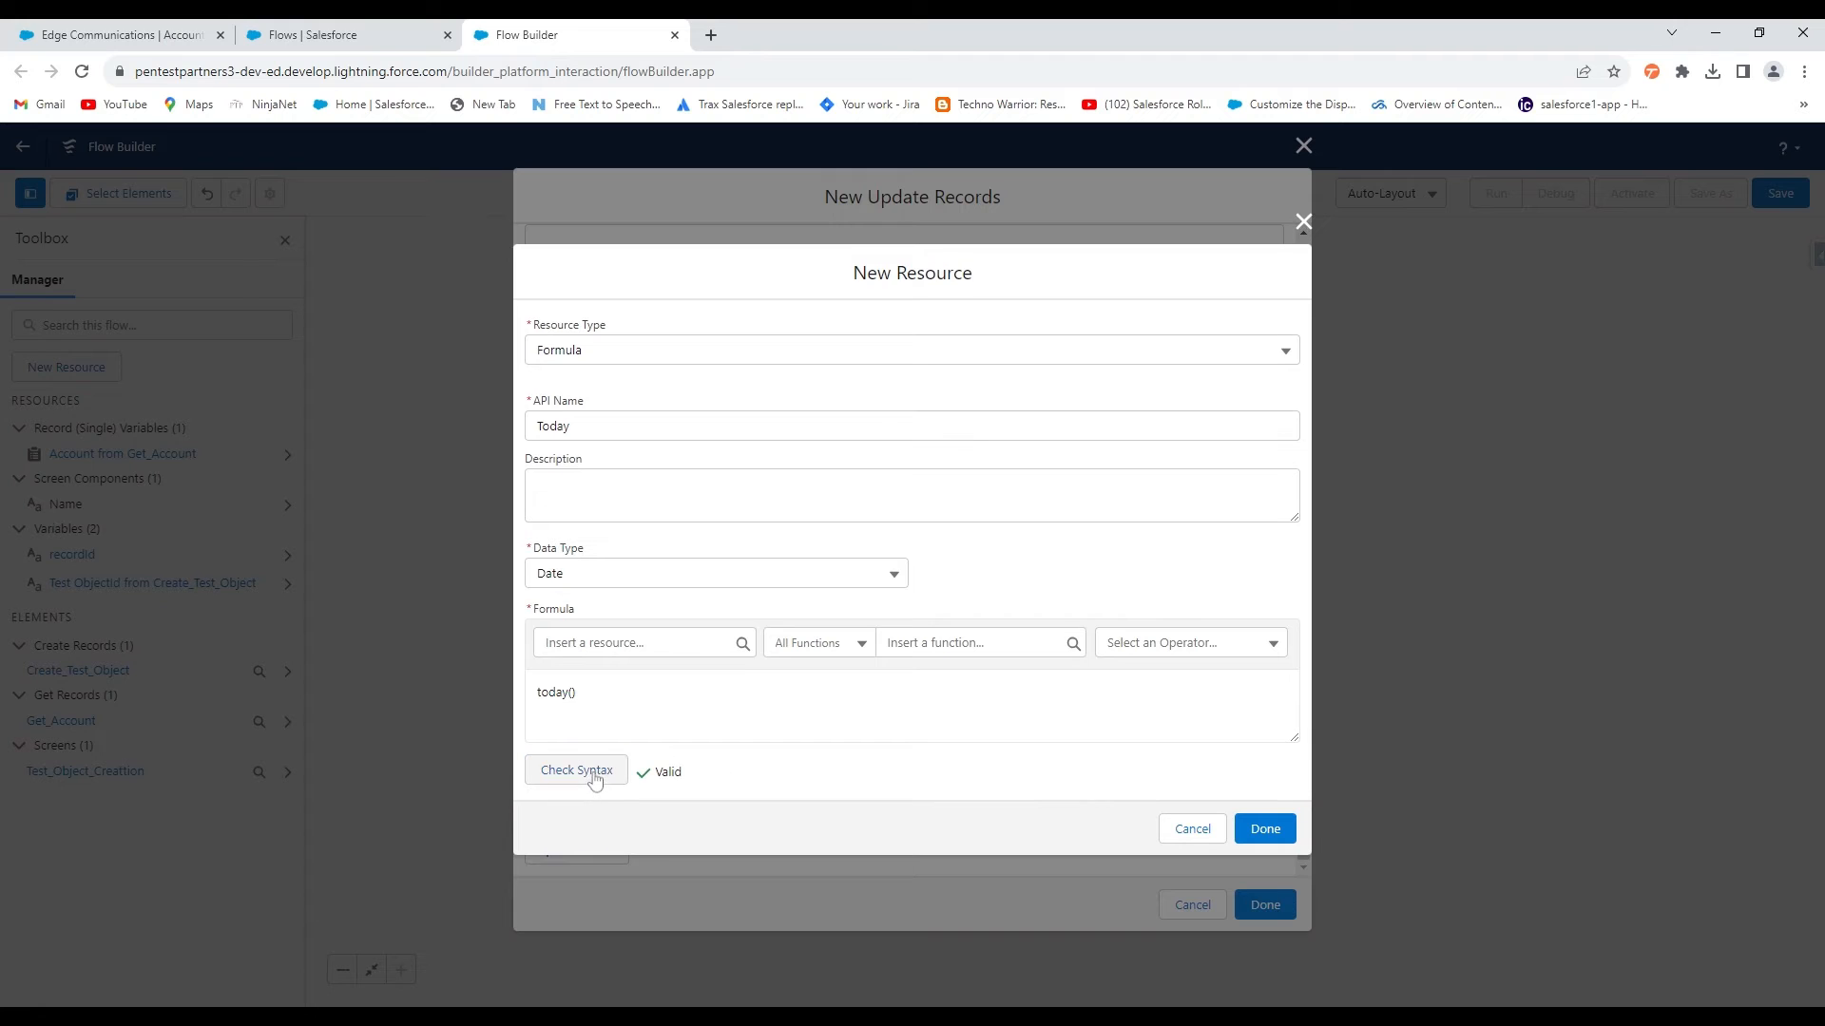
pyautogui.click(1252, 828)
# Assign Today to Test_Object_Created_Date__c and save the Update Account step
pyautogui.click(988, 744)
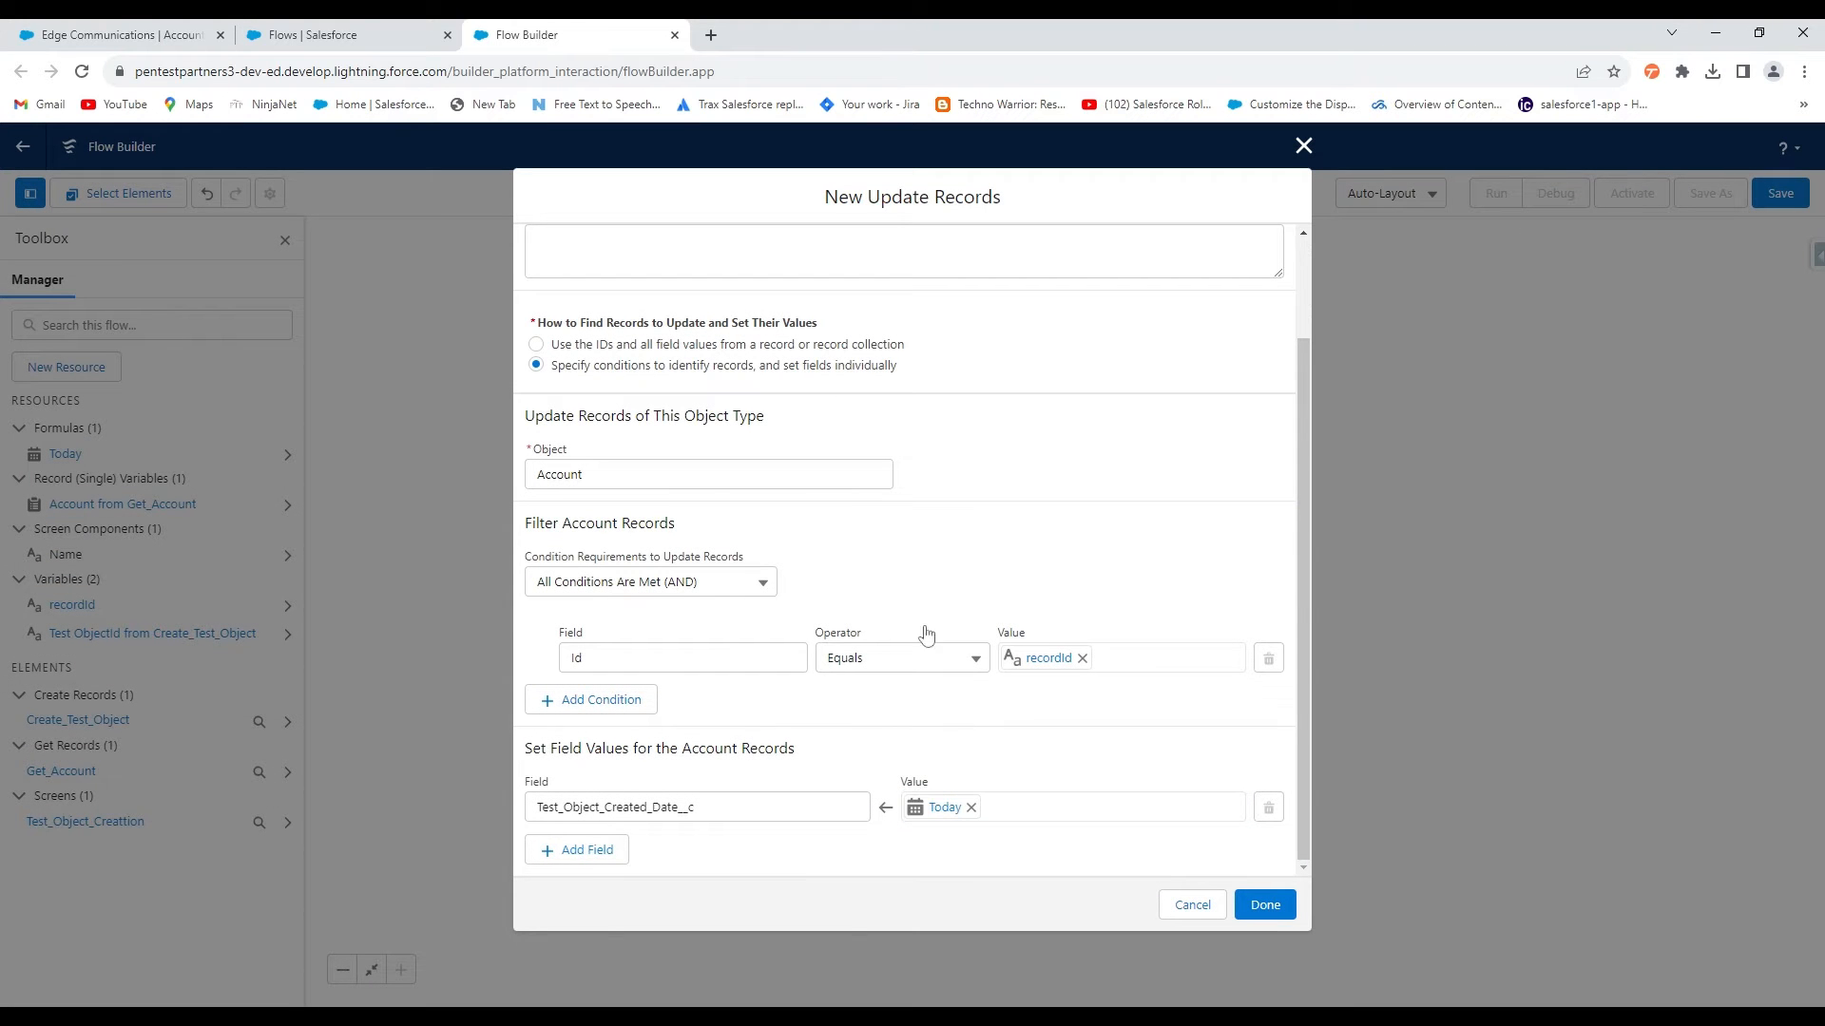
pyautogui.scroll(3, 628, 368)
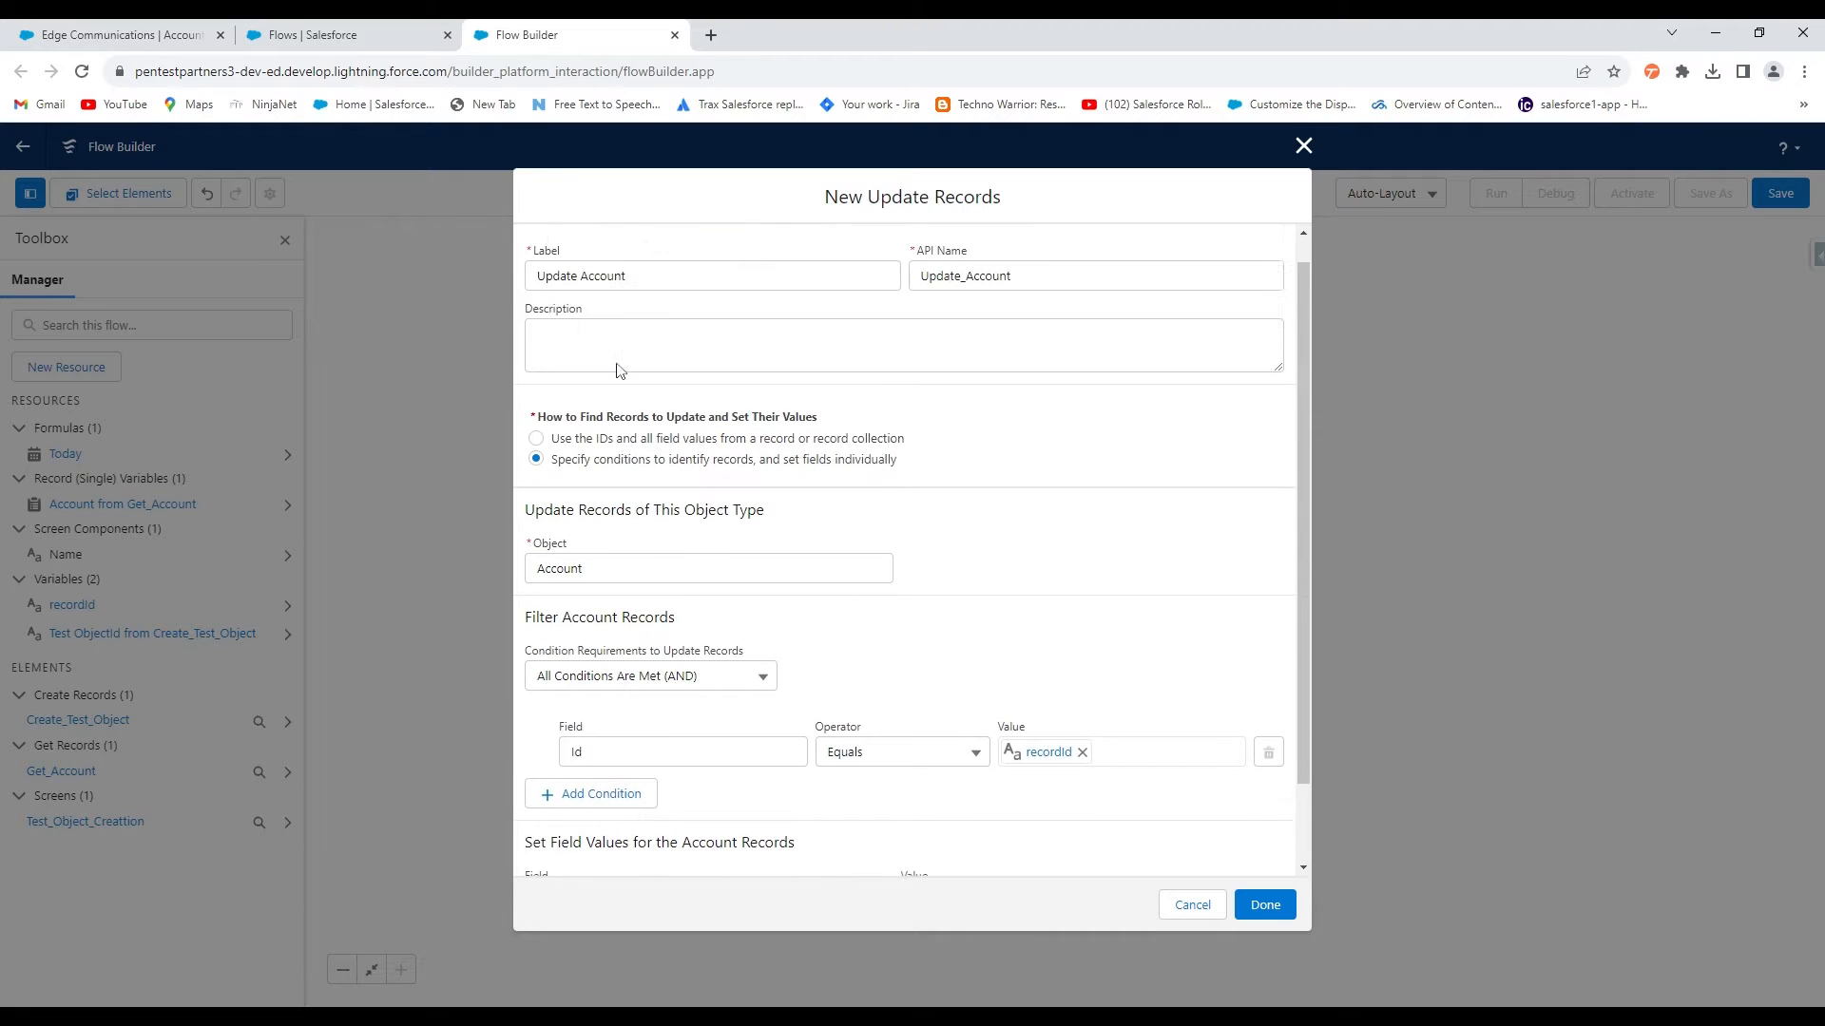
pyautogui.scroll(-3, 642, 338)
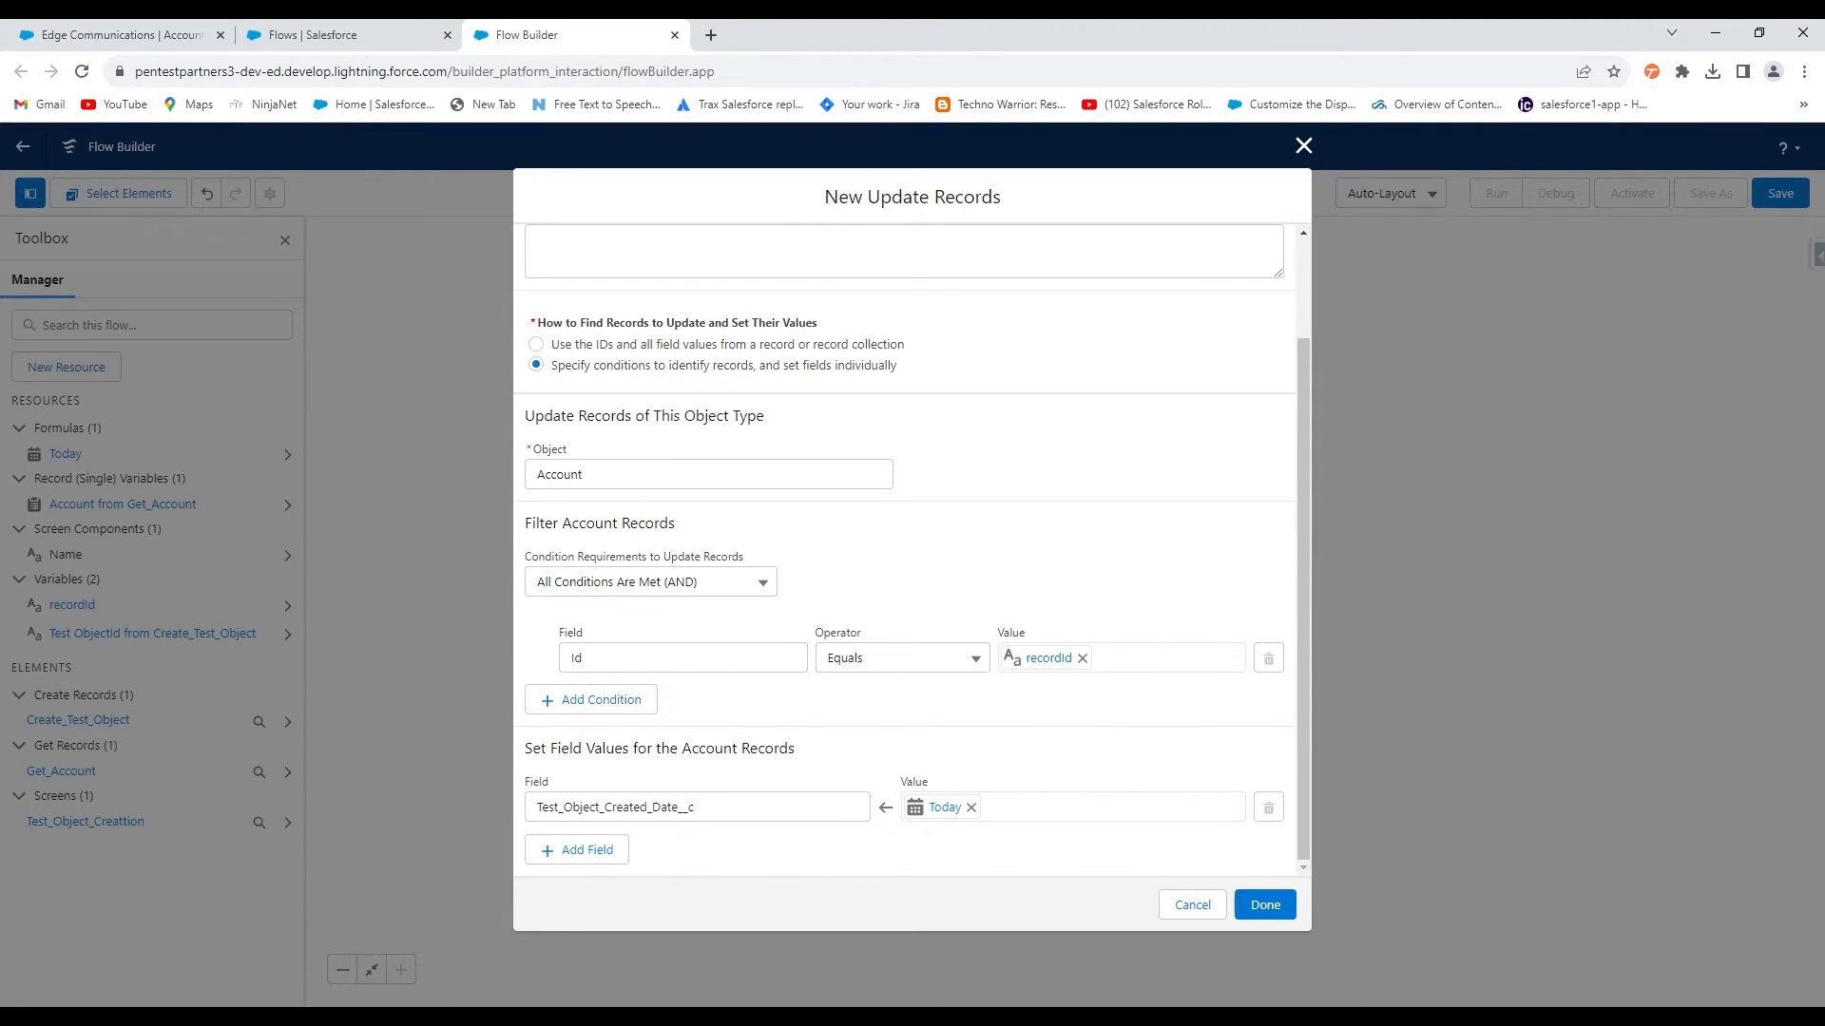
pyautogui.moveTo(587, 658); pyautogui.dragTo(569, 658)
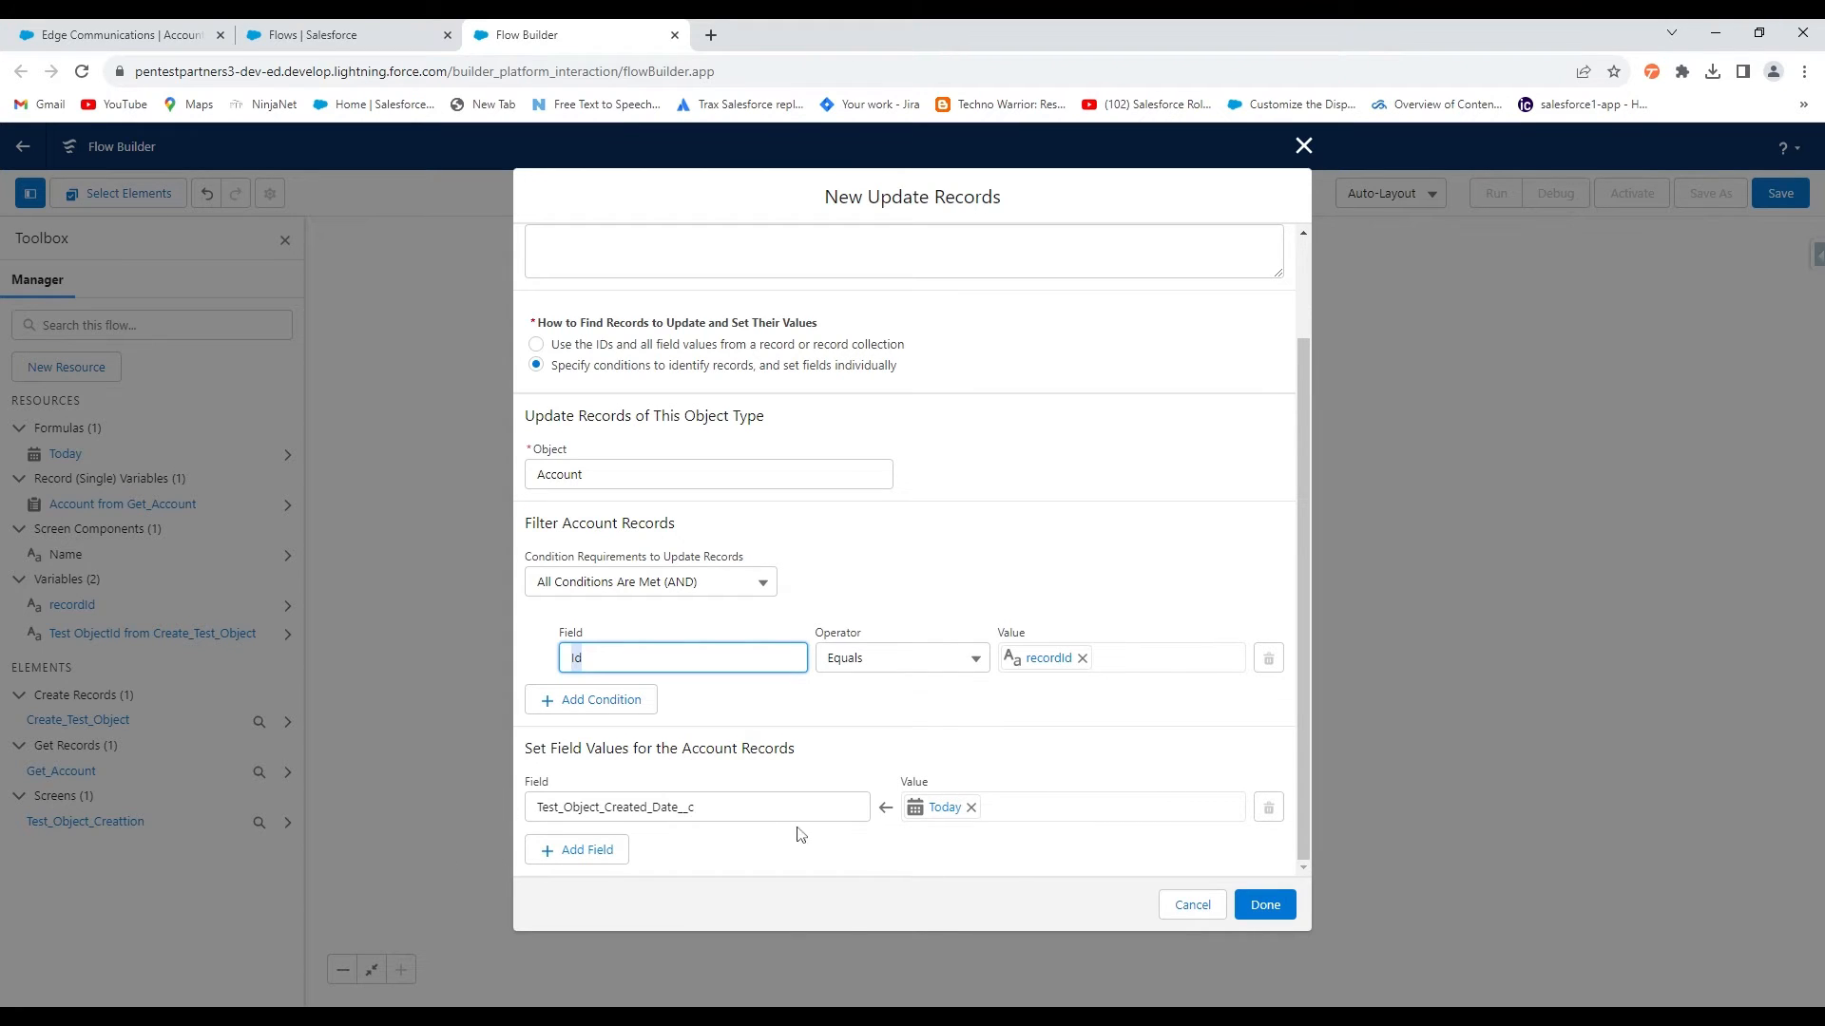
pyautogui.click(1282, 914)
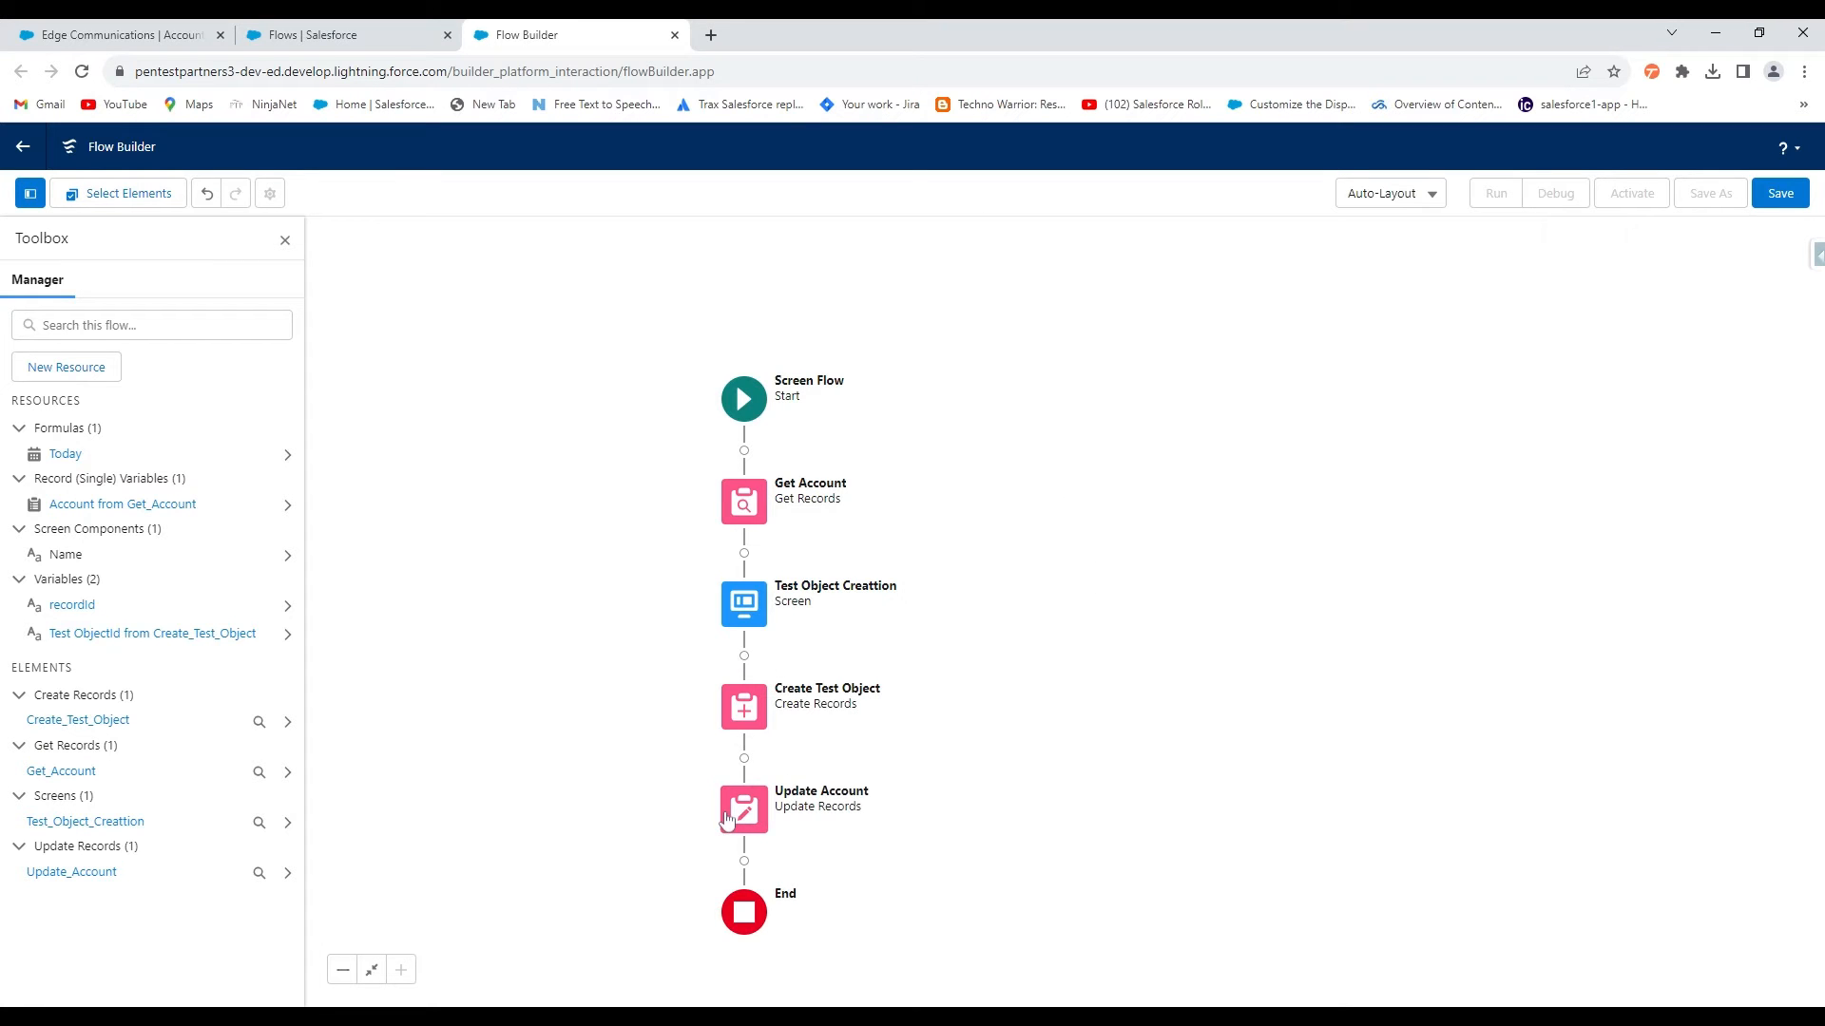
# Save the flow as 'Account - Create Test Object' with a description, then activate Version 1
pyautogui.click(1780, 193)
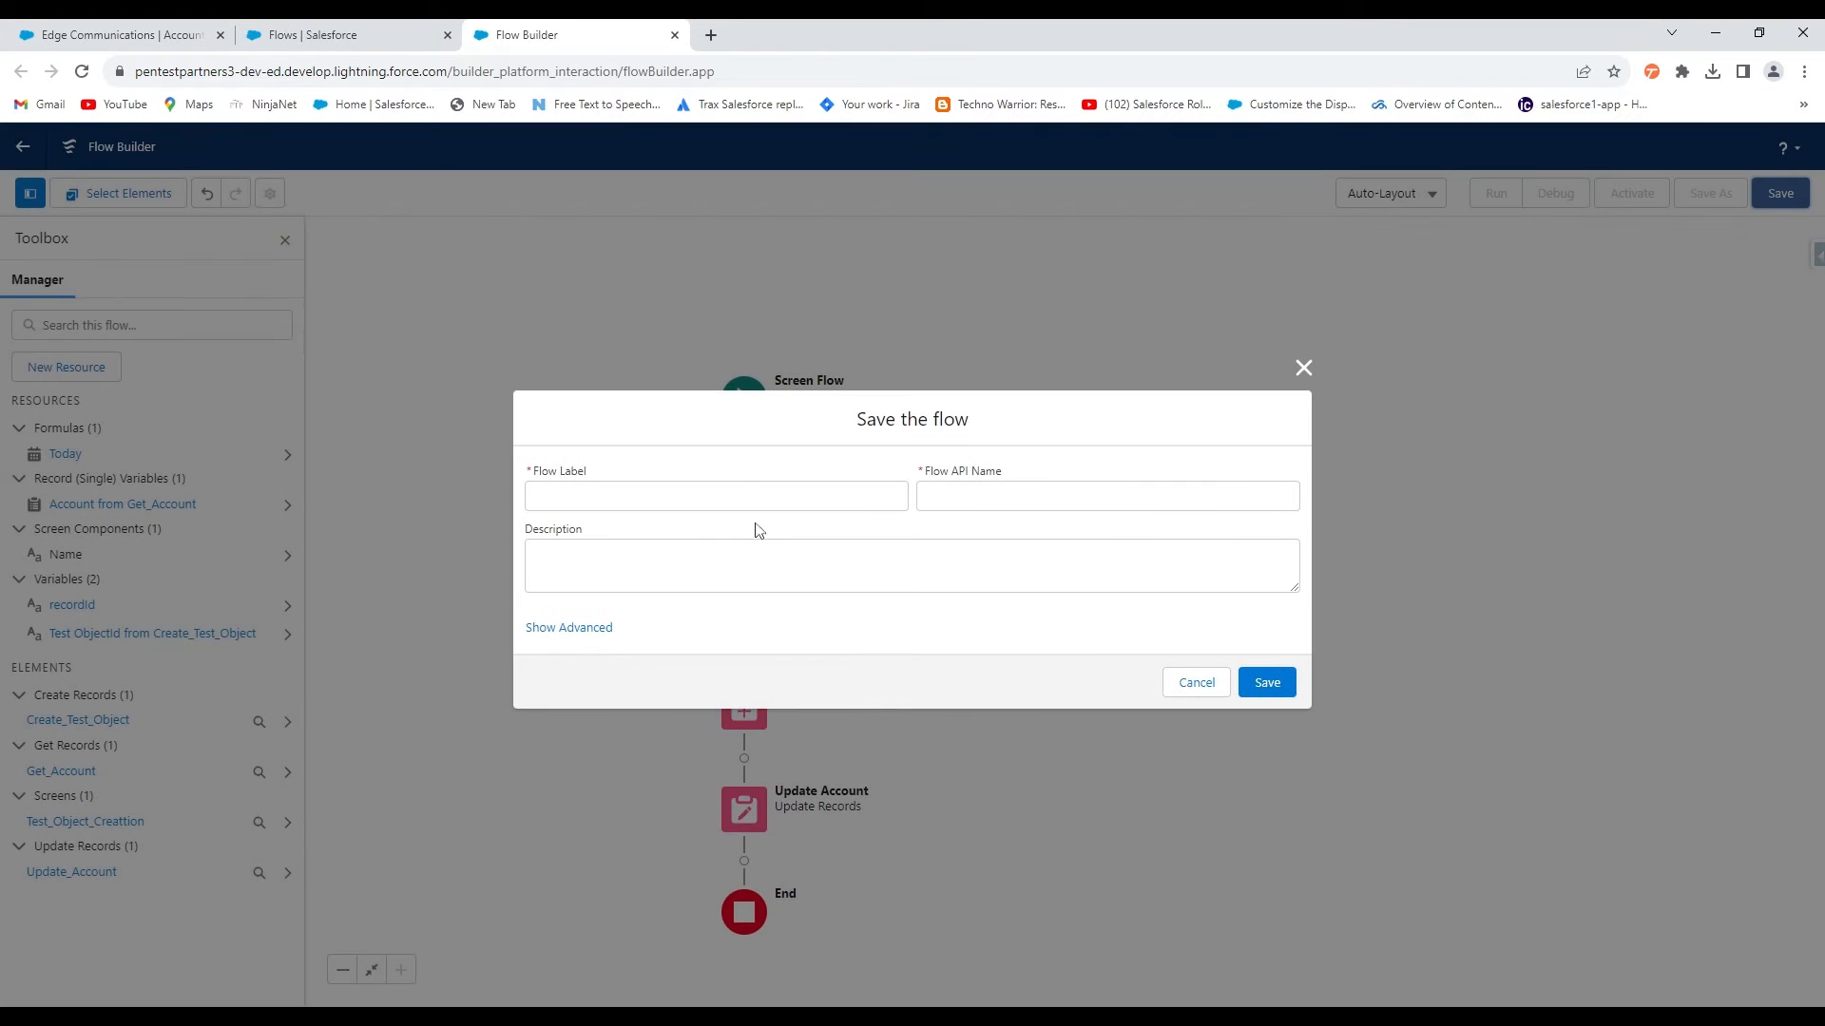
pyautogui.click(537, 495)
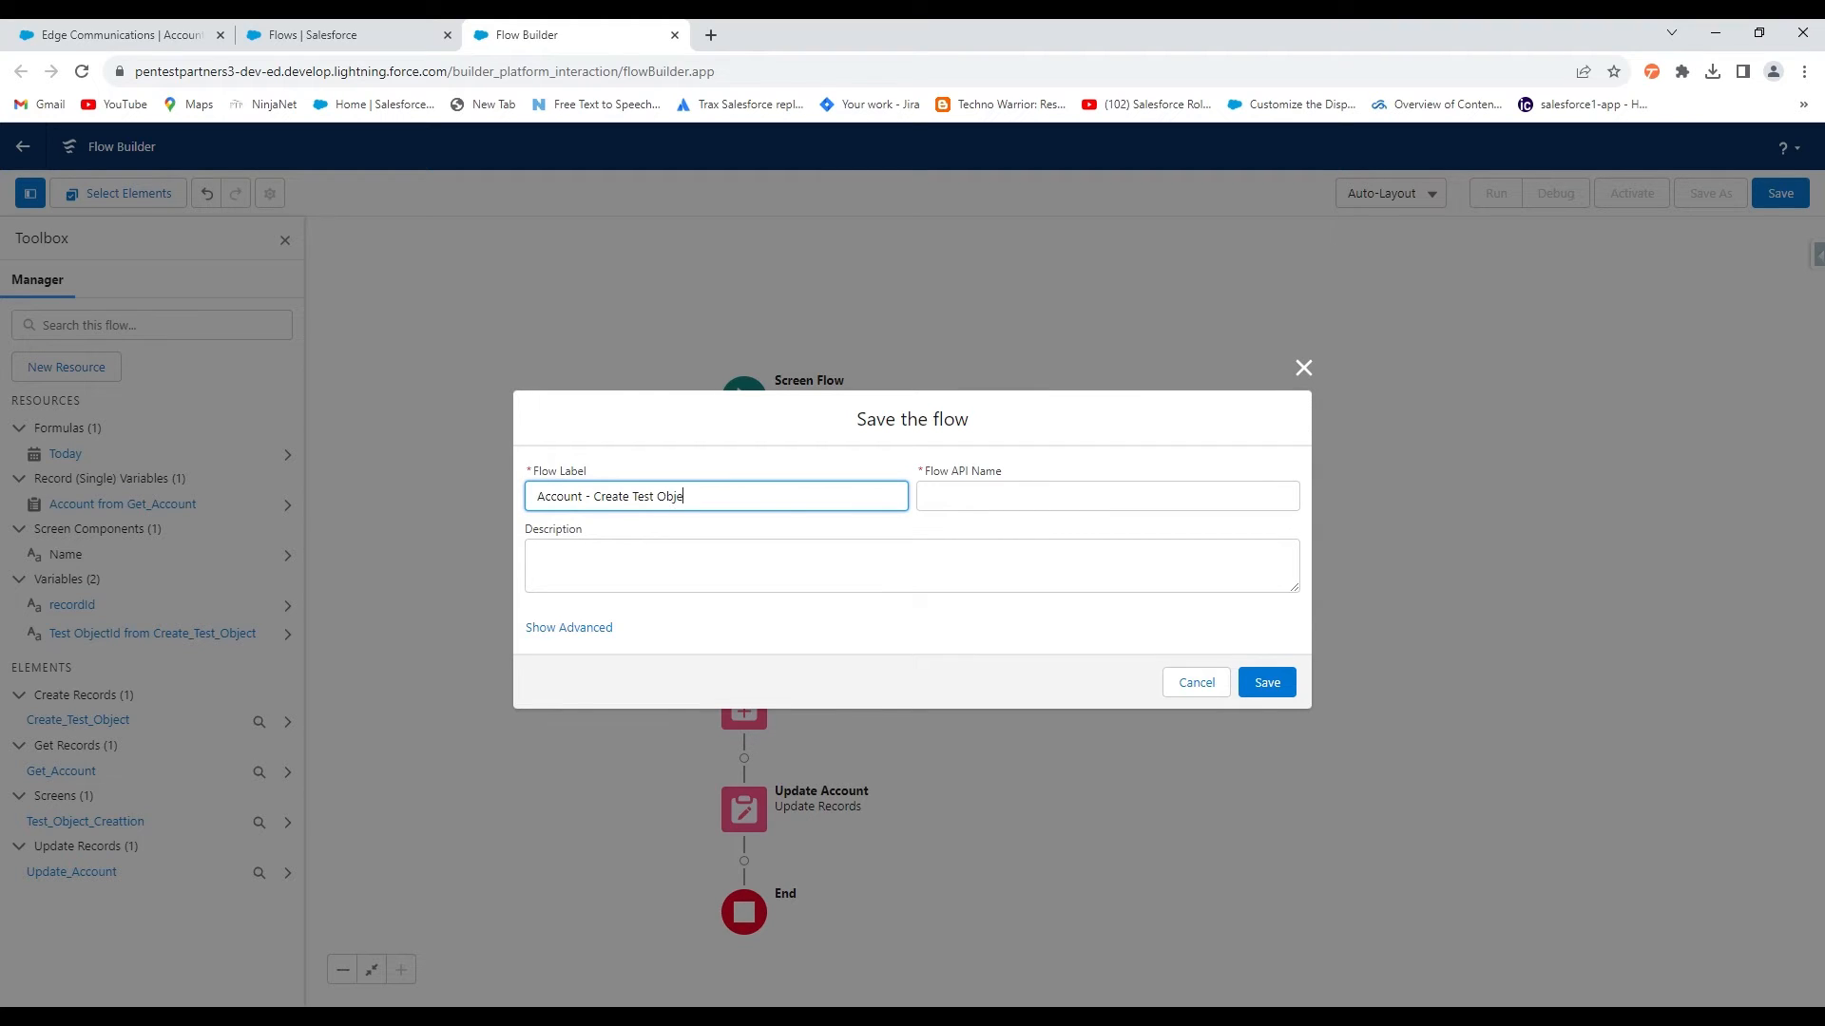
pyautogui.click(1011, 572)
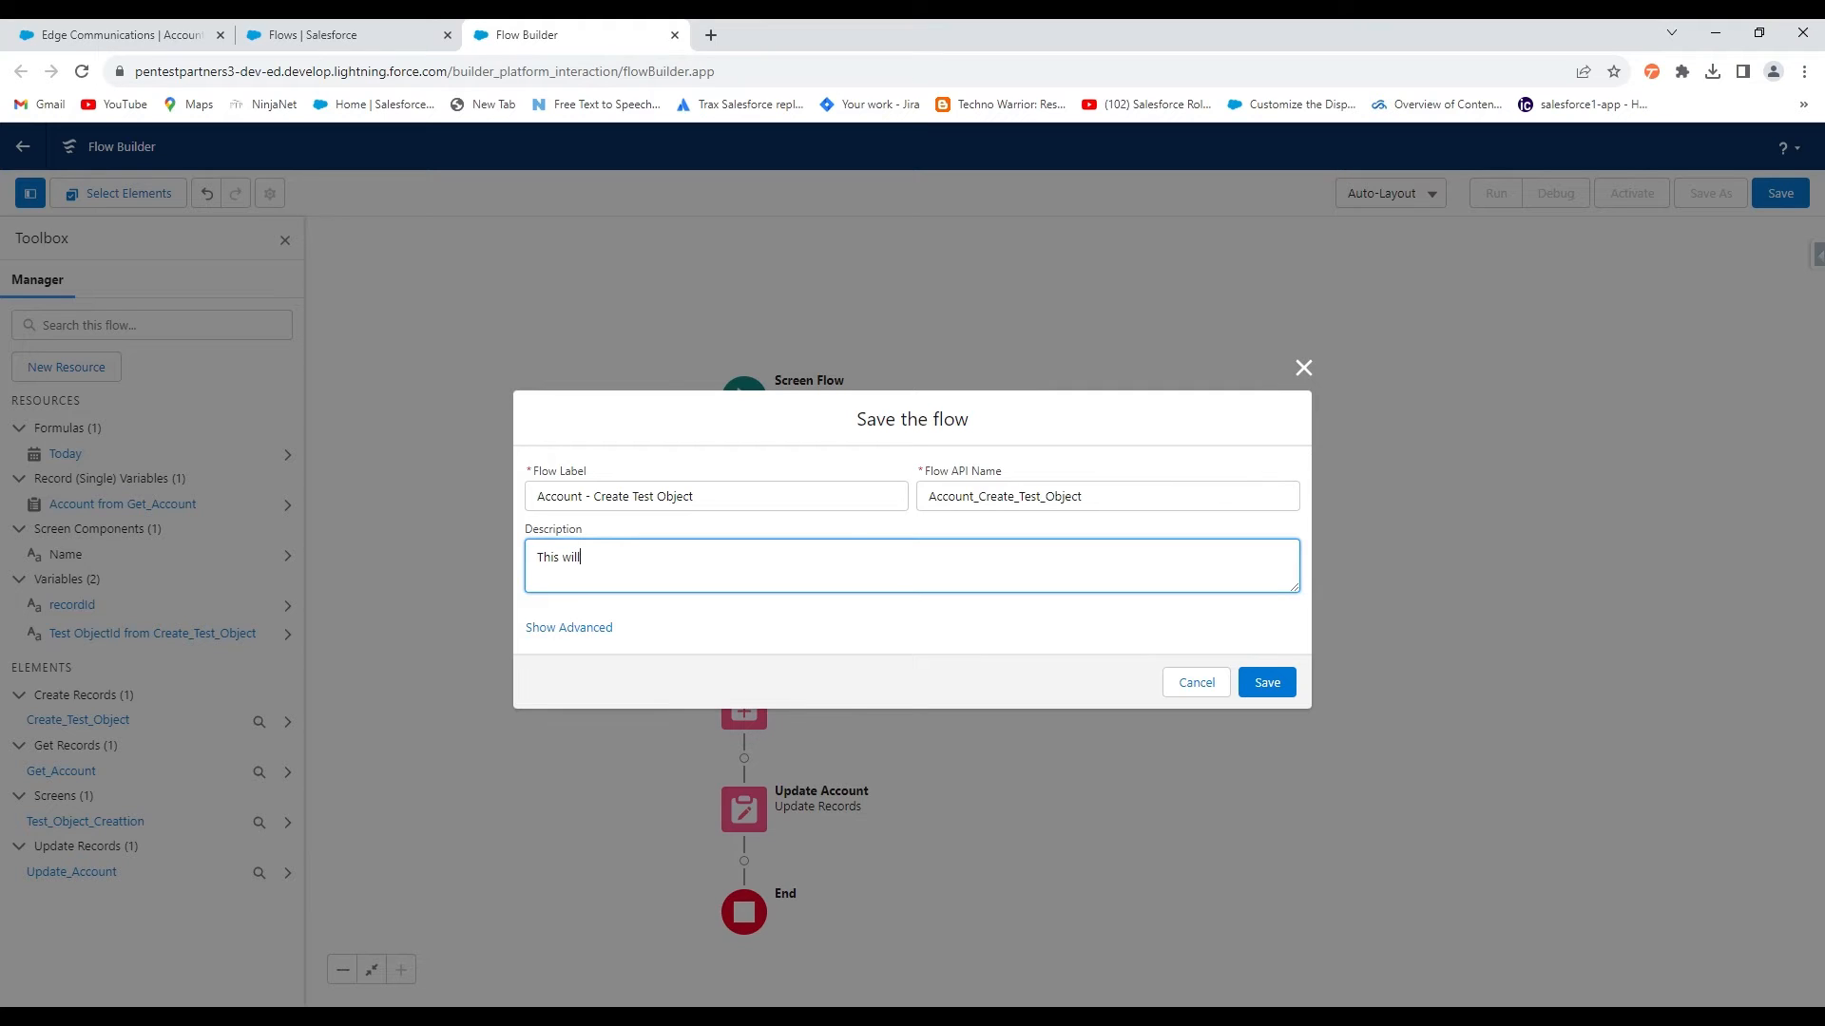
pyautogui.write('This will create a new record on the Test Object and update a field')
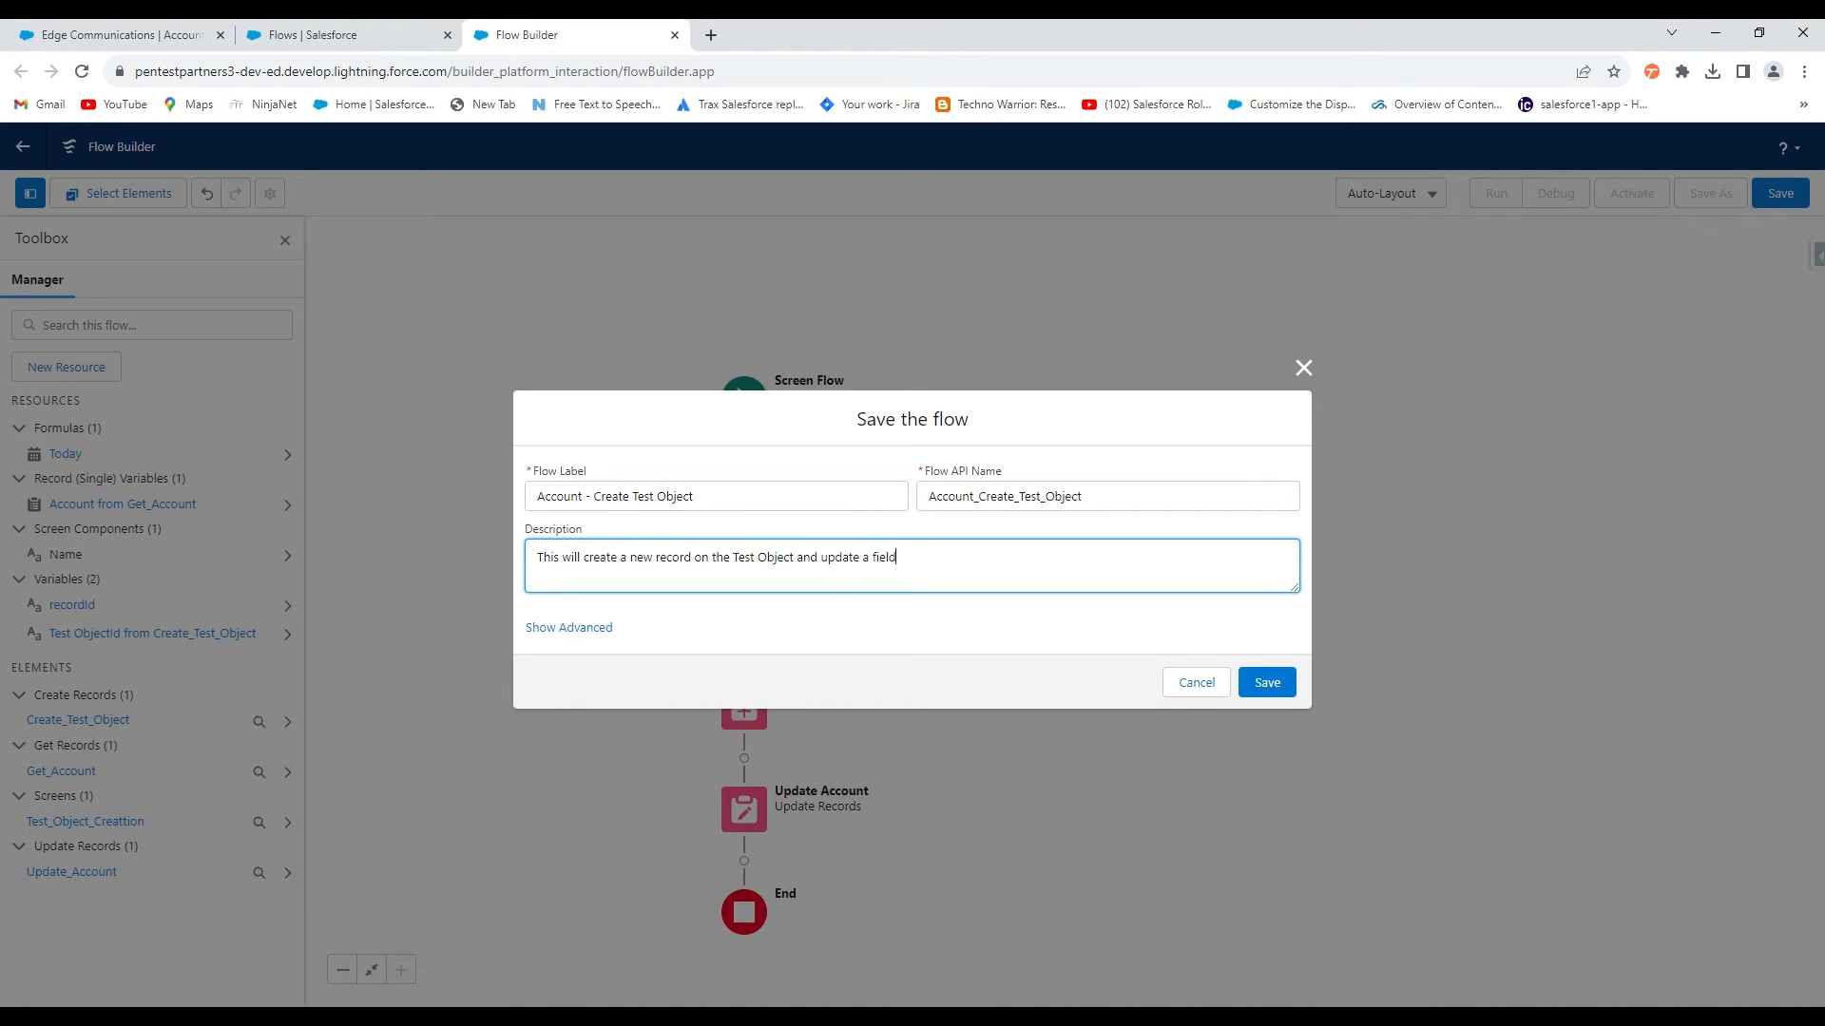
pyautogui.write('gth')
pyautogui.click(1274, 683)
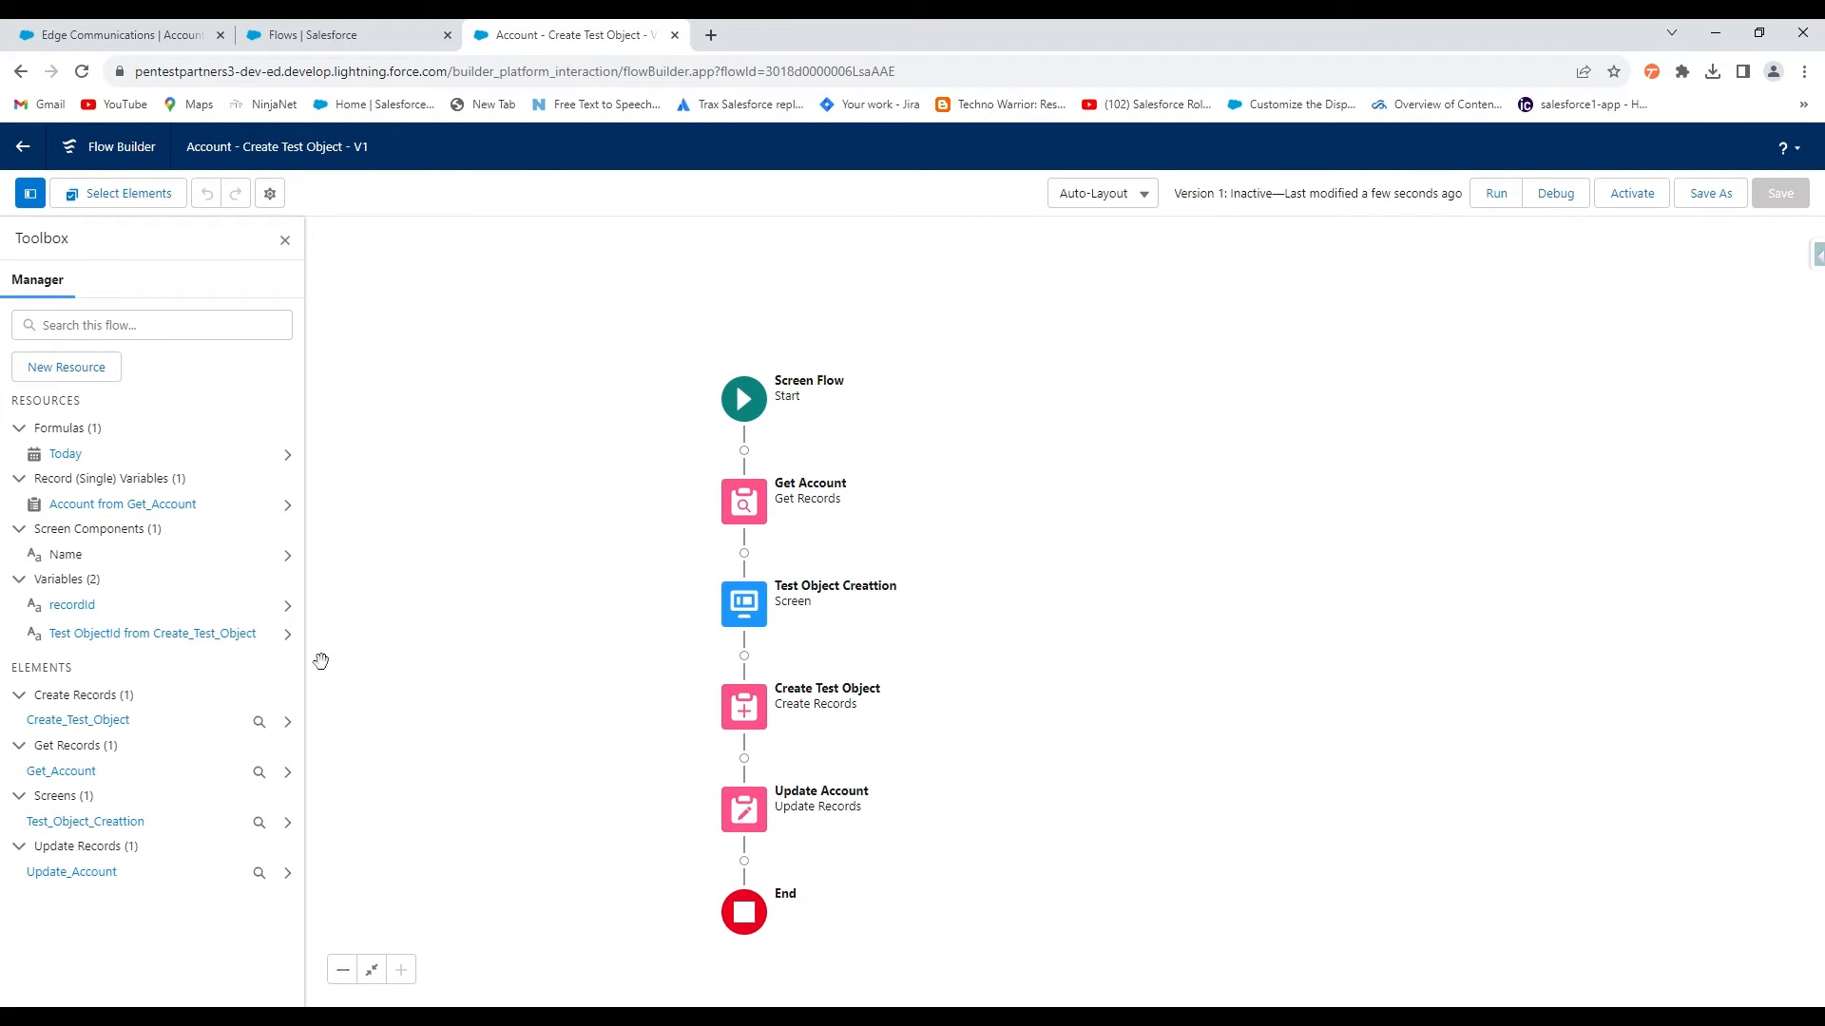
pyautogui.click(1645, 194)
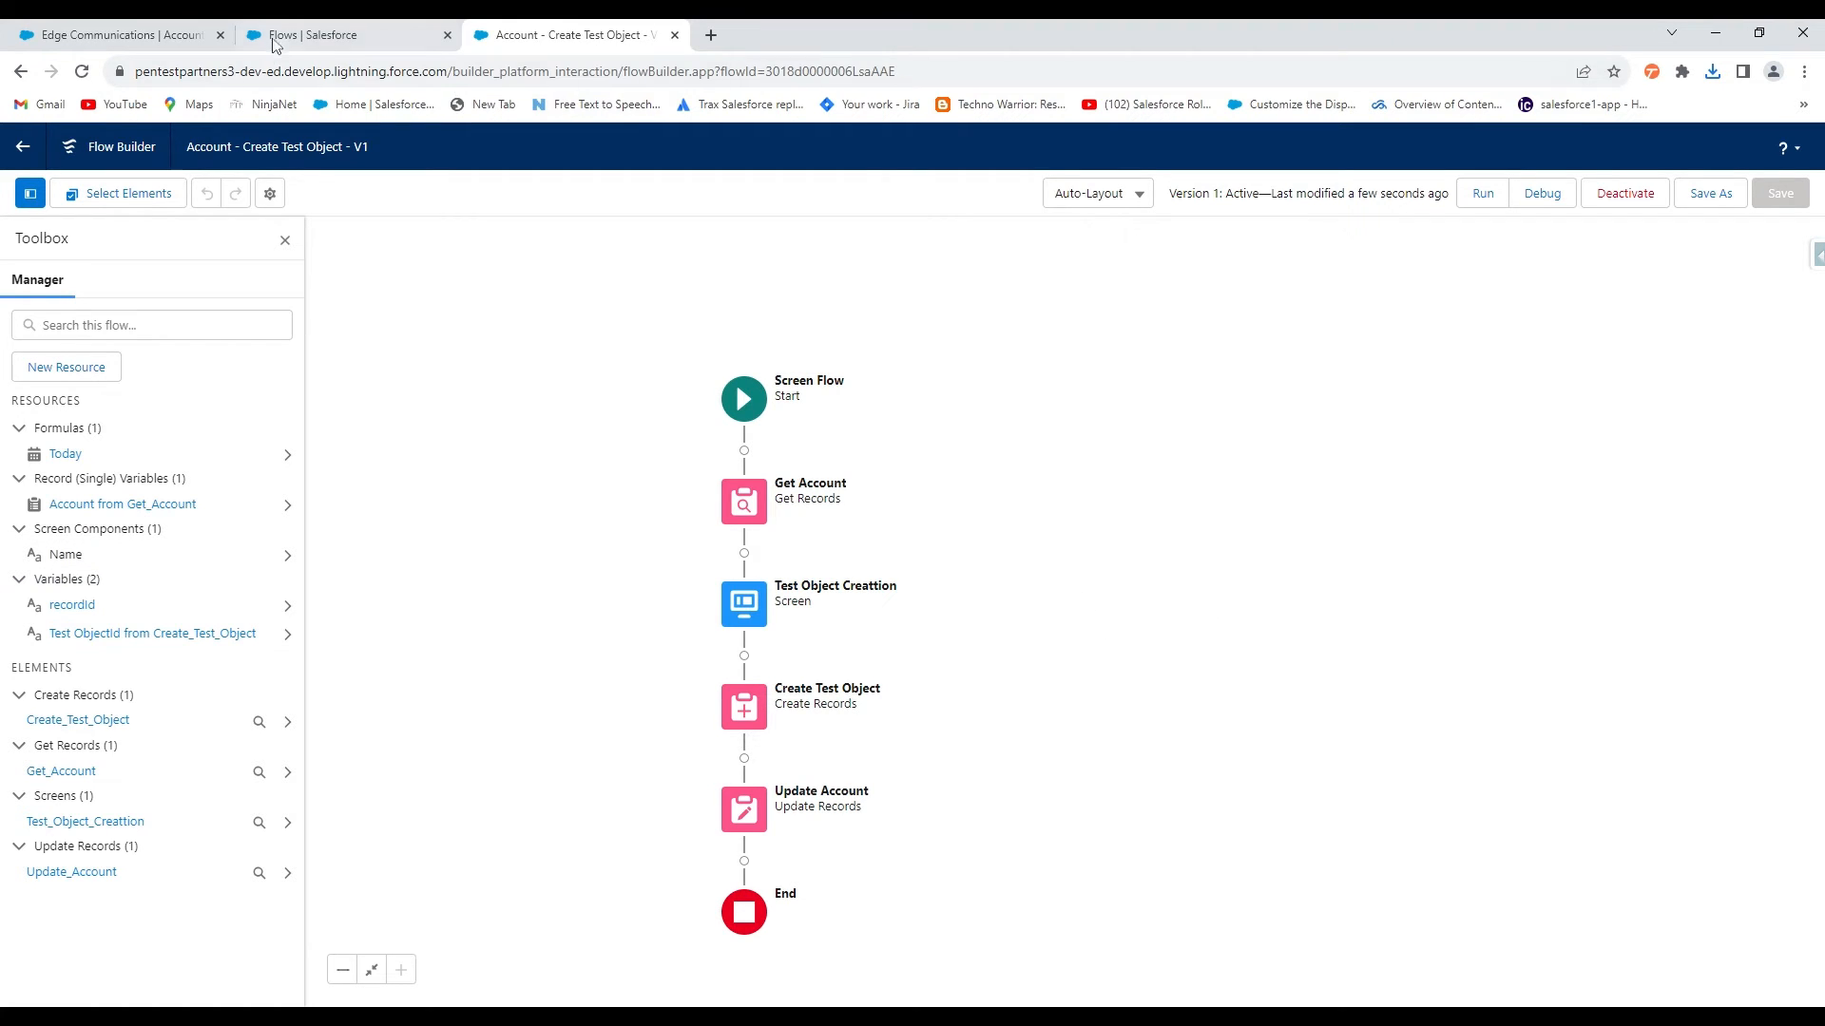
pyautogui.click(313, 34)
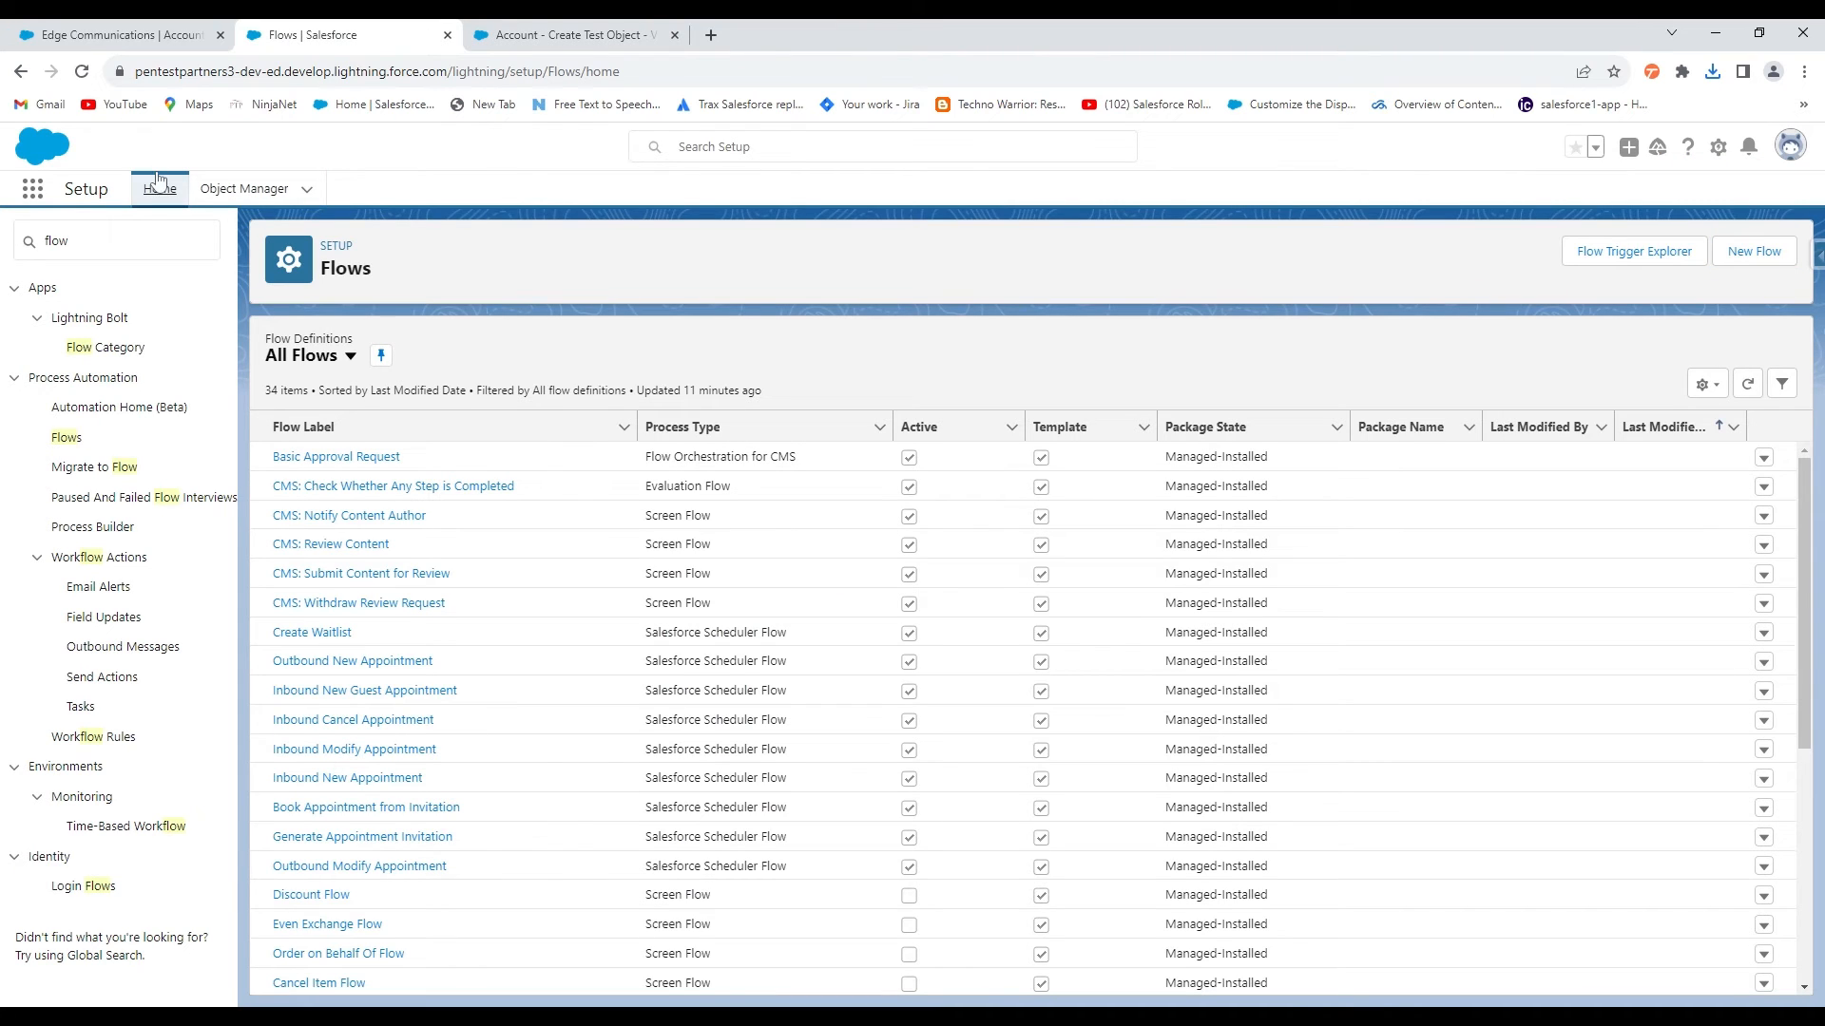
# Go to the Account object's Buttons, Links, and Actions list in Object Manager
pyautogui.click(124, 240)
pyautogui.hotkey('ctrl', 'a')
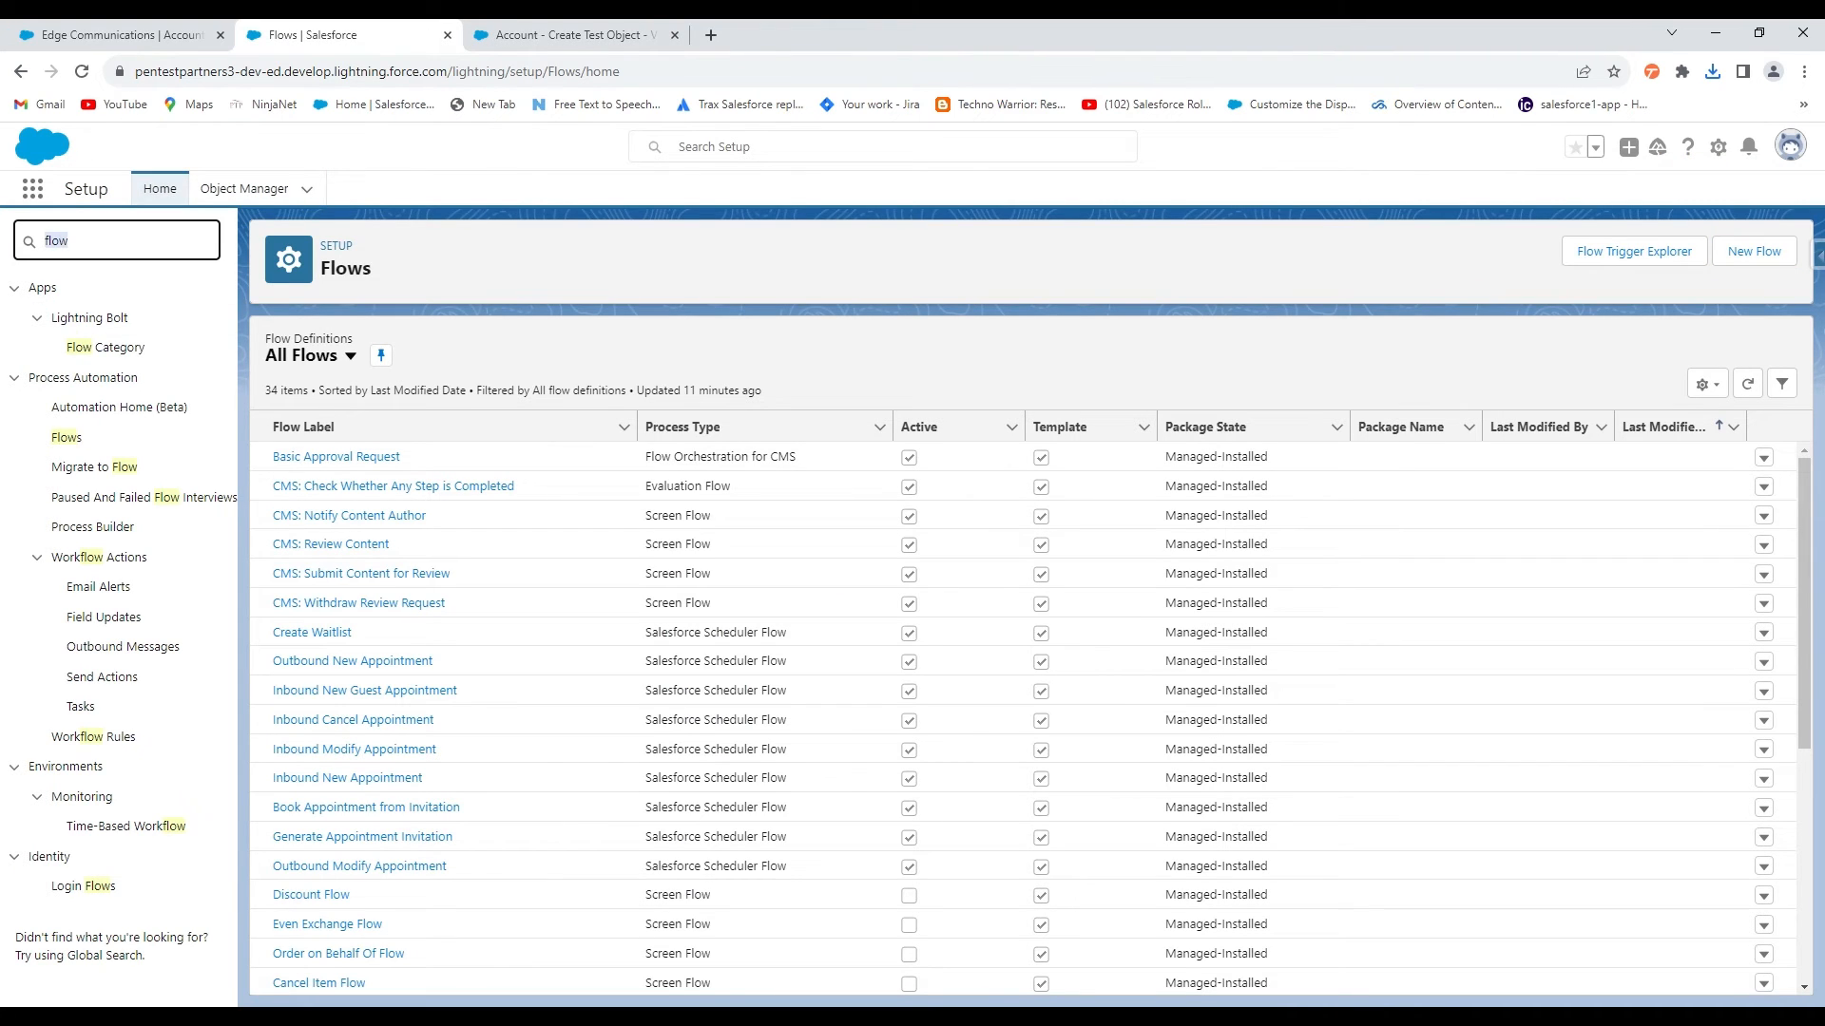
pyautogui.press('BackSpace')
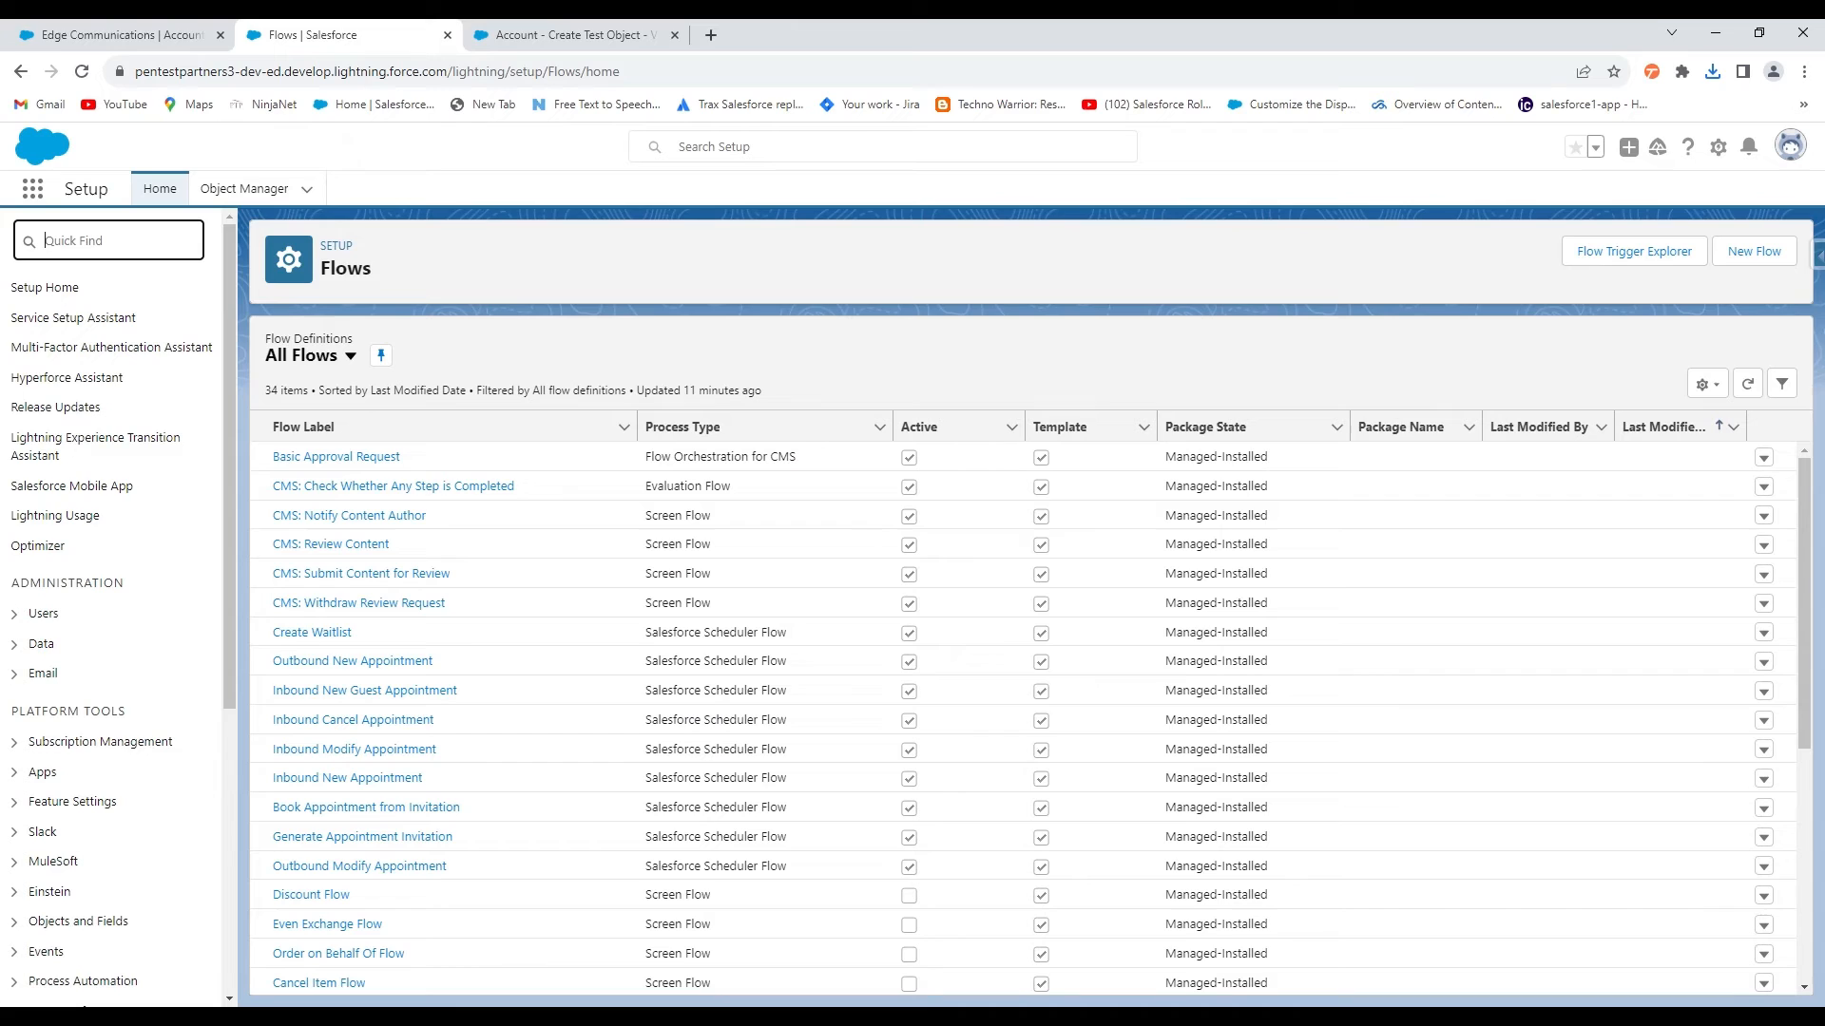
pyautogui.click(249, 188)
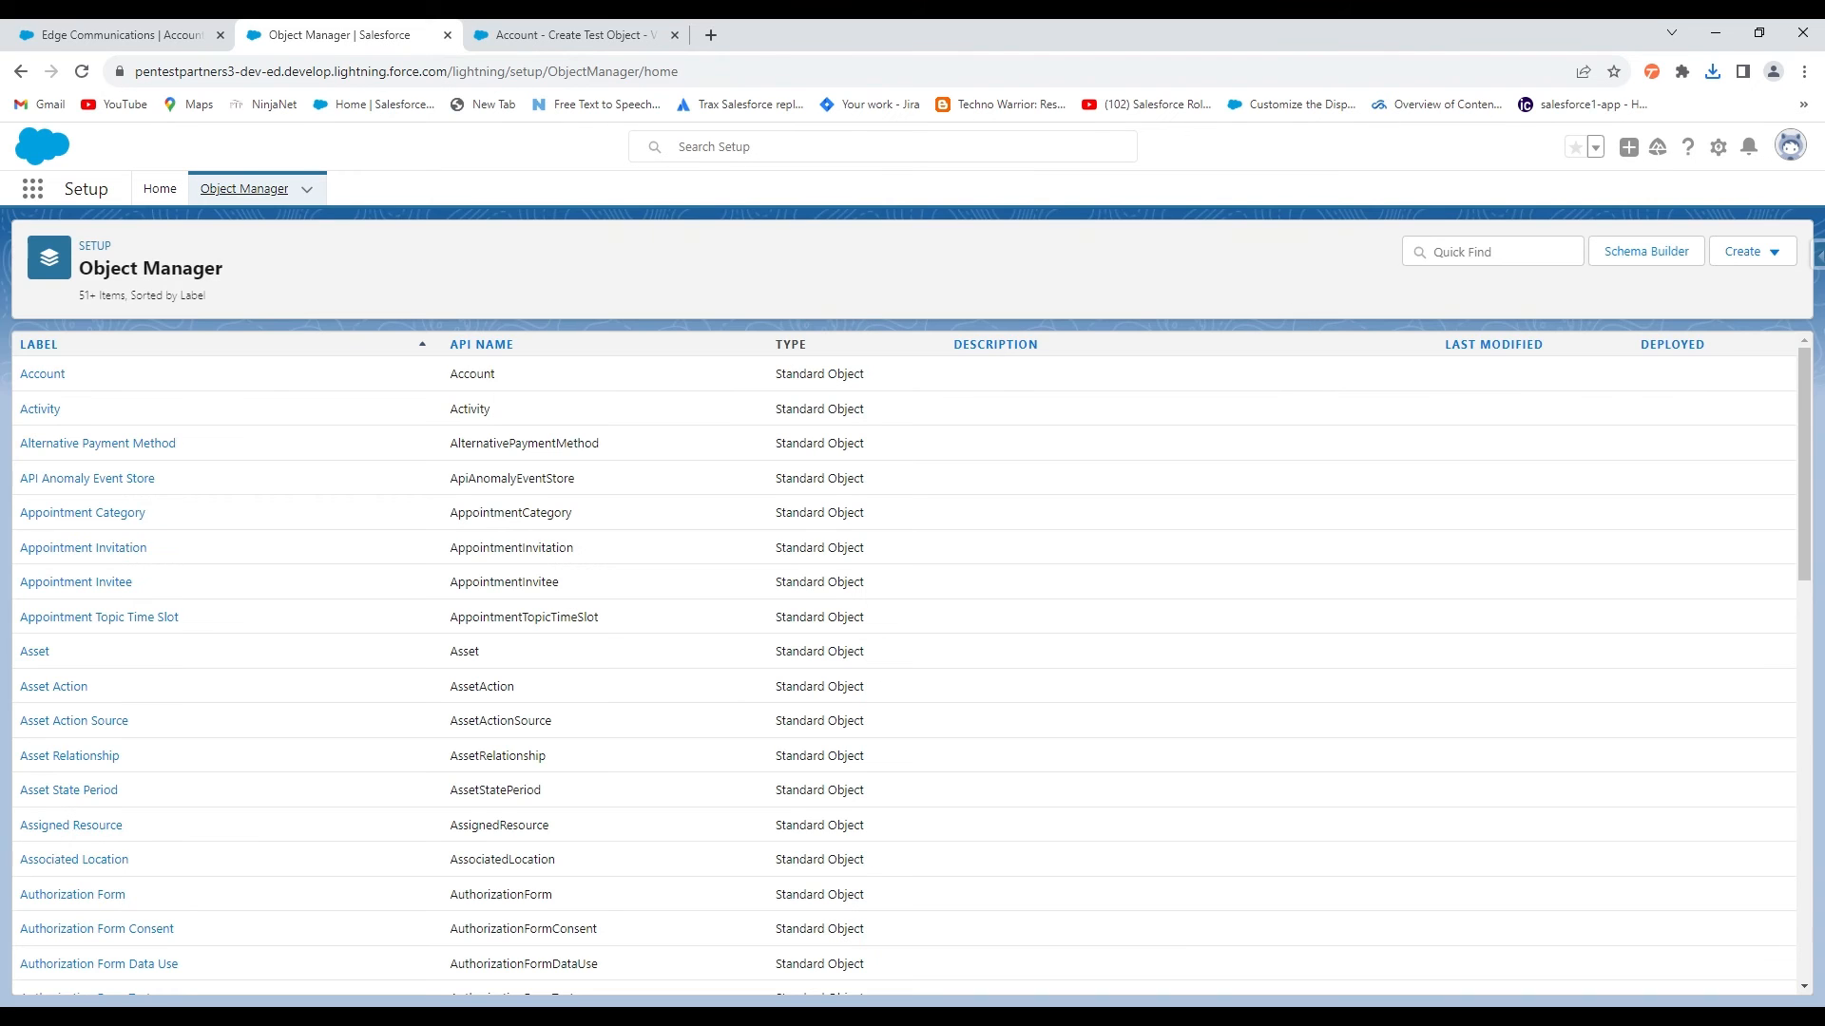
pyautogui.click(40, 377)
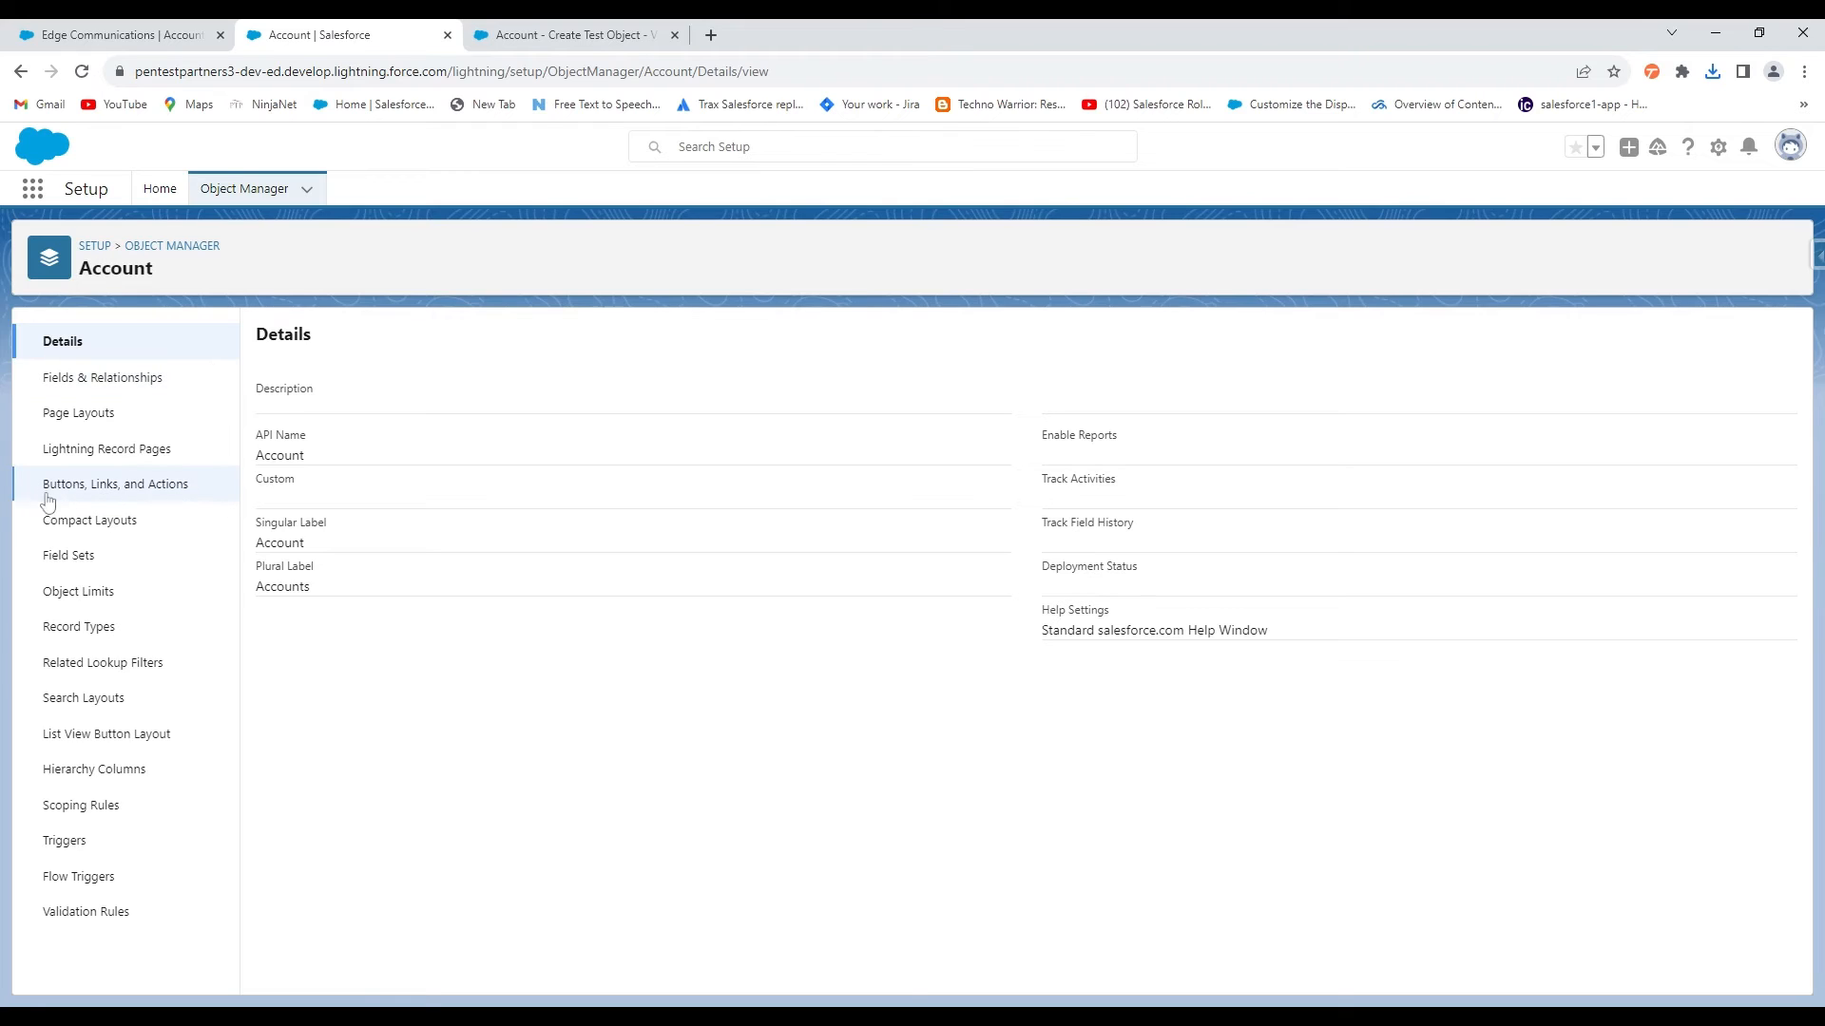
pyautogui.click(173, 493)
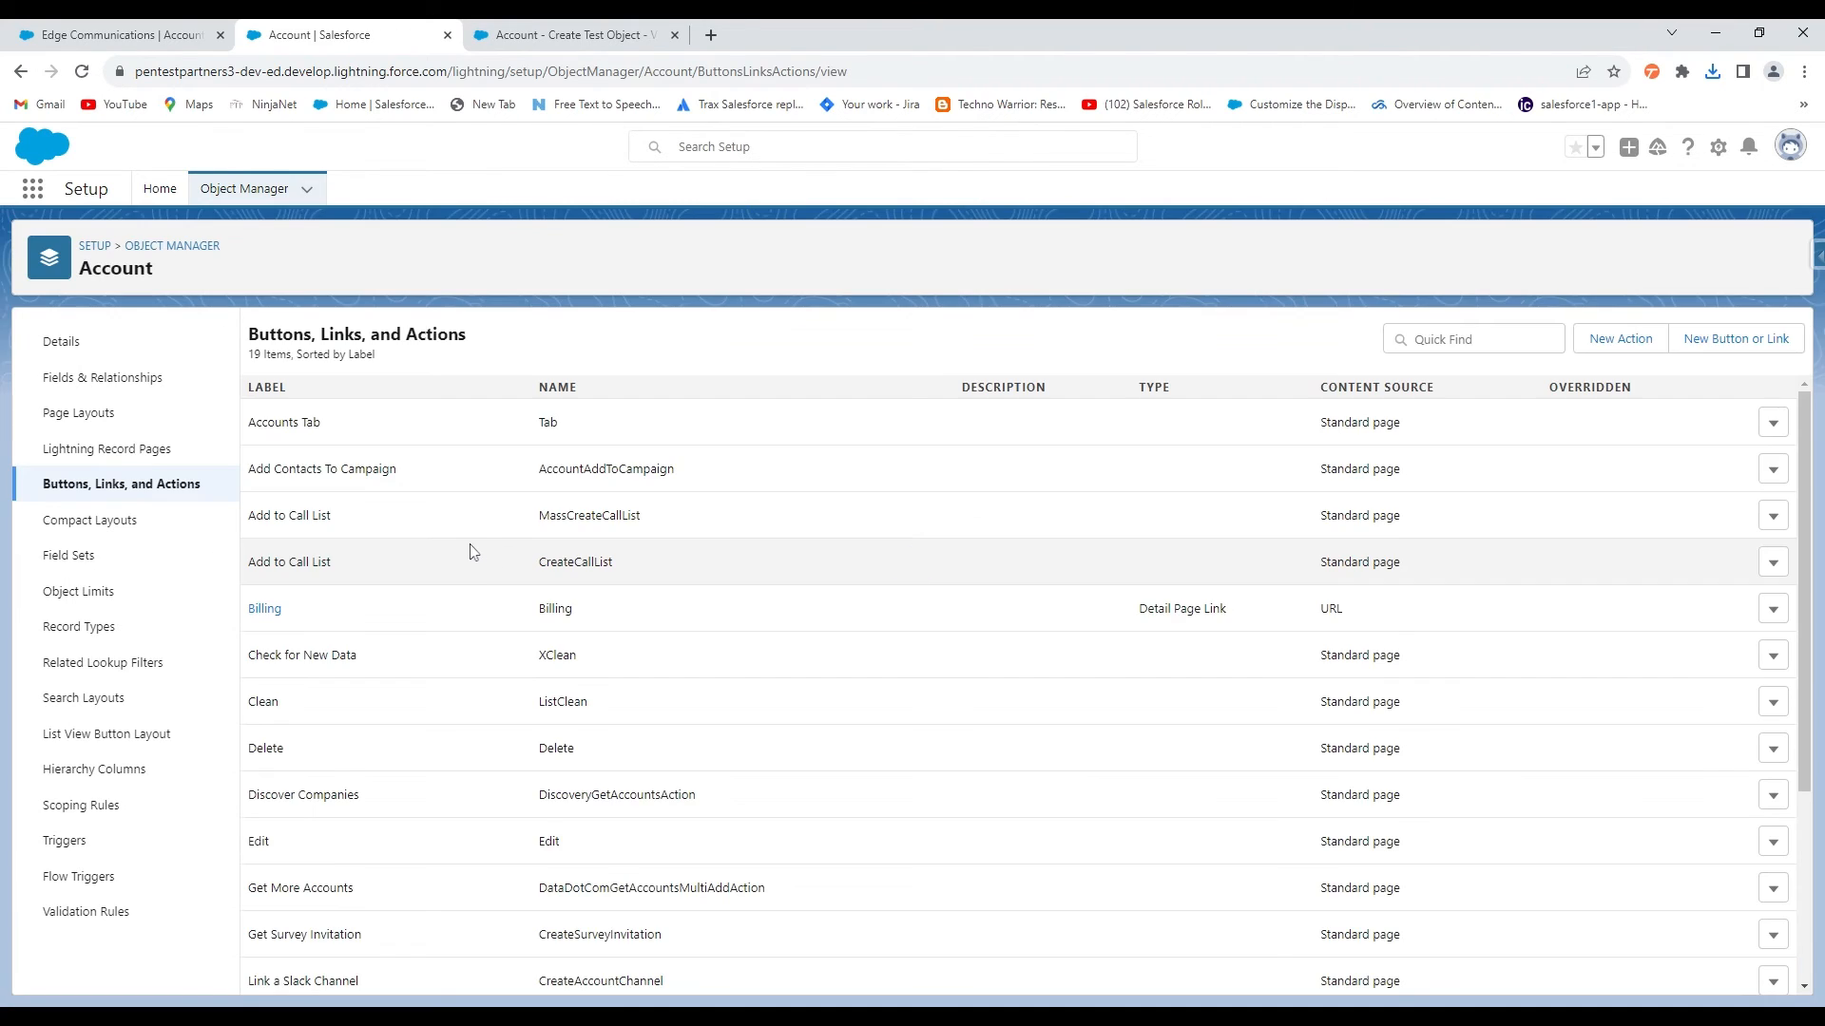
# Create a Flow action 'Create Test Record' launching the 'Account - Create Test Object' flow
pyautogui.click(1617, 352)
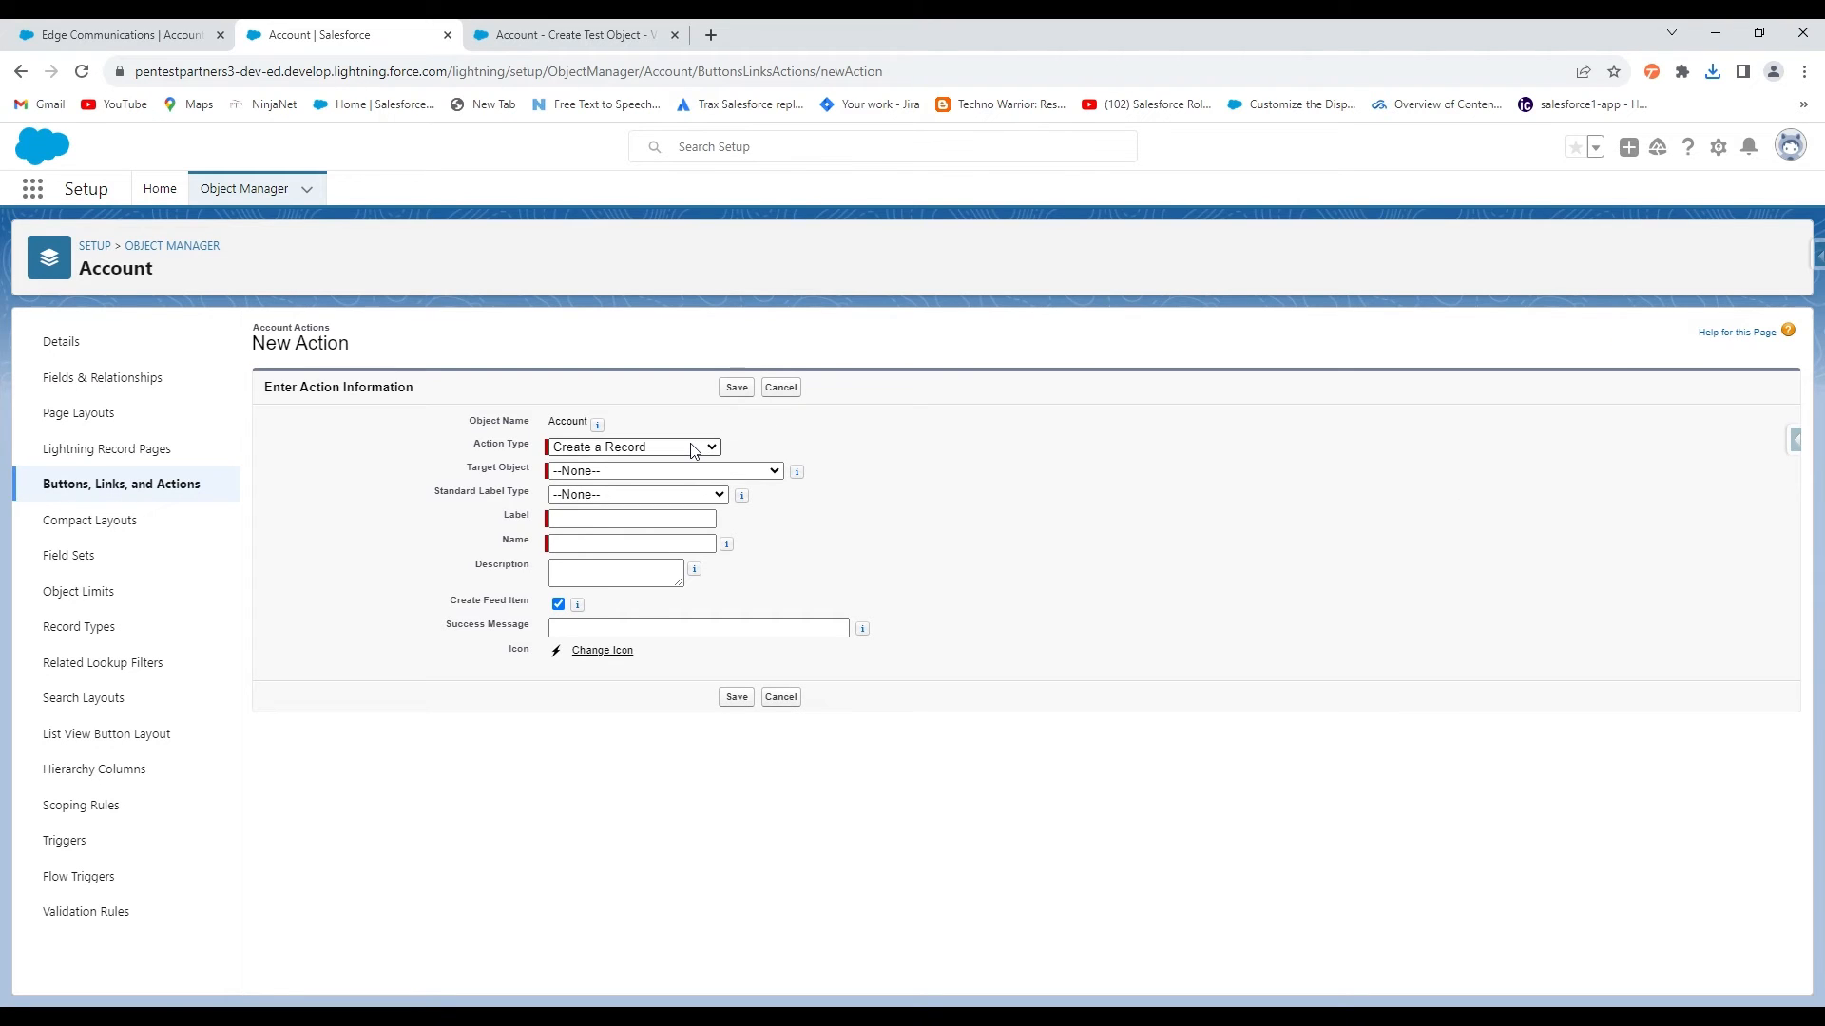
pyautogui.click(613, 577)
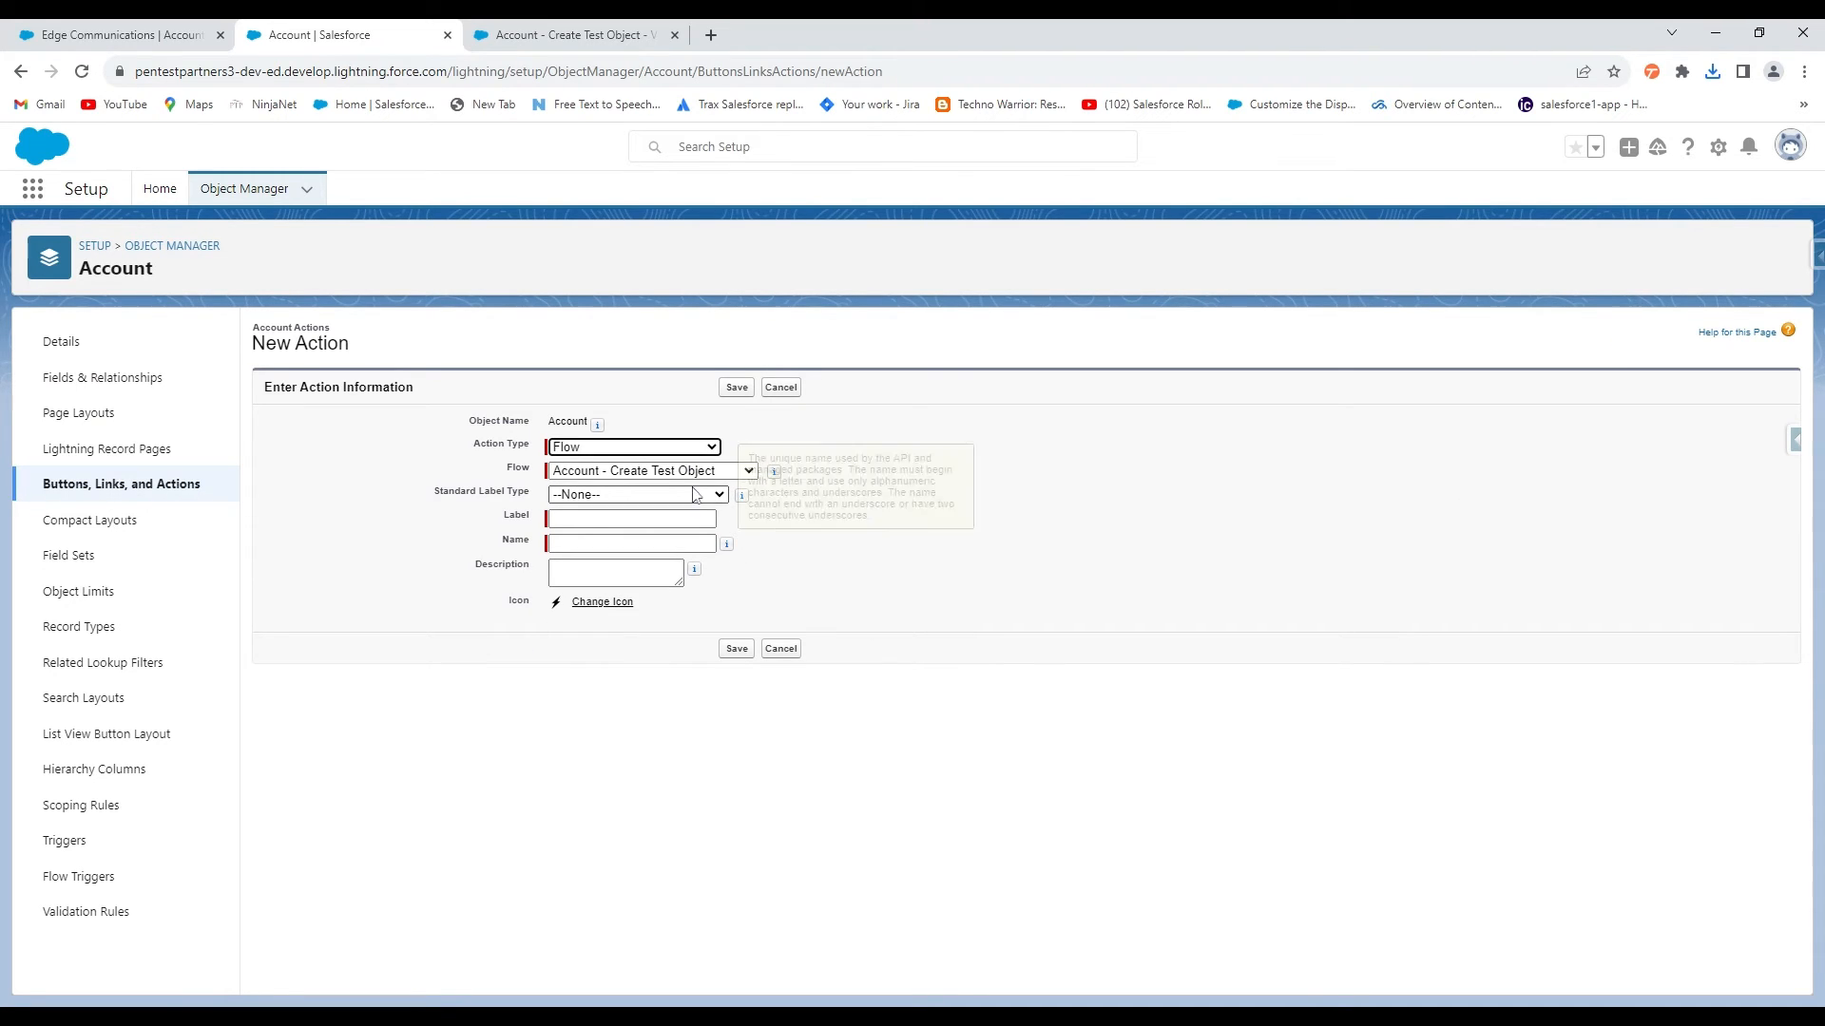
pyautogui.click(651, 472)
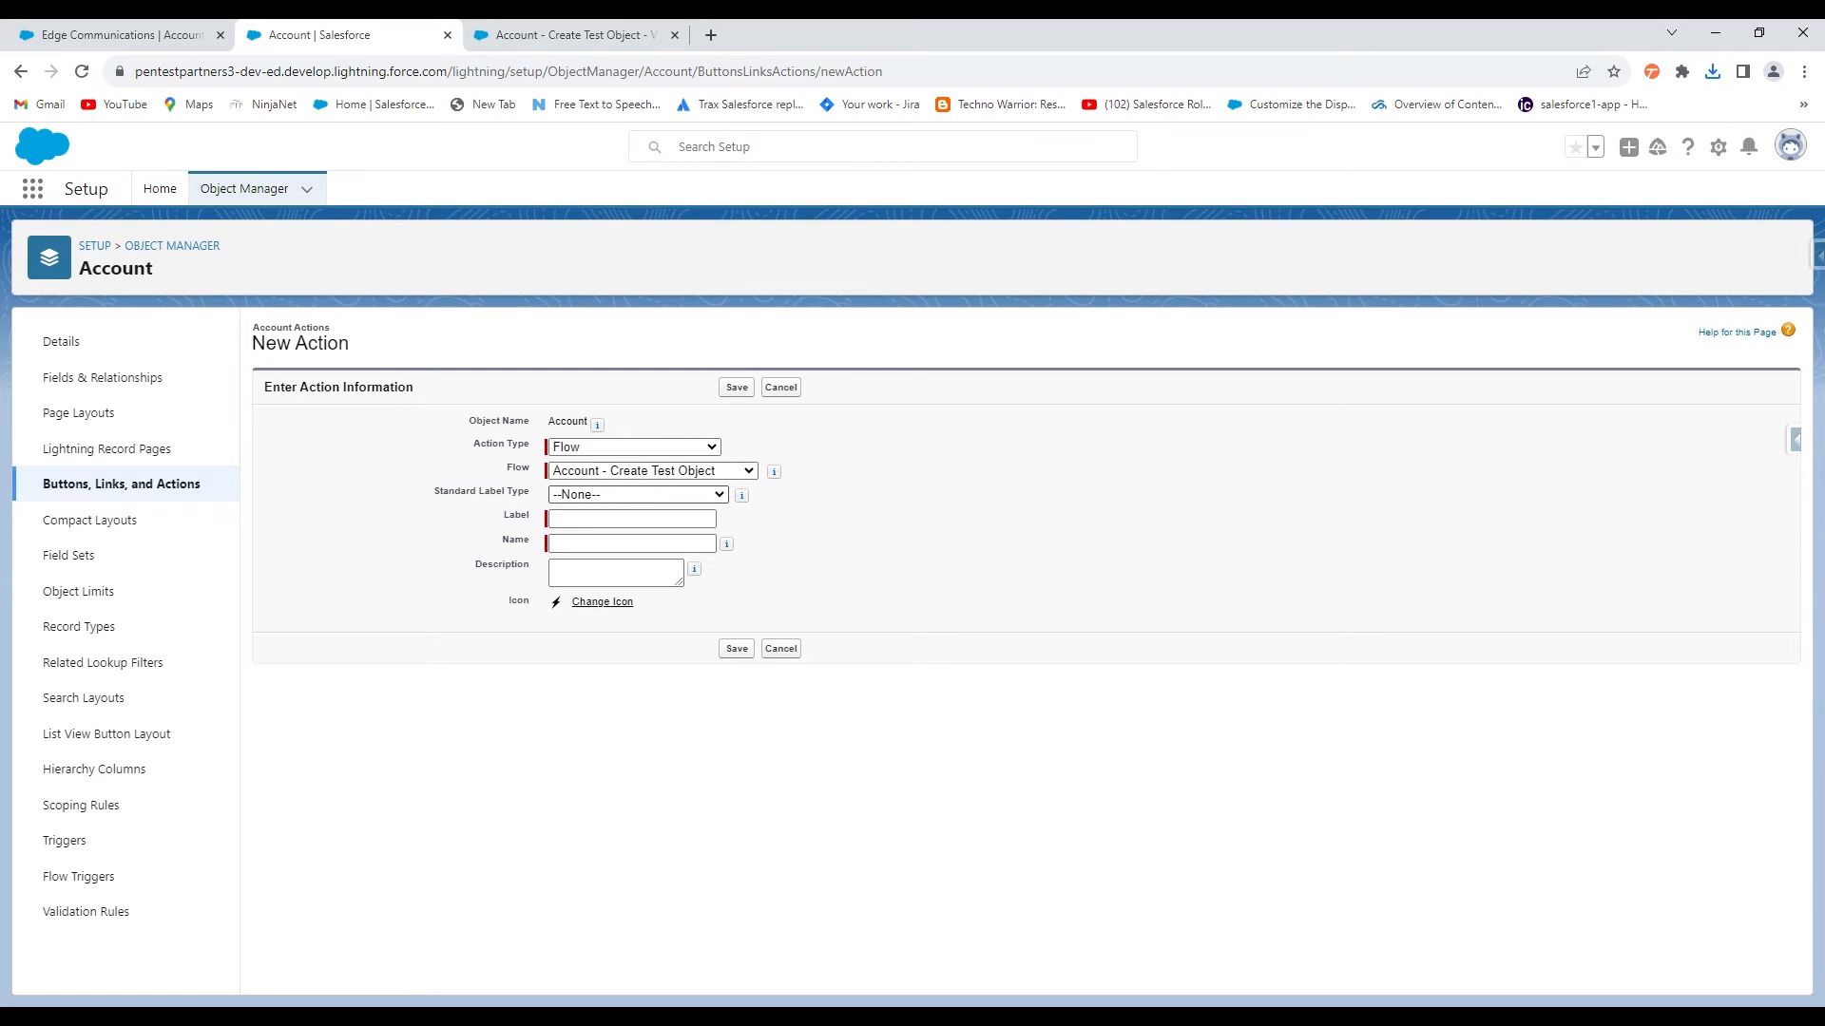
pyautogui.click(635, 491)
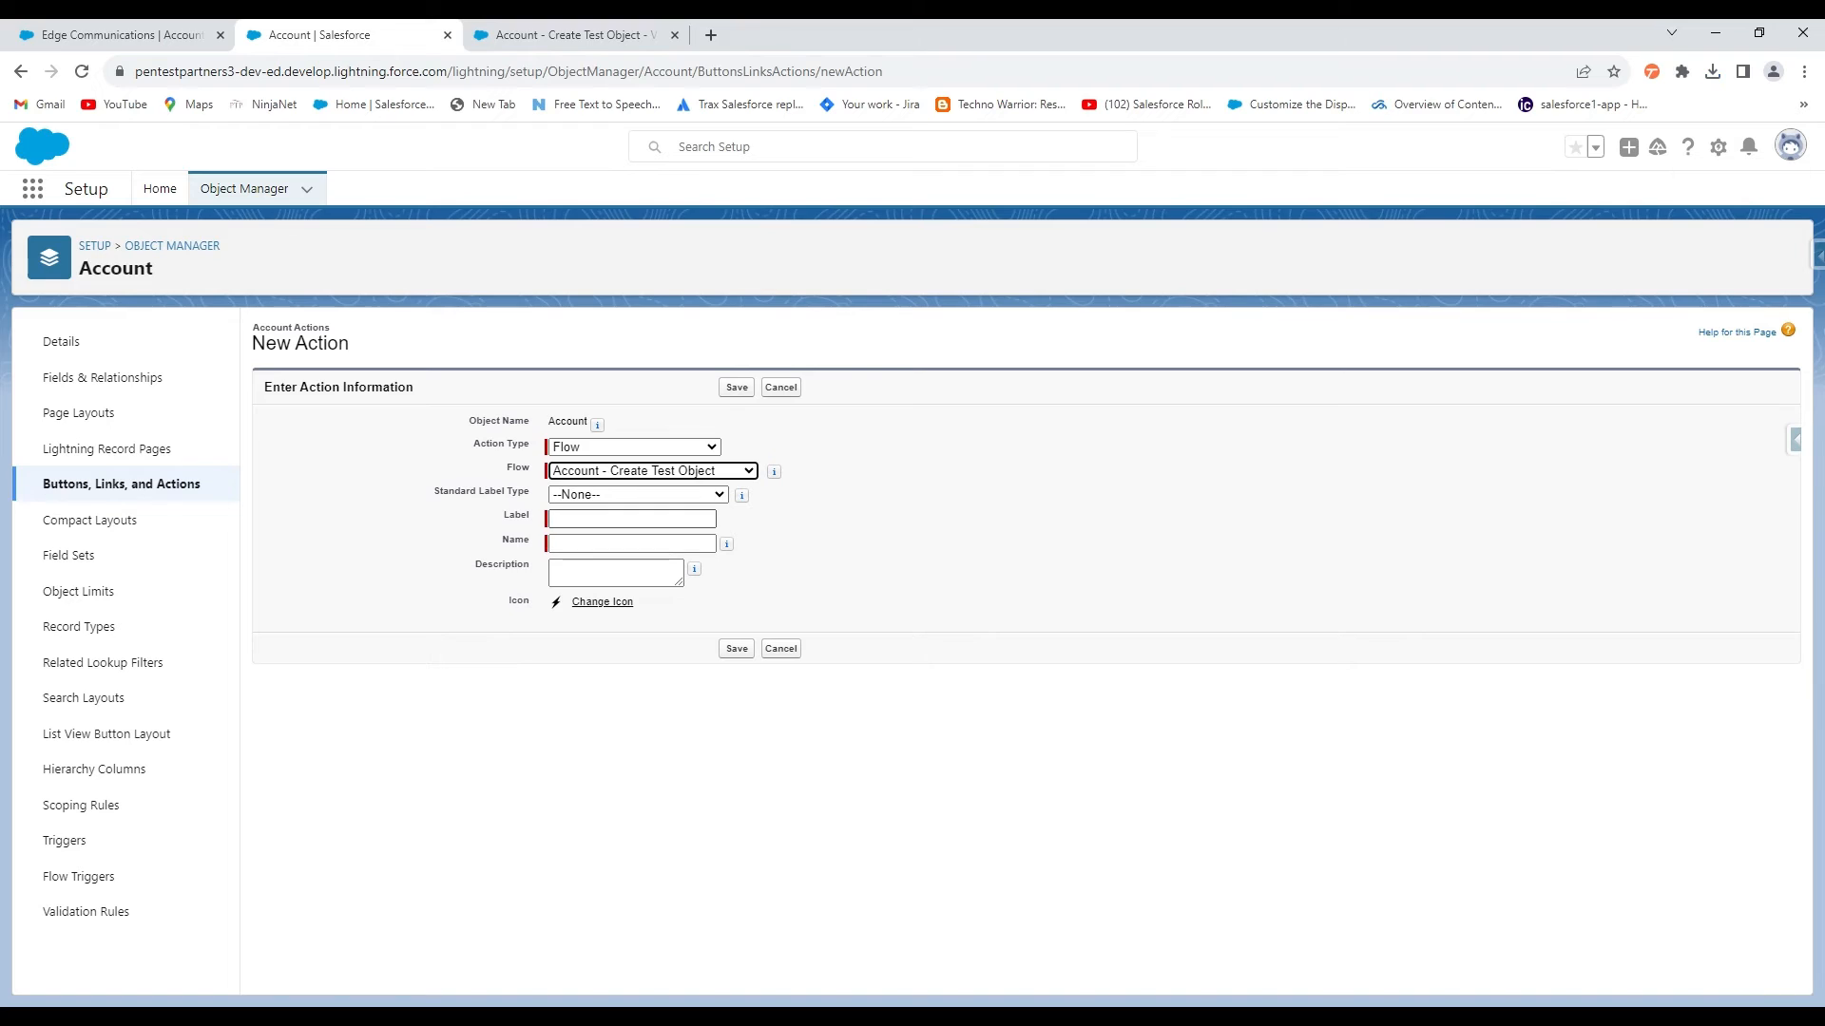
pyautogui.click(623, 521)
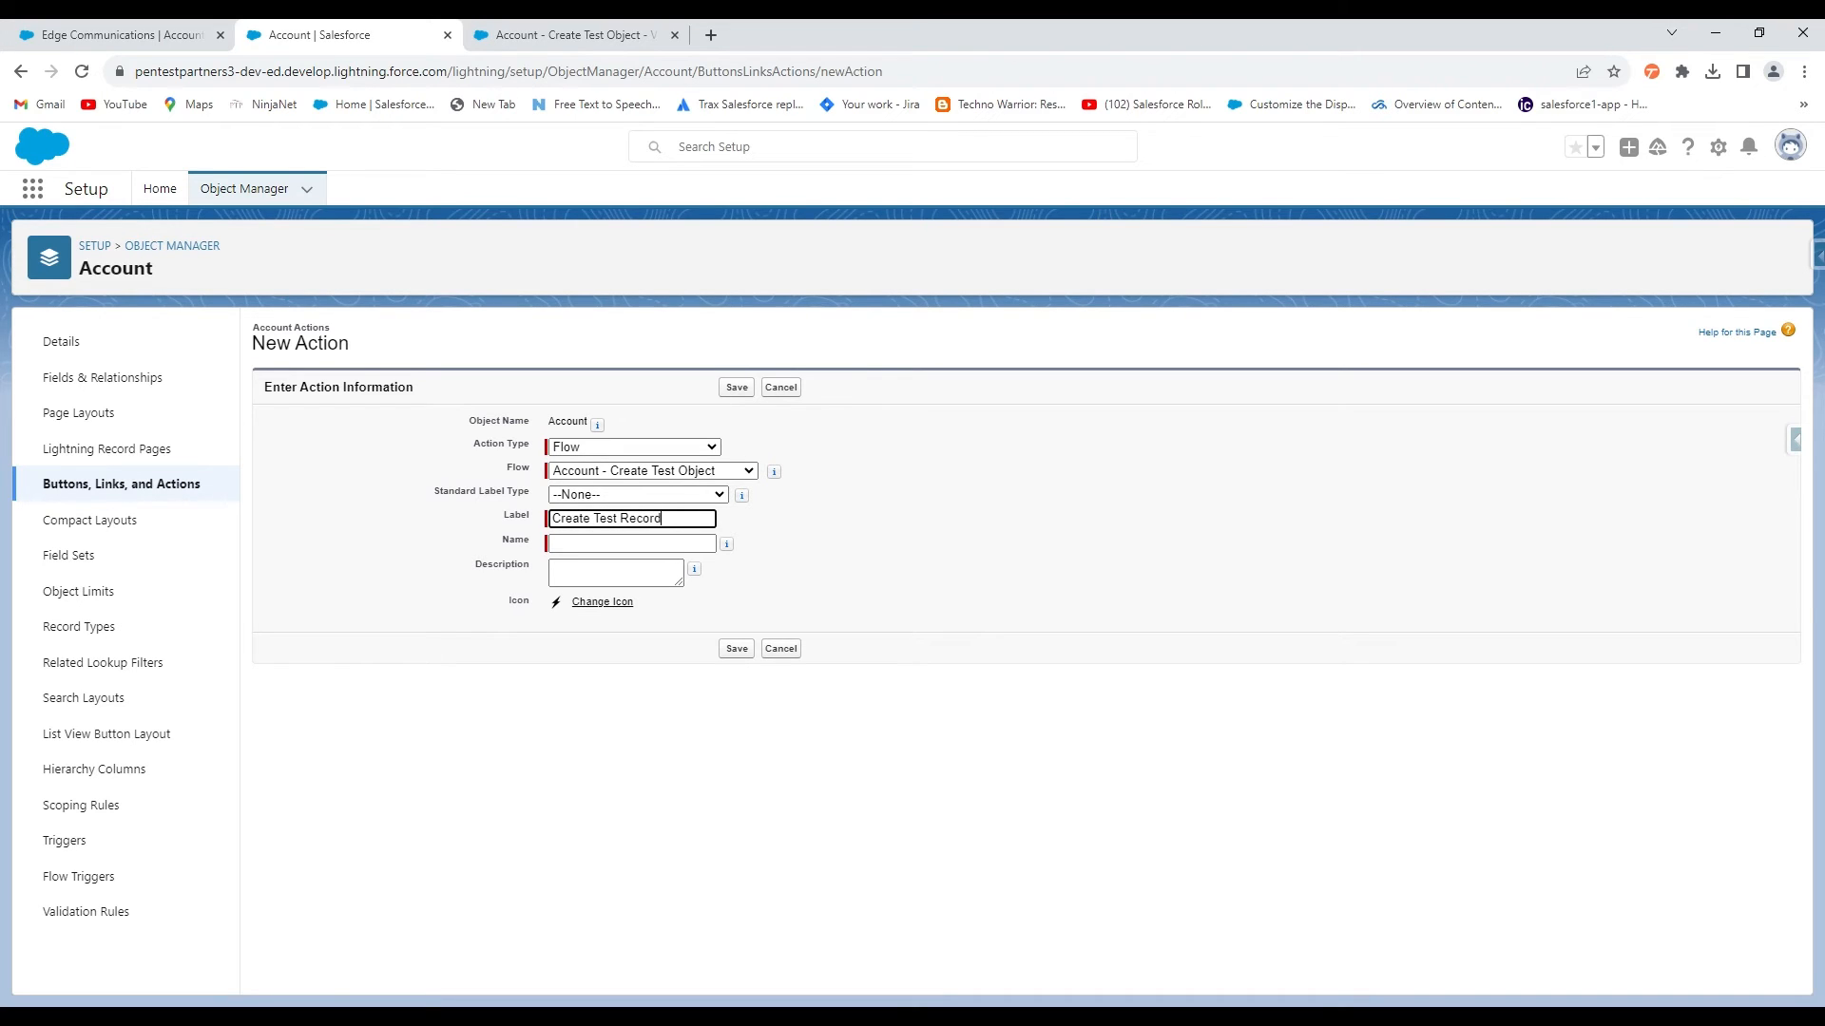
pyautogui.click(672, 549)
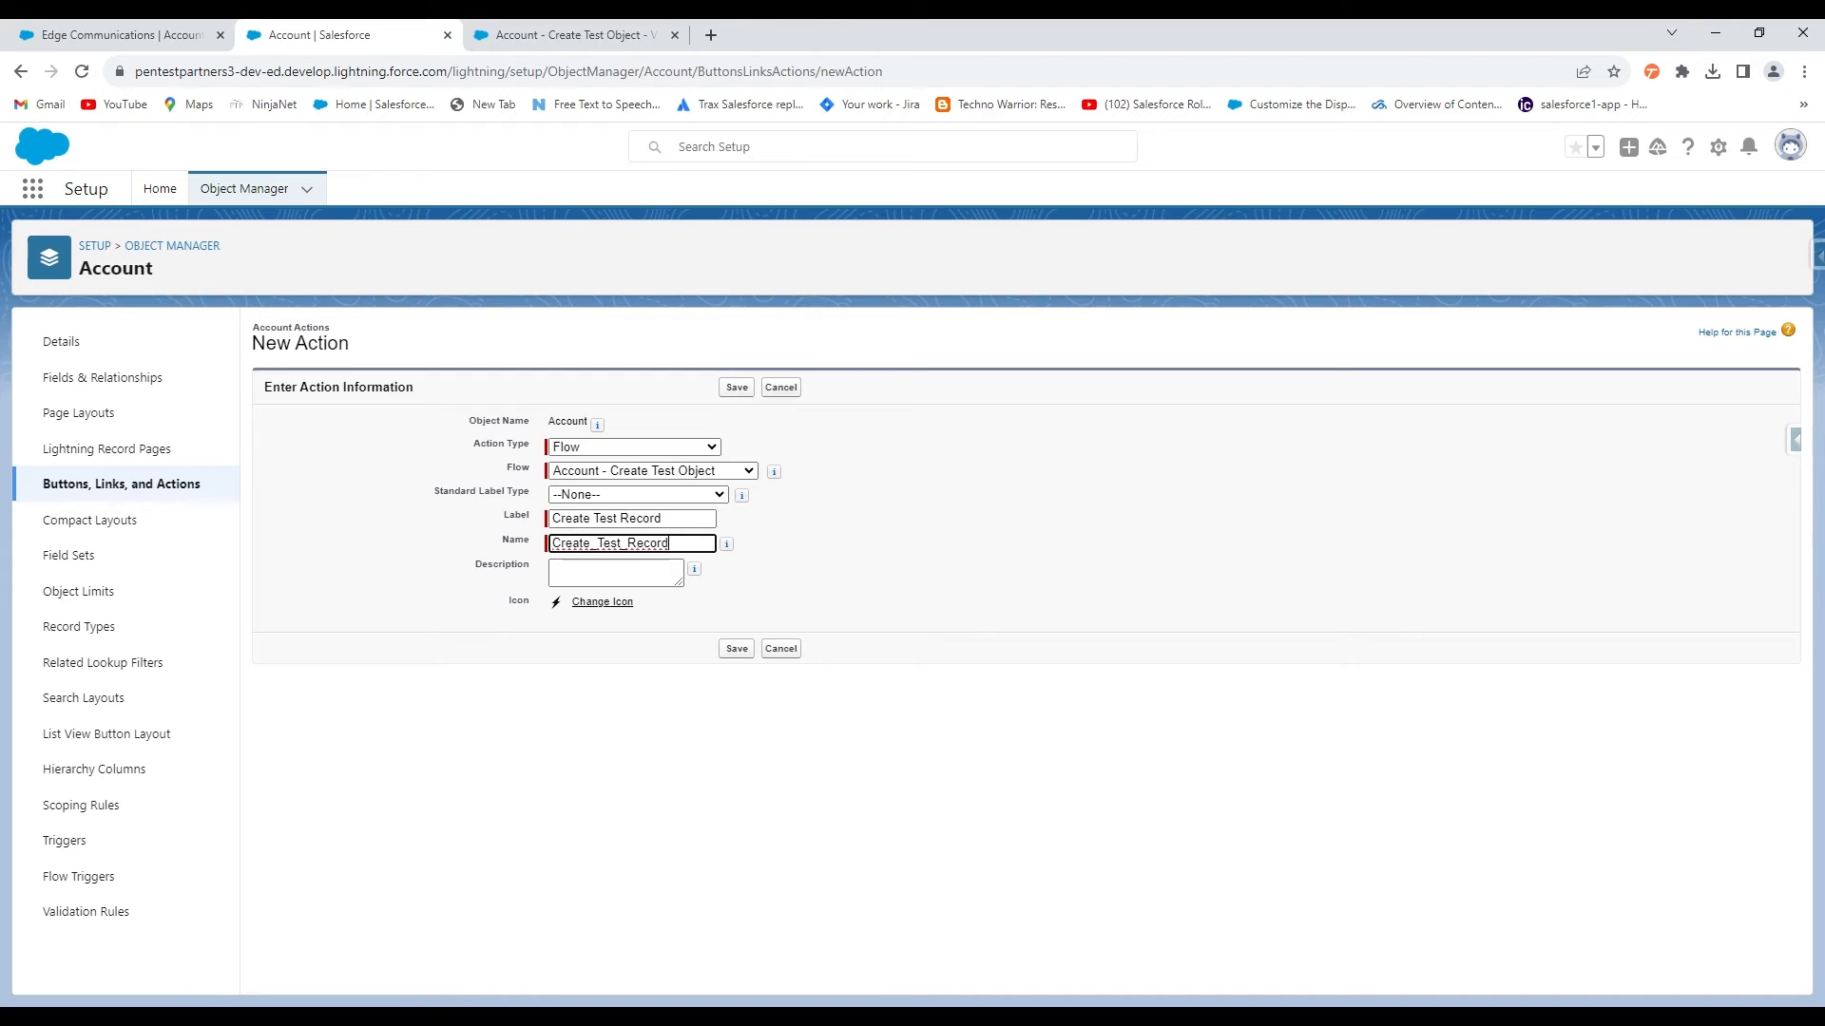
pyautogui.click(736, 648)
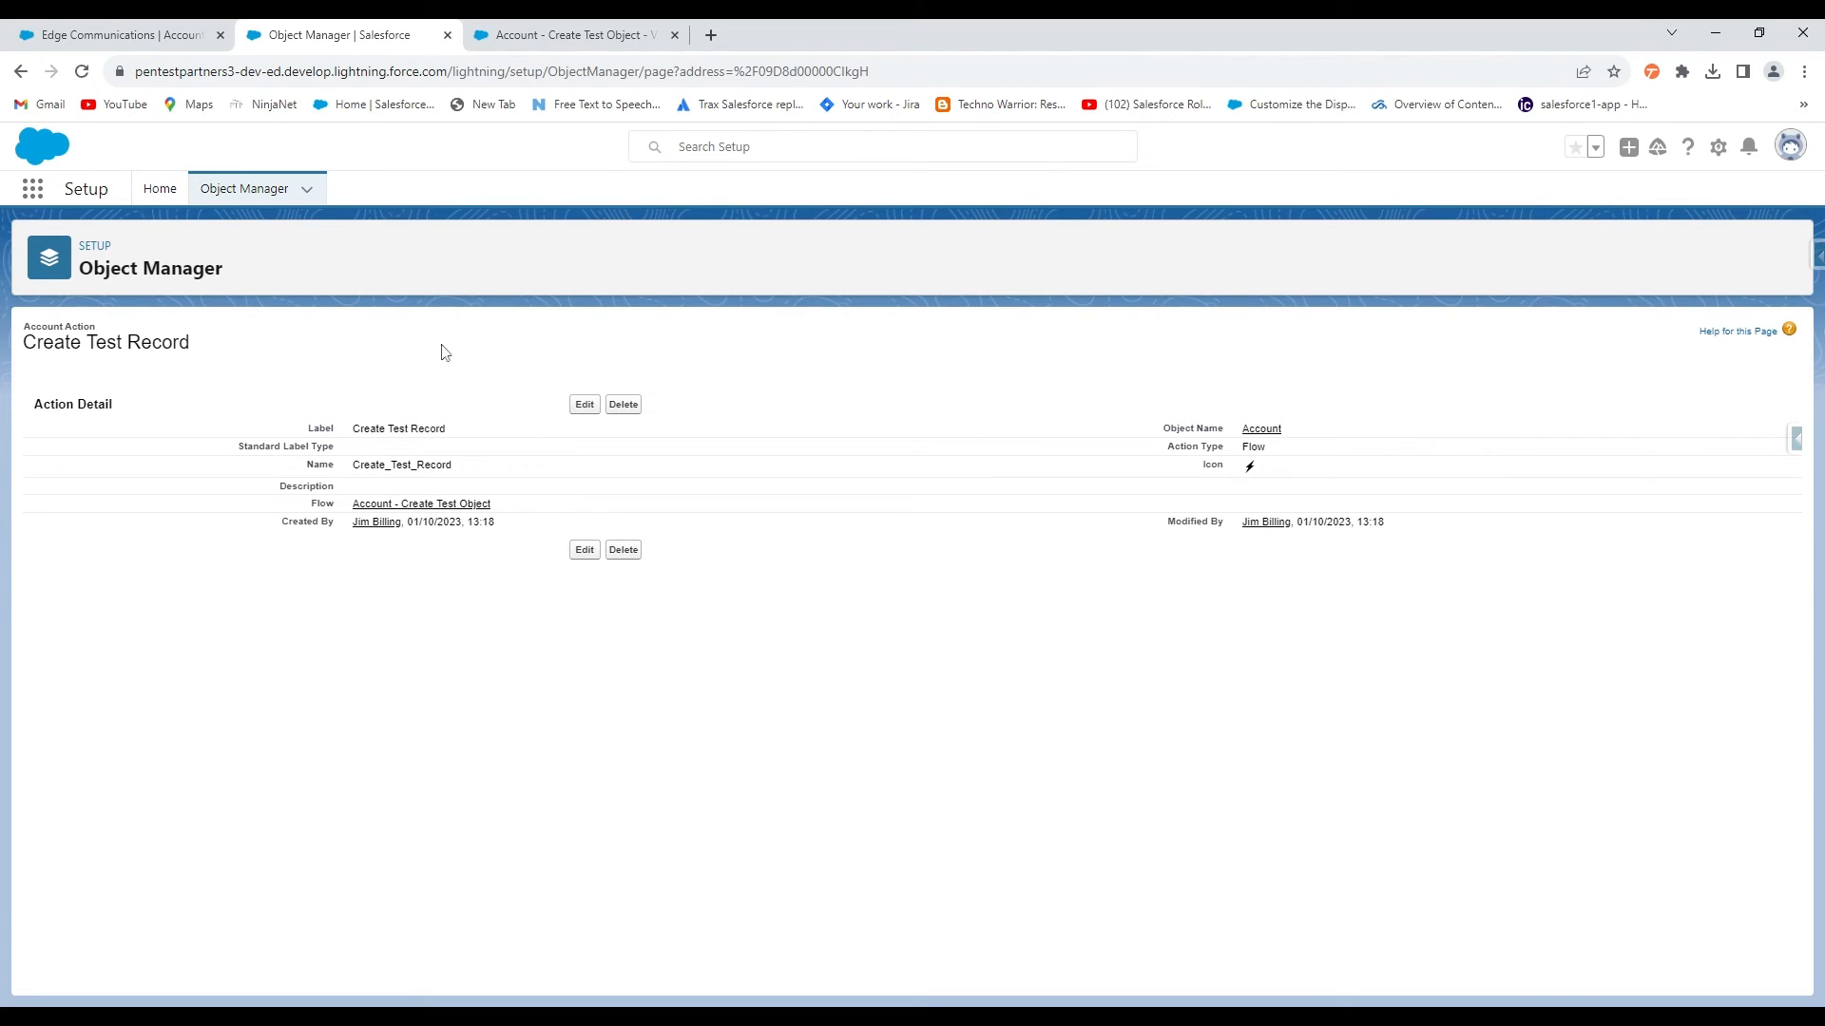
# Open the Account Record Page from Account's Lightning Record Pages and start editing it
pyautogui.click(244, 194)
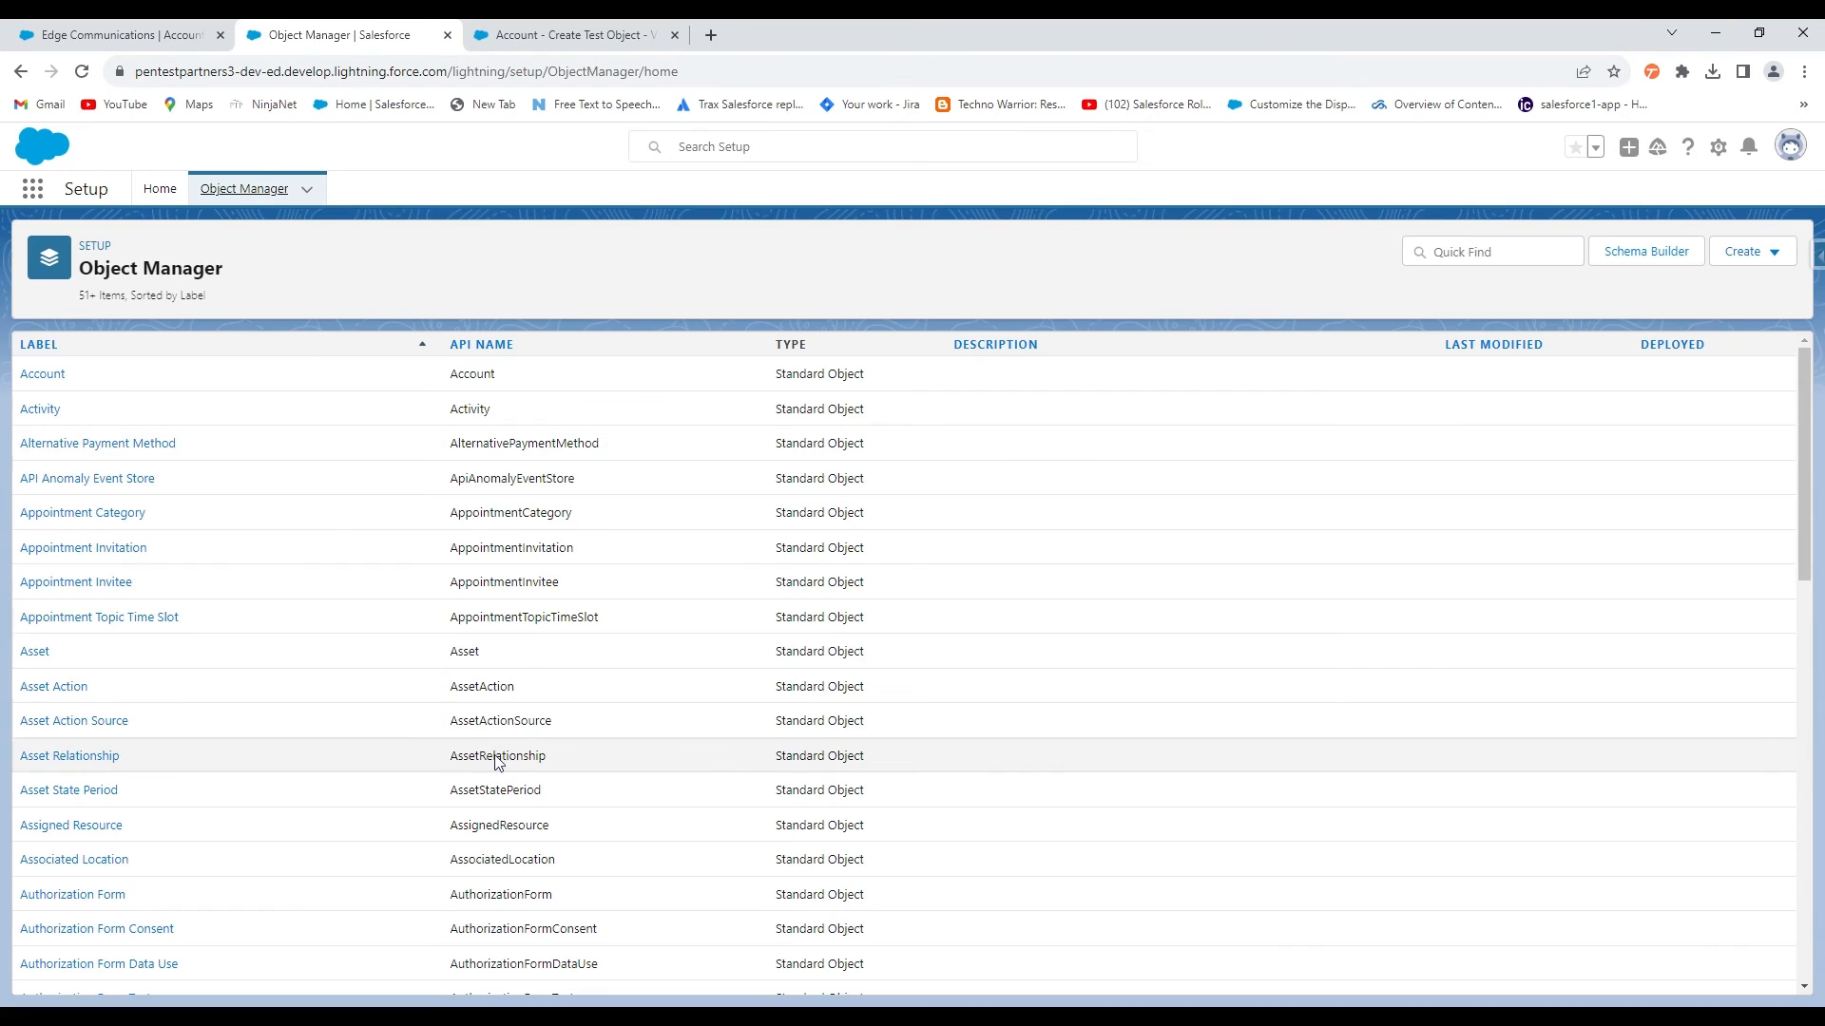
pyautogui.click(49, 377)
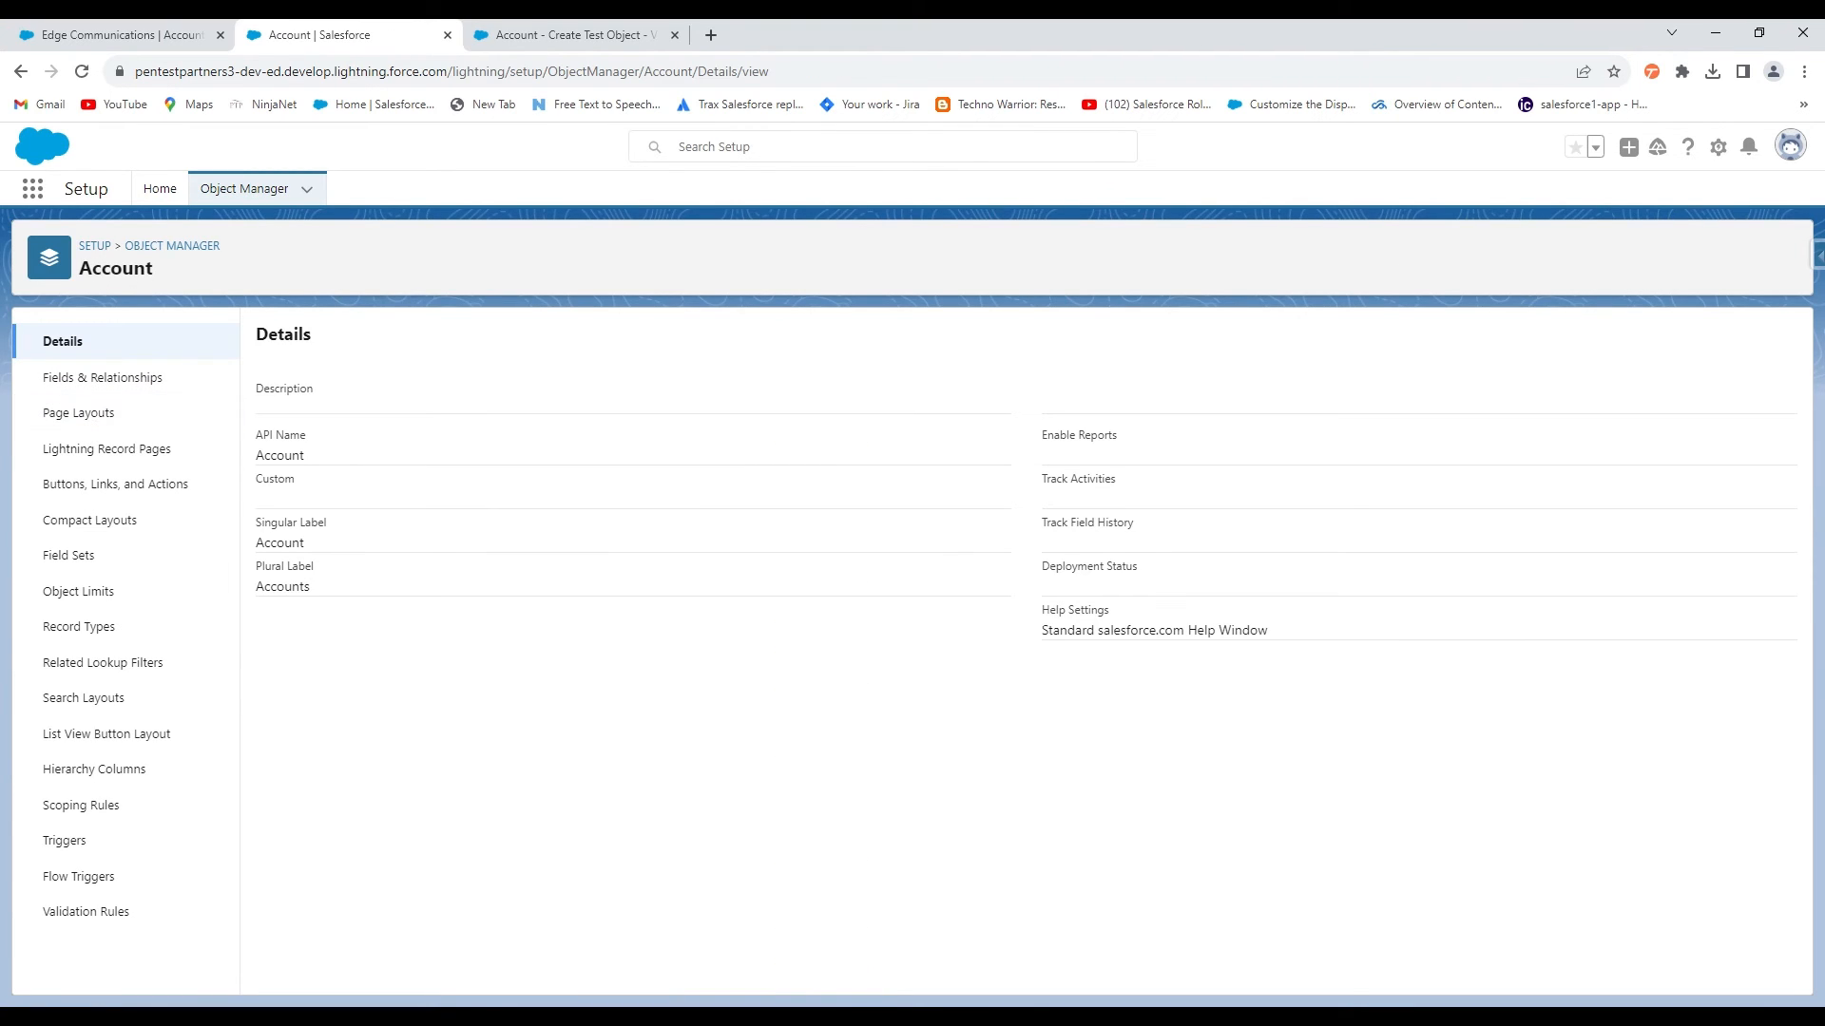
pyautogui.click(110, 453)
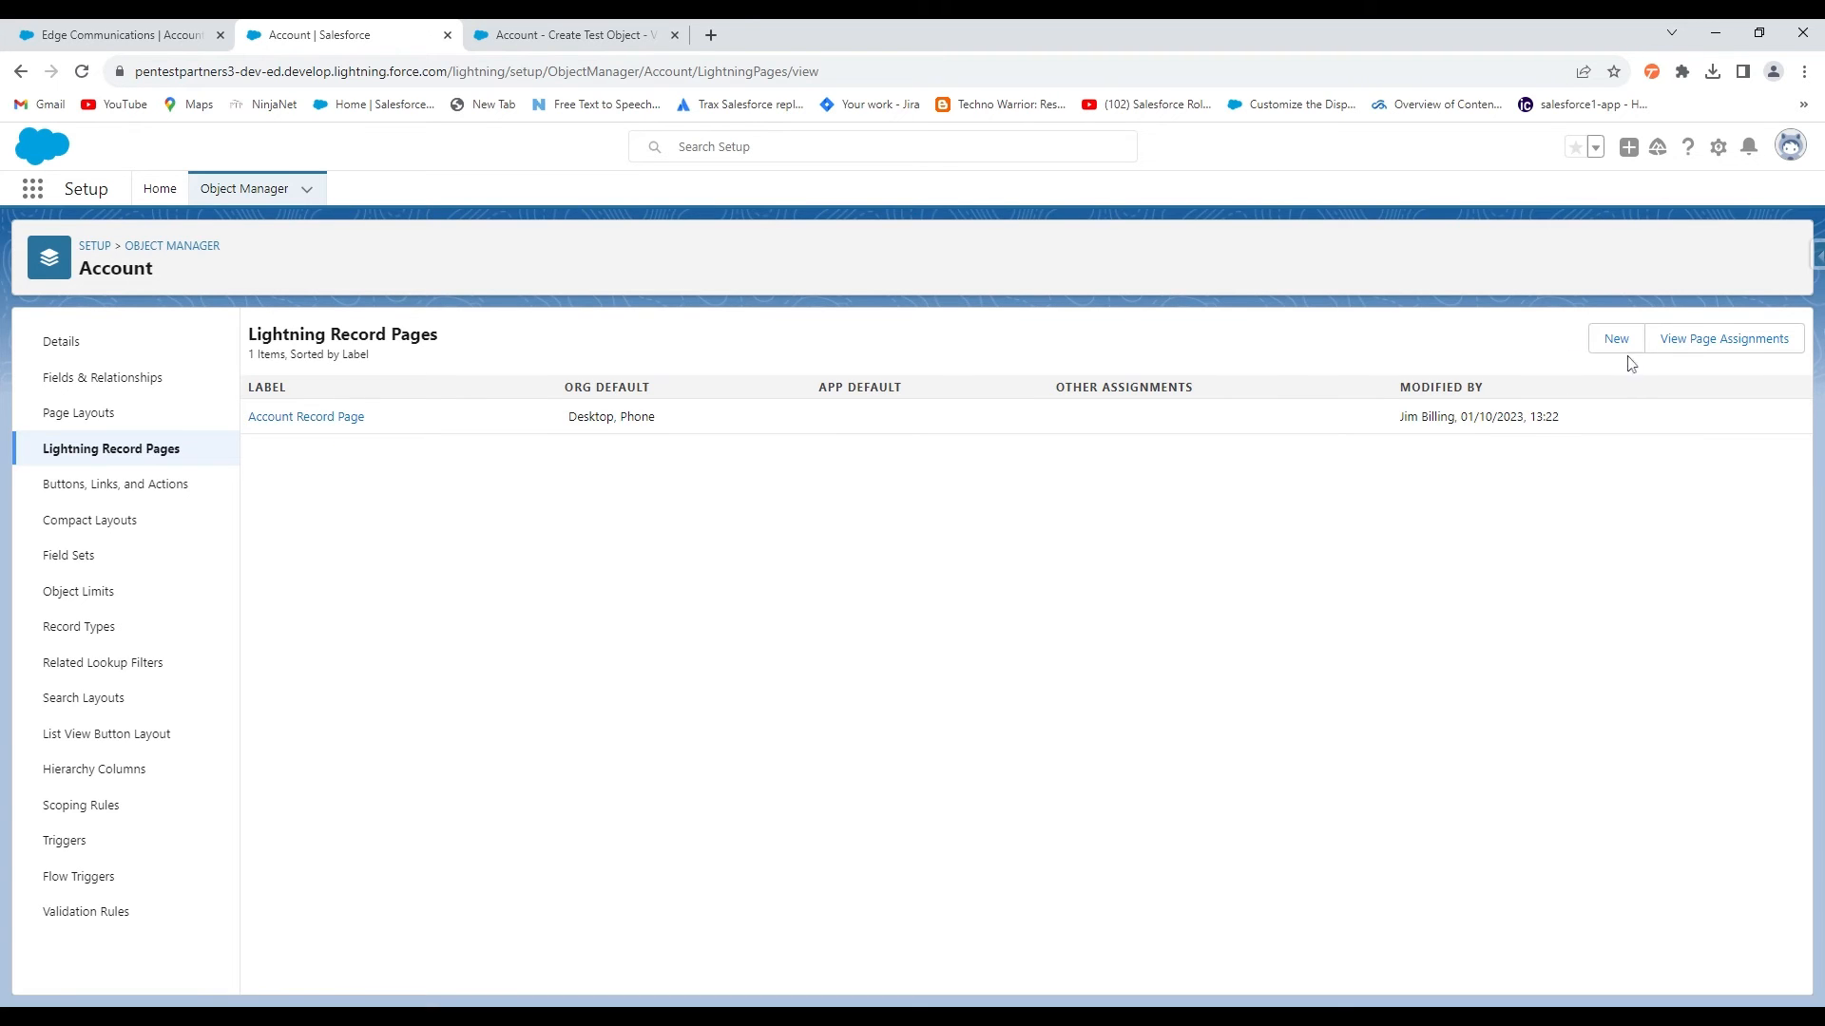
pyautogui.click(351, 419)
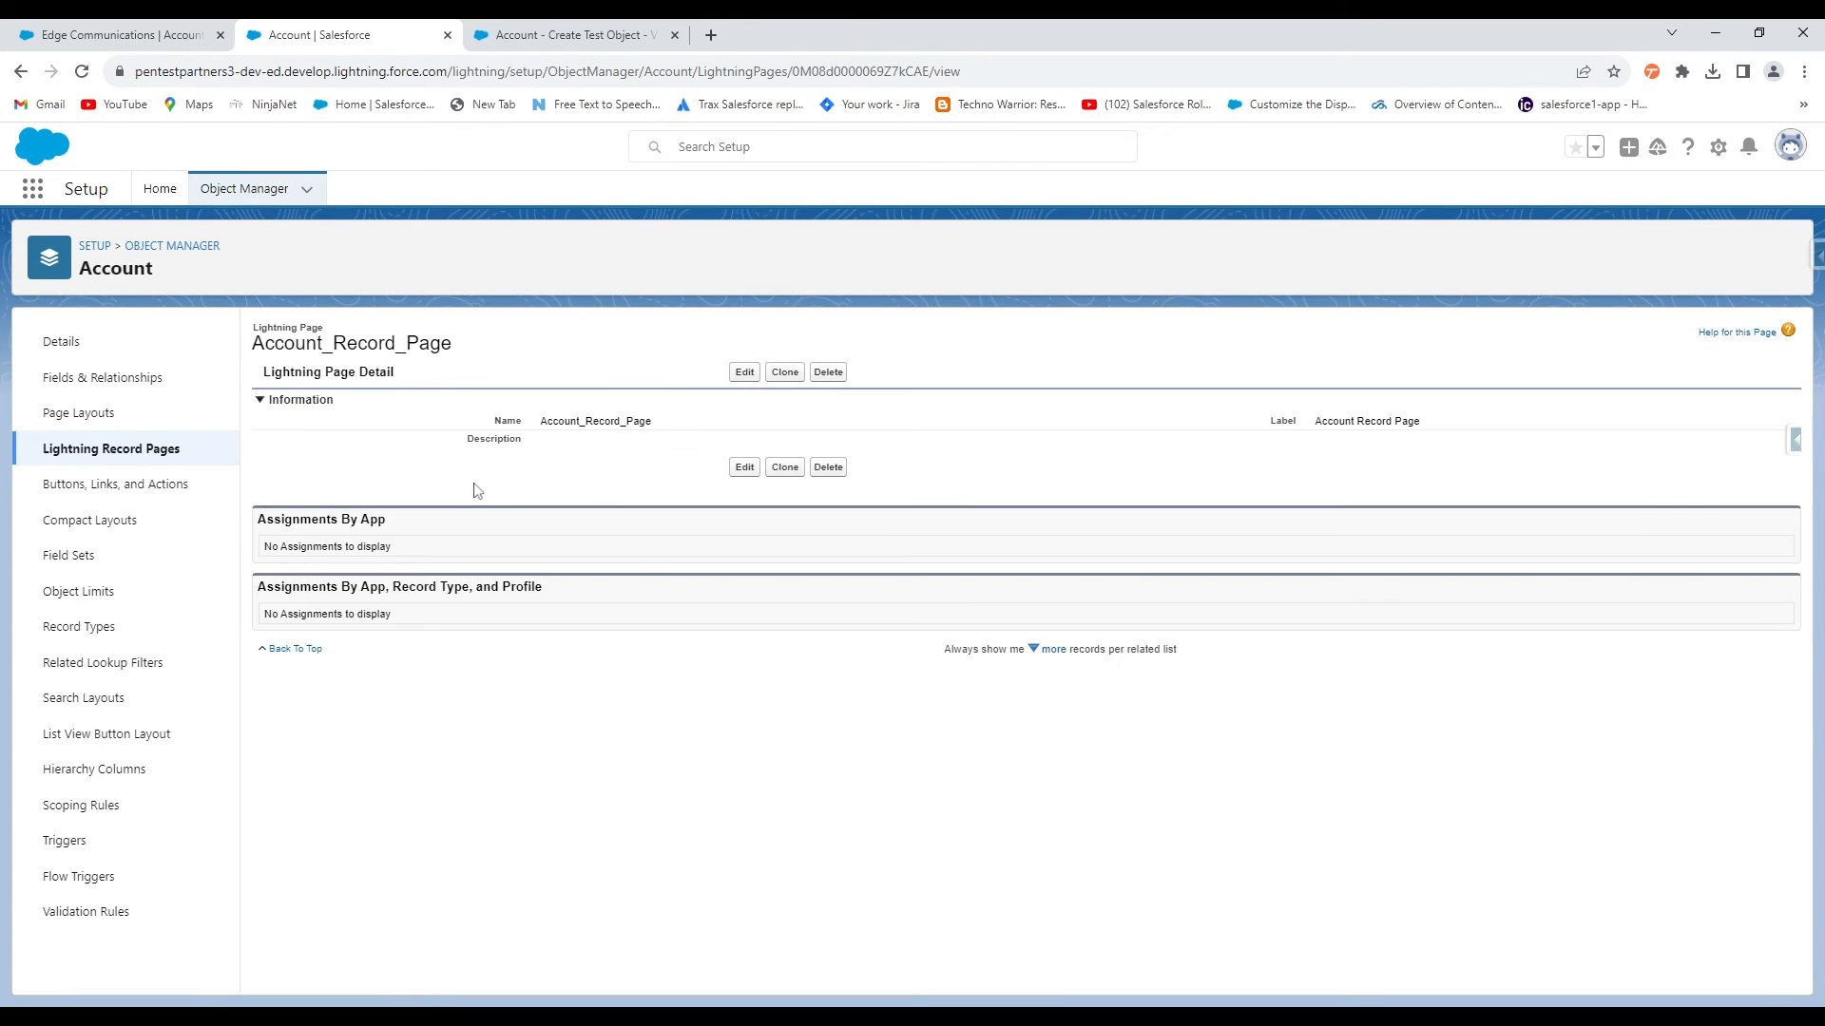
pyautogui.click(744, 373)
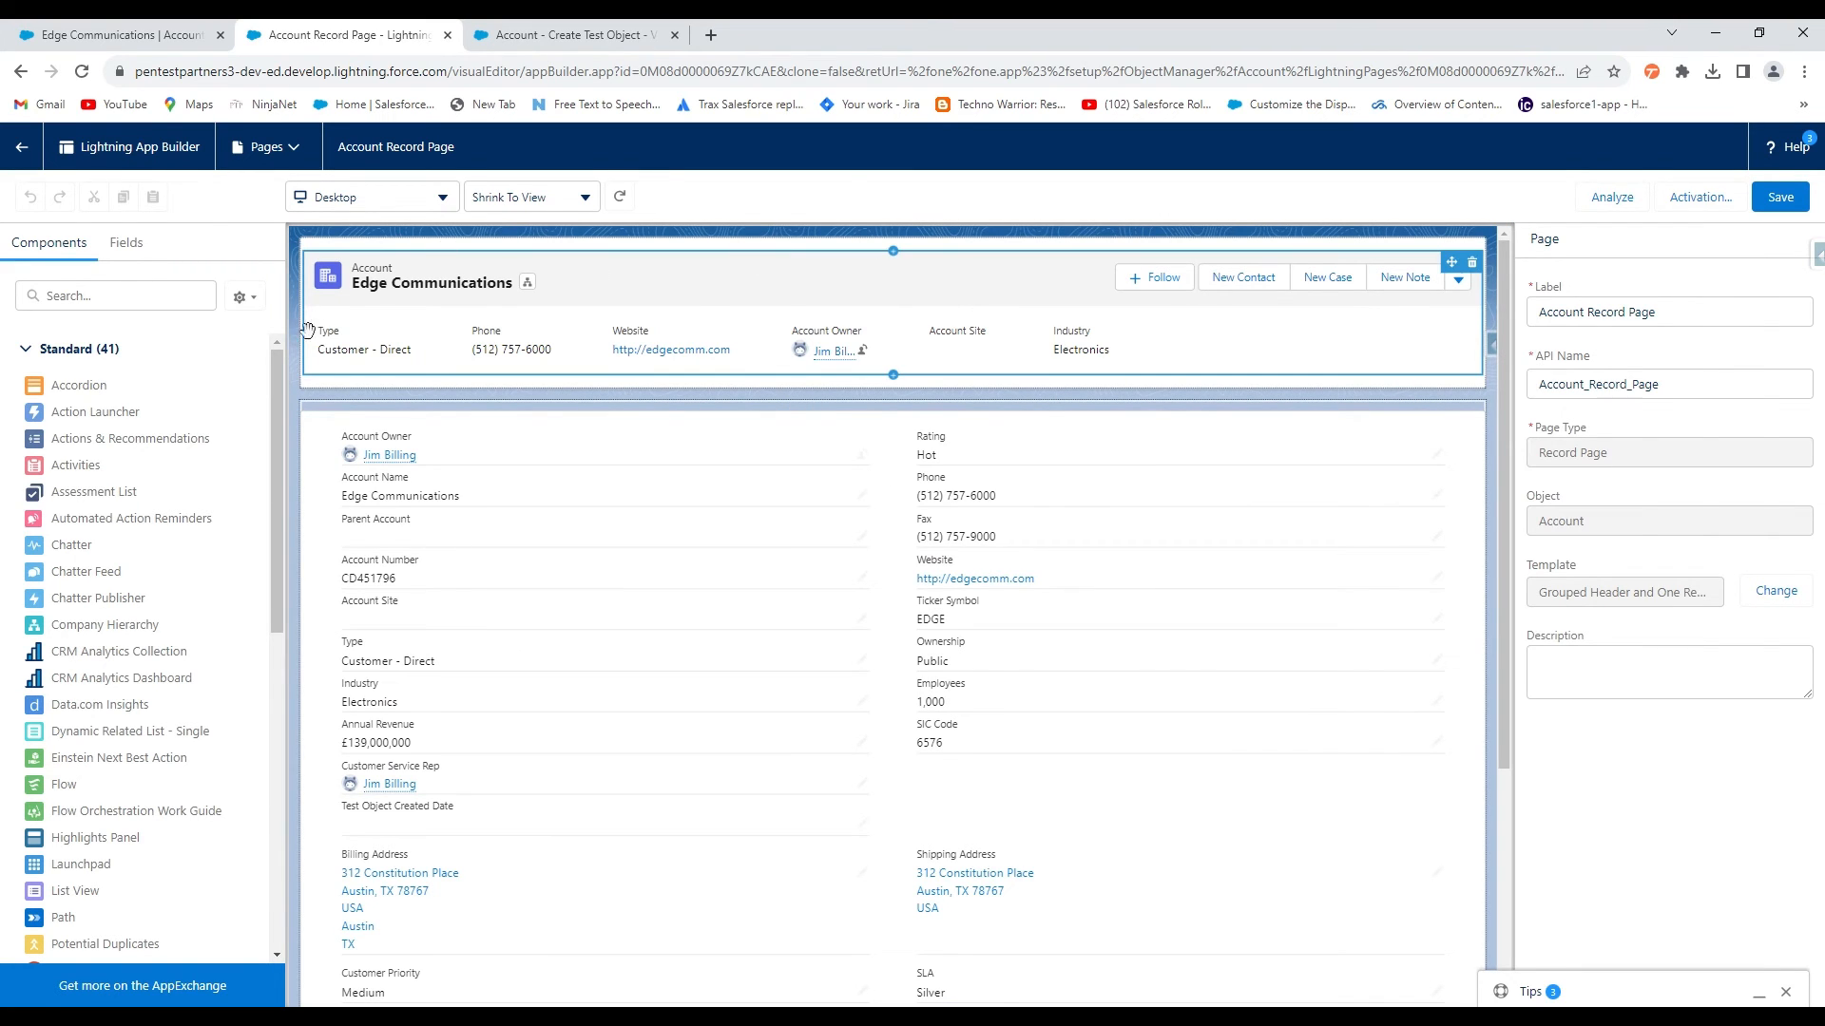
# Select the Highlights Panel, dismiss the tips popup, and choose Upgrade Now for dynamic actions
pyautogui.click(1262, 310)
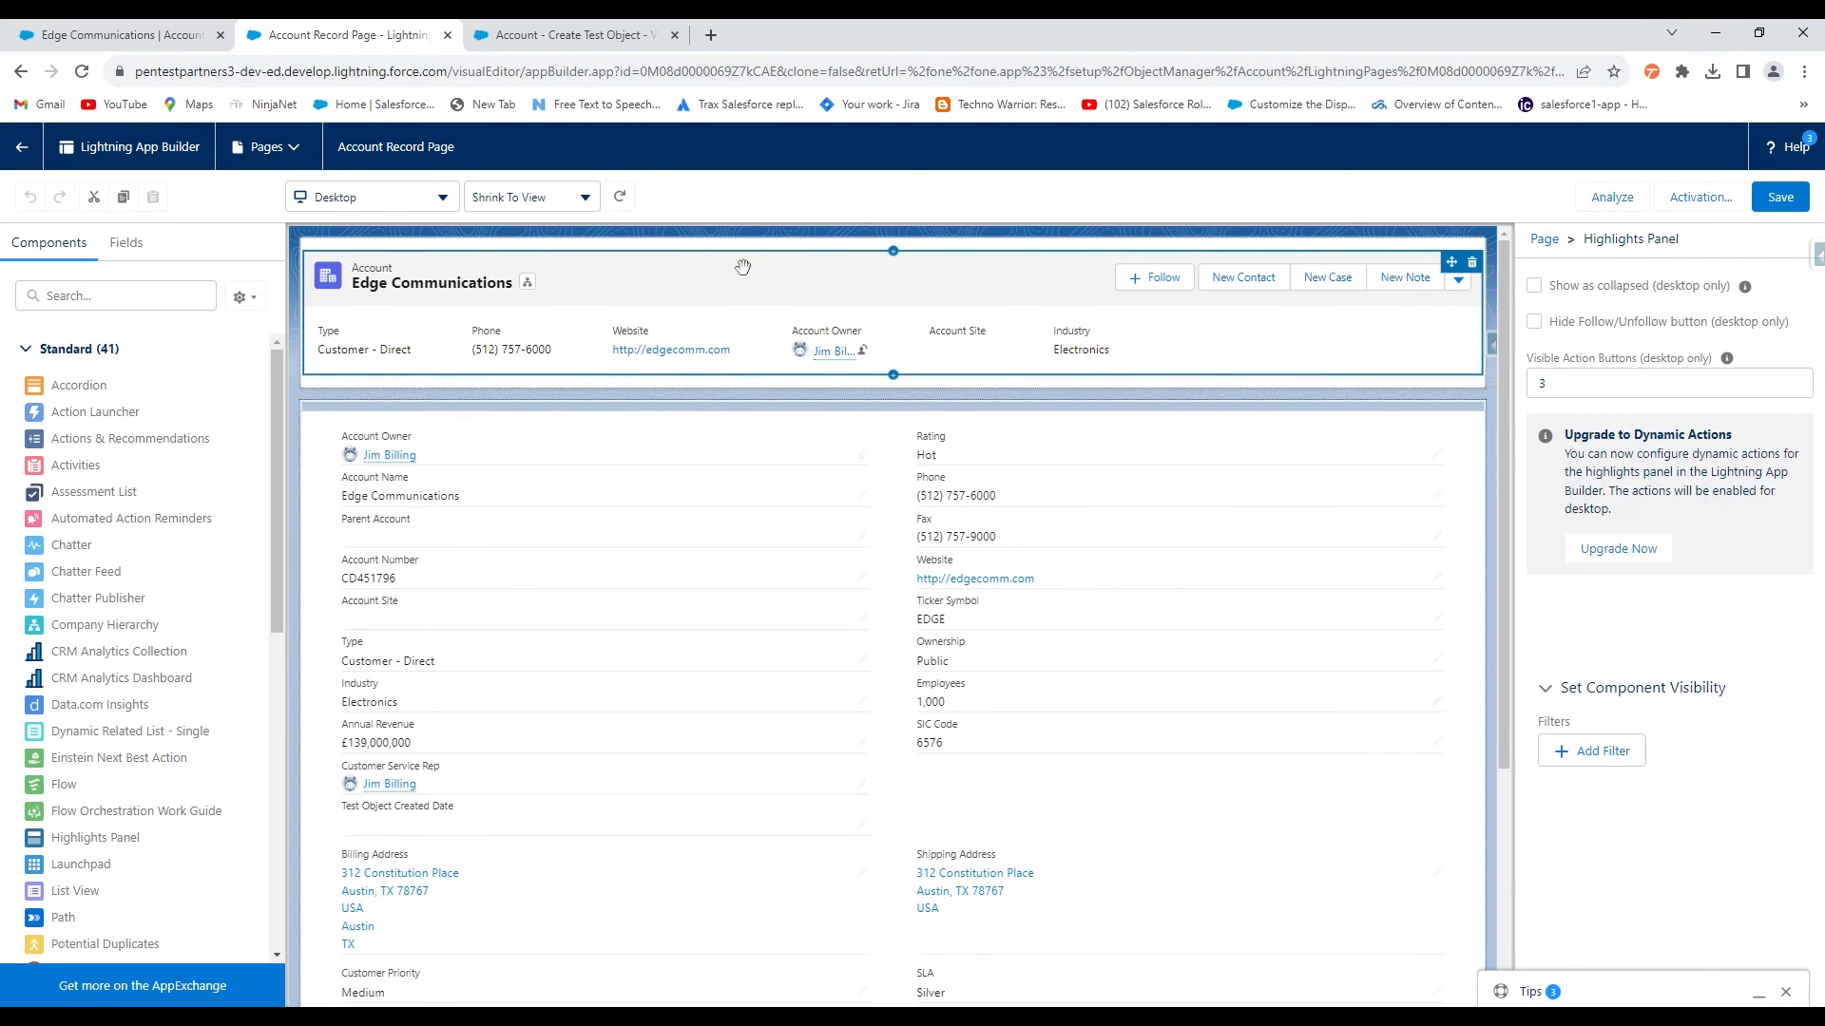
pyautogui.scroll(-3, 1645, 513)
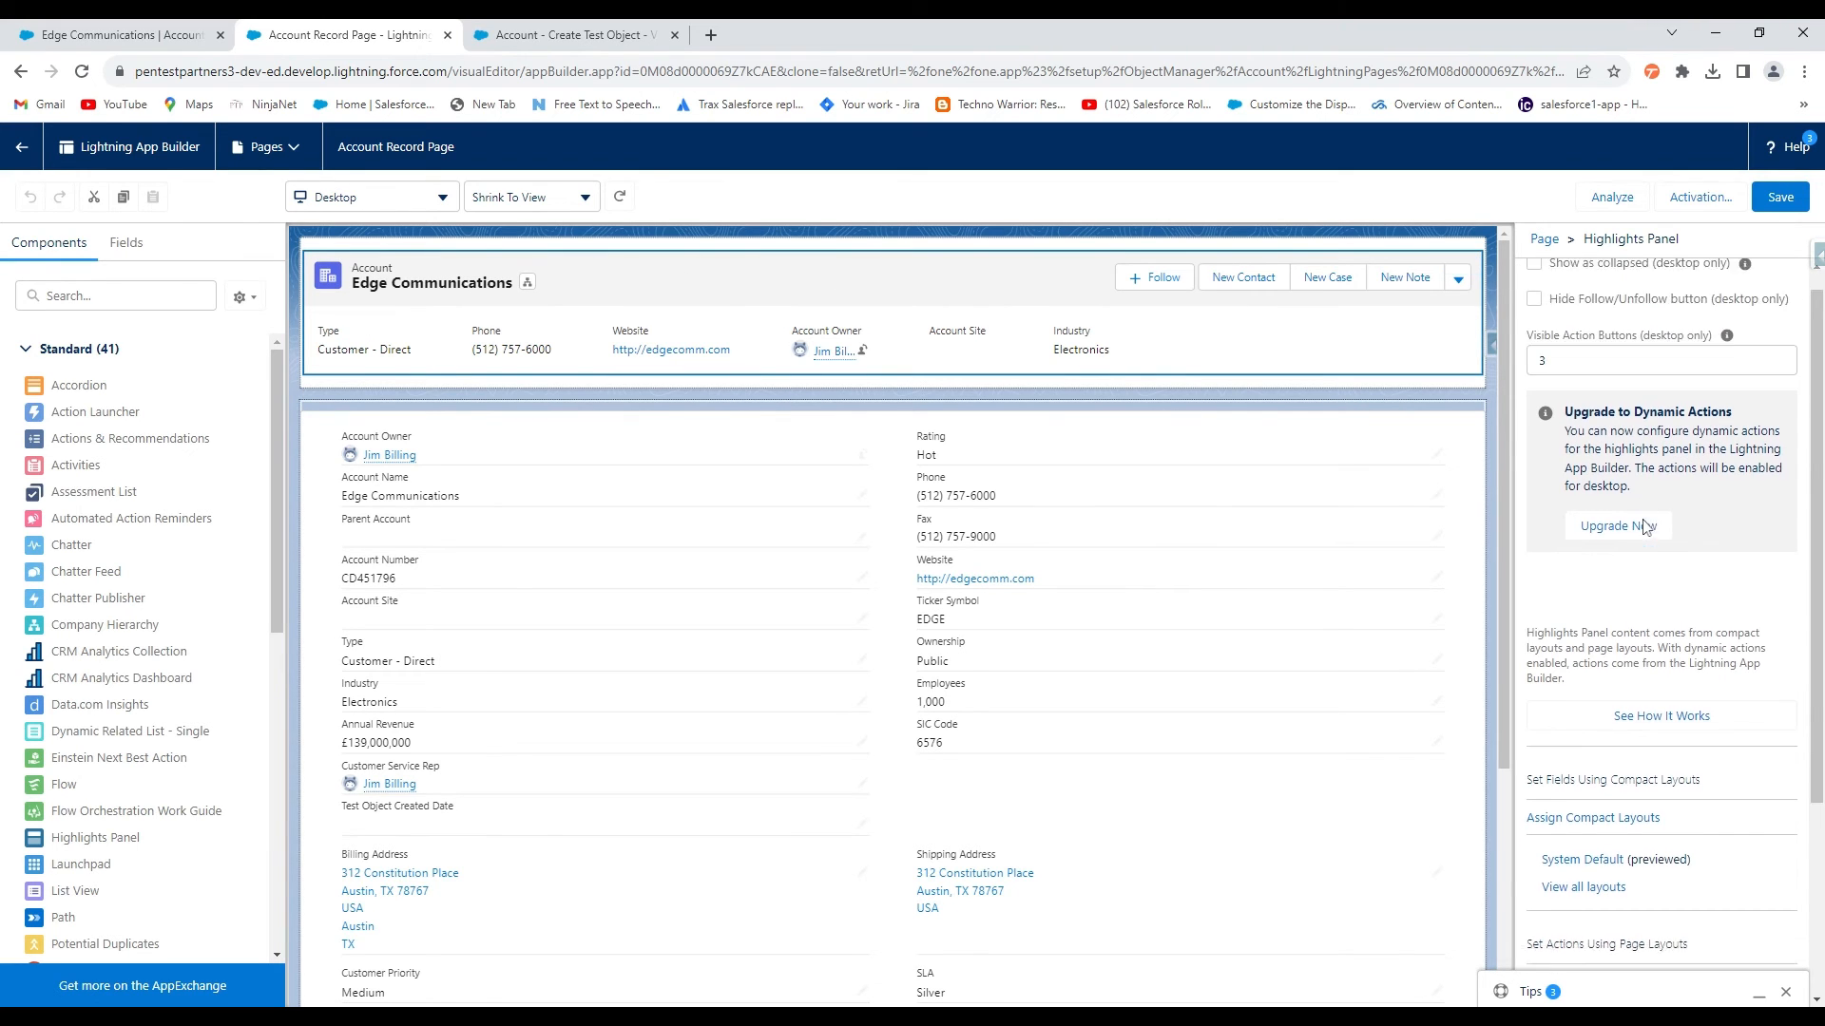
pyautogui.click(1786, 991)
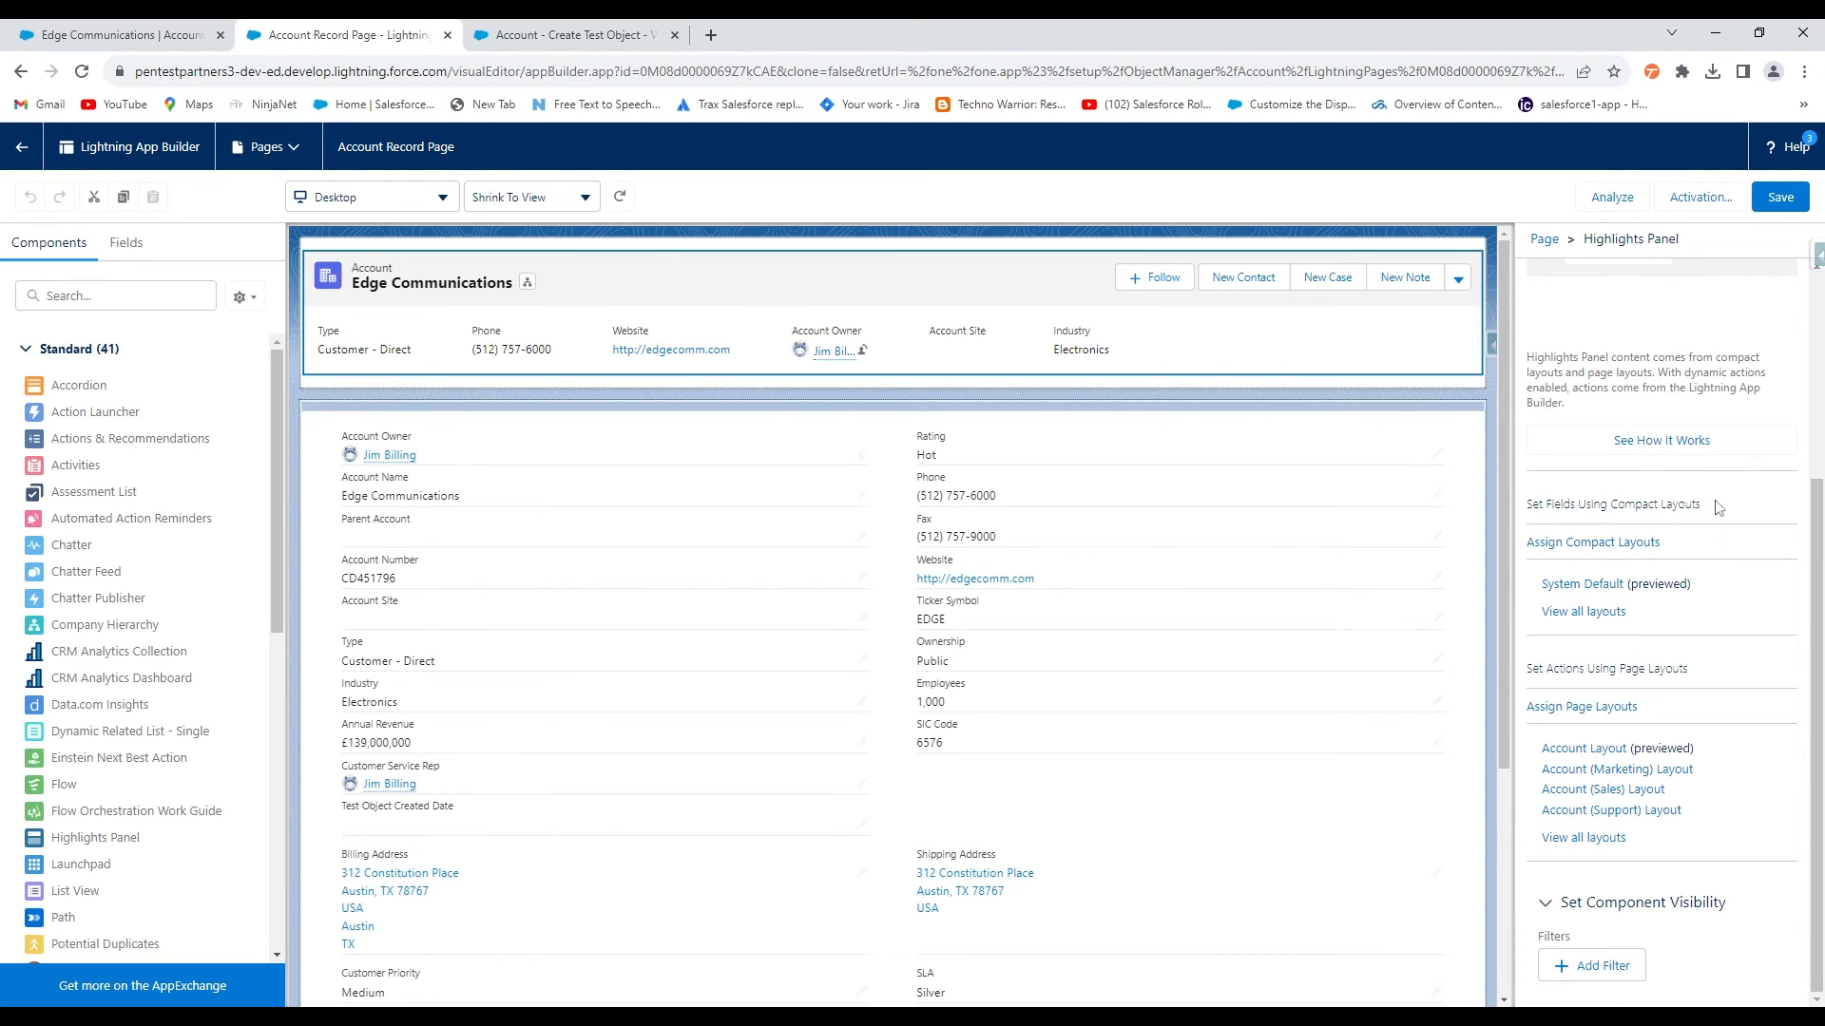
pyautogui.scroll(3, 1711, 509)
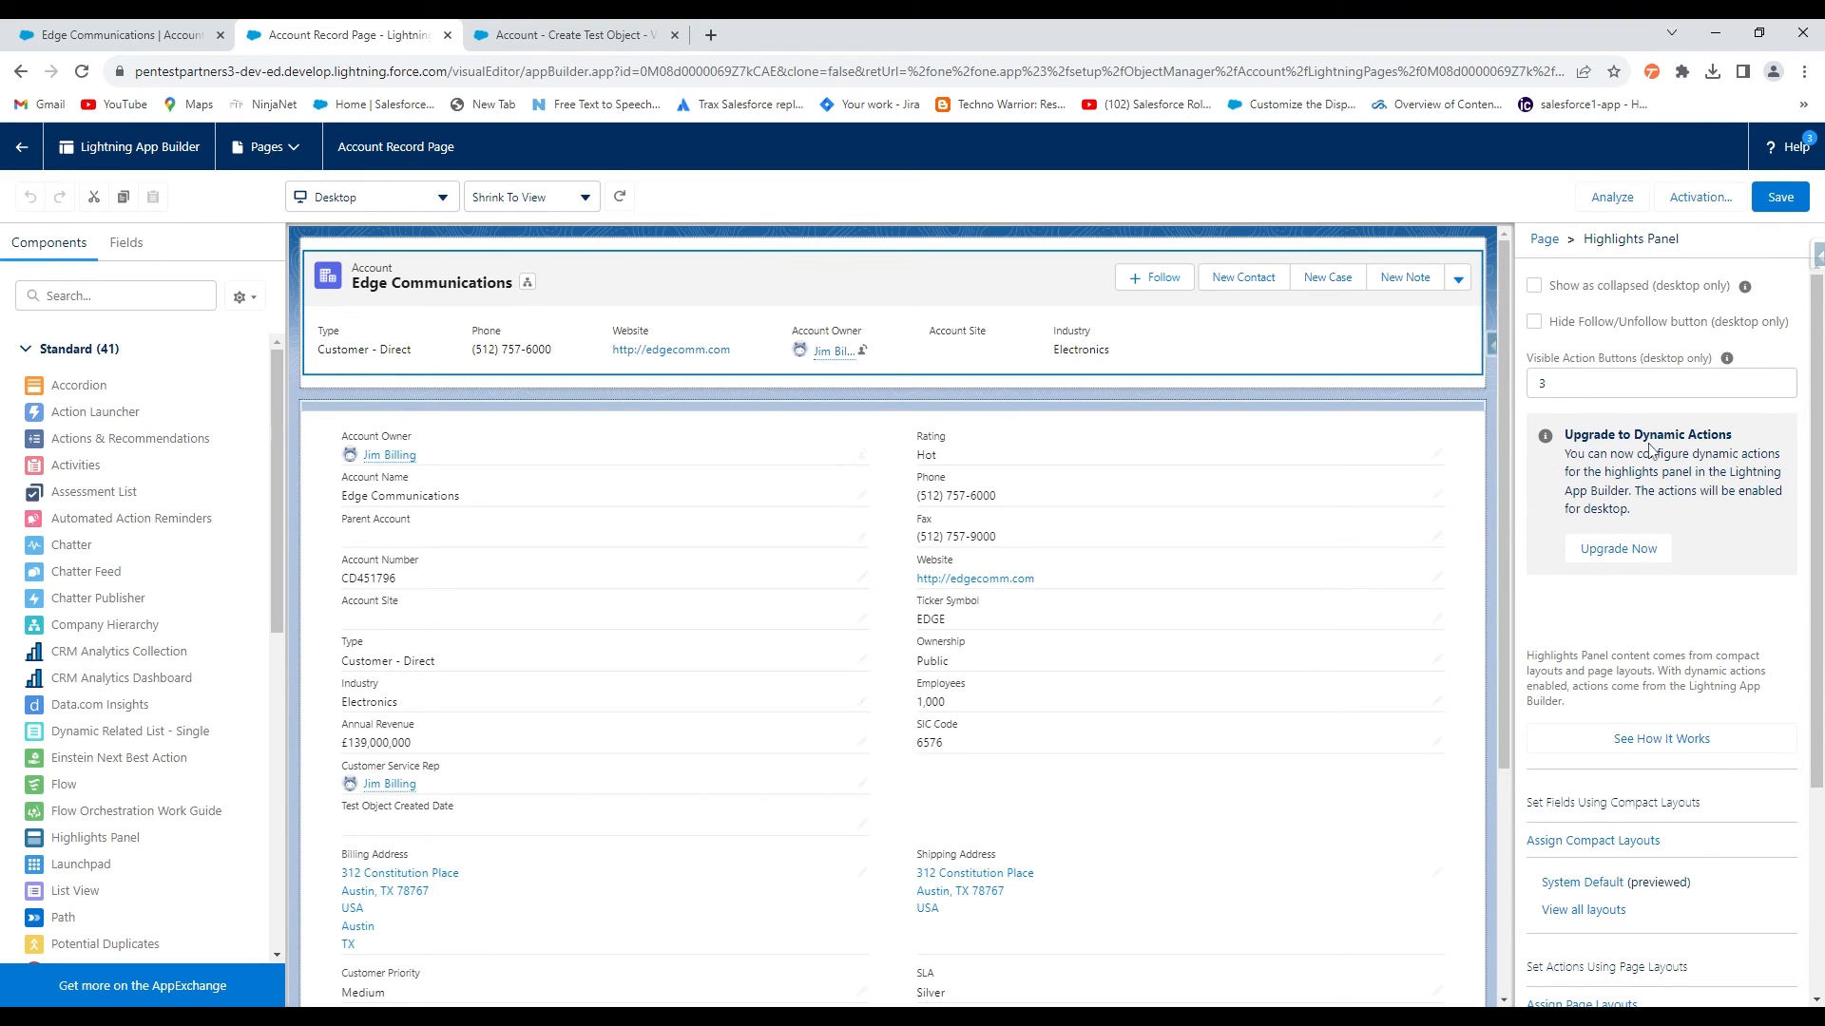
pyautogui.click(1607, 561)
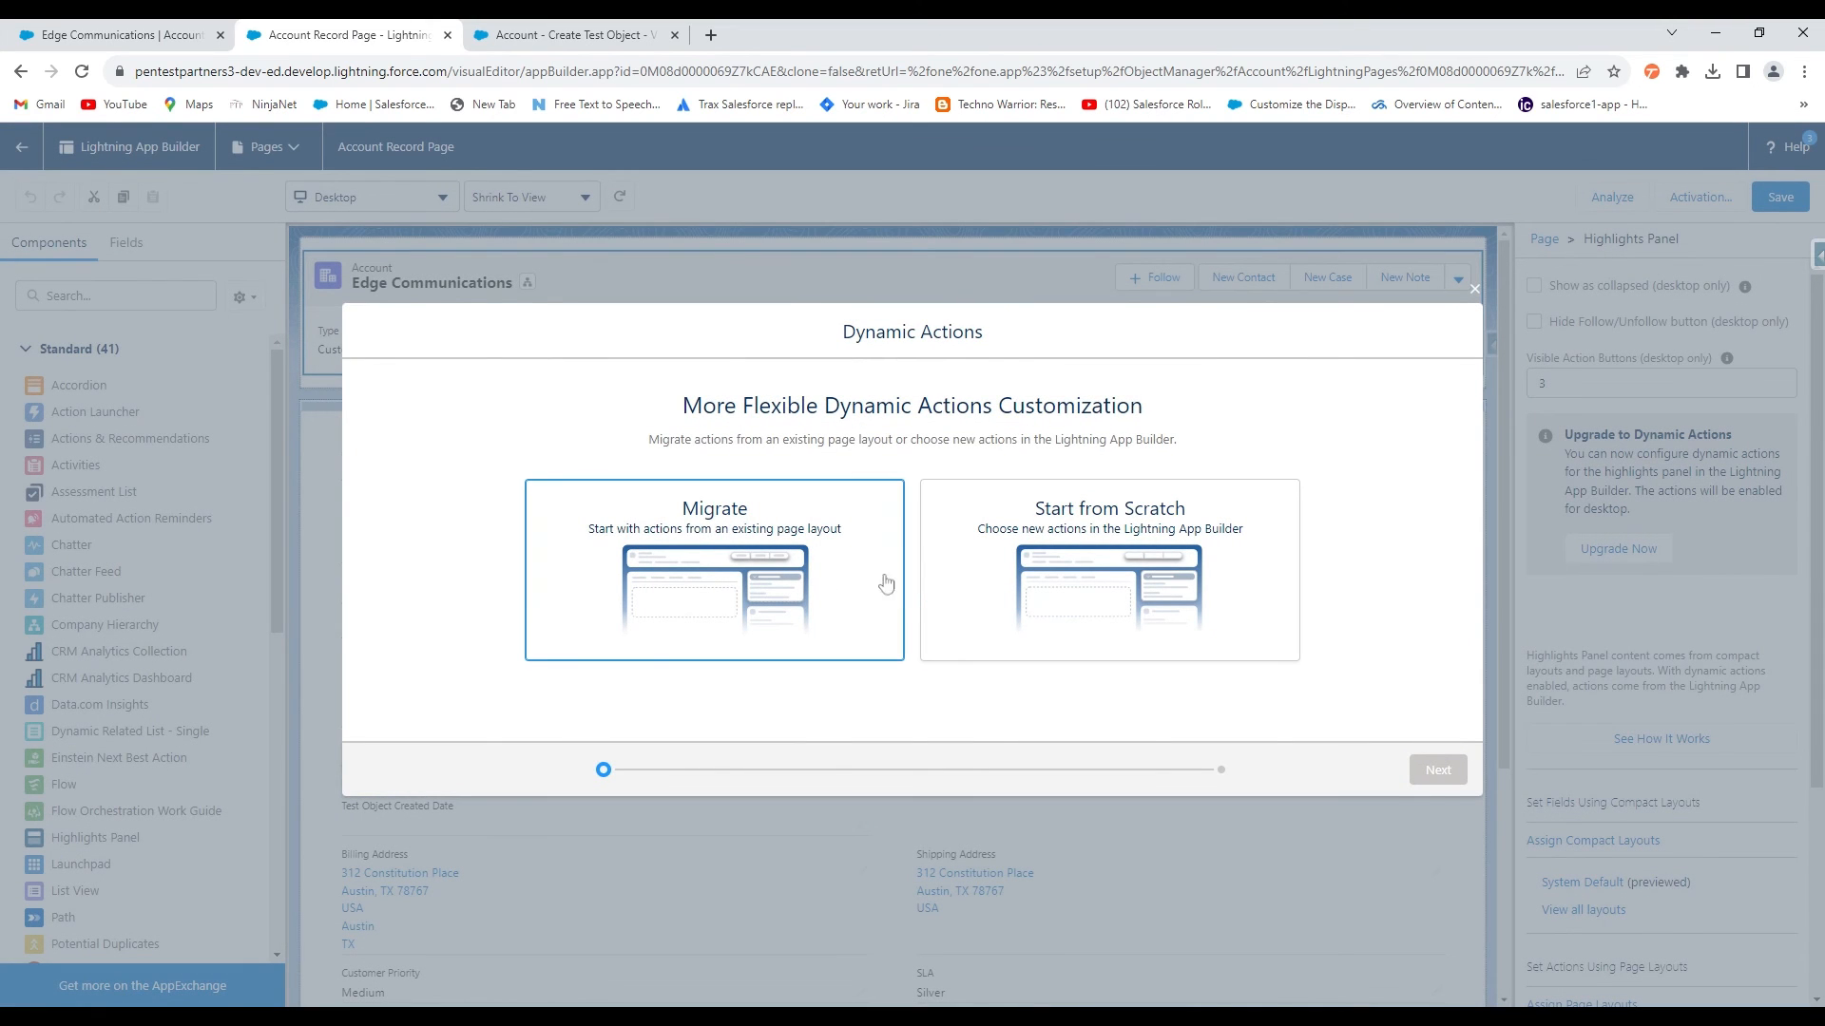
# Migrate the highlights panel's actions from the Account Layout
pyautogui.click(741, 570)
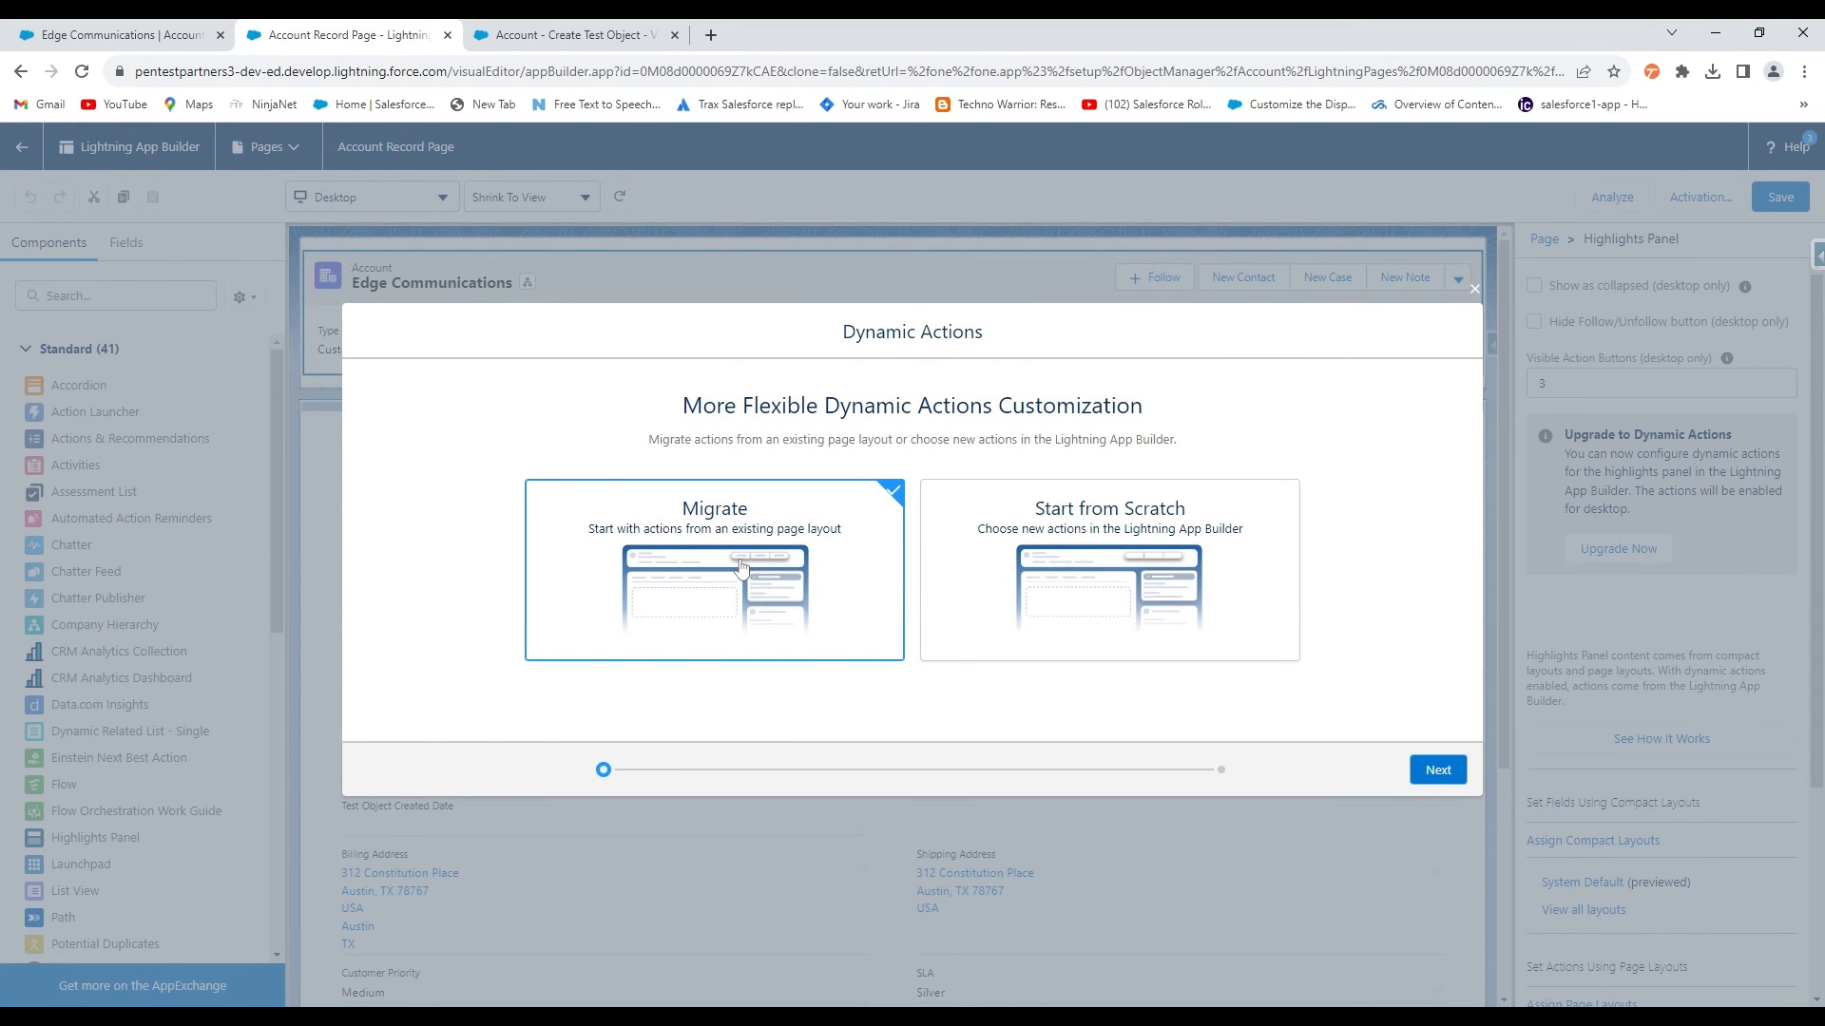
pyautogui.click(1428, 771)
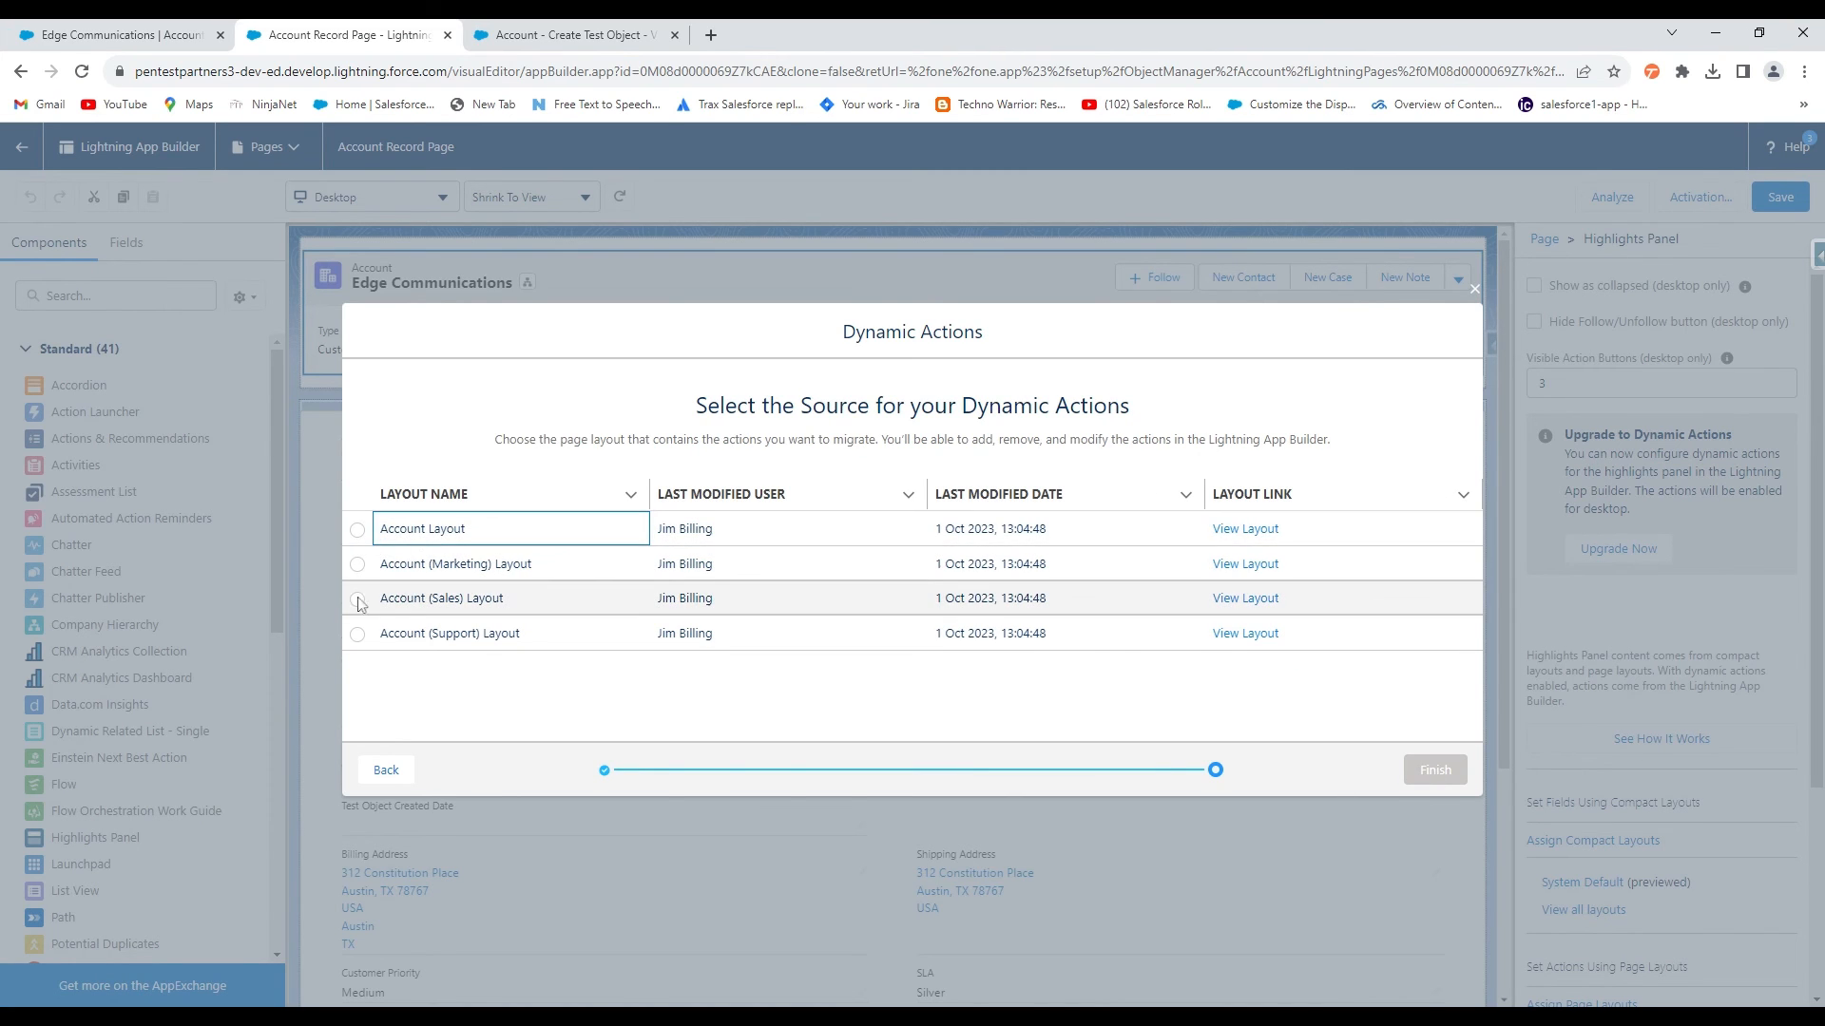
pyautogui.click(358, 529)
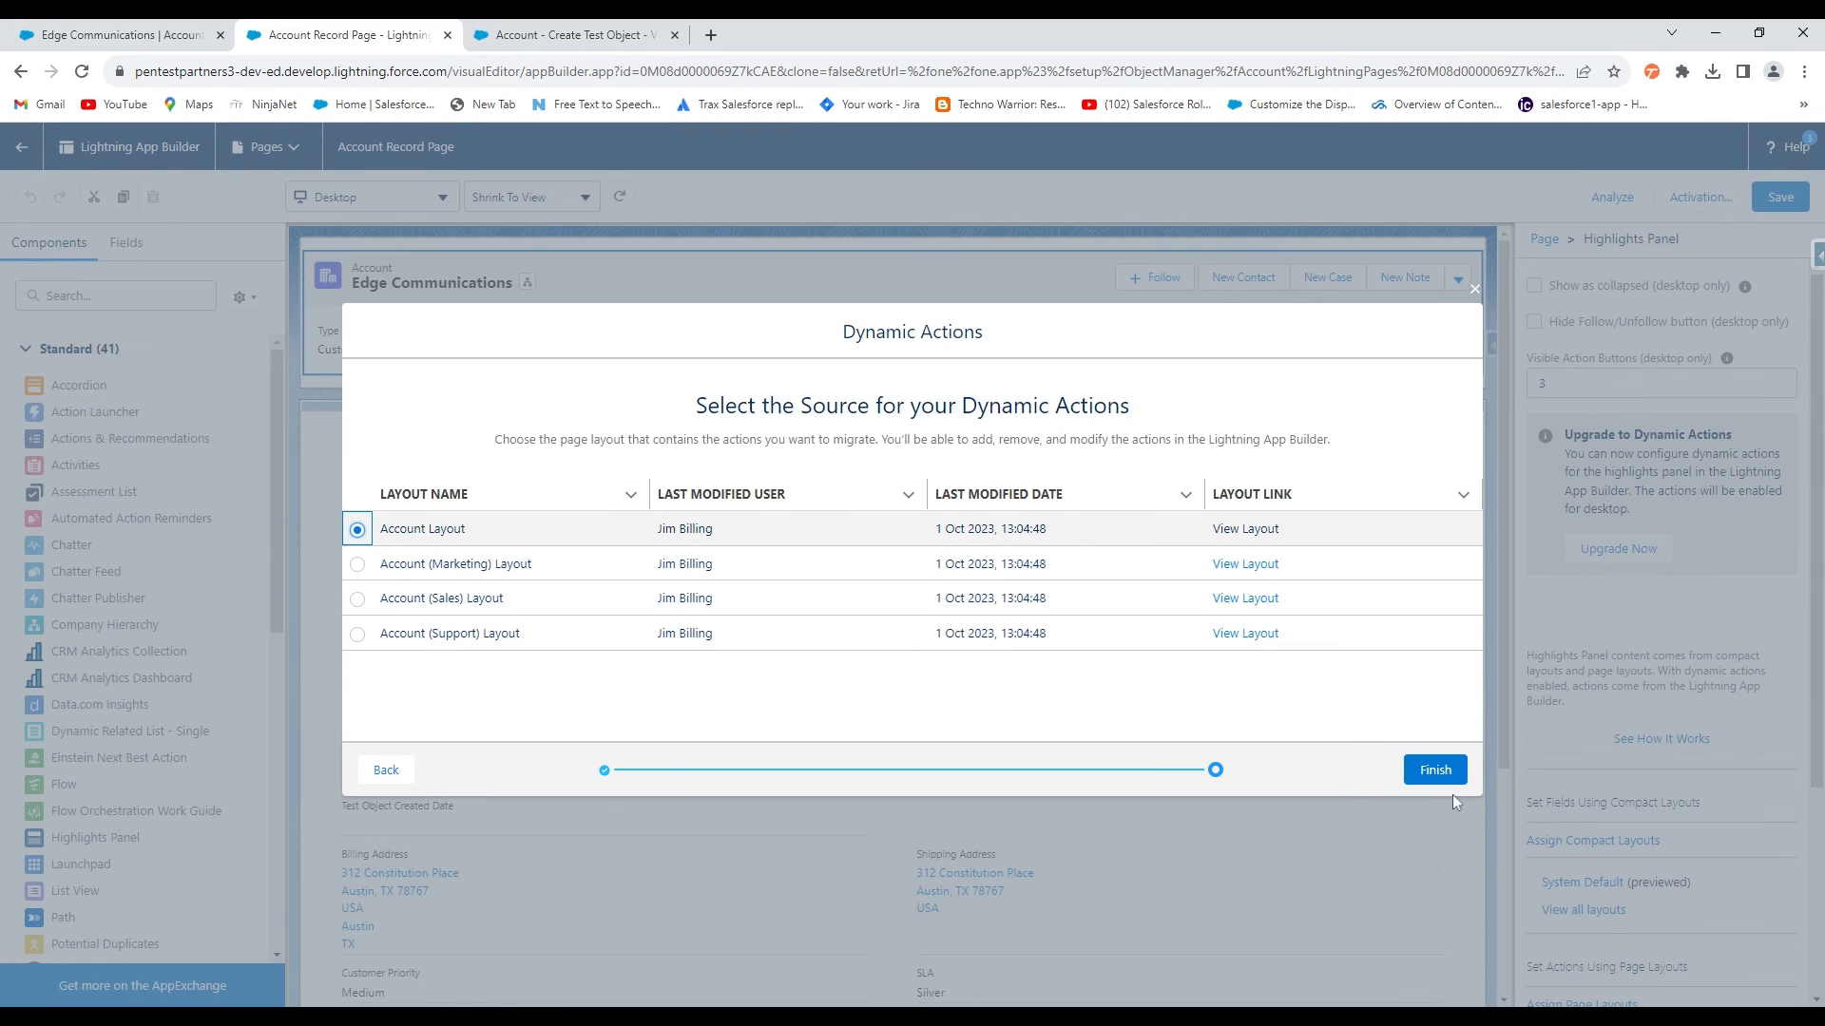
pyautogui.click(1435, 772)
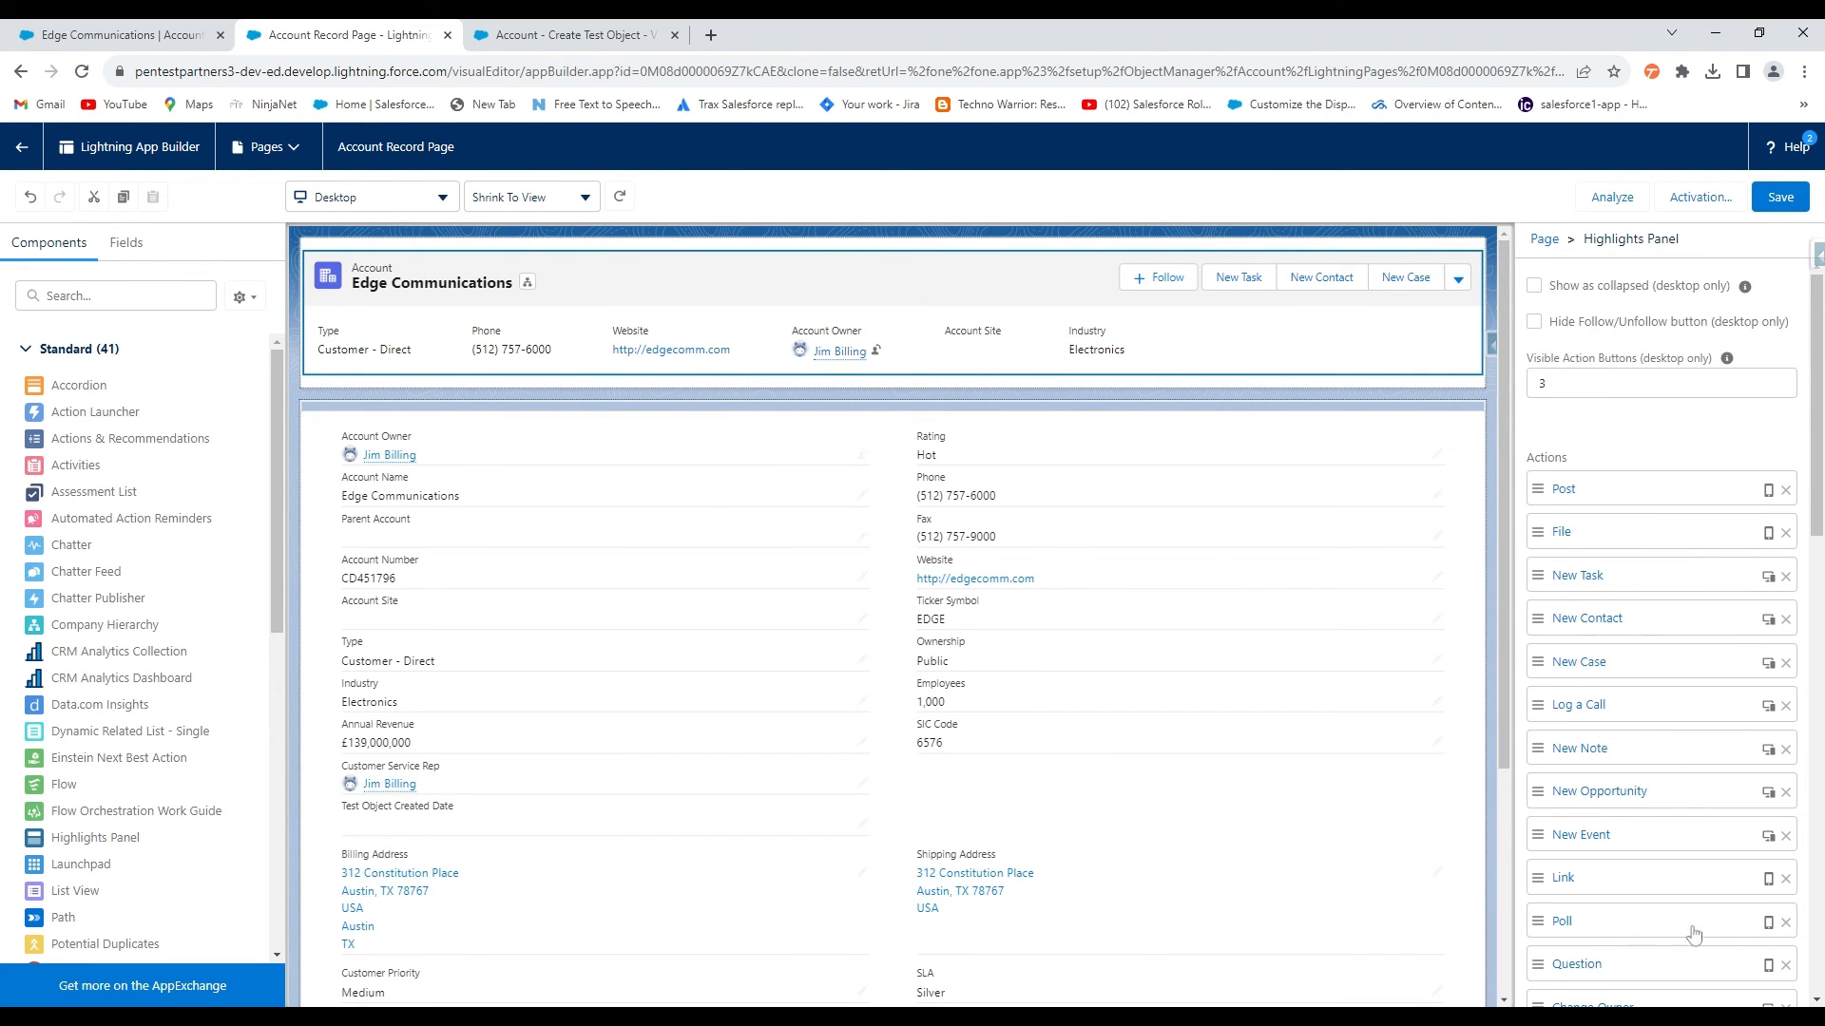
# Add the Create Test Record quick action to the Highlights Panel's action list
pyautogui.scroll(-2, 1551, 551)
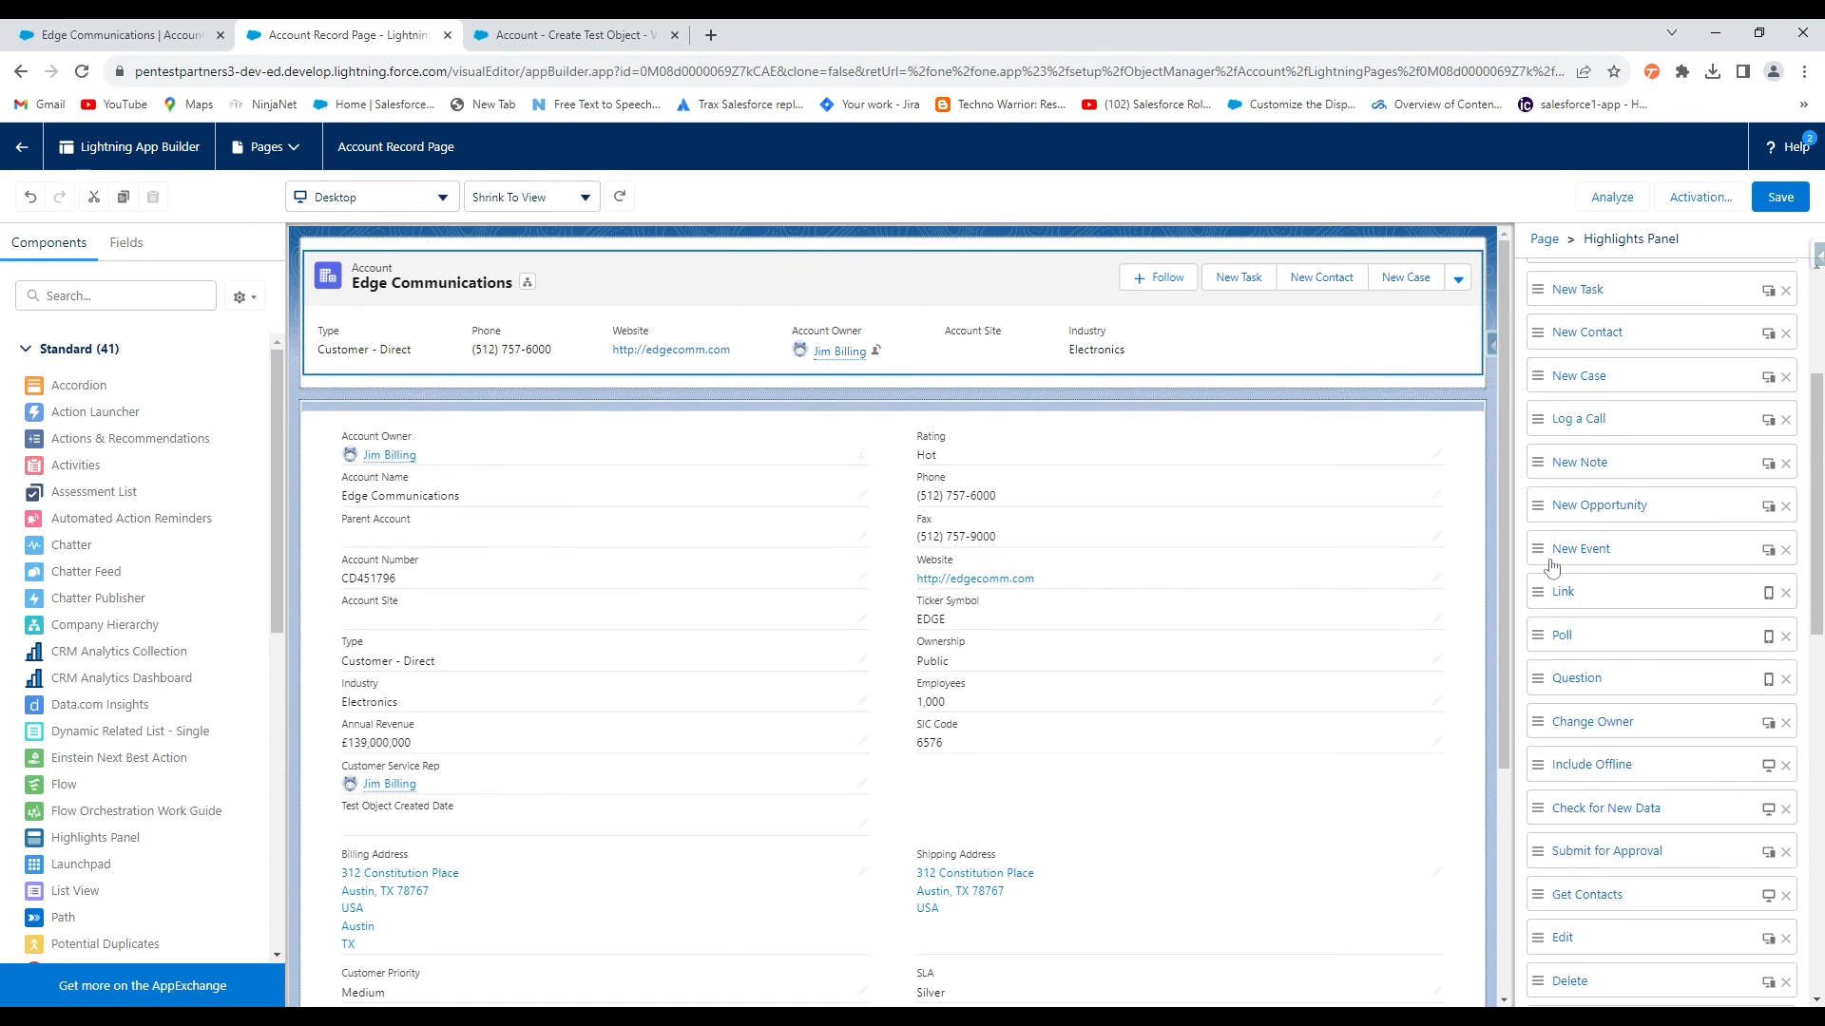
pyautogui.scroll(2, 1551, 552)
pyautogui.click(1544, 384)
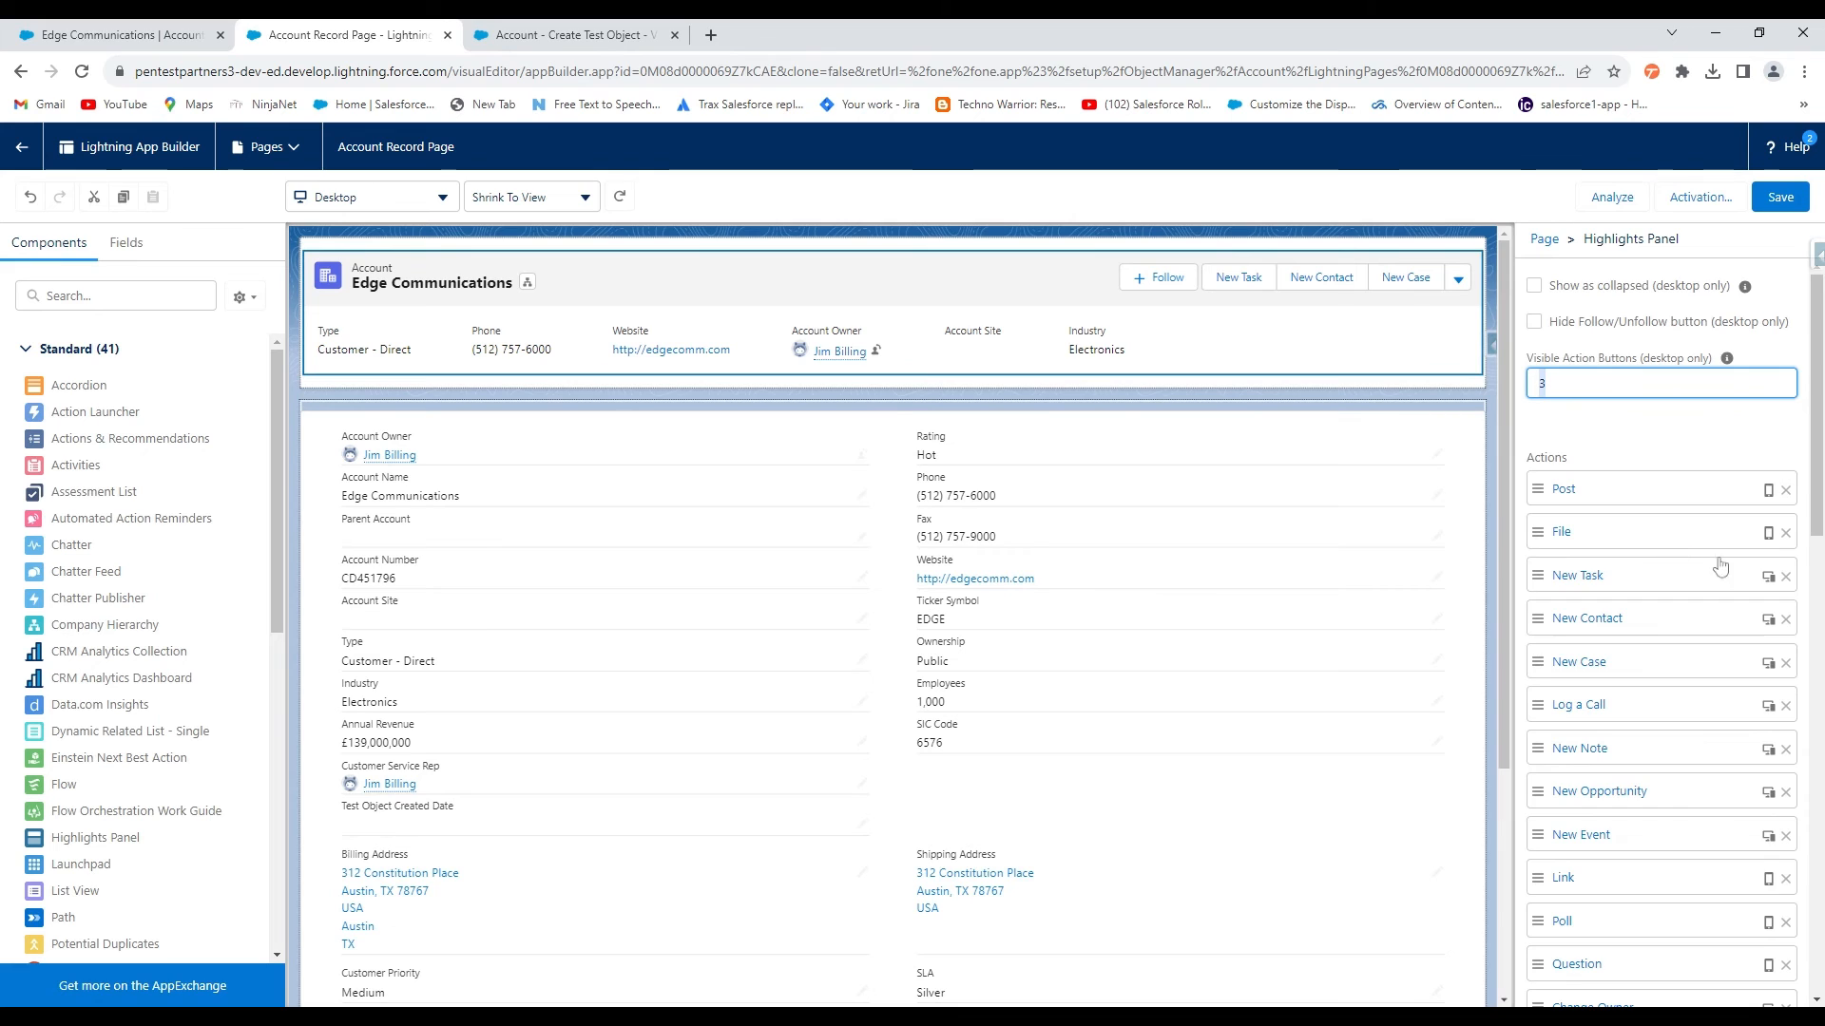
pyautogui.scroll(-5, 1616, 603)
pyautogui.scroll(-5, 1612, 604)
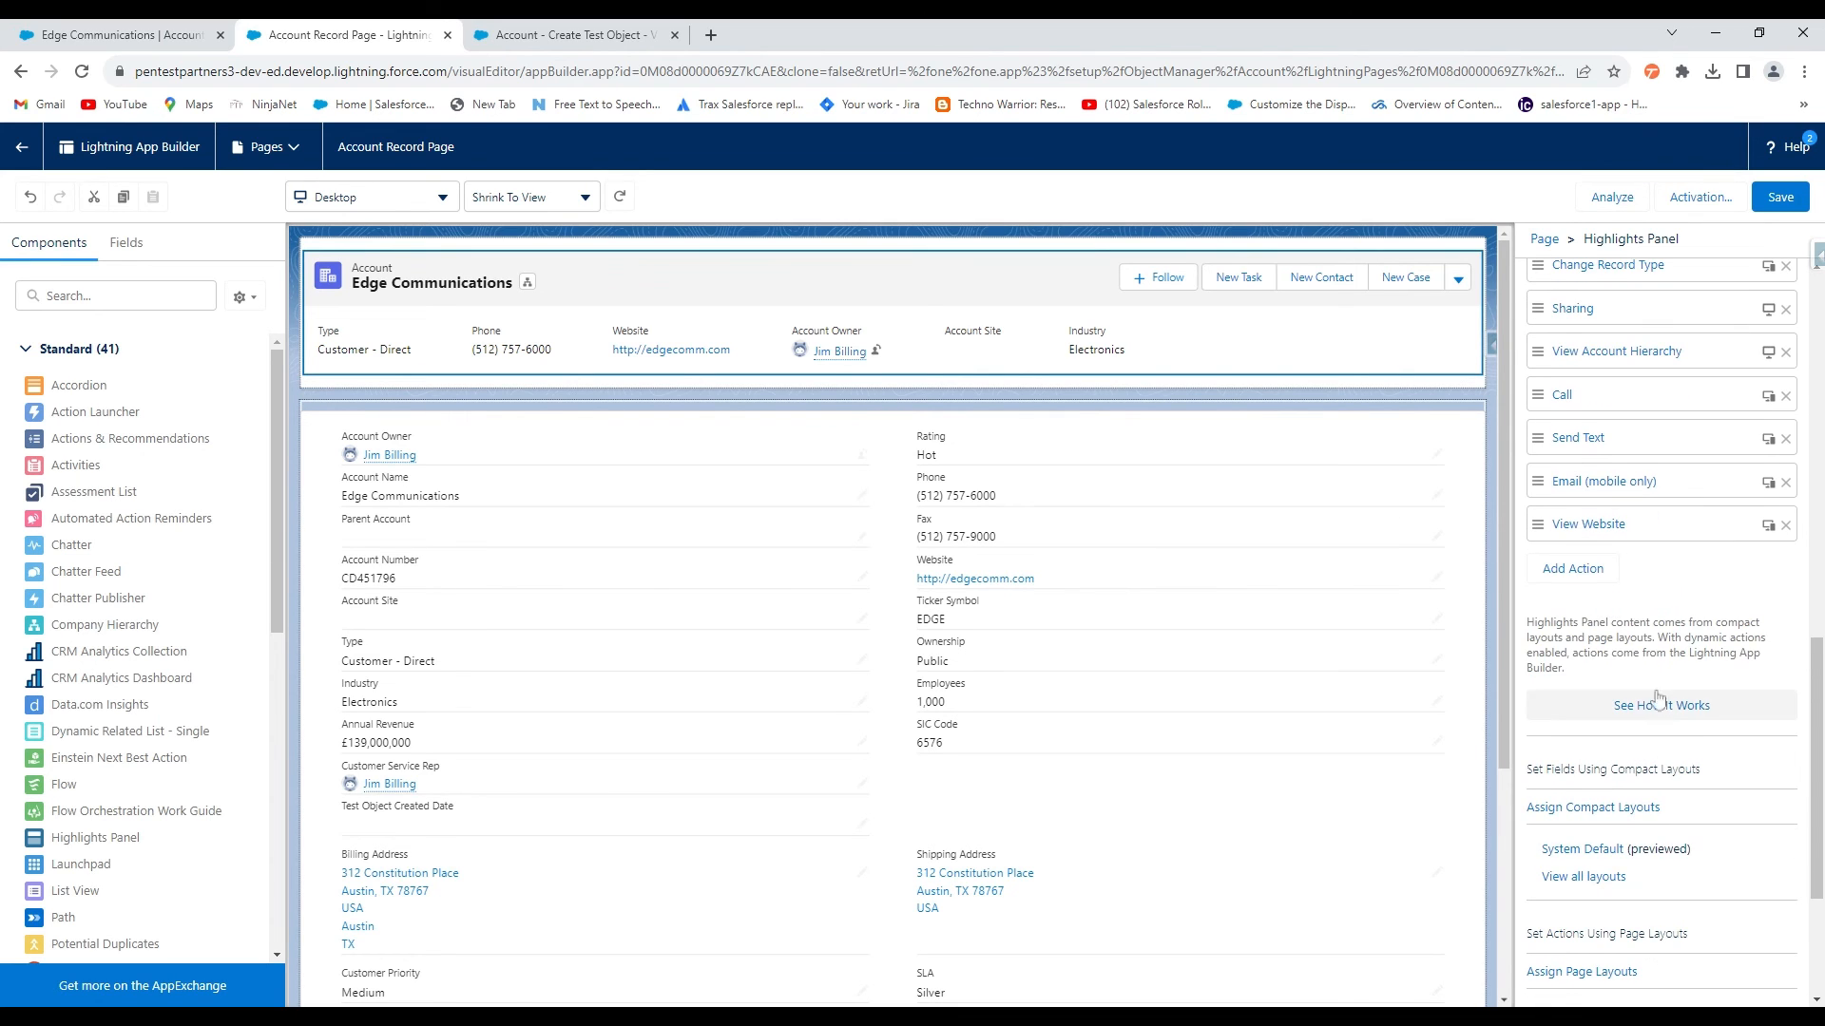
pyautogui.click(1587, 582)
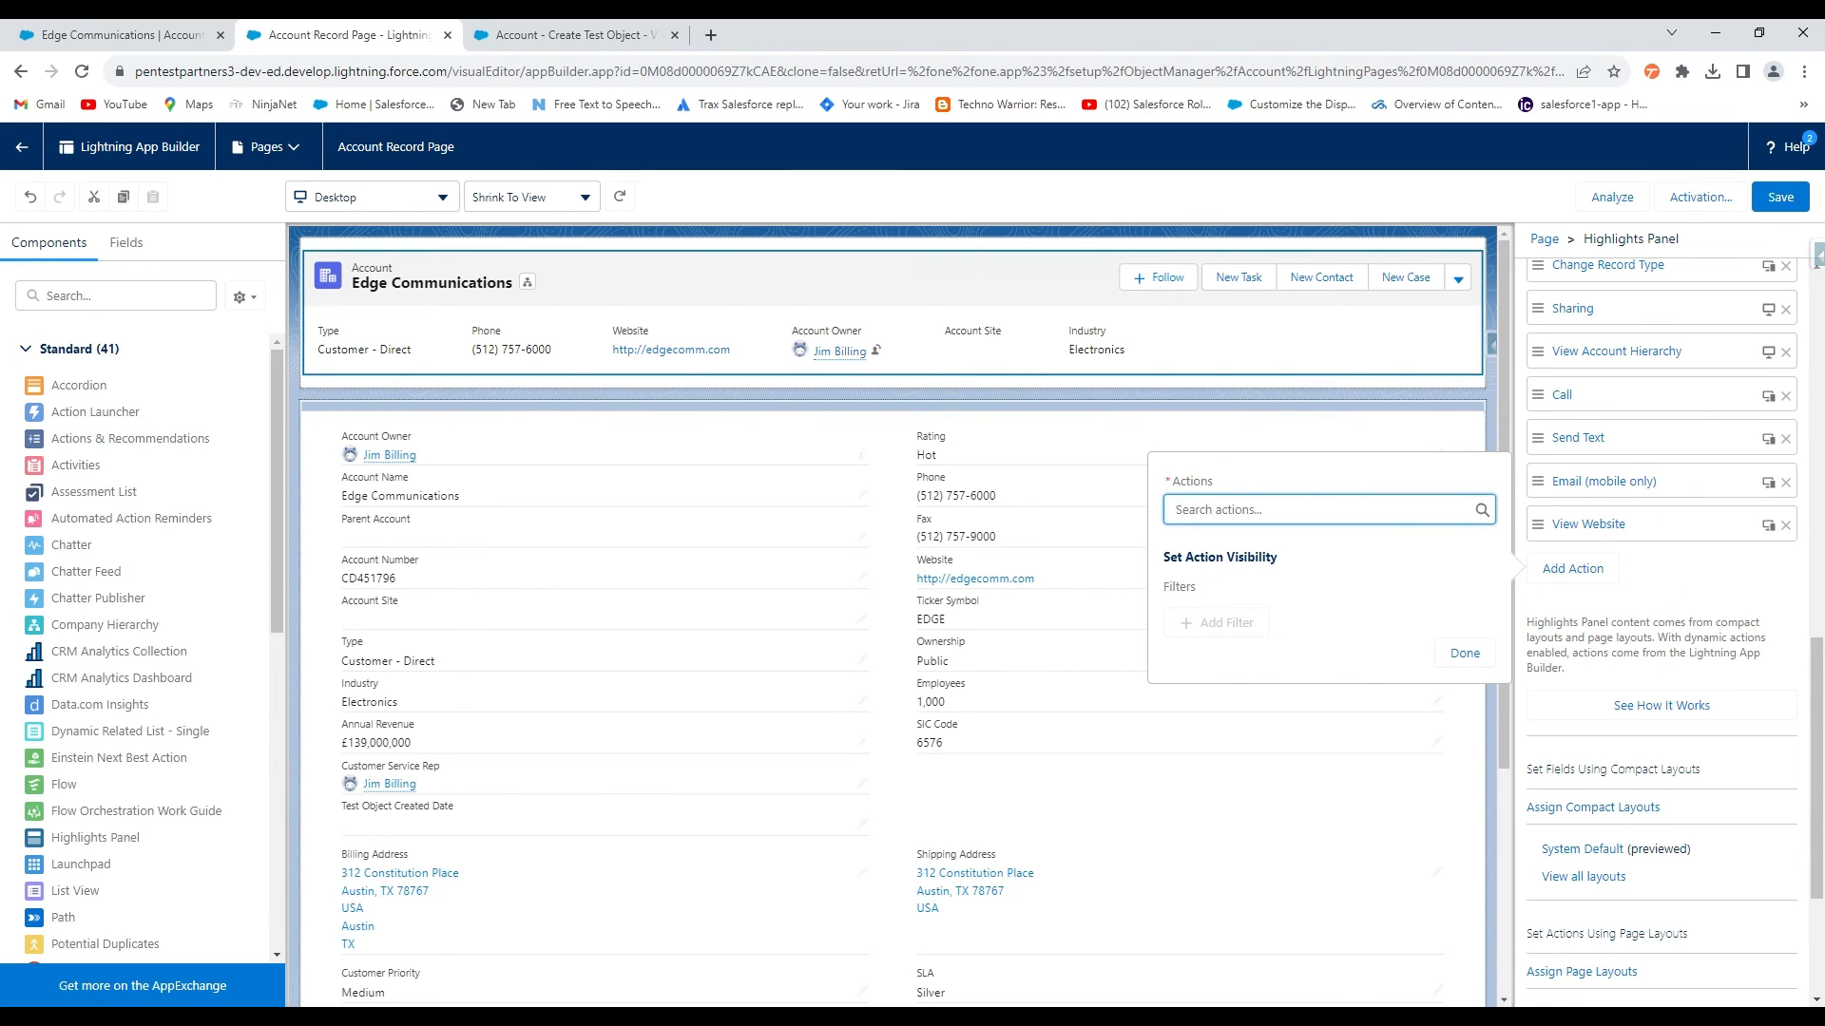
pyautogui.click(1319, 510)
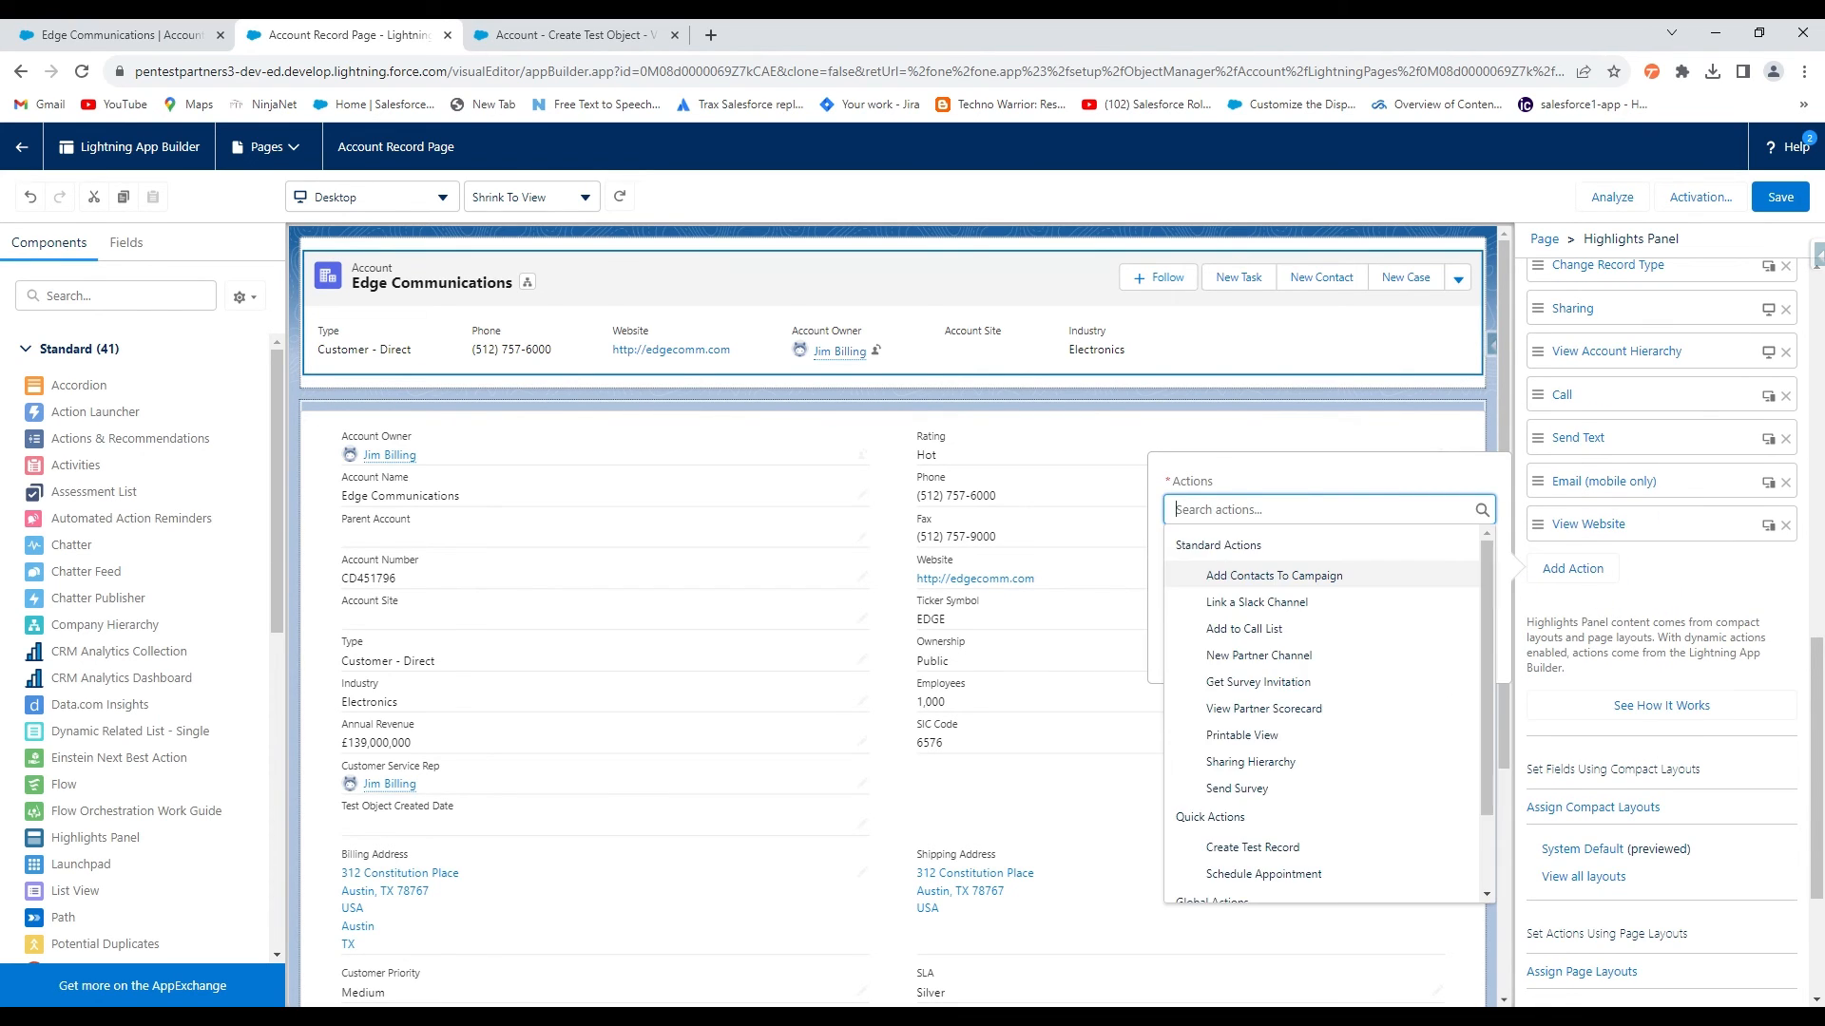
pyautogui.click(1255, 849)
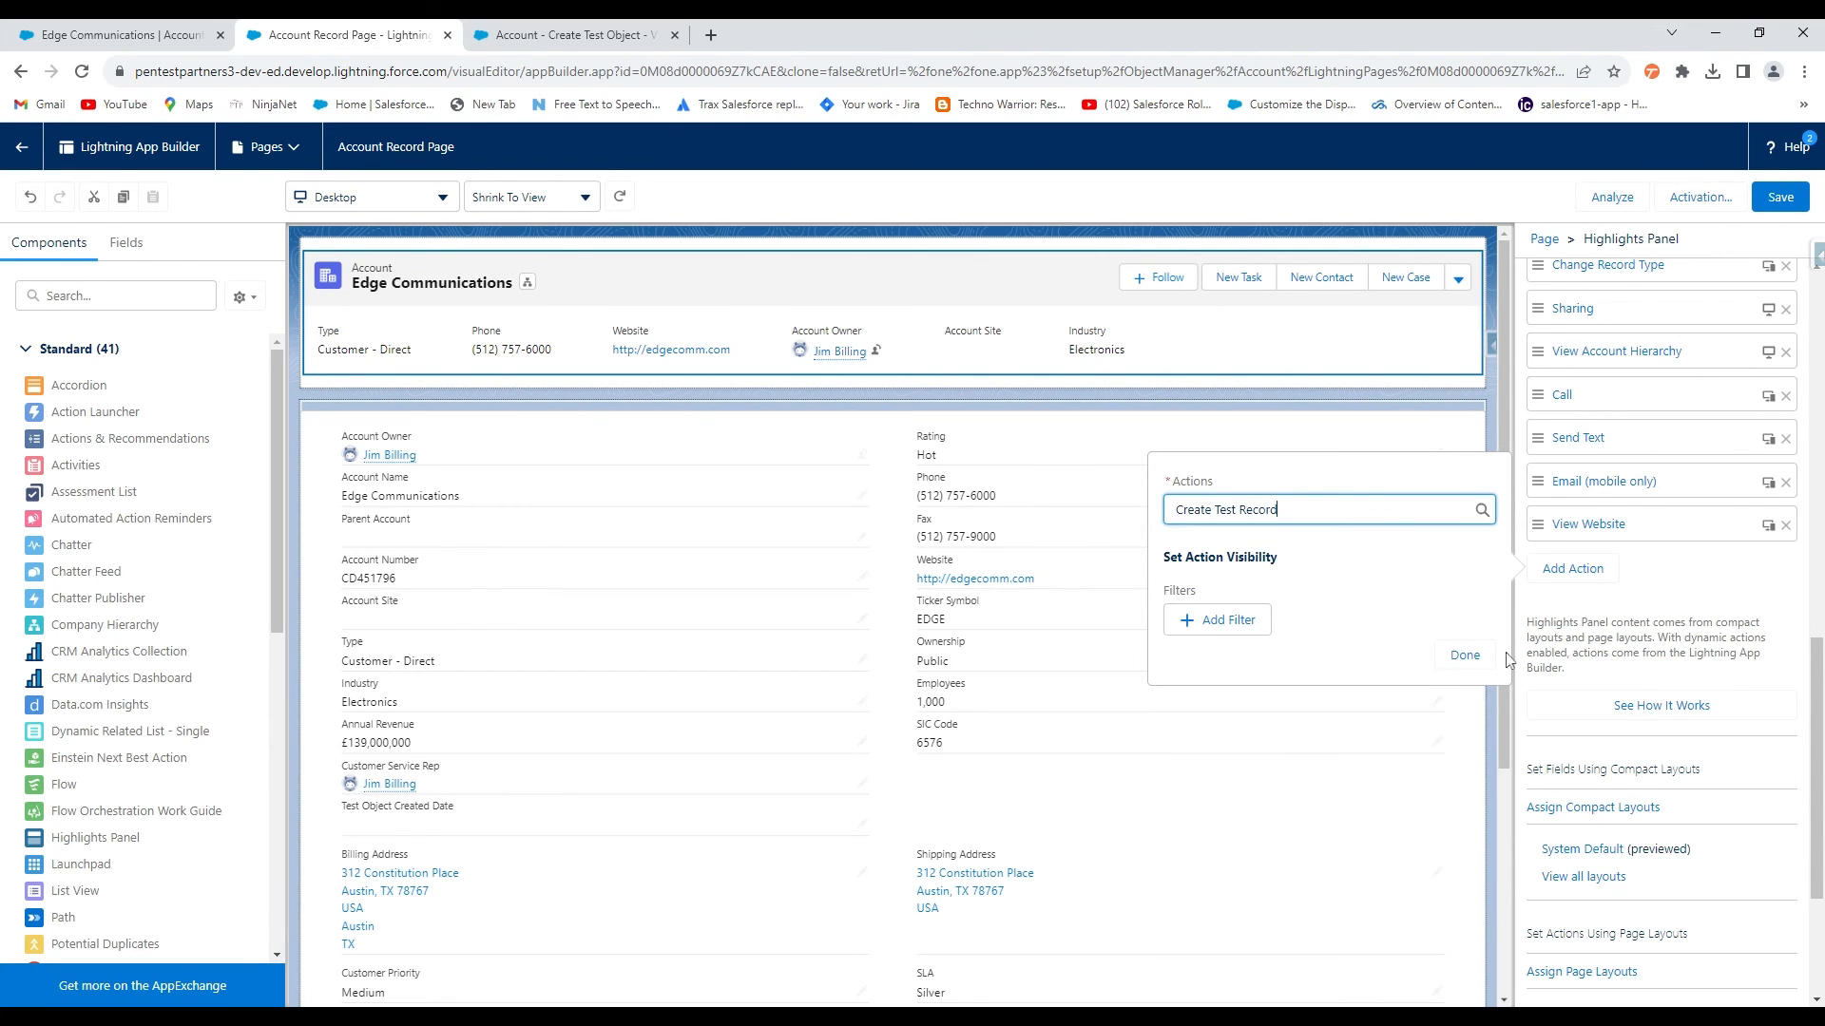
pyautogui.click(1464, 655)
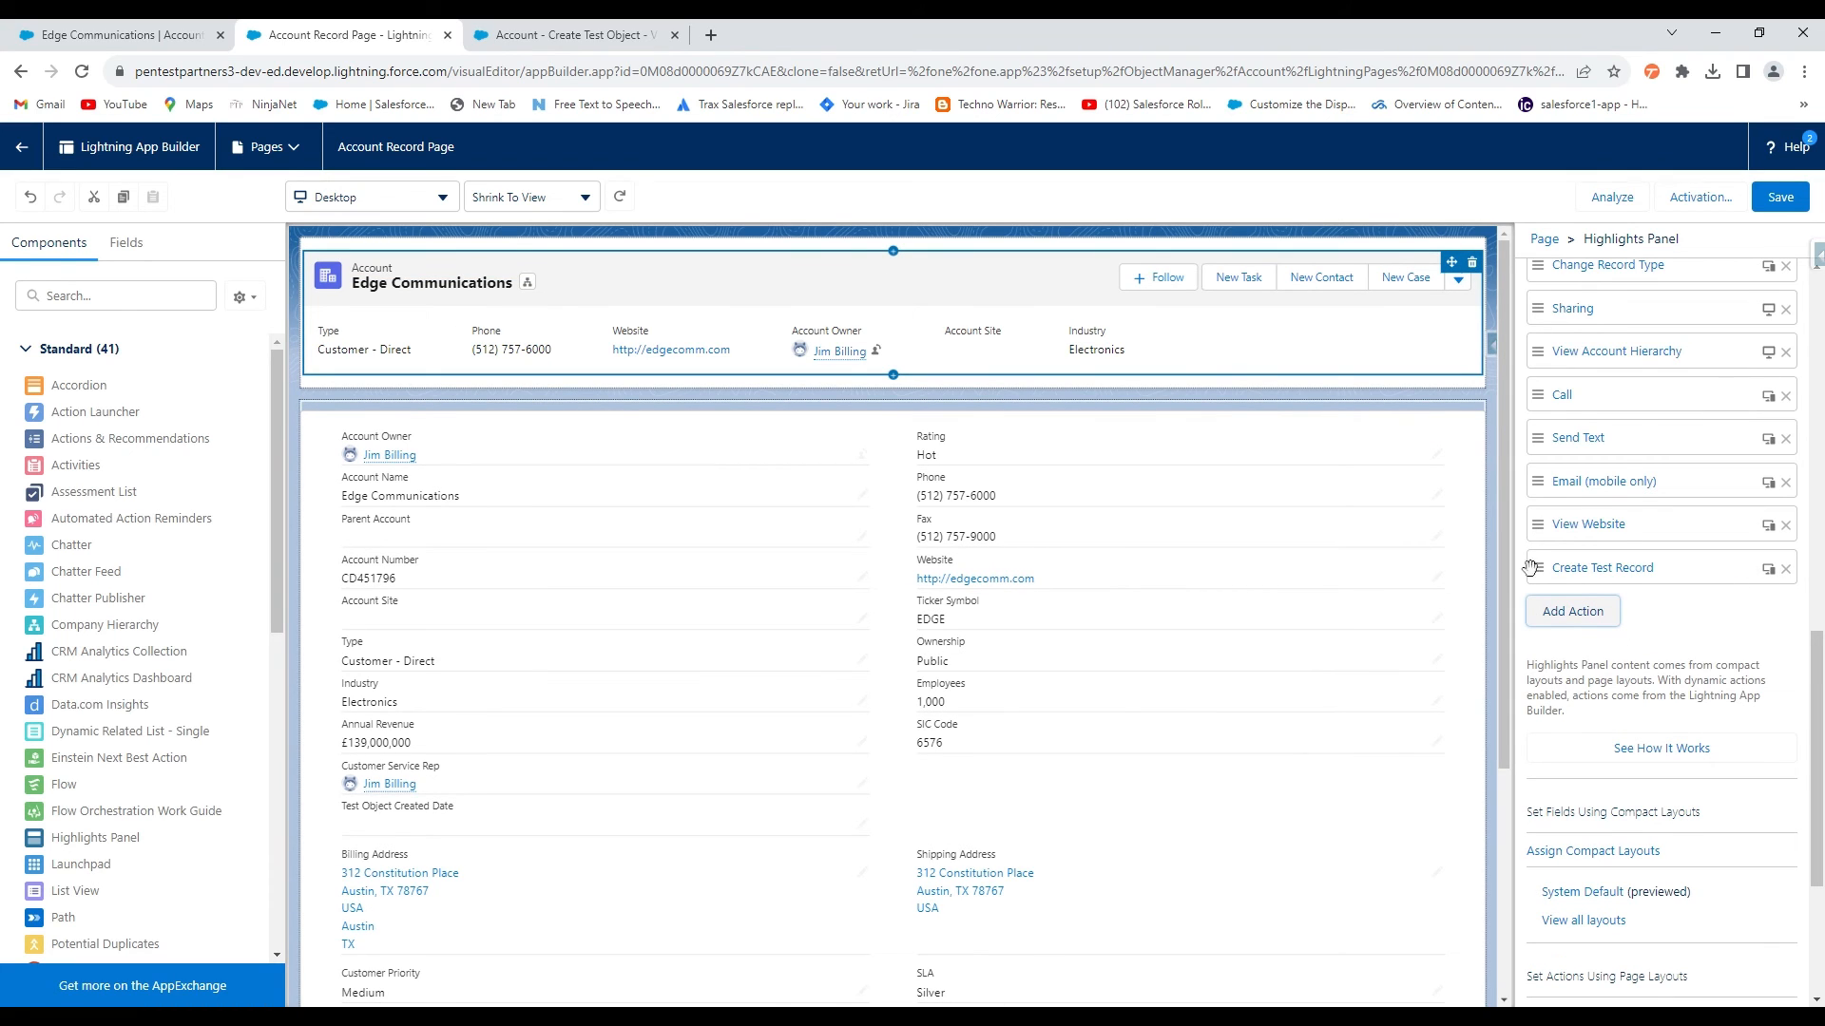
# Drag Create Test Record to just below File in the actions list and save the page
pyautogui.moveTo(1530, 567); pyautogui.dragTo(1609, 290)
pyautogui.scroll(7, 1606, 504)
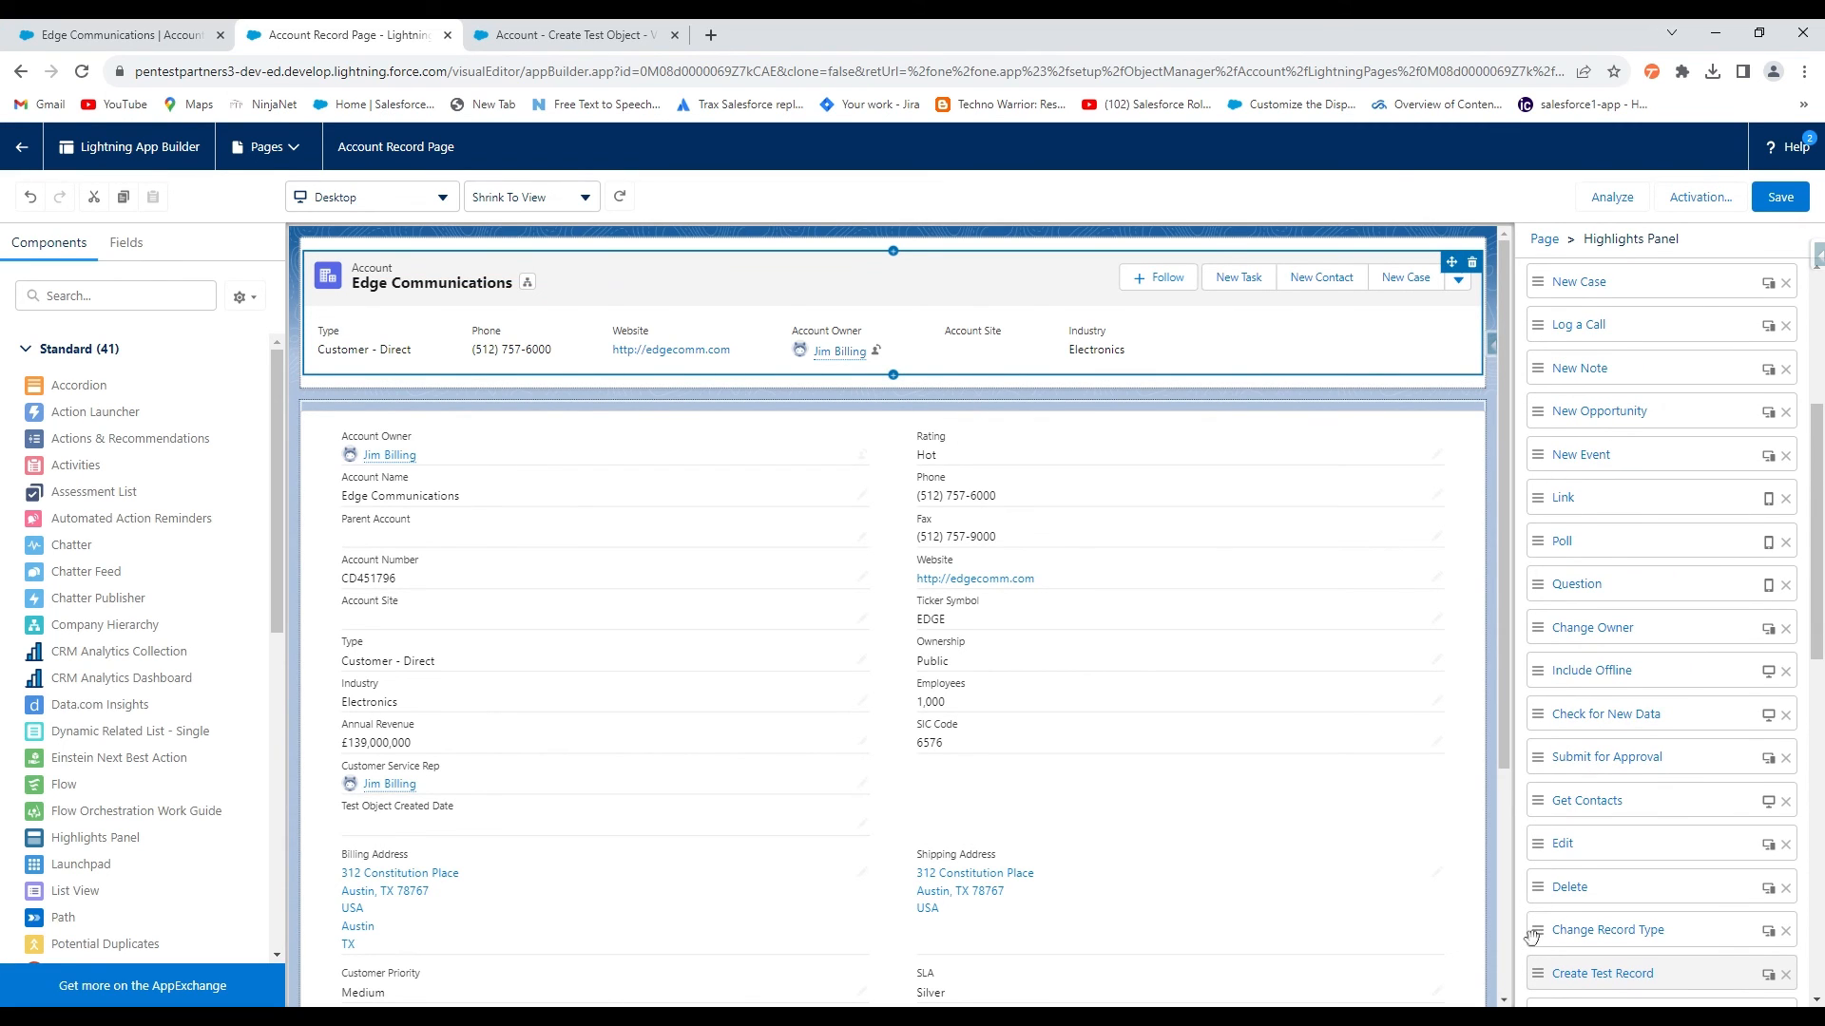
pyautogui.moveTo(1537, 972); pyautogui.dragTo(1573, 318)
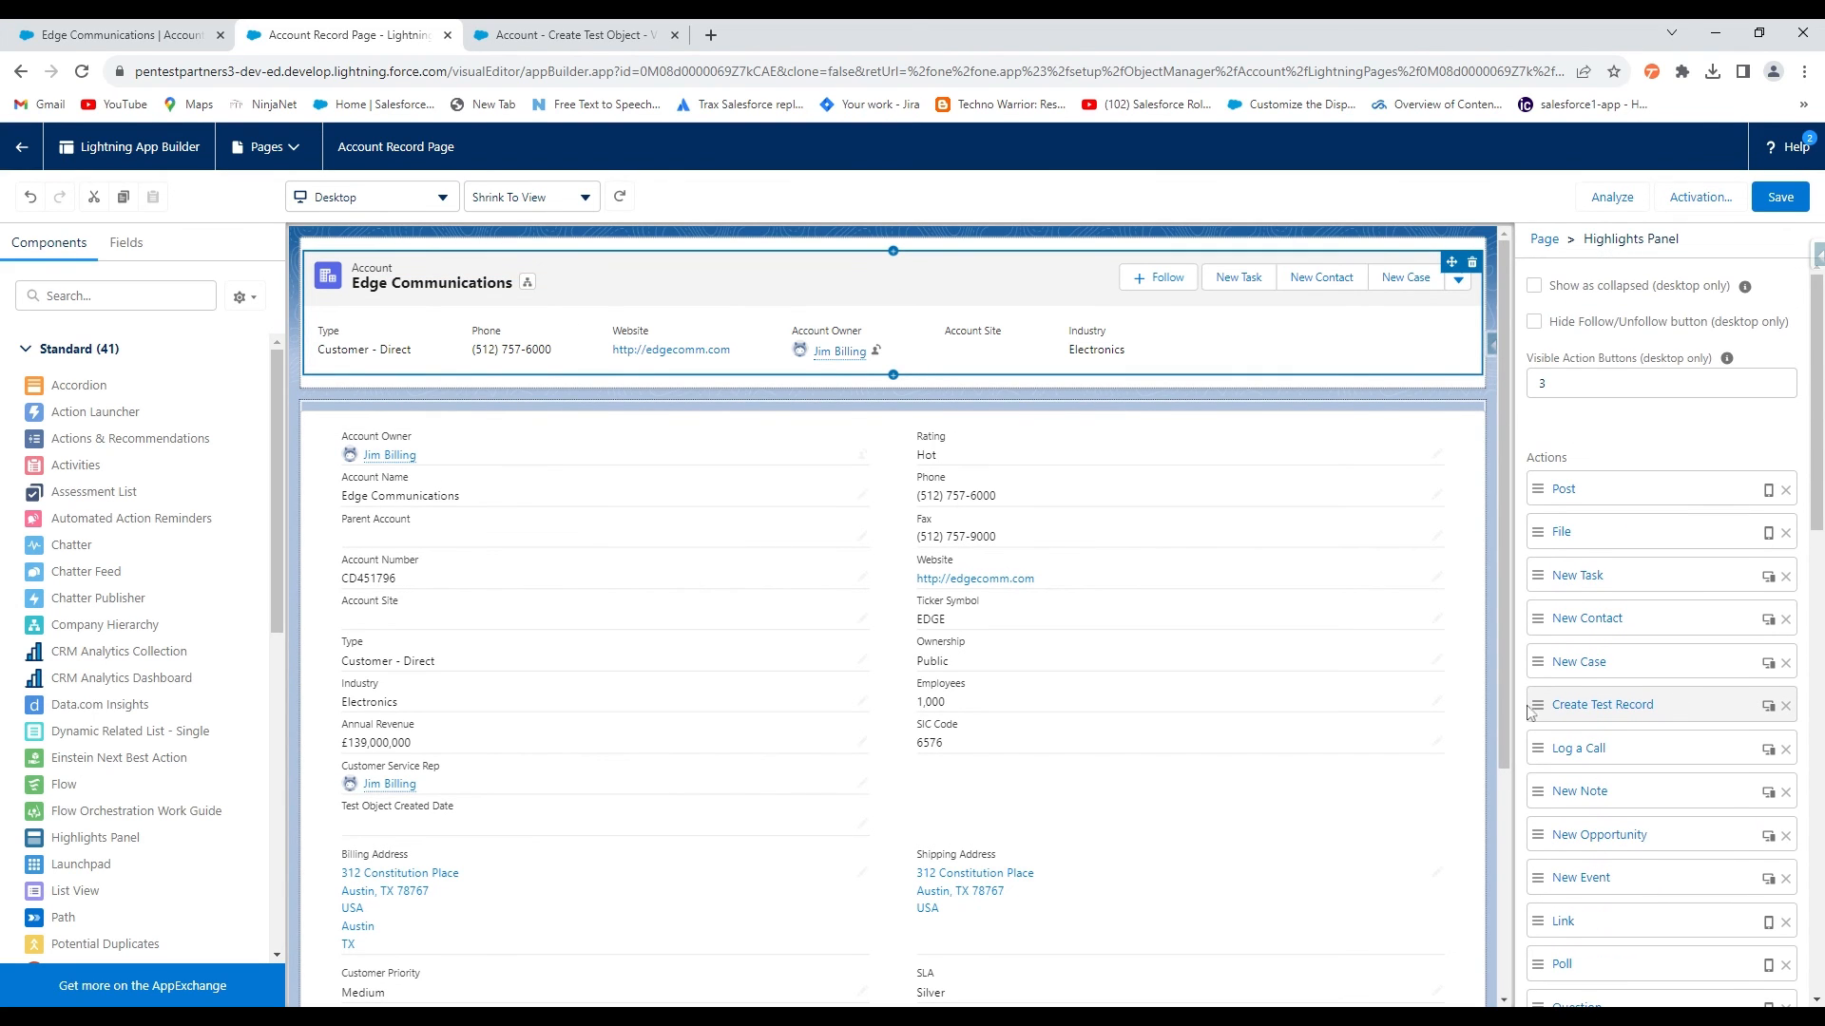
pyautogui.moveTo(1539, 709); pyautogui.dragTo(1539, 670)
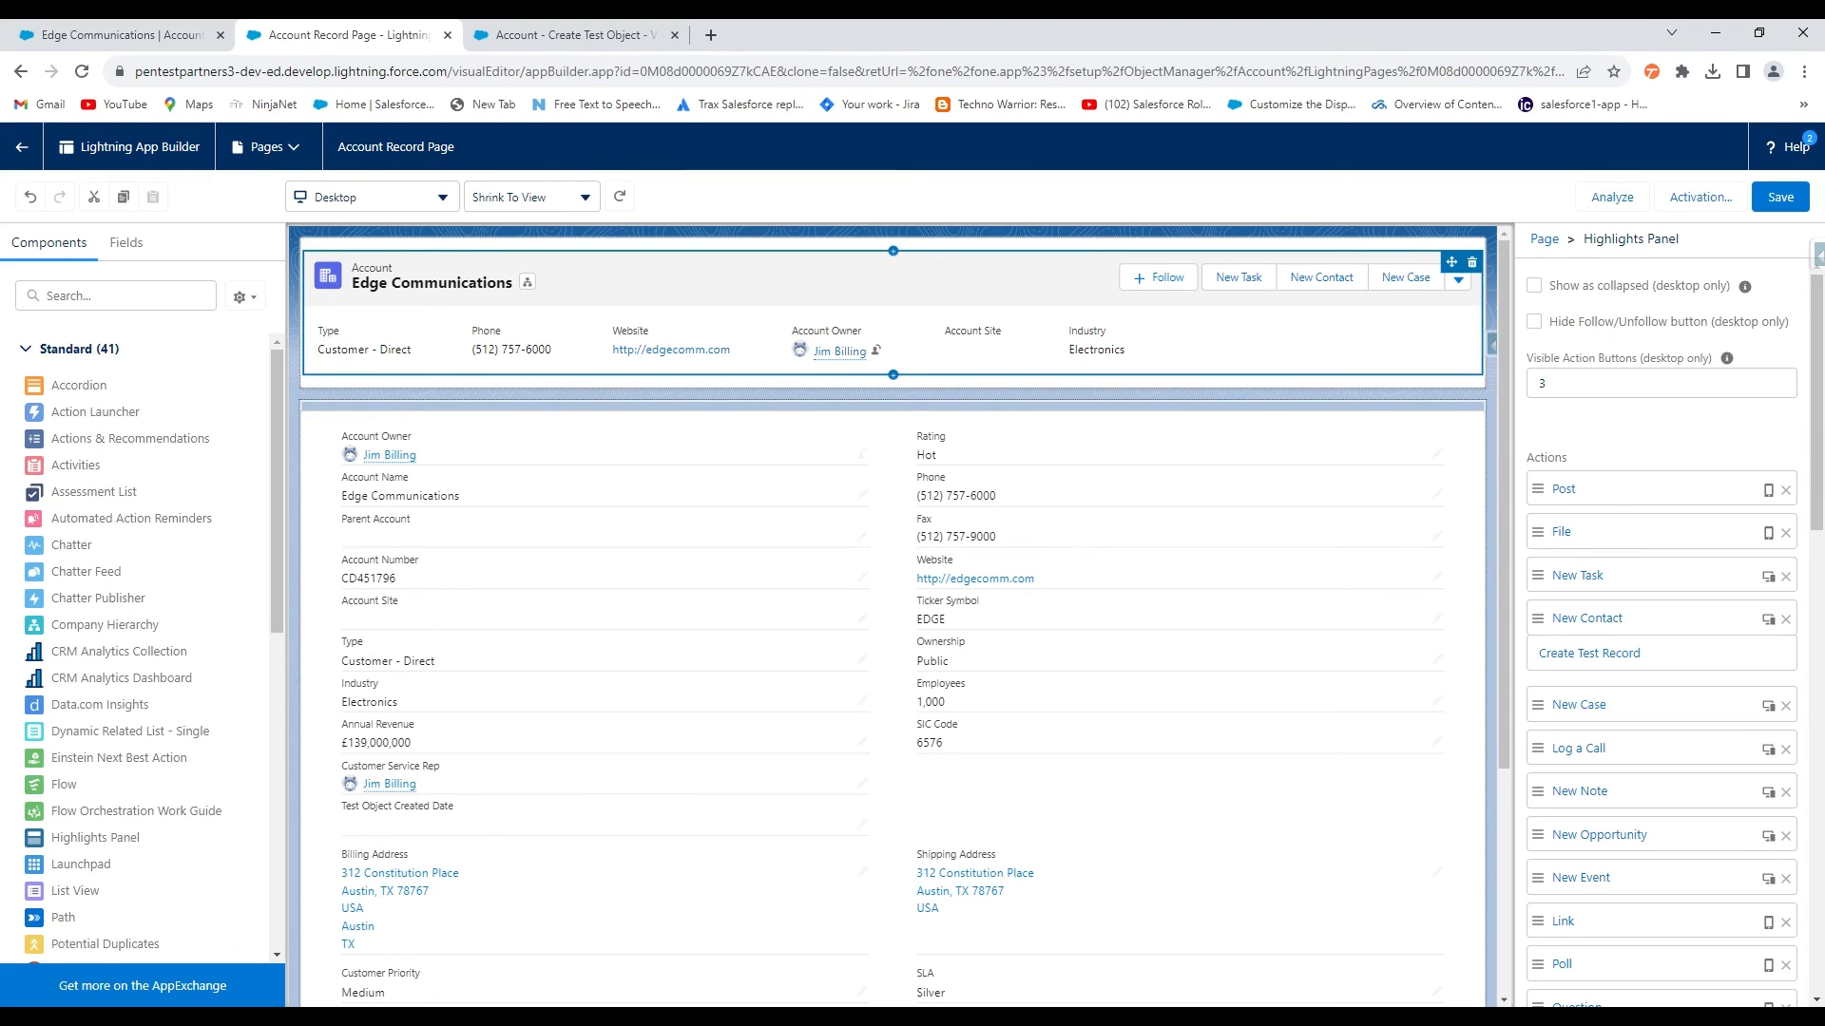
pyautogui.moveTo(1549, 669); pyautogui.dragTo(1555, 580)
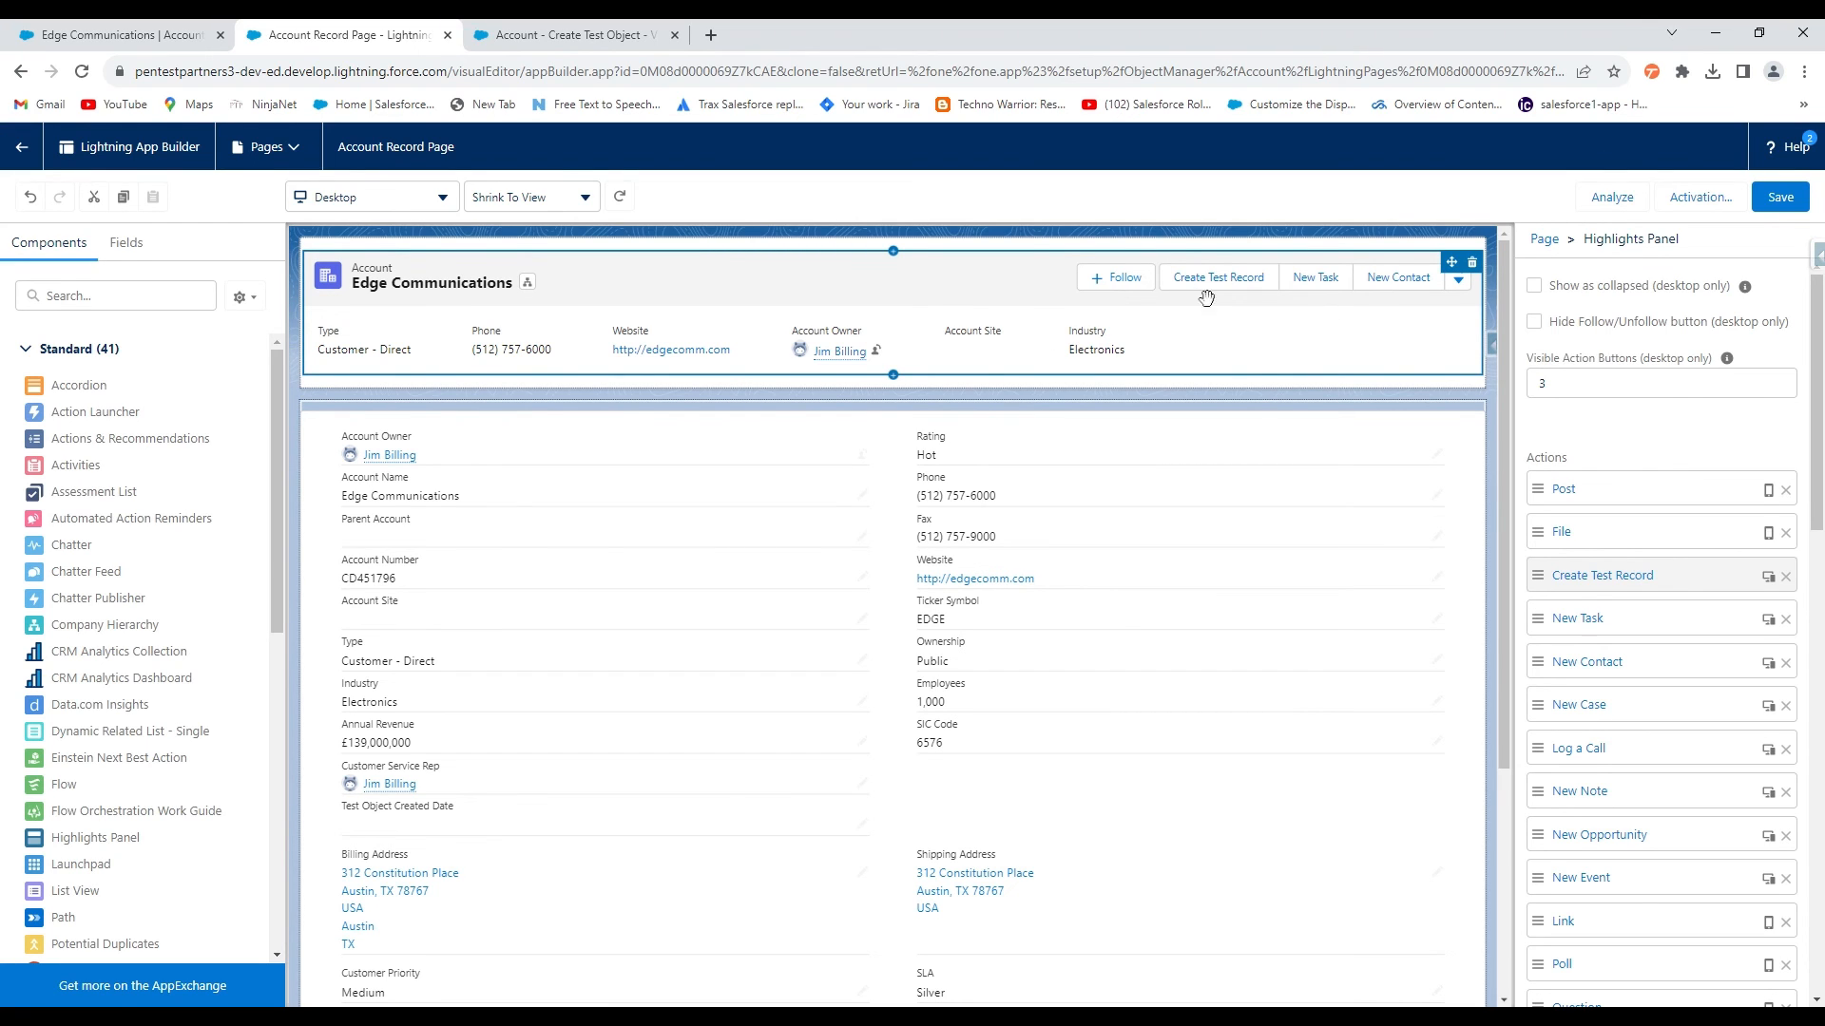
pyautogui.click(1544, 383)
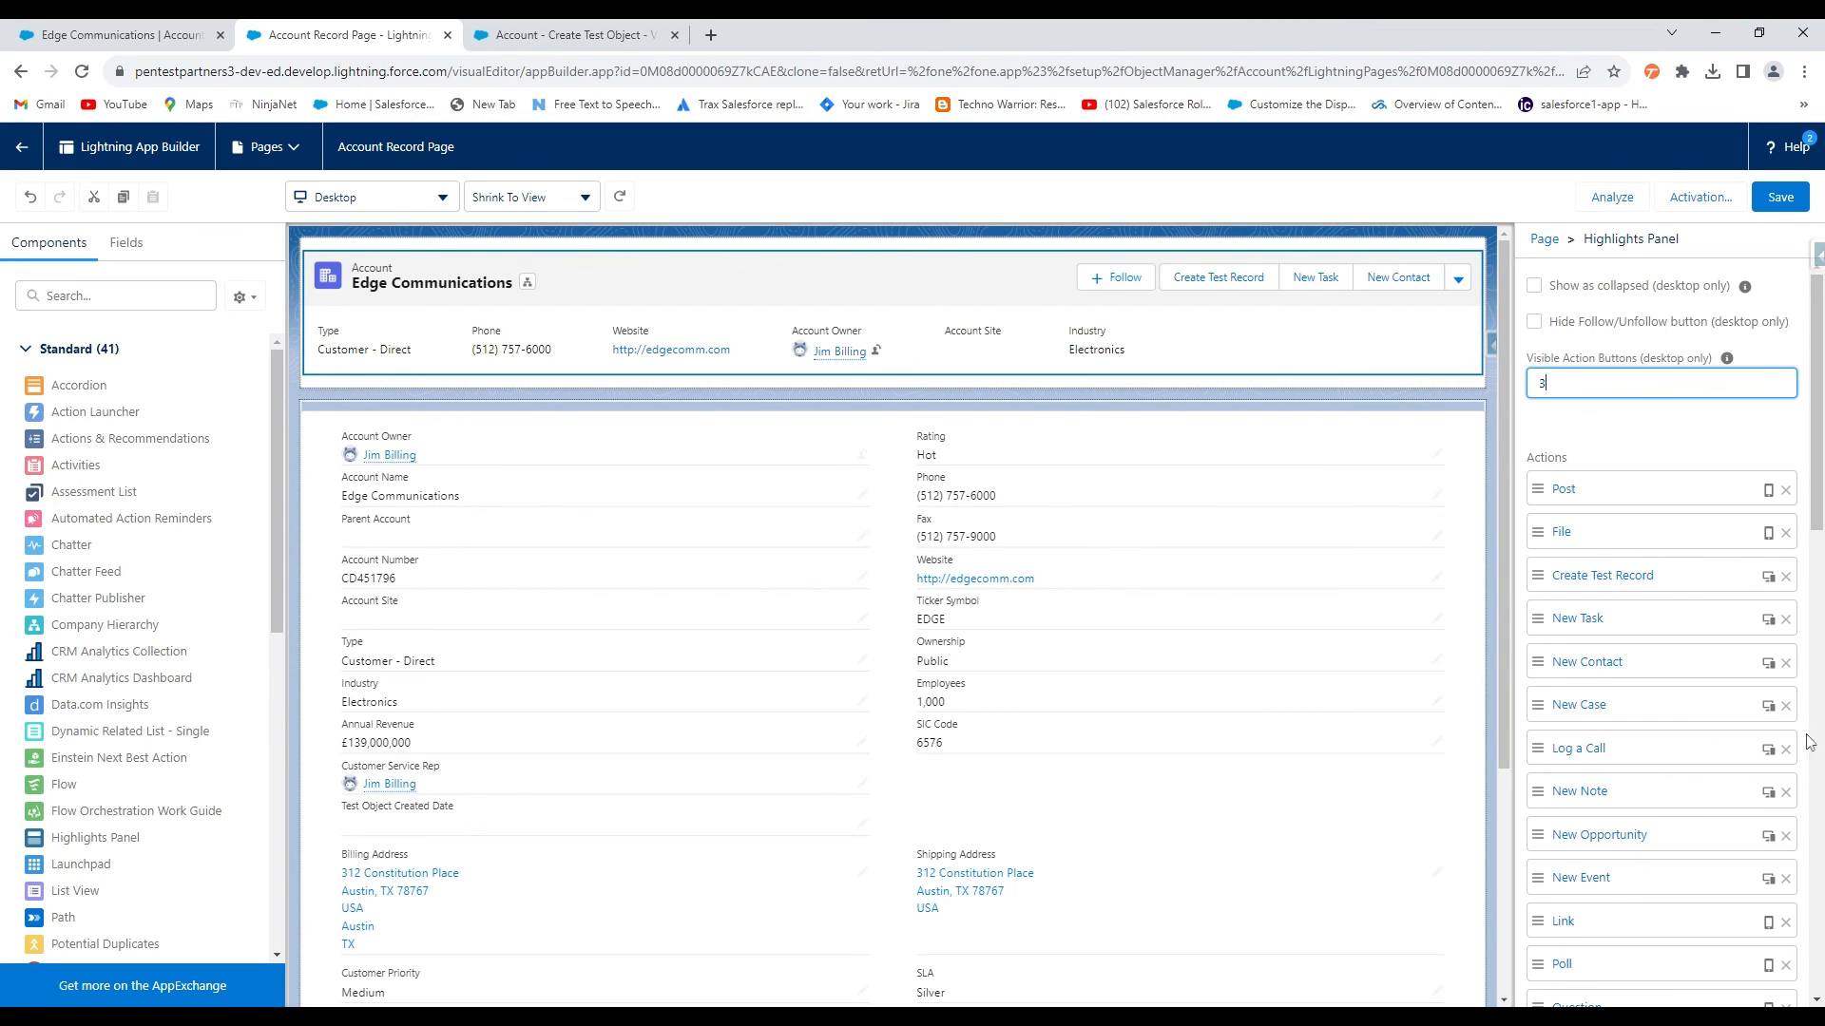
pyautogui.click(1780, 199)
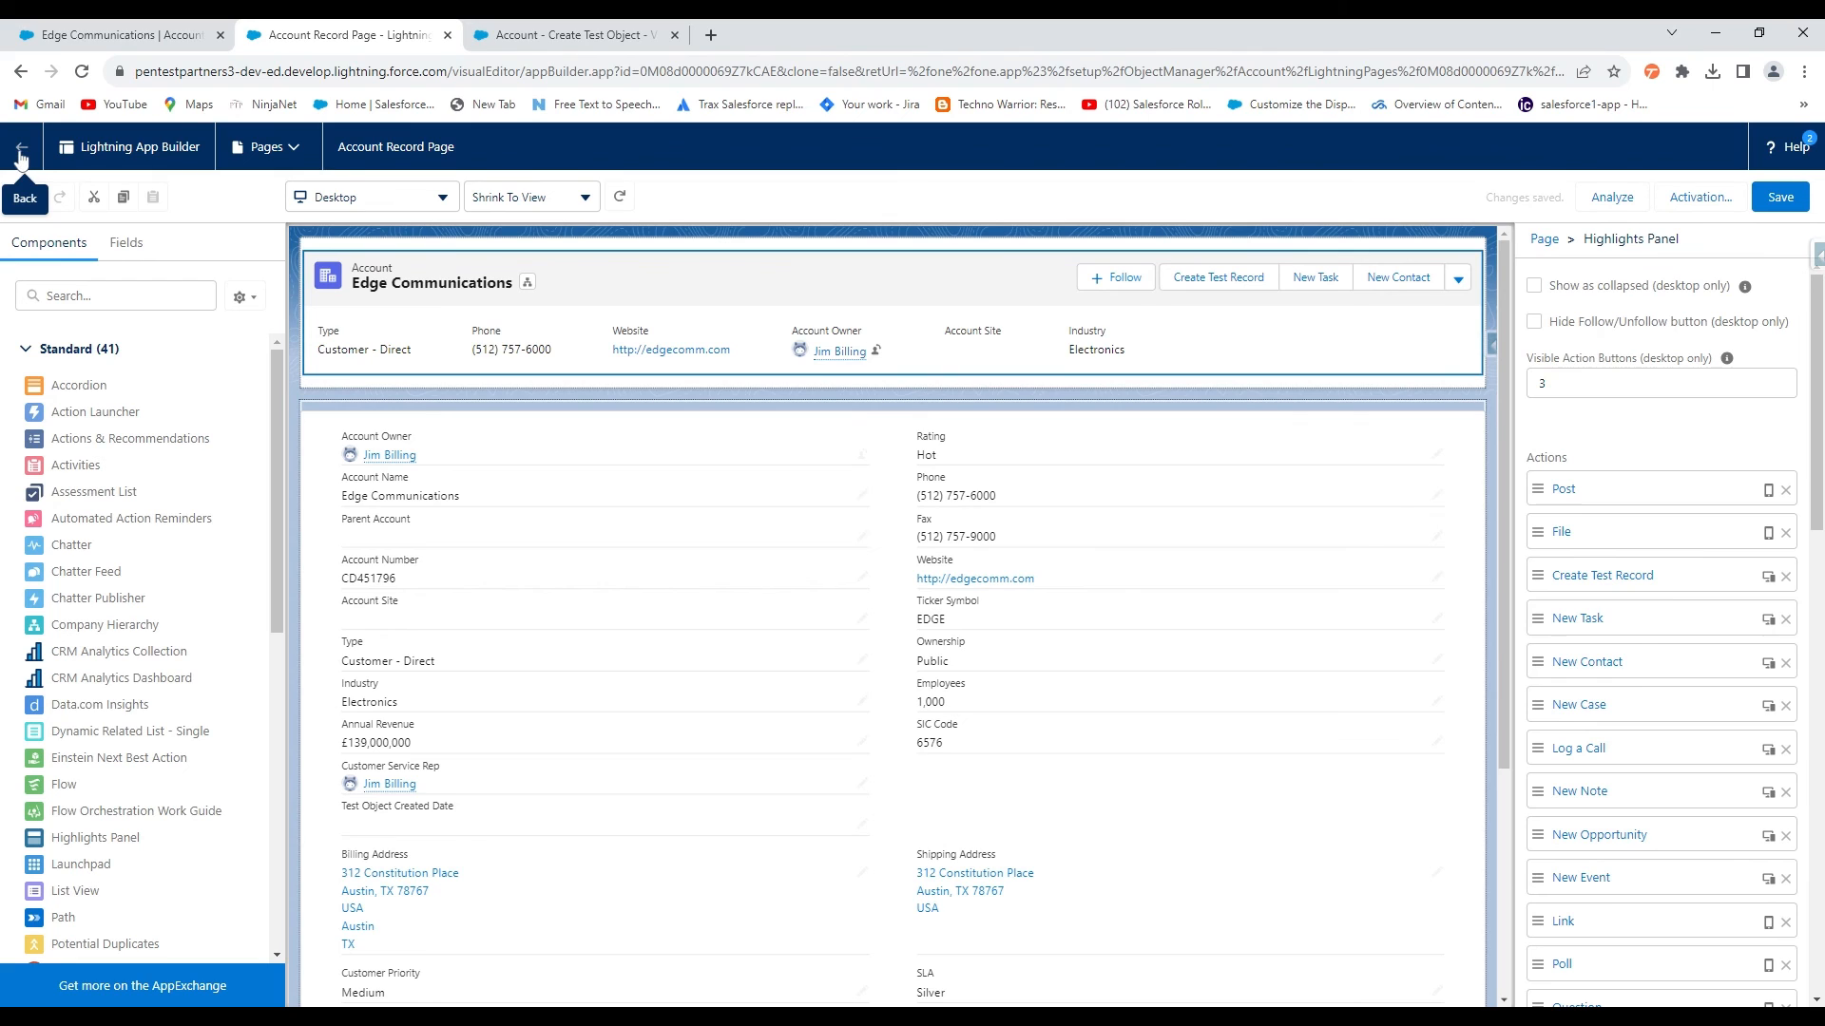
# Reload the Edge Communications account and create a test record named 'Hello' via Create Test Record
pyautogui.click(83, 38)
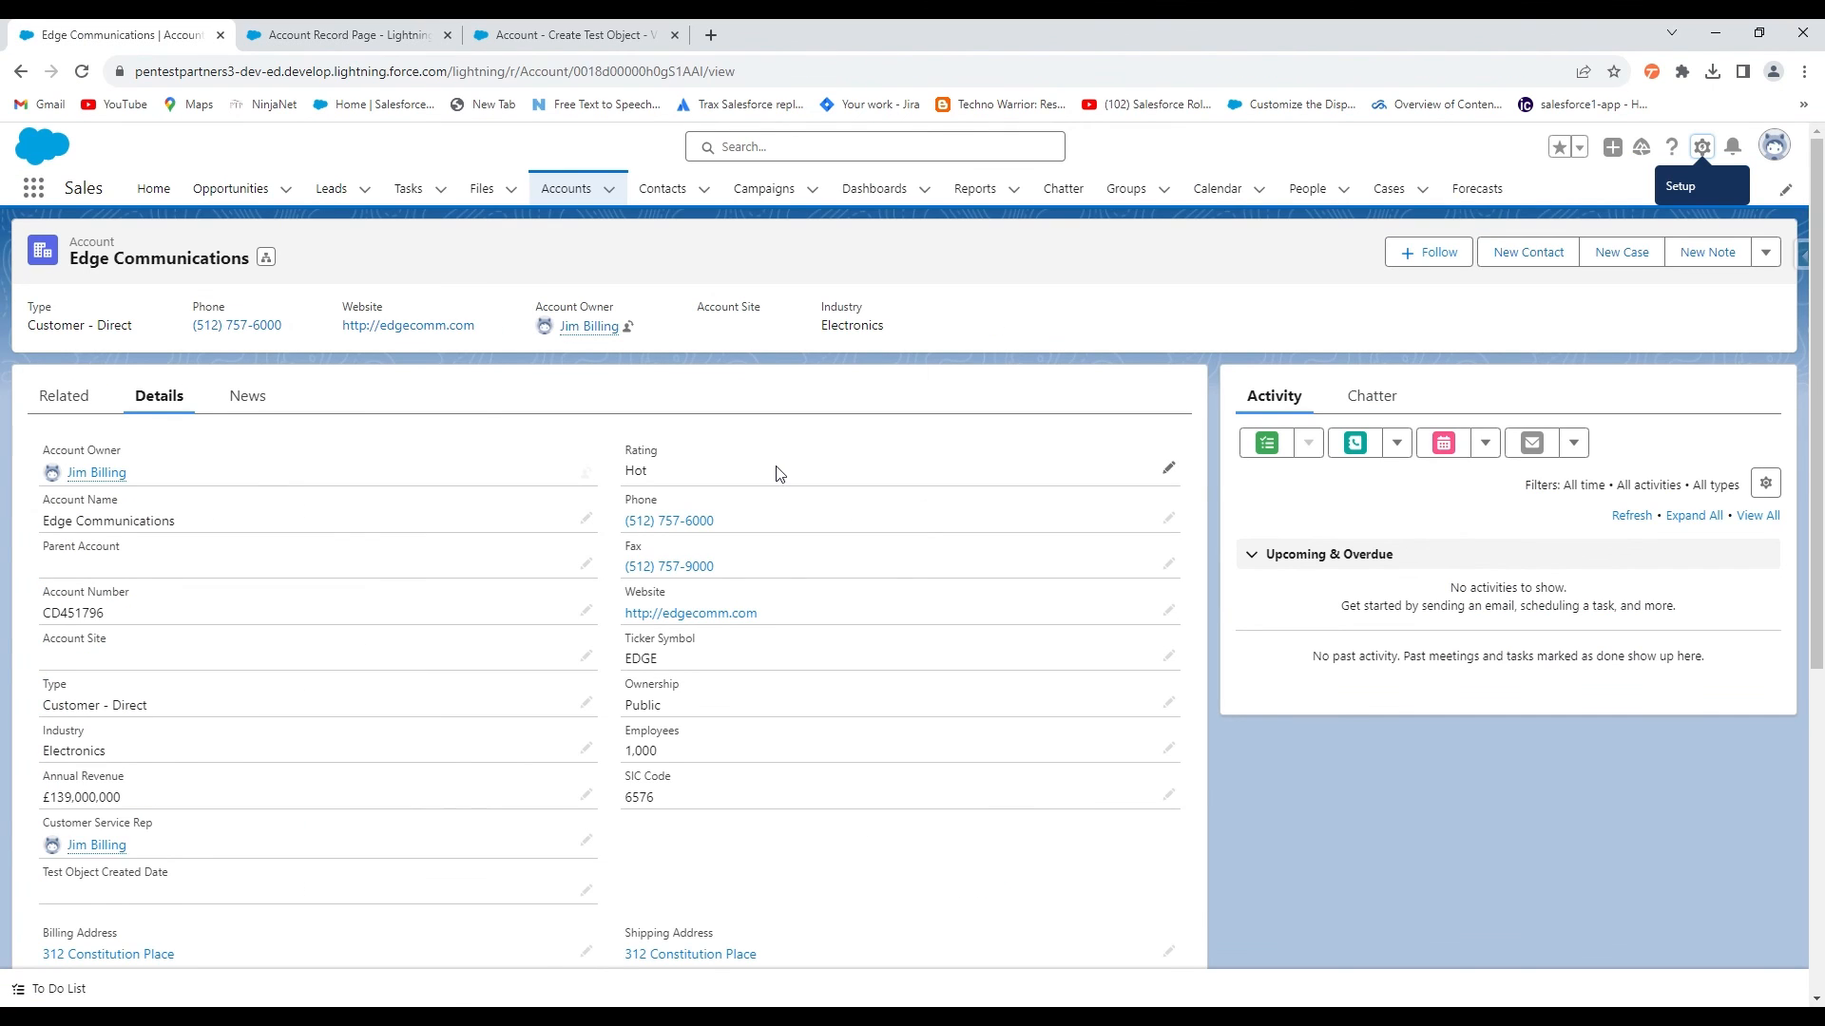
pyautogui.click(83, 74)
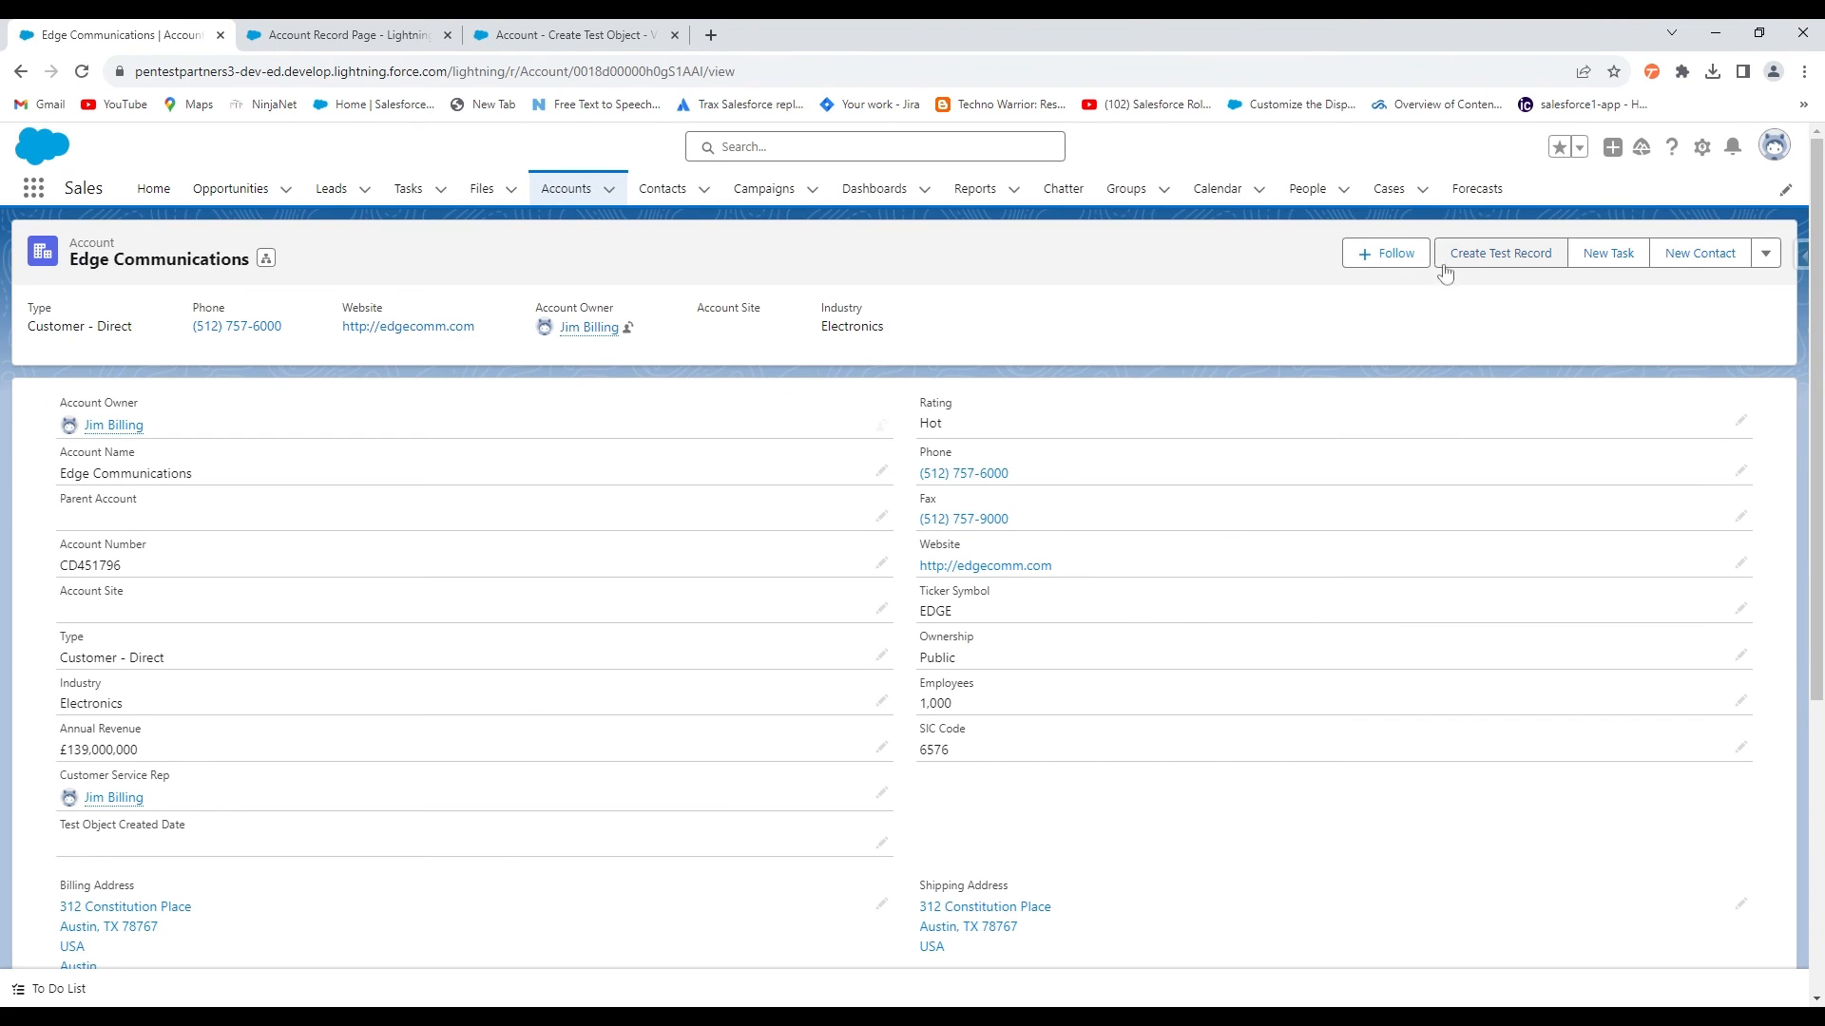
pyautogui.click(1501, 255)
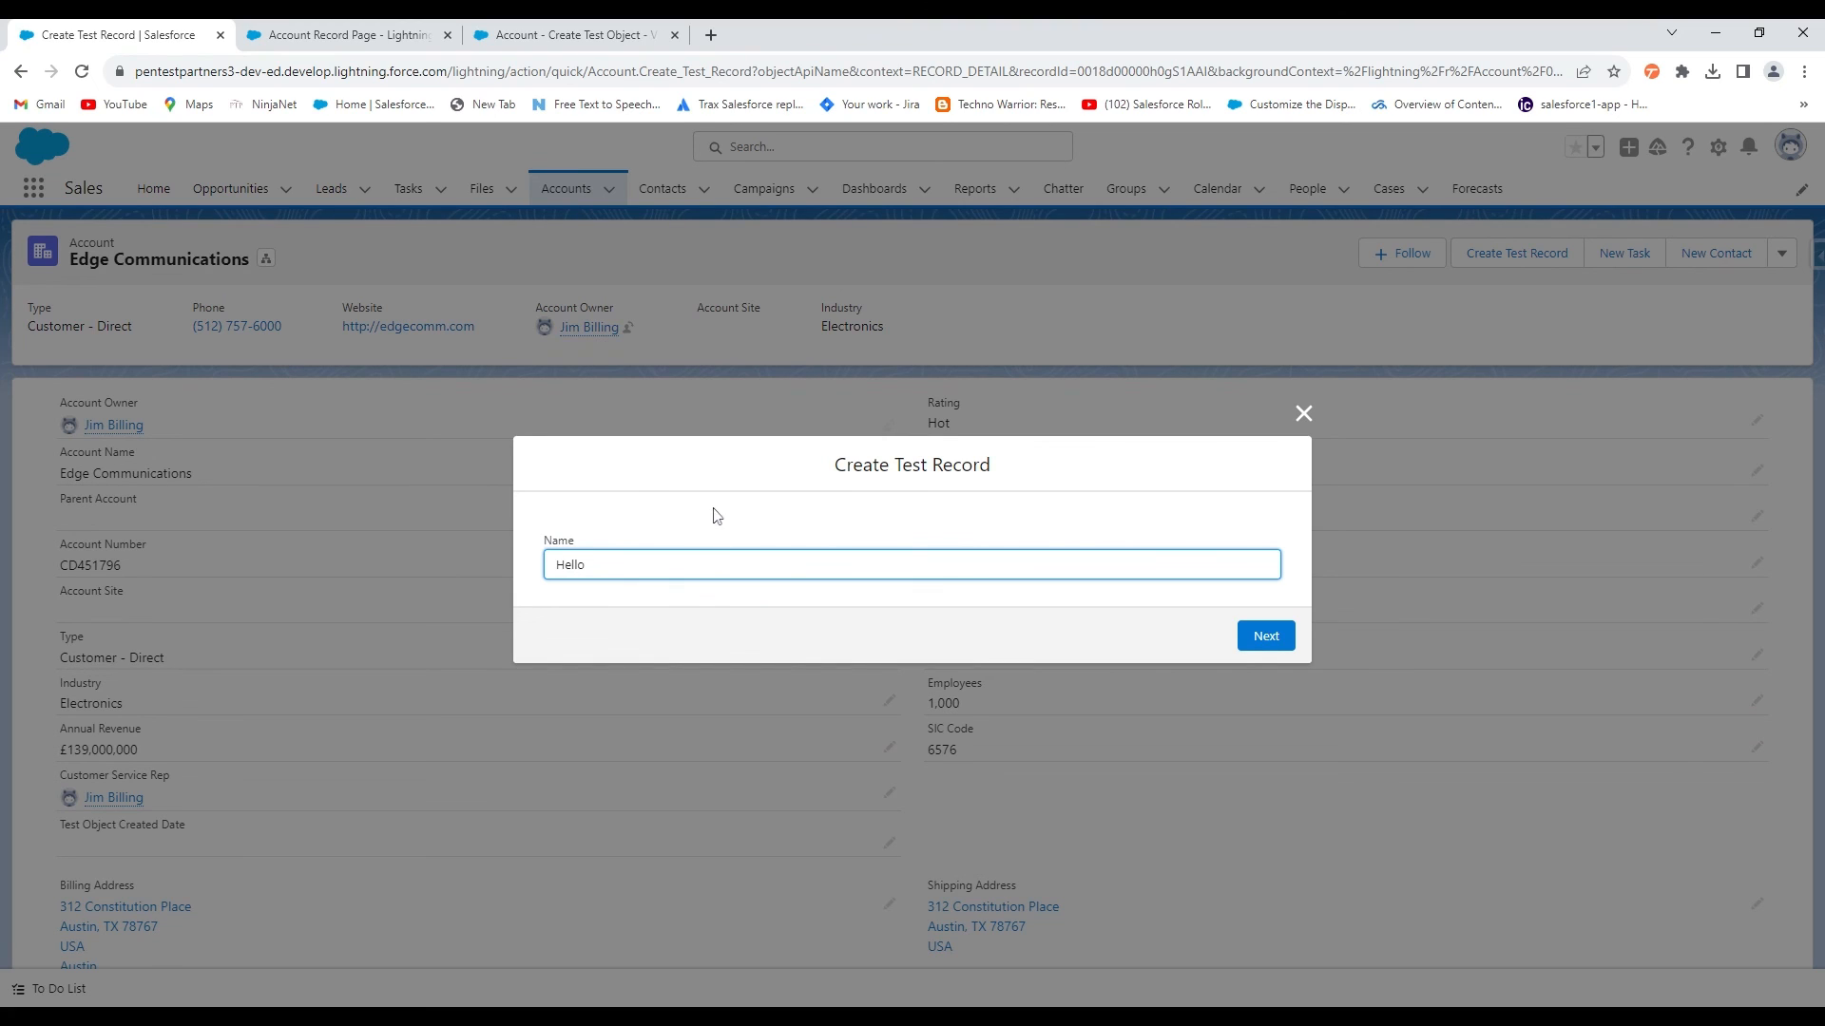
pyautogui.write('Hello')
pyautogui.click(1268, 633)
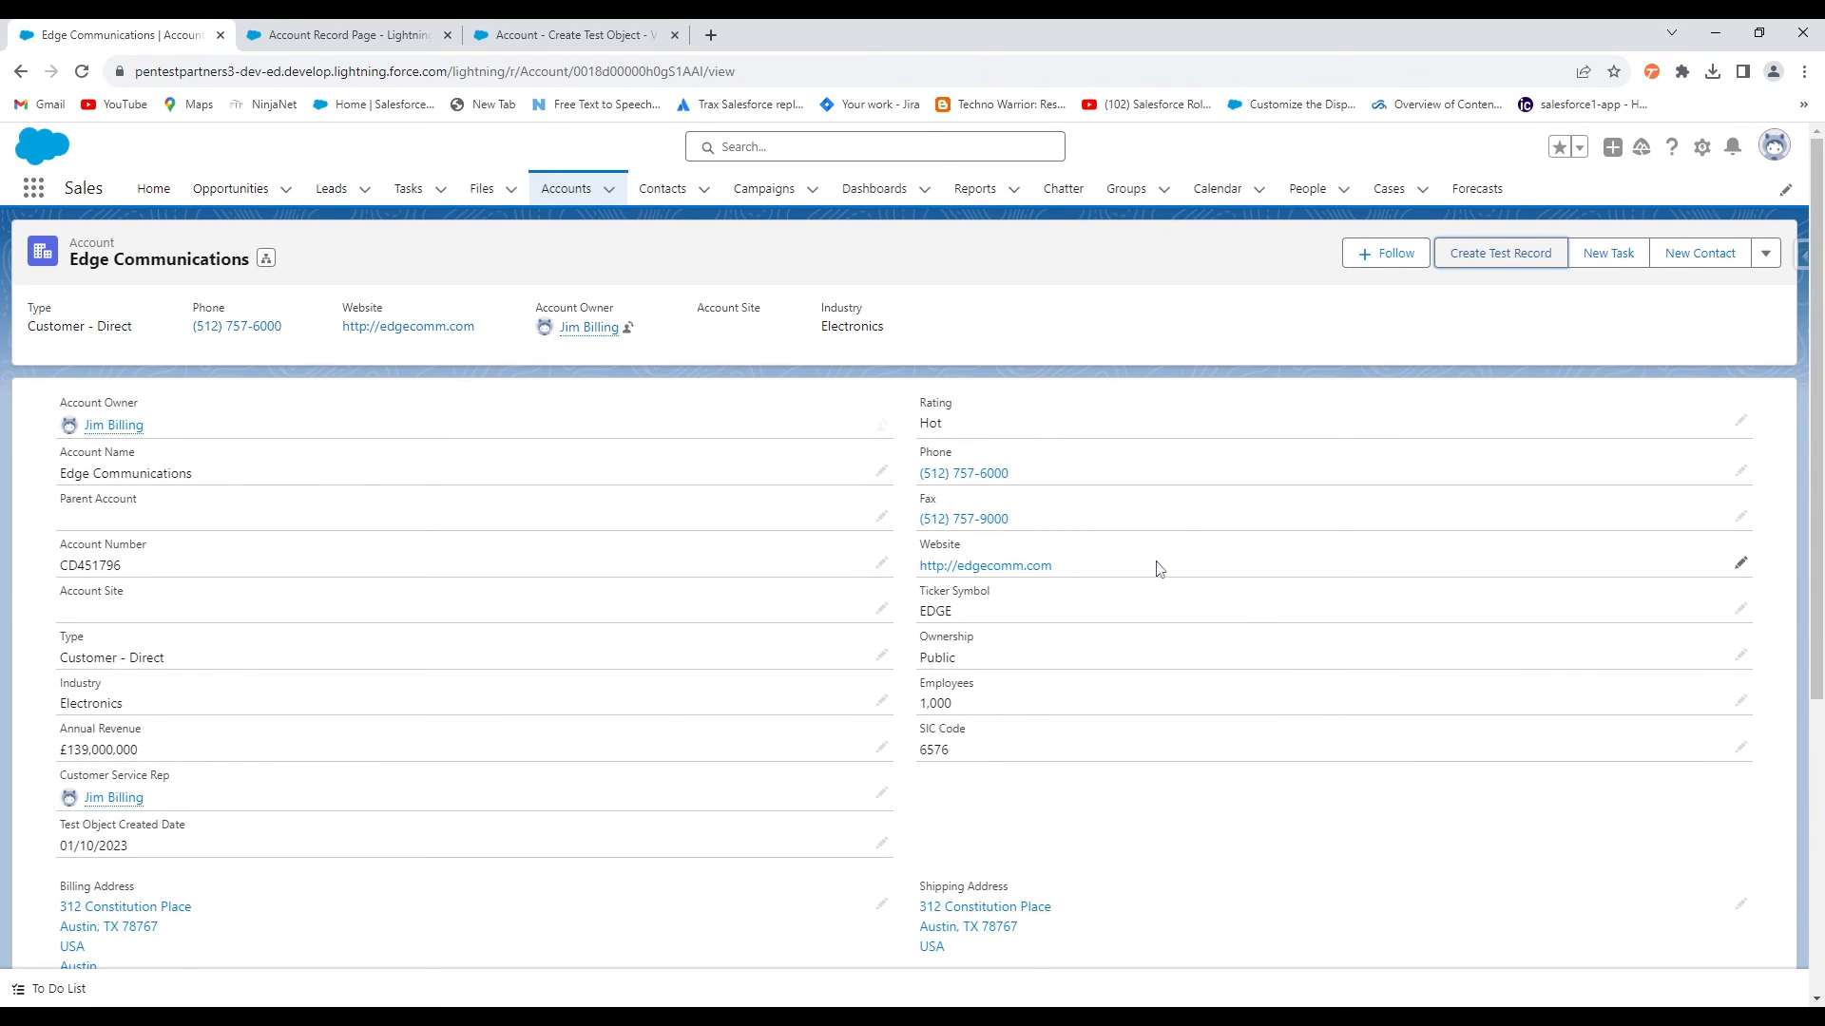
pyautogui.scroll(-1, 1158, 568)
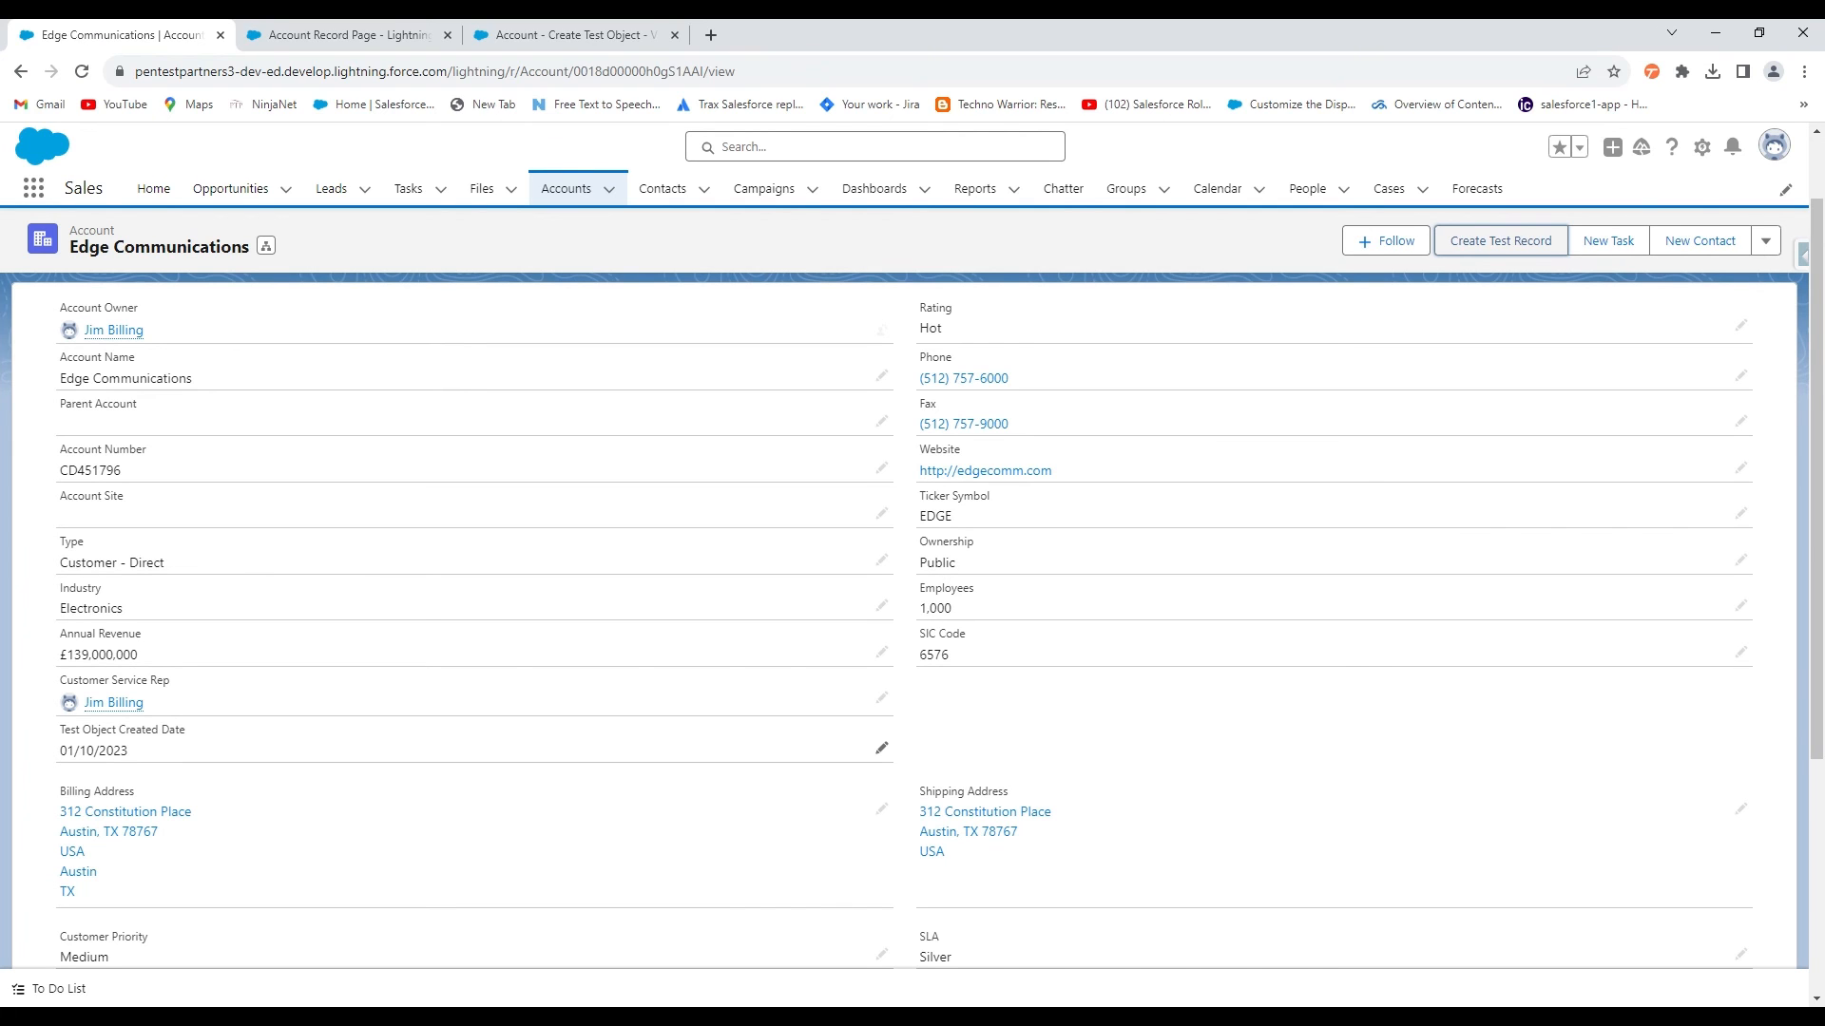
pyautogui.scroll(1, 882, 748)
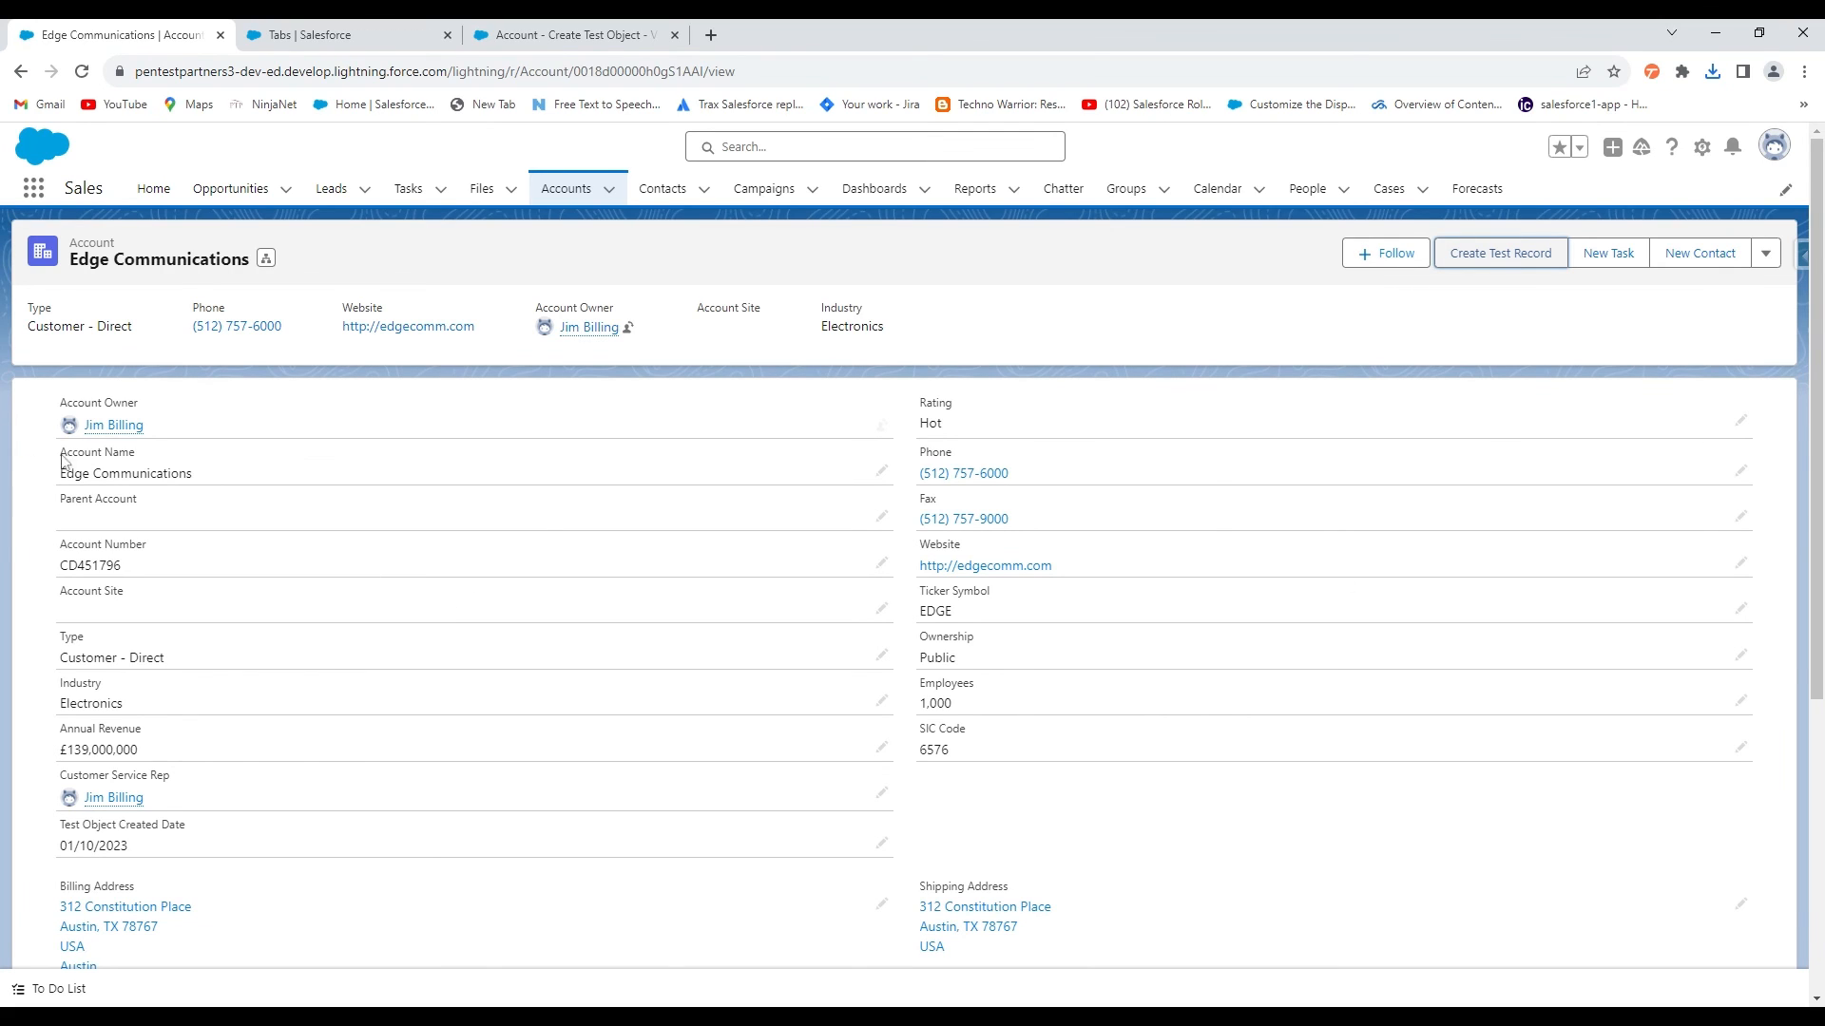
pyautogui.click(35, 188)
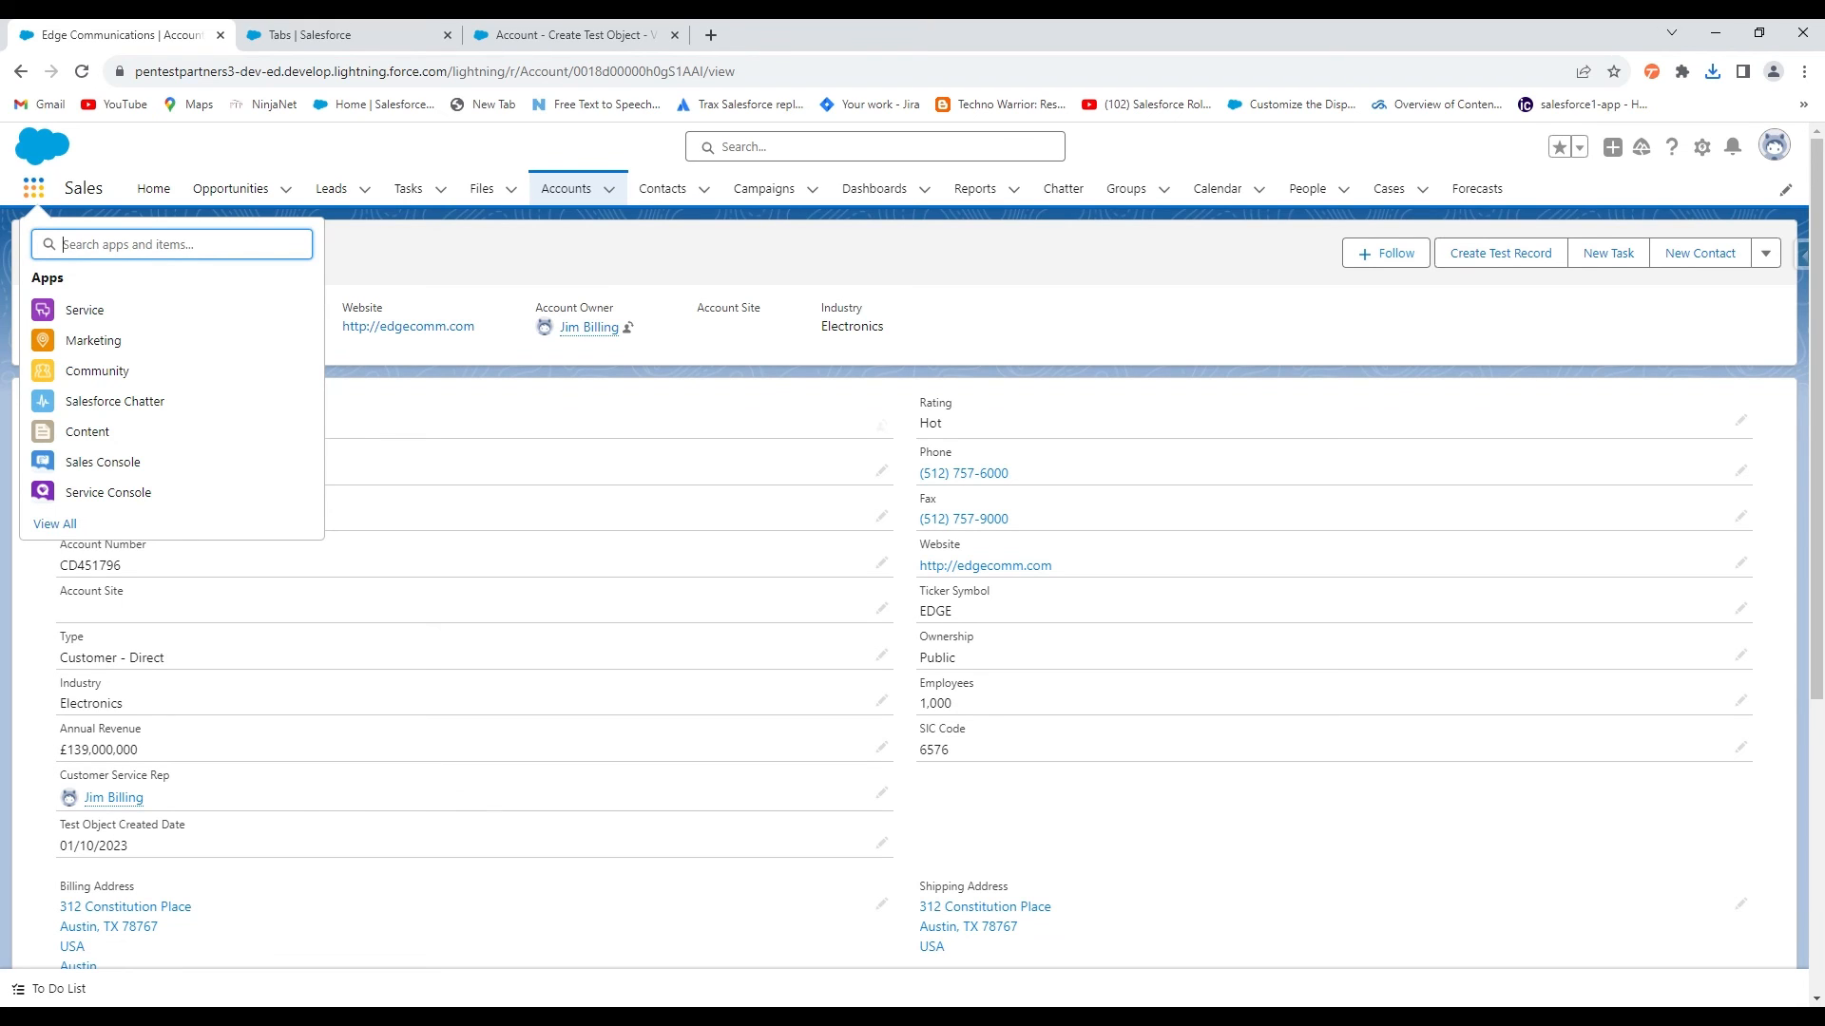
# Find Test Object by searching 'test', switch to the All list view, and open Hello
pyautogui.write('test')
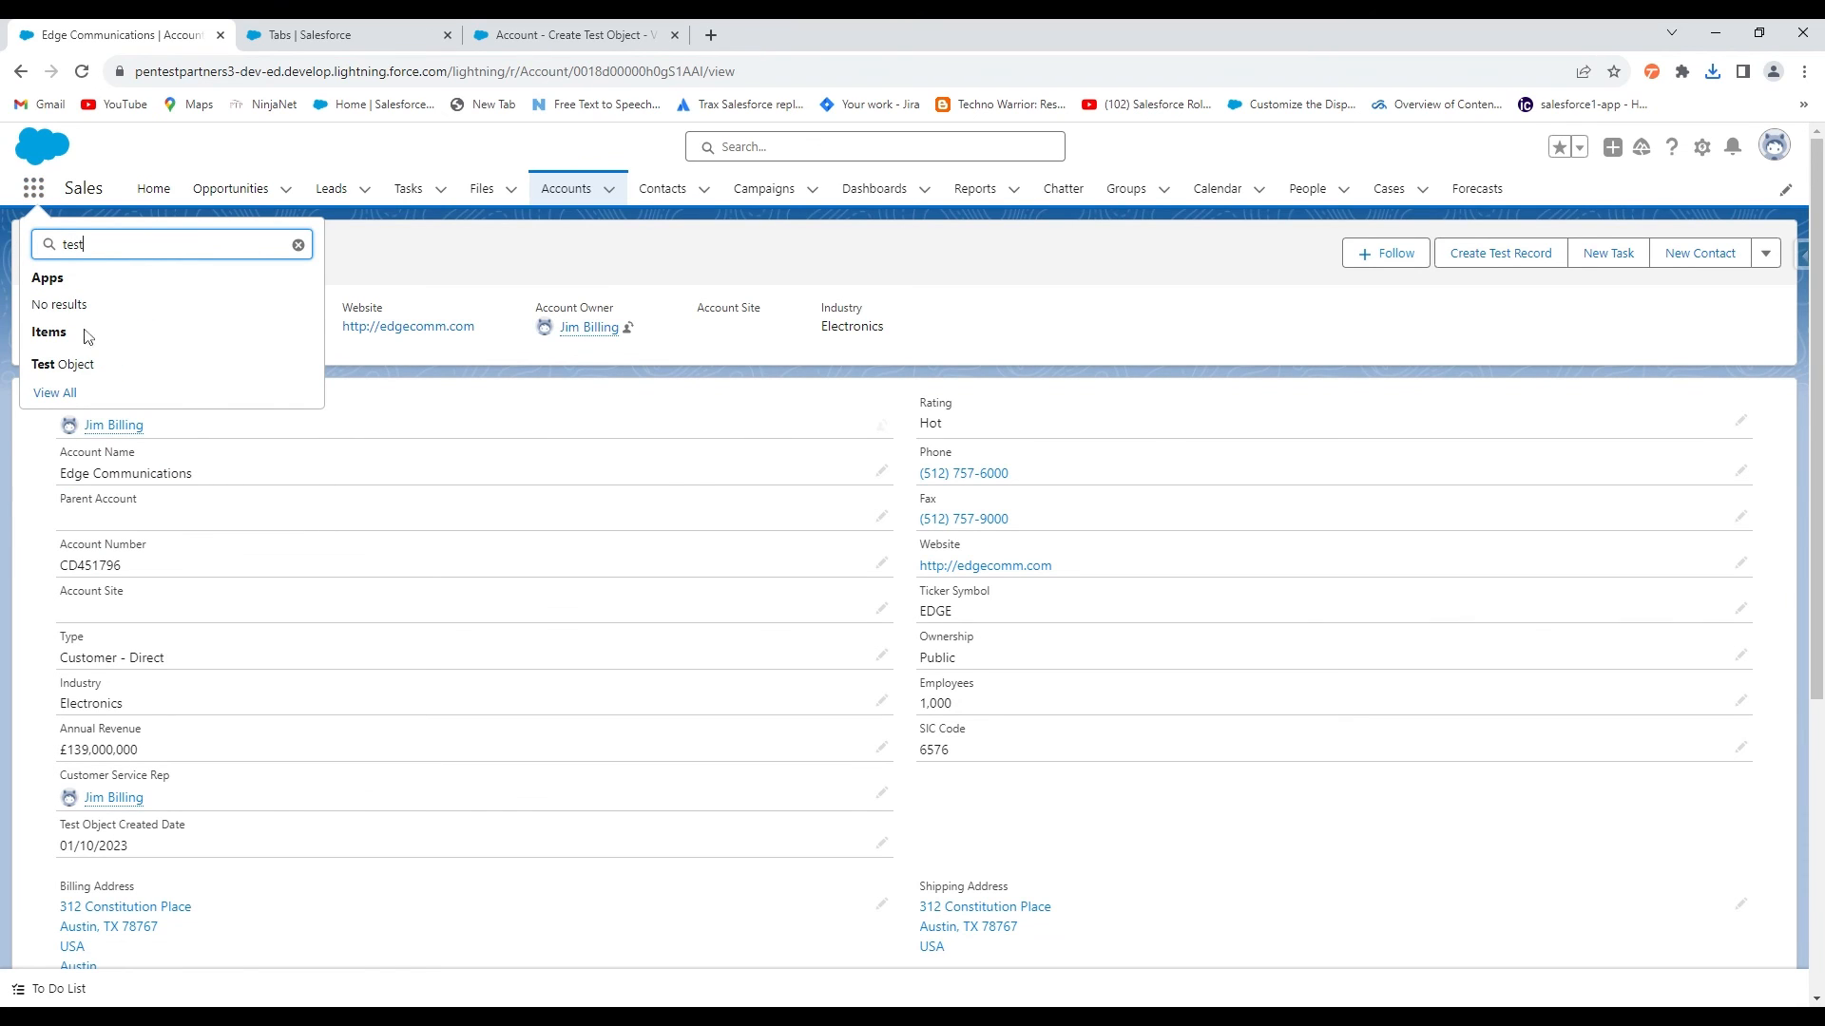
pyautogui.click(71, 365)
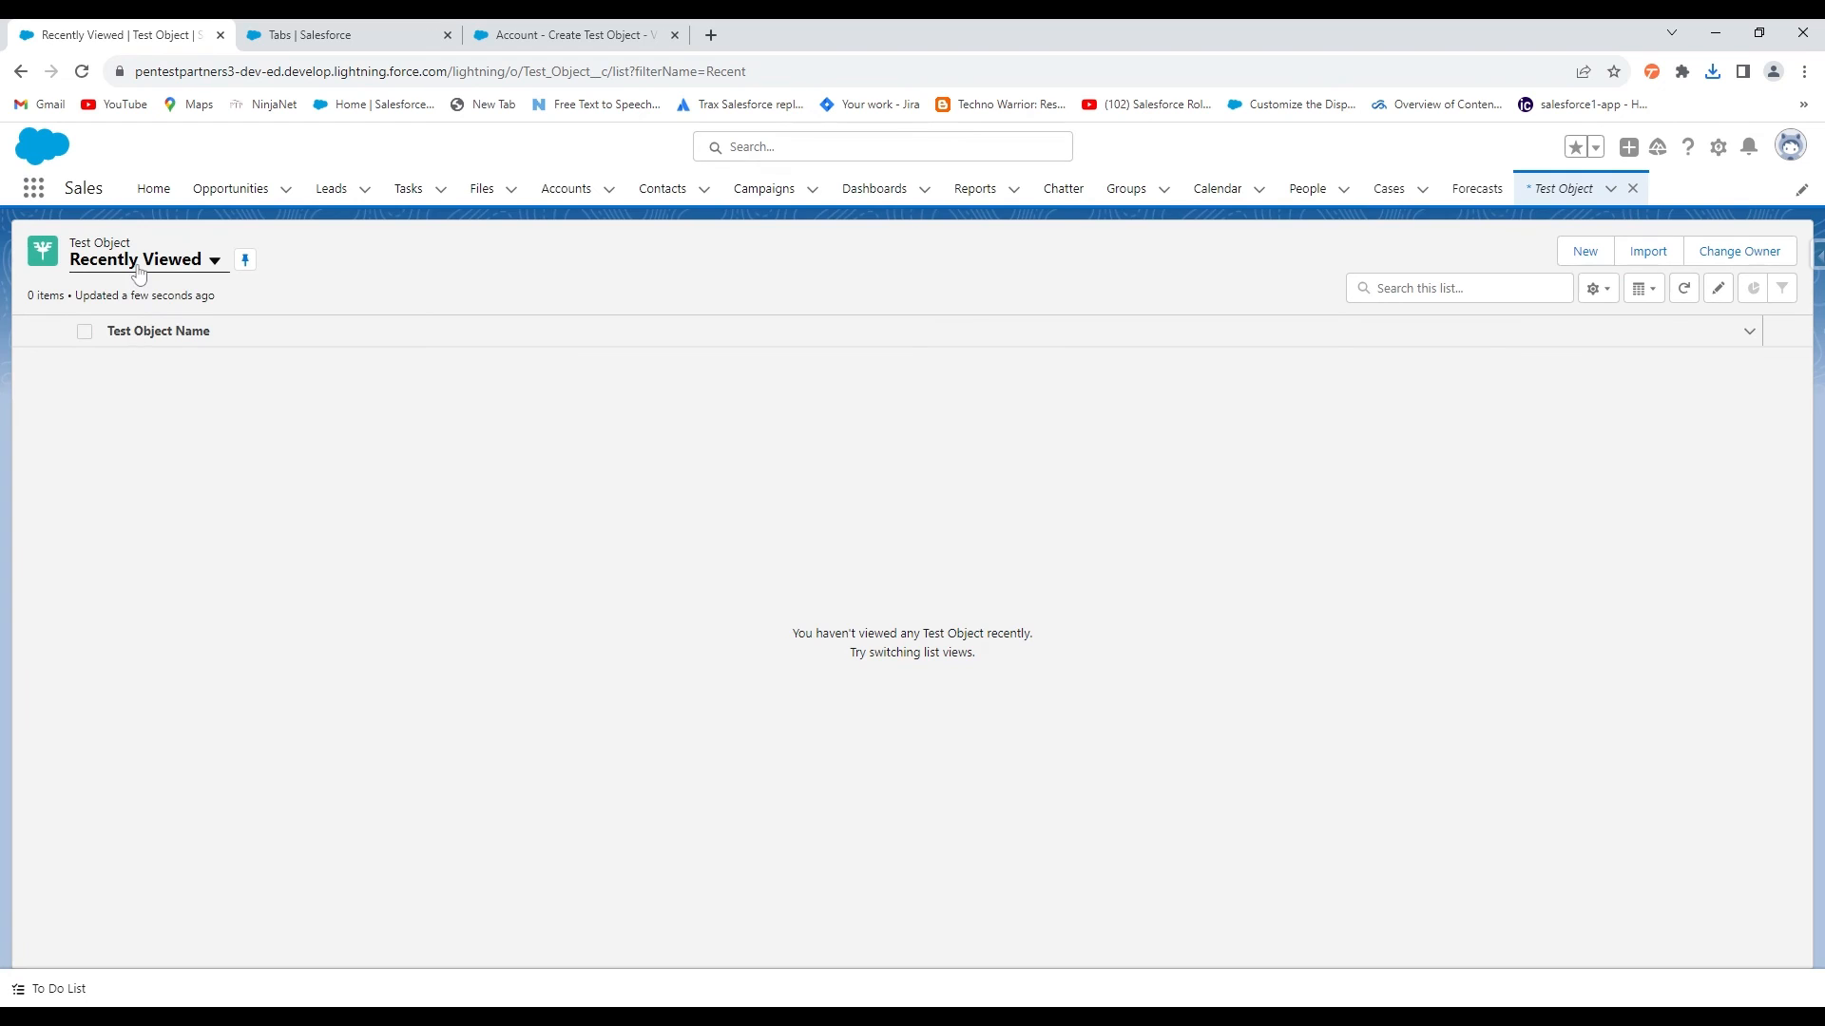
pyautogui.click(138, 273)
pyautogui.click(129, 324)
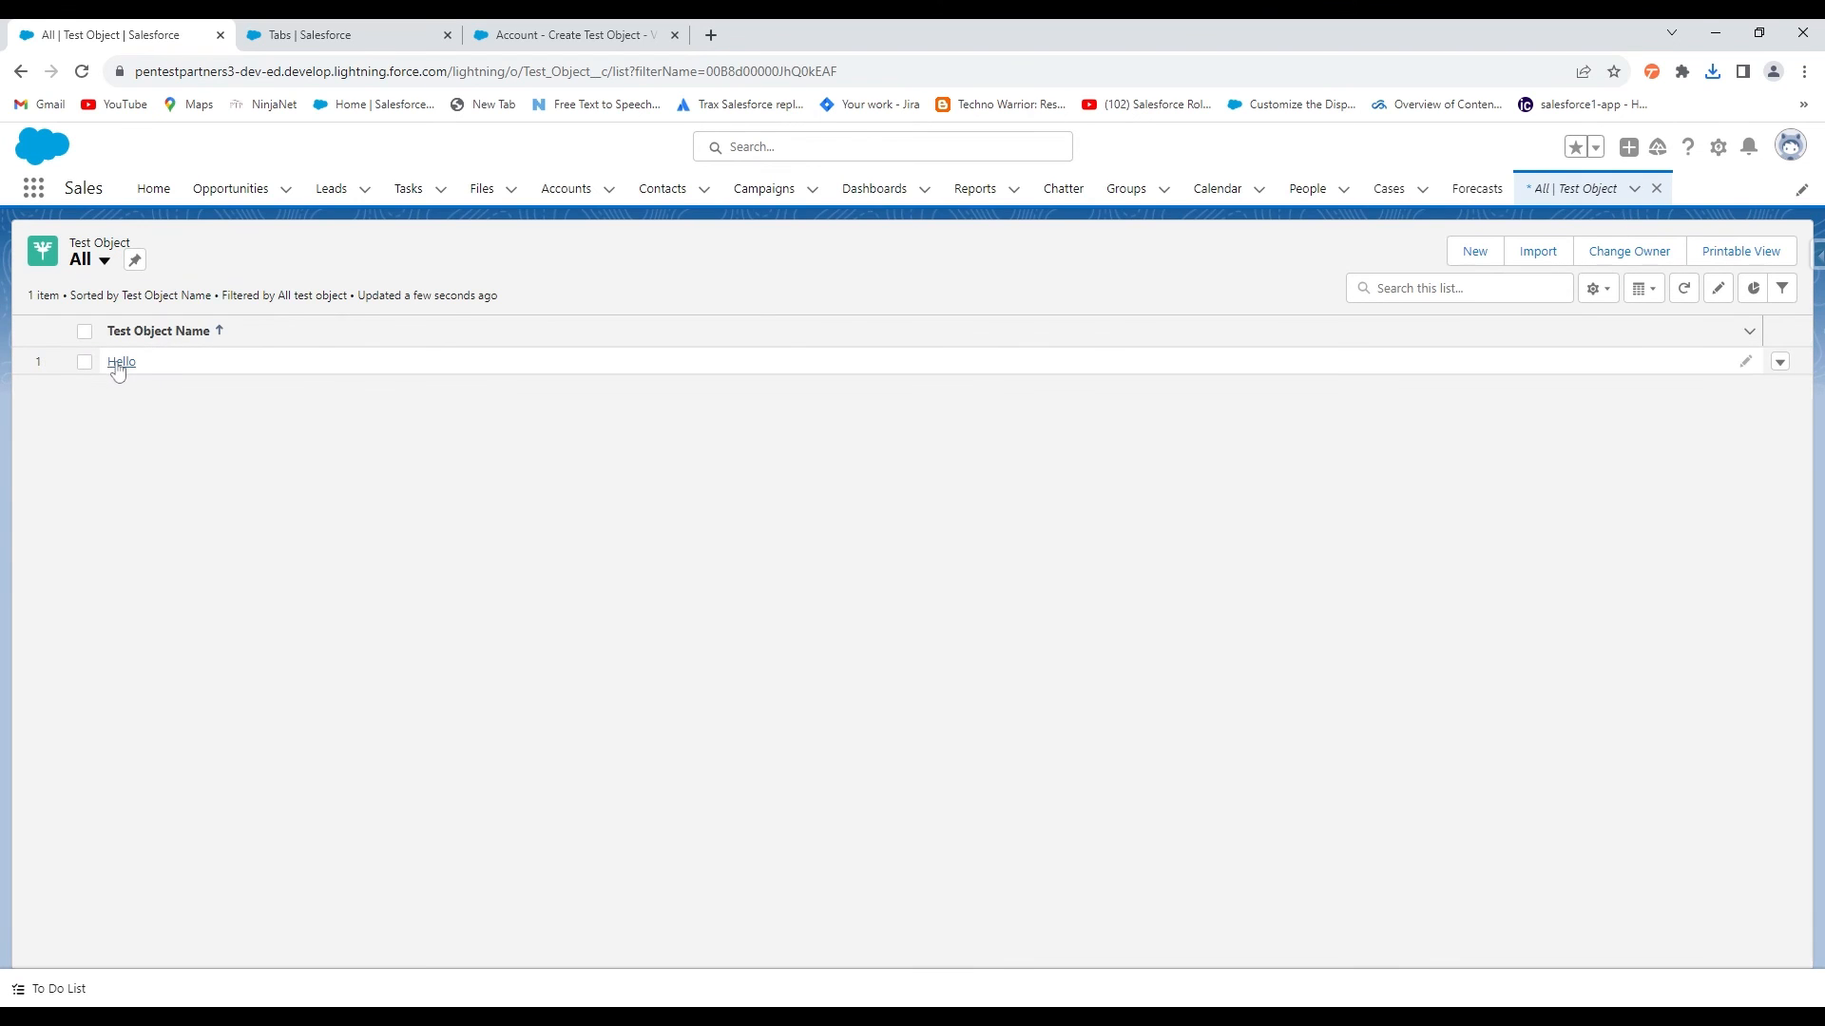
pyautogui.click(121, 362)
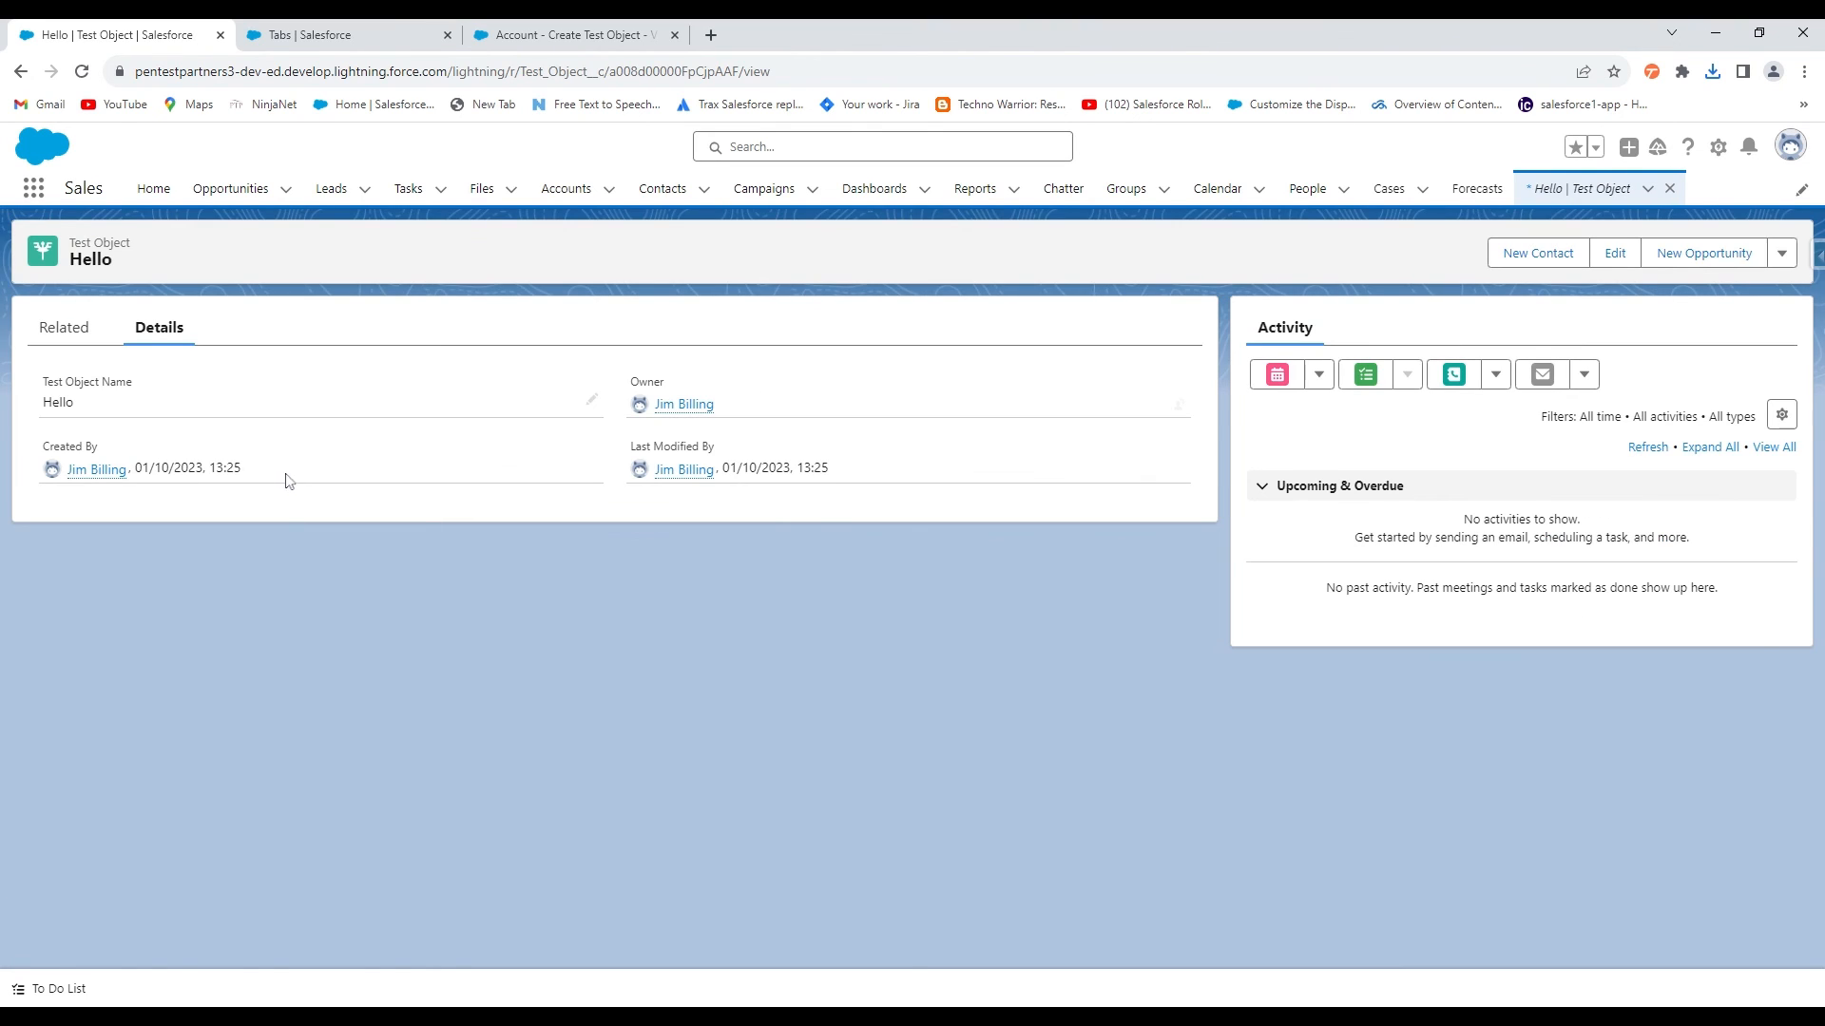